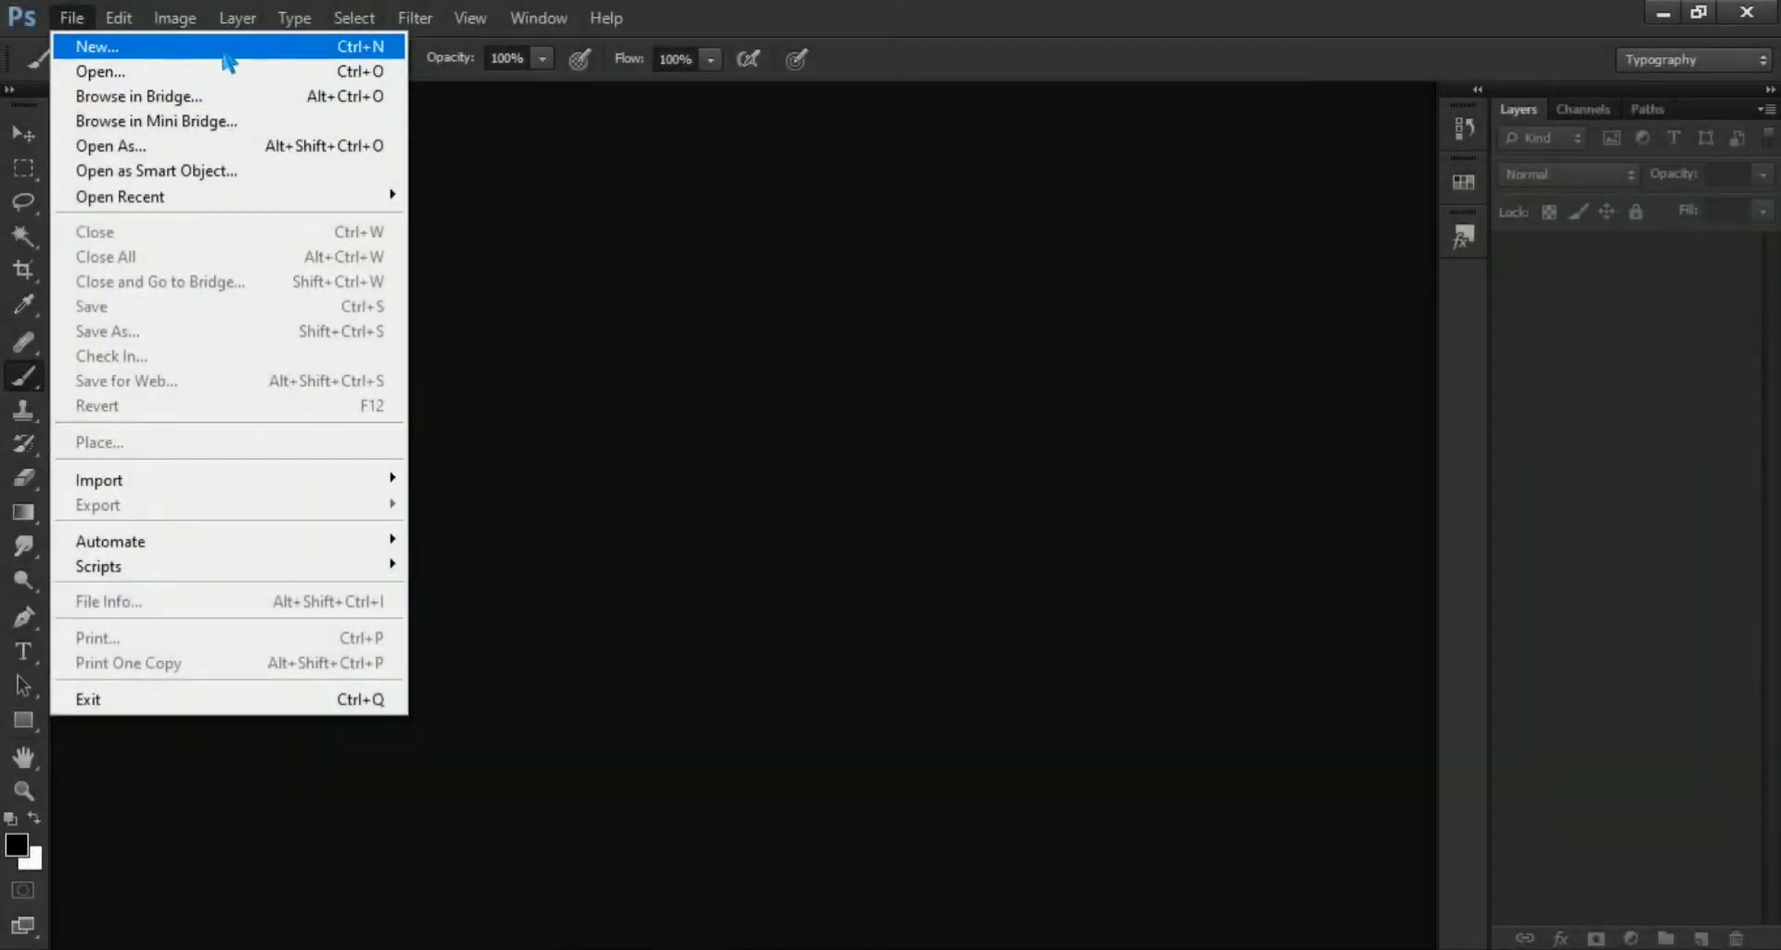
Start a new document with its width set to 1080 pixels.
left_click(224, 48)
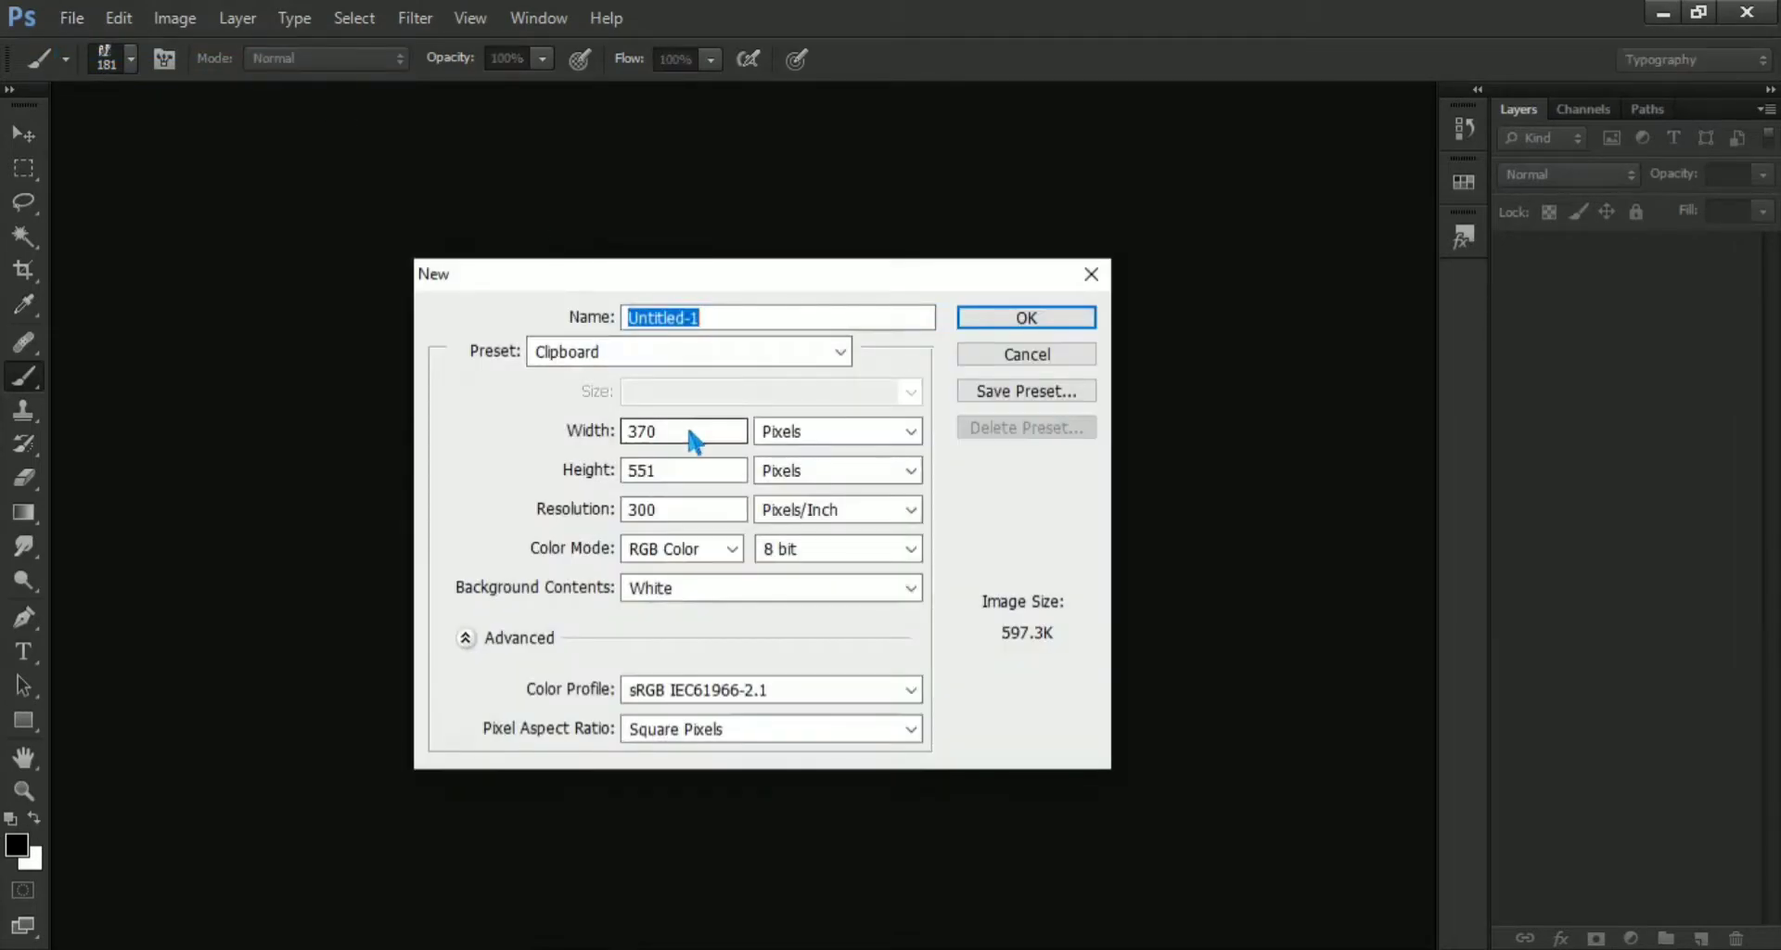
double_click(631, 434)
type("10")
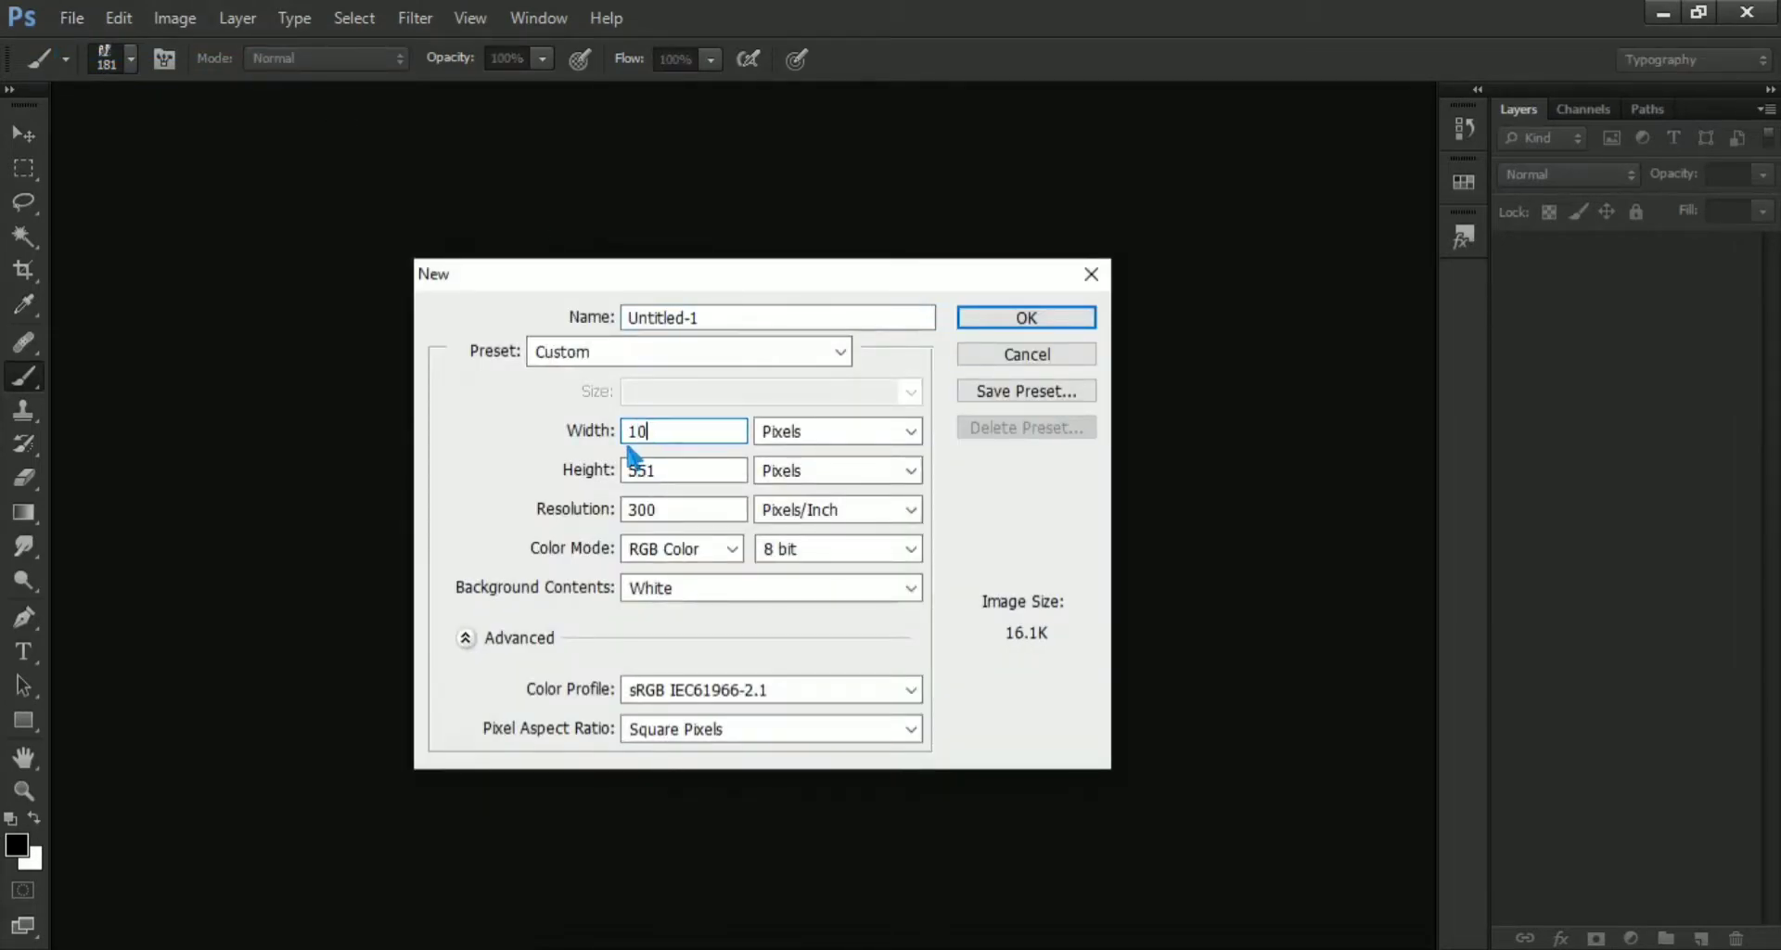
type("20")
key("BackSpace")
key("BackSpace")
type("80")
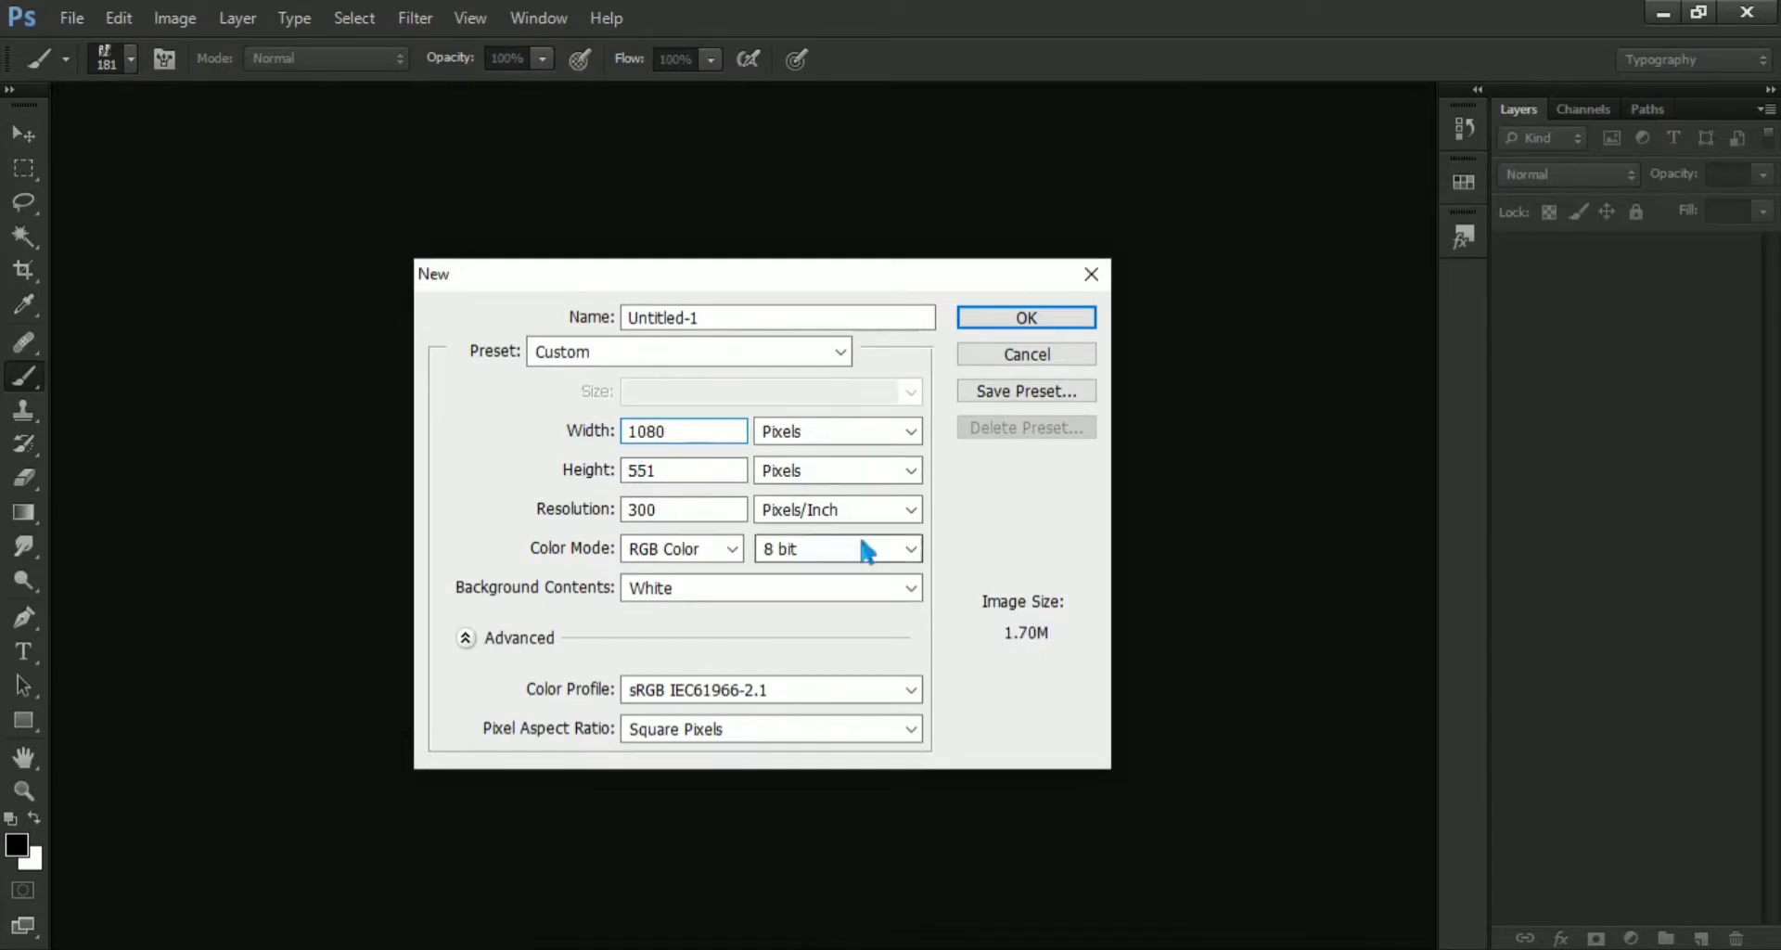
left_click(922, 438)
left_click(784, 449)
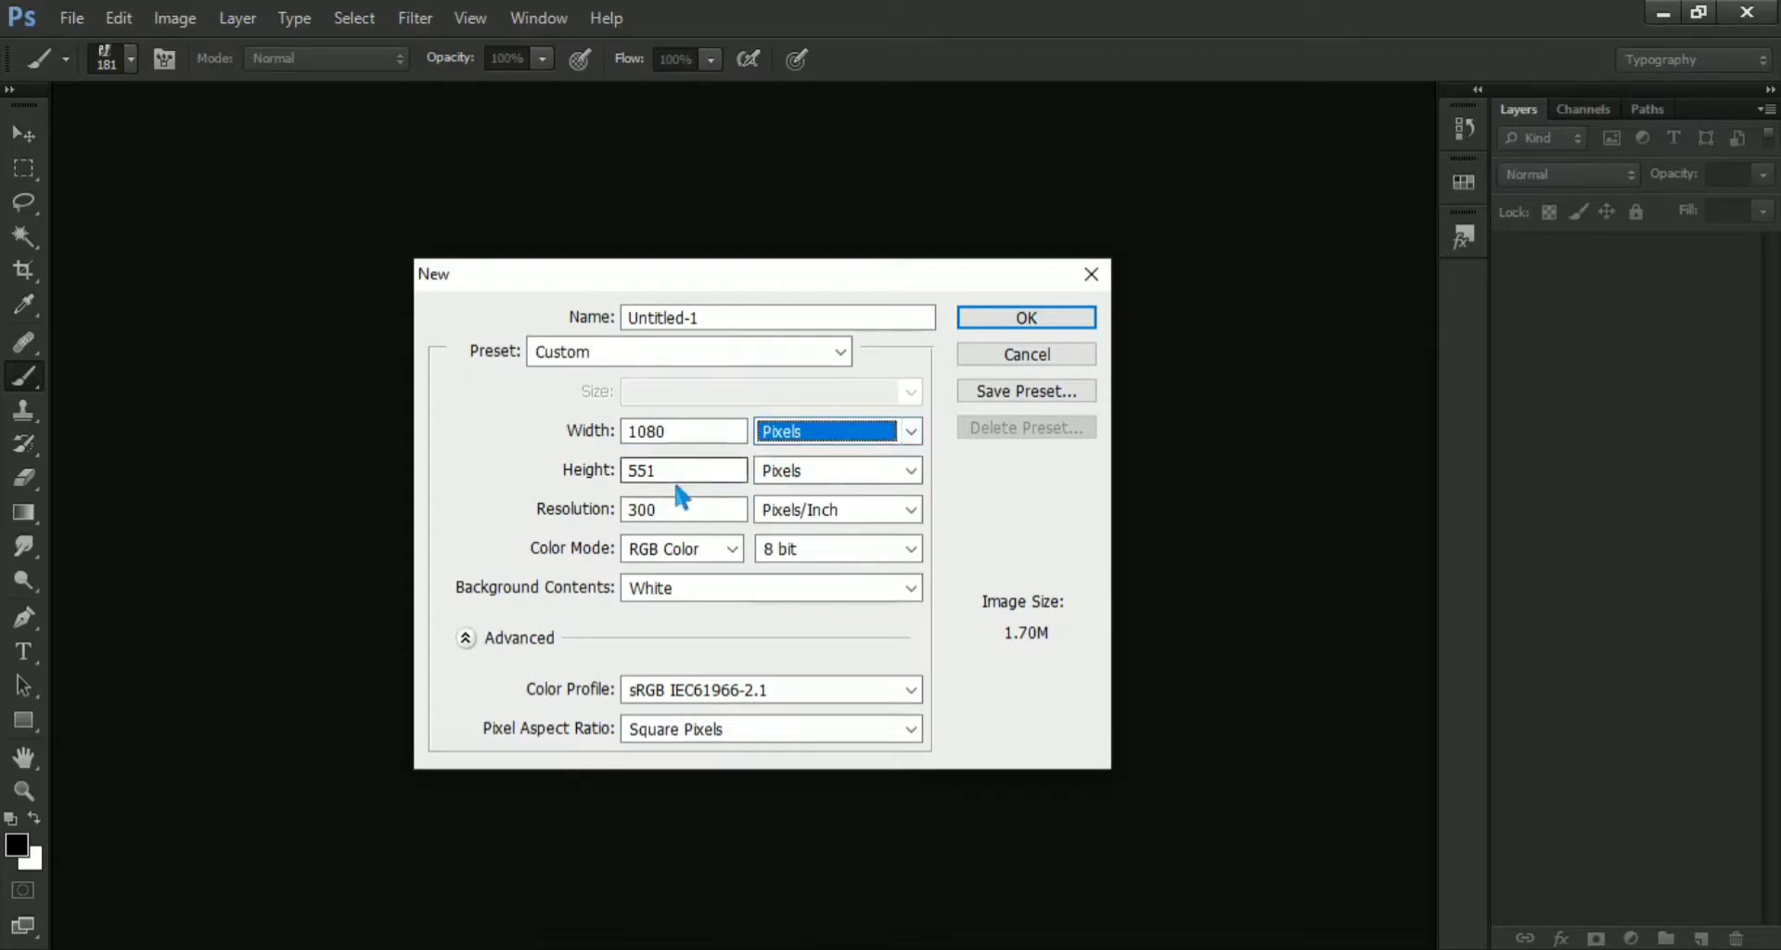
Set height 1080 pixels and resolution 300 ppi, then create the document.
key("Tab")
type("108")
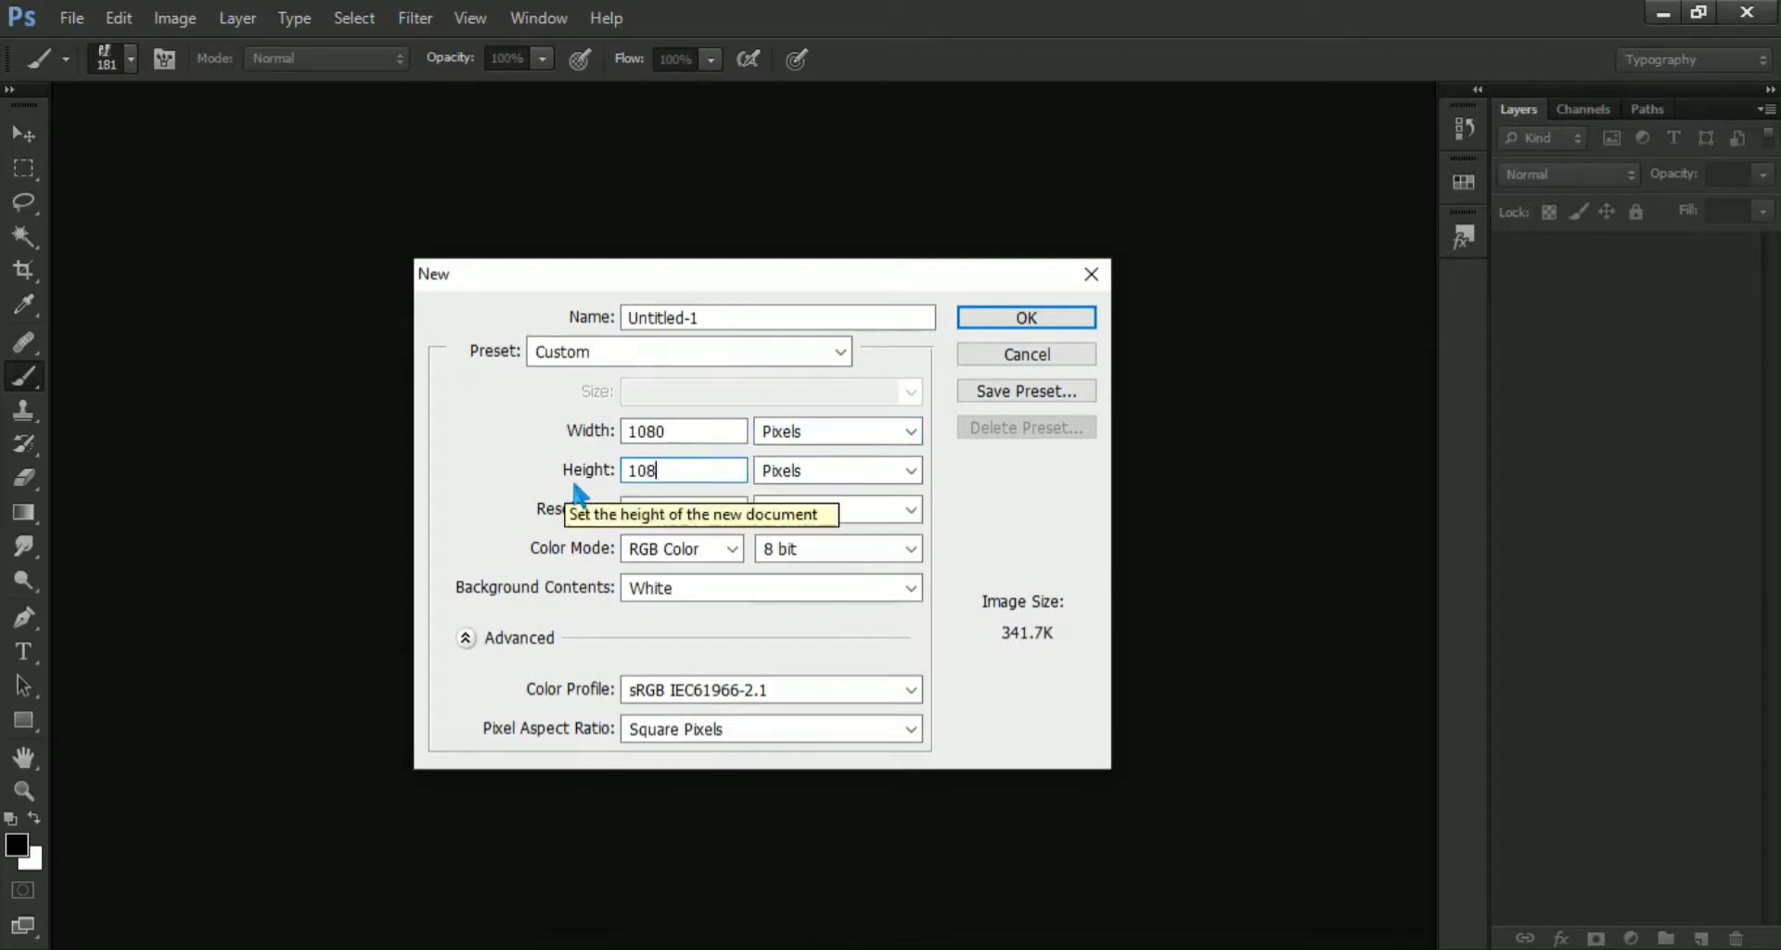
type("0")
left_click(911, 470)
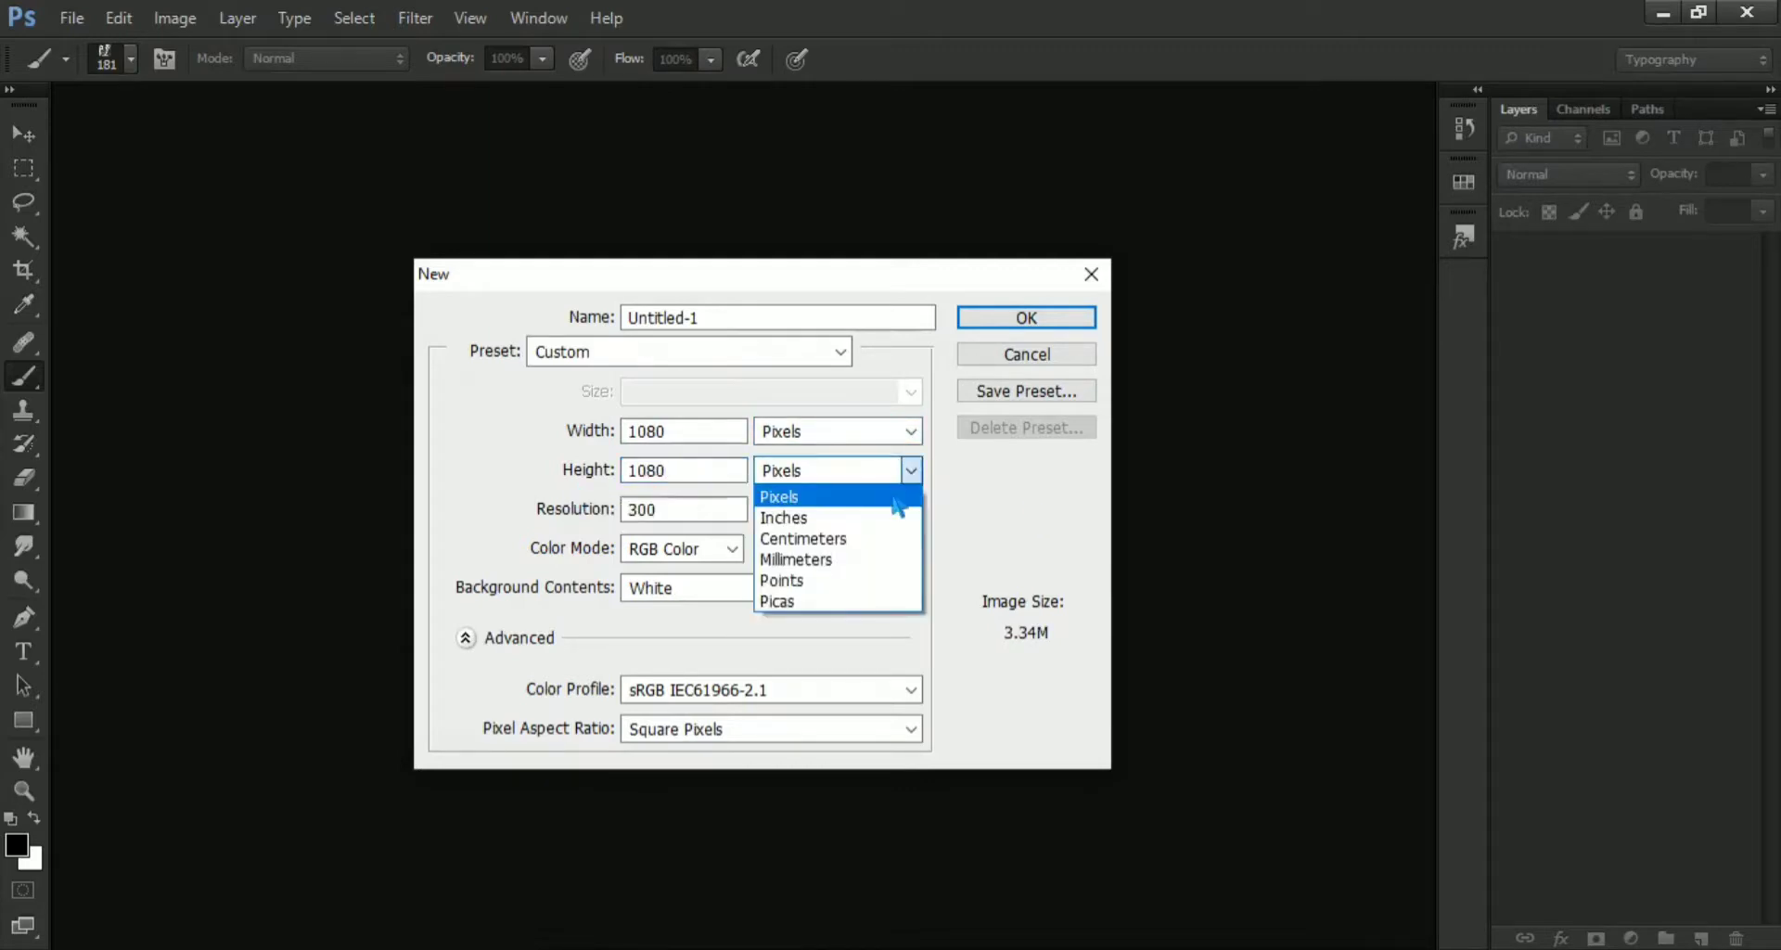
double_click(696, 516)
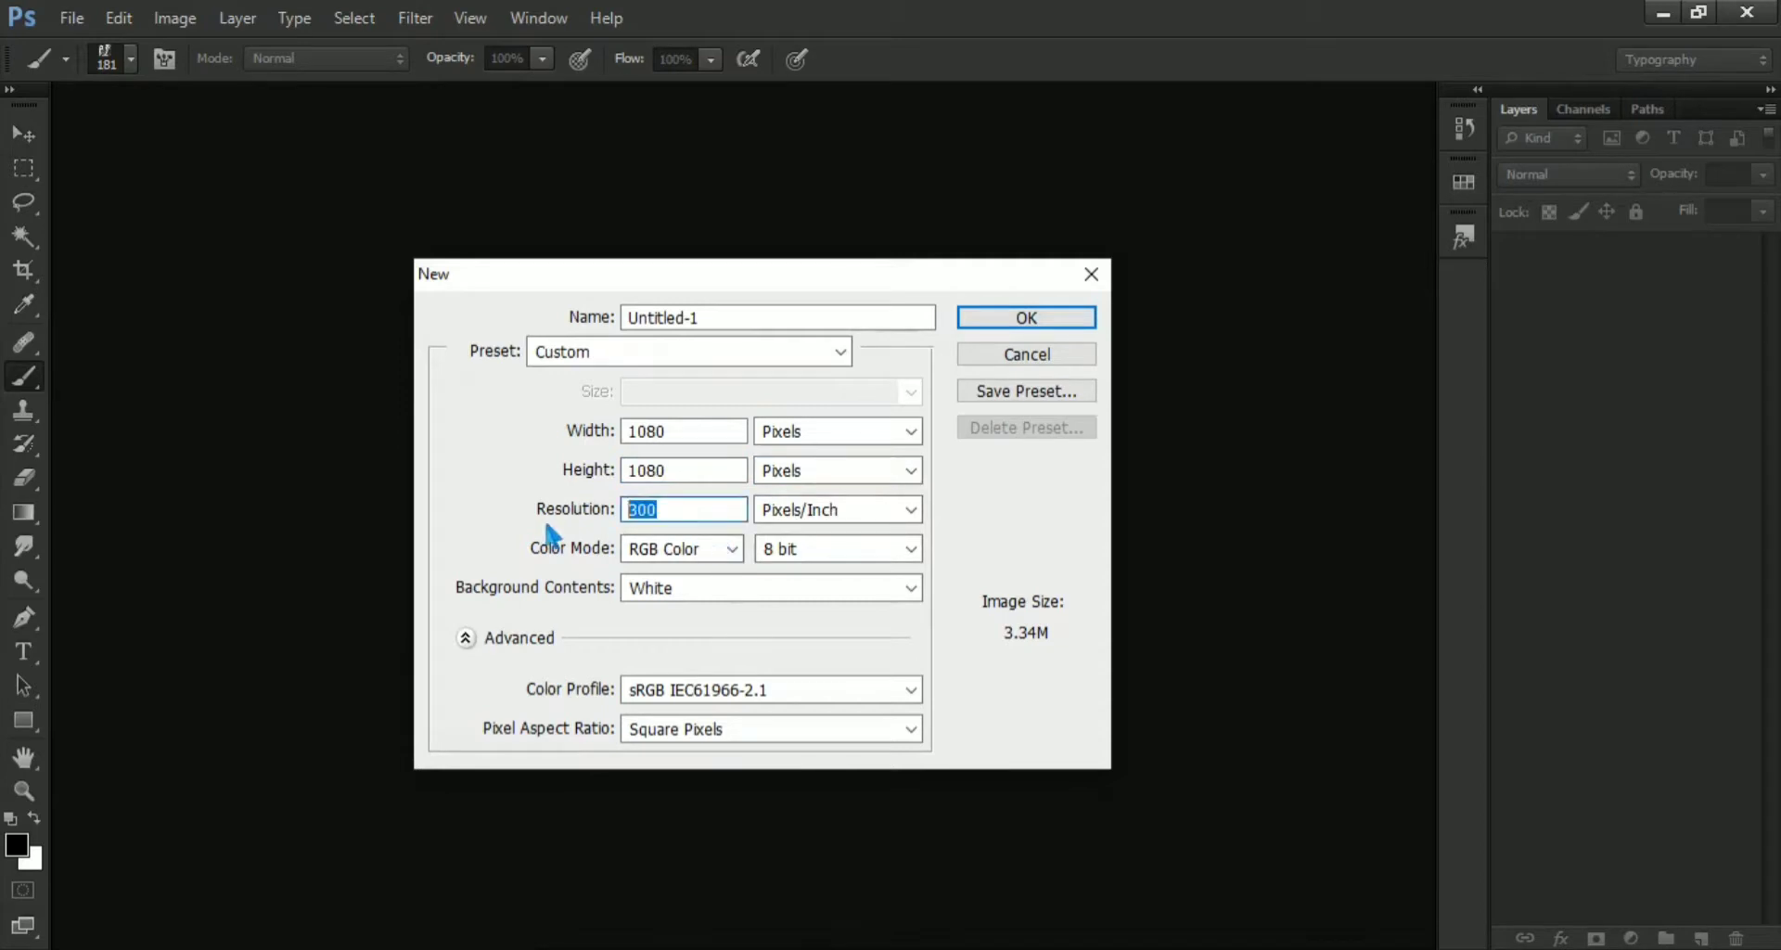
type("303")
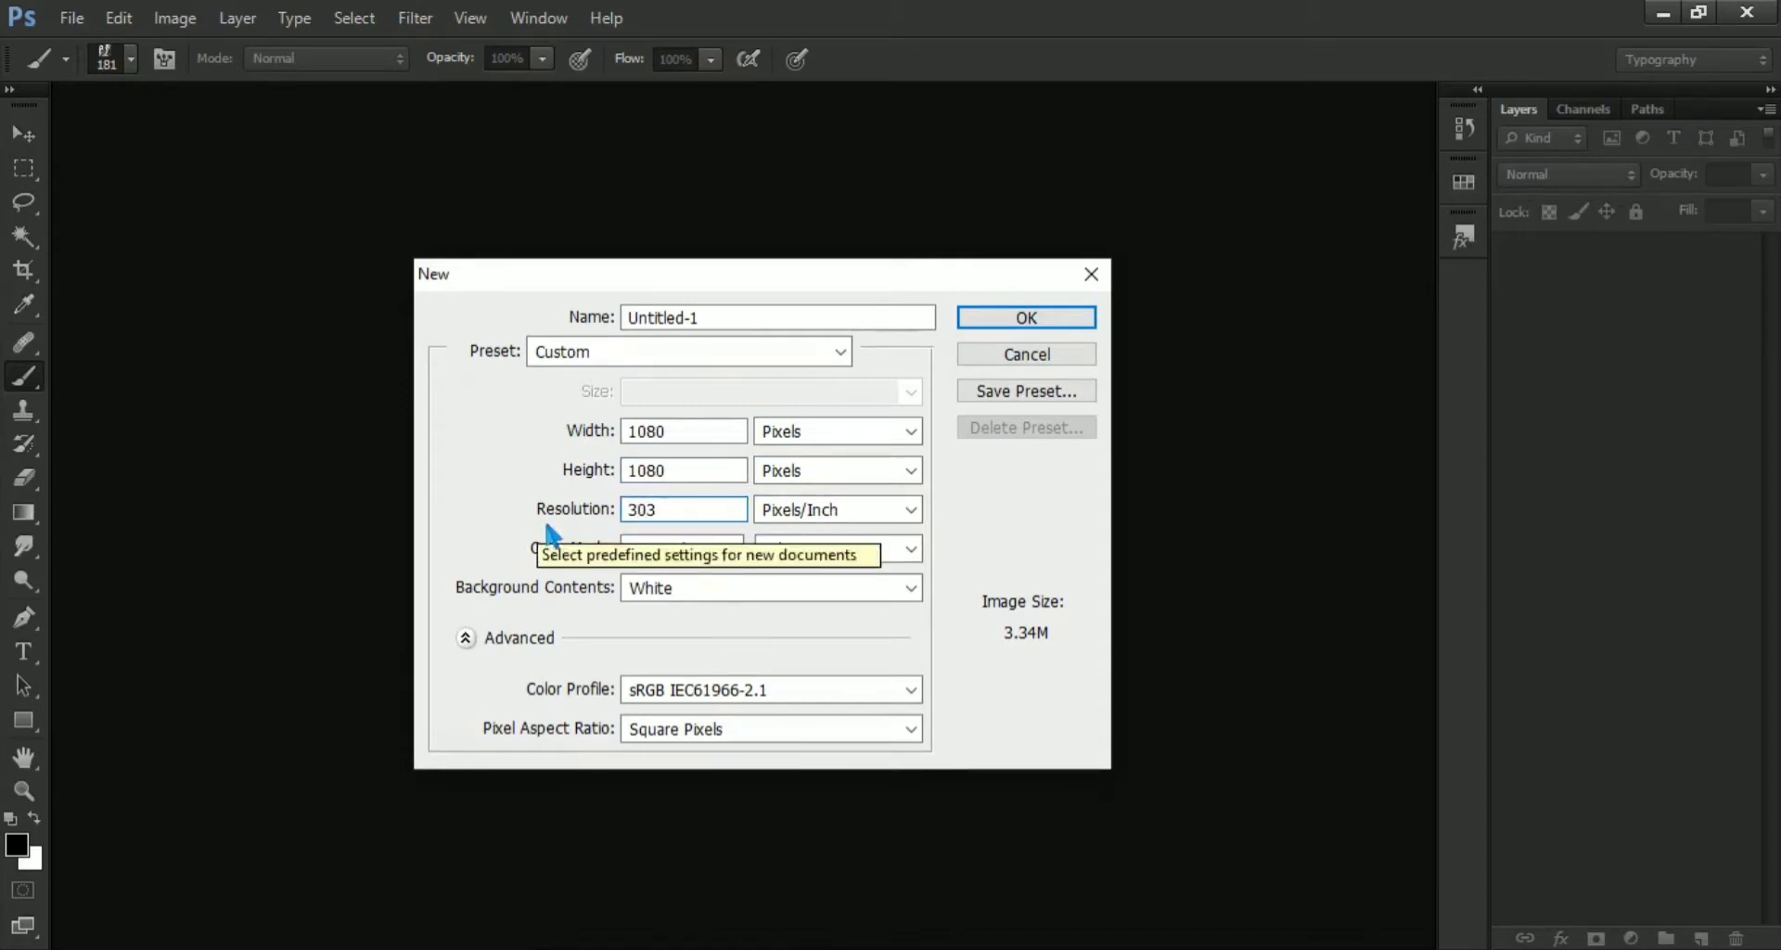
key("BackSpace")
type("0")
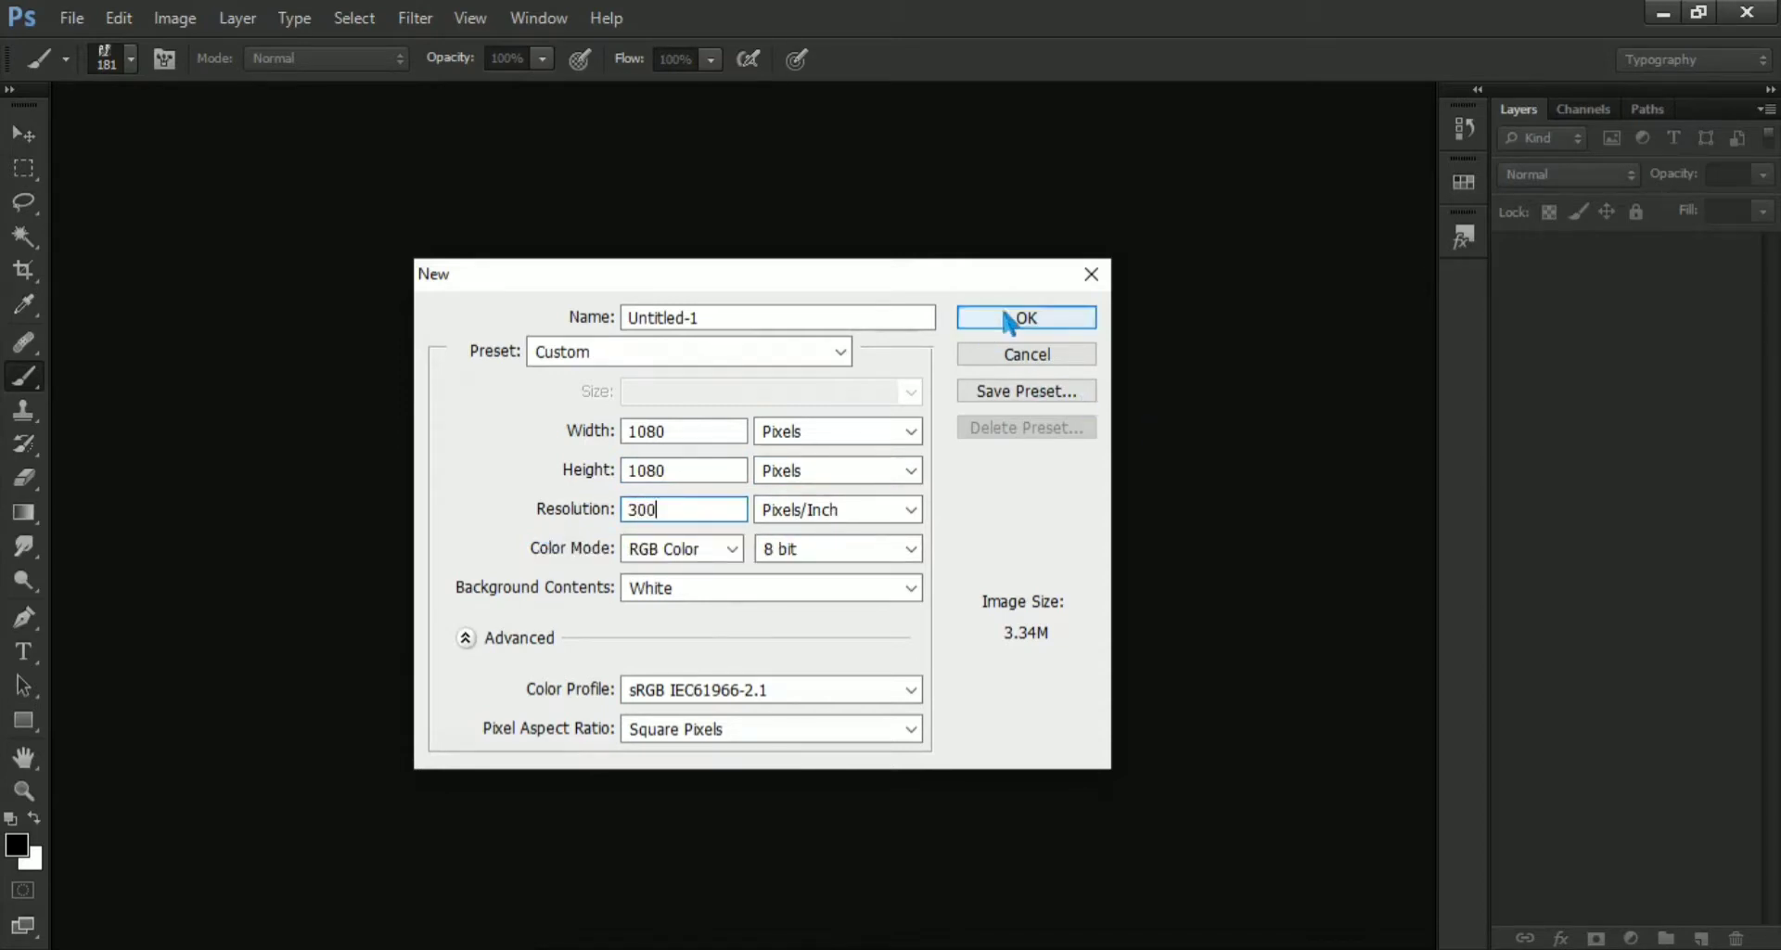
left_click(1035, 320)
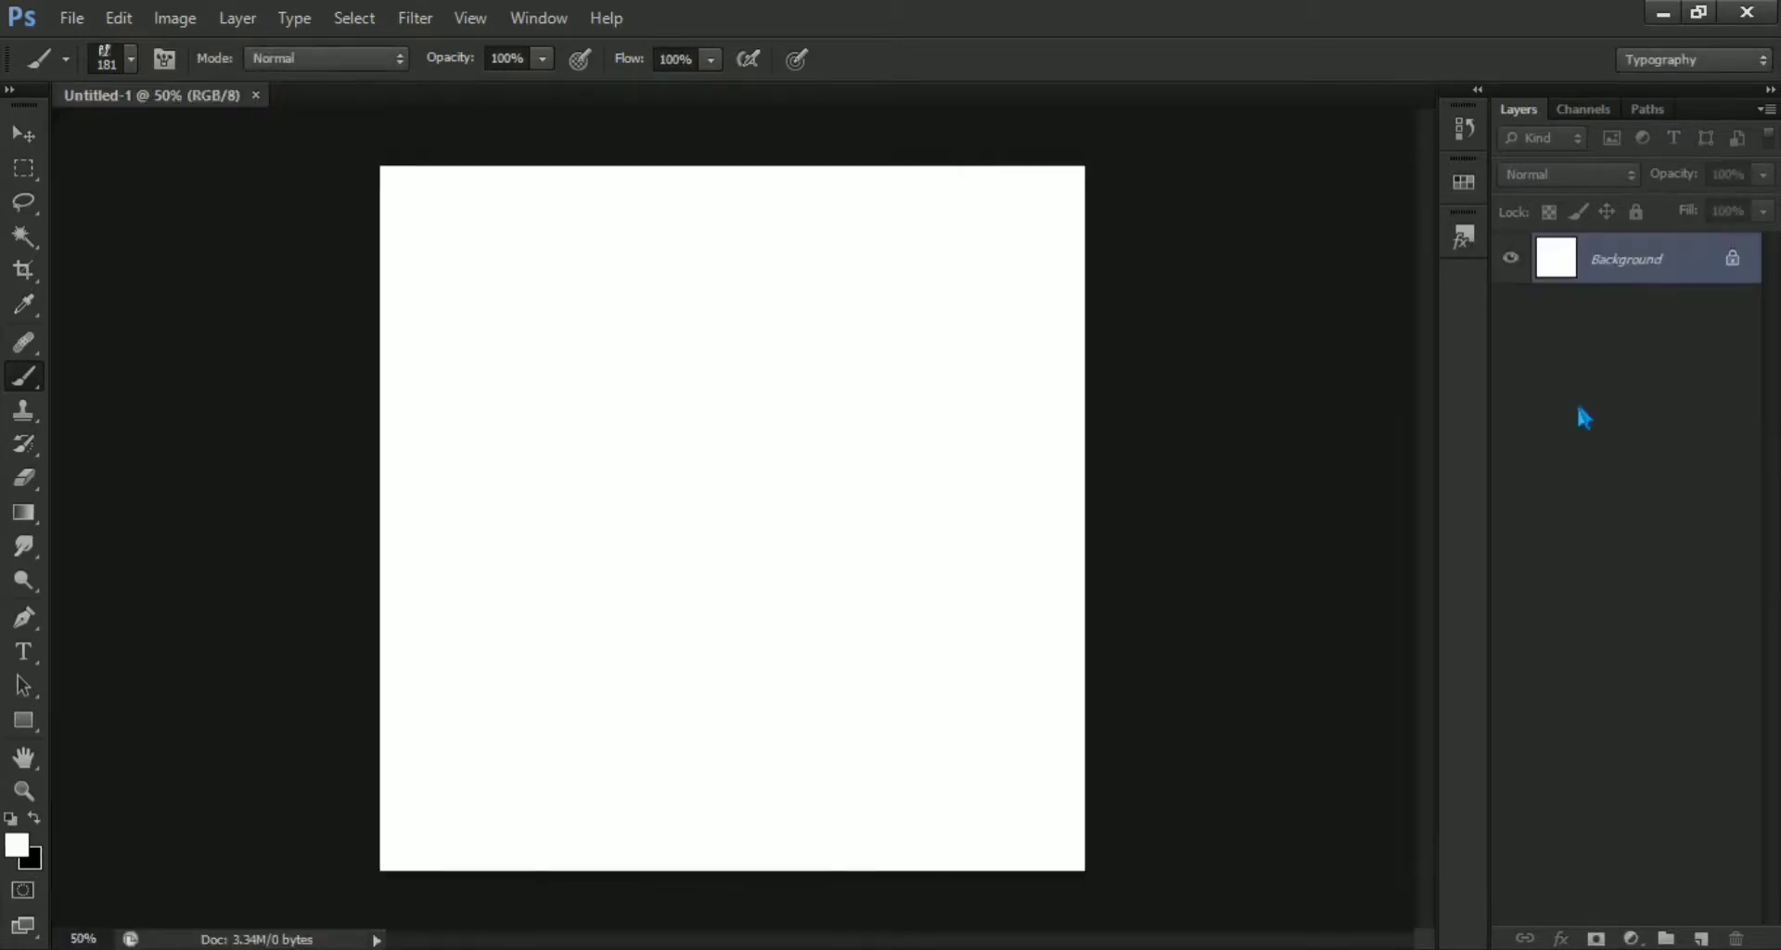
Add a pure black (#000000) Solid Color fill layer above the Background.
left_click(1631, 939)
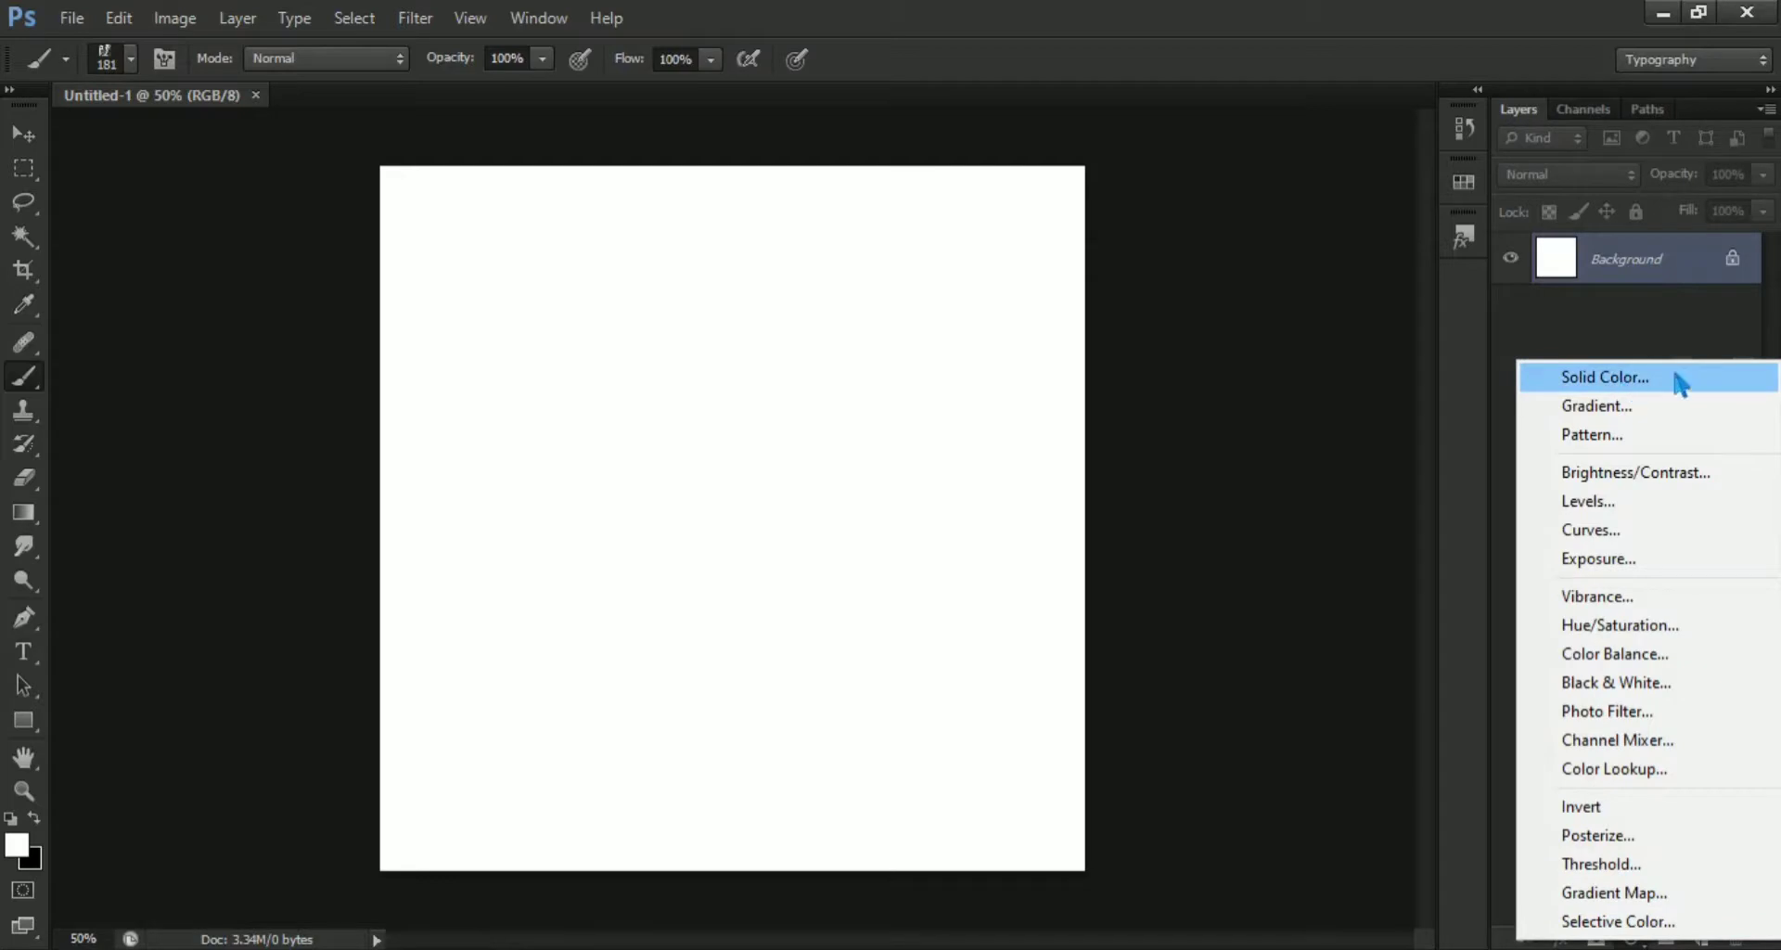
left_click(1701, 382)
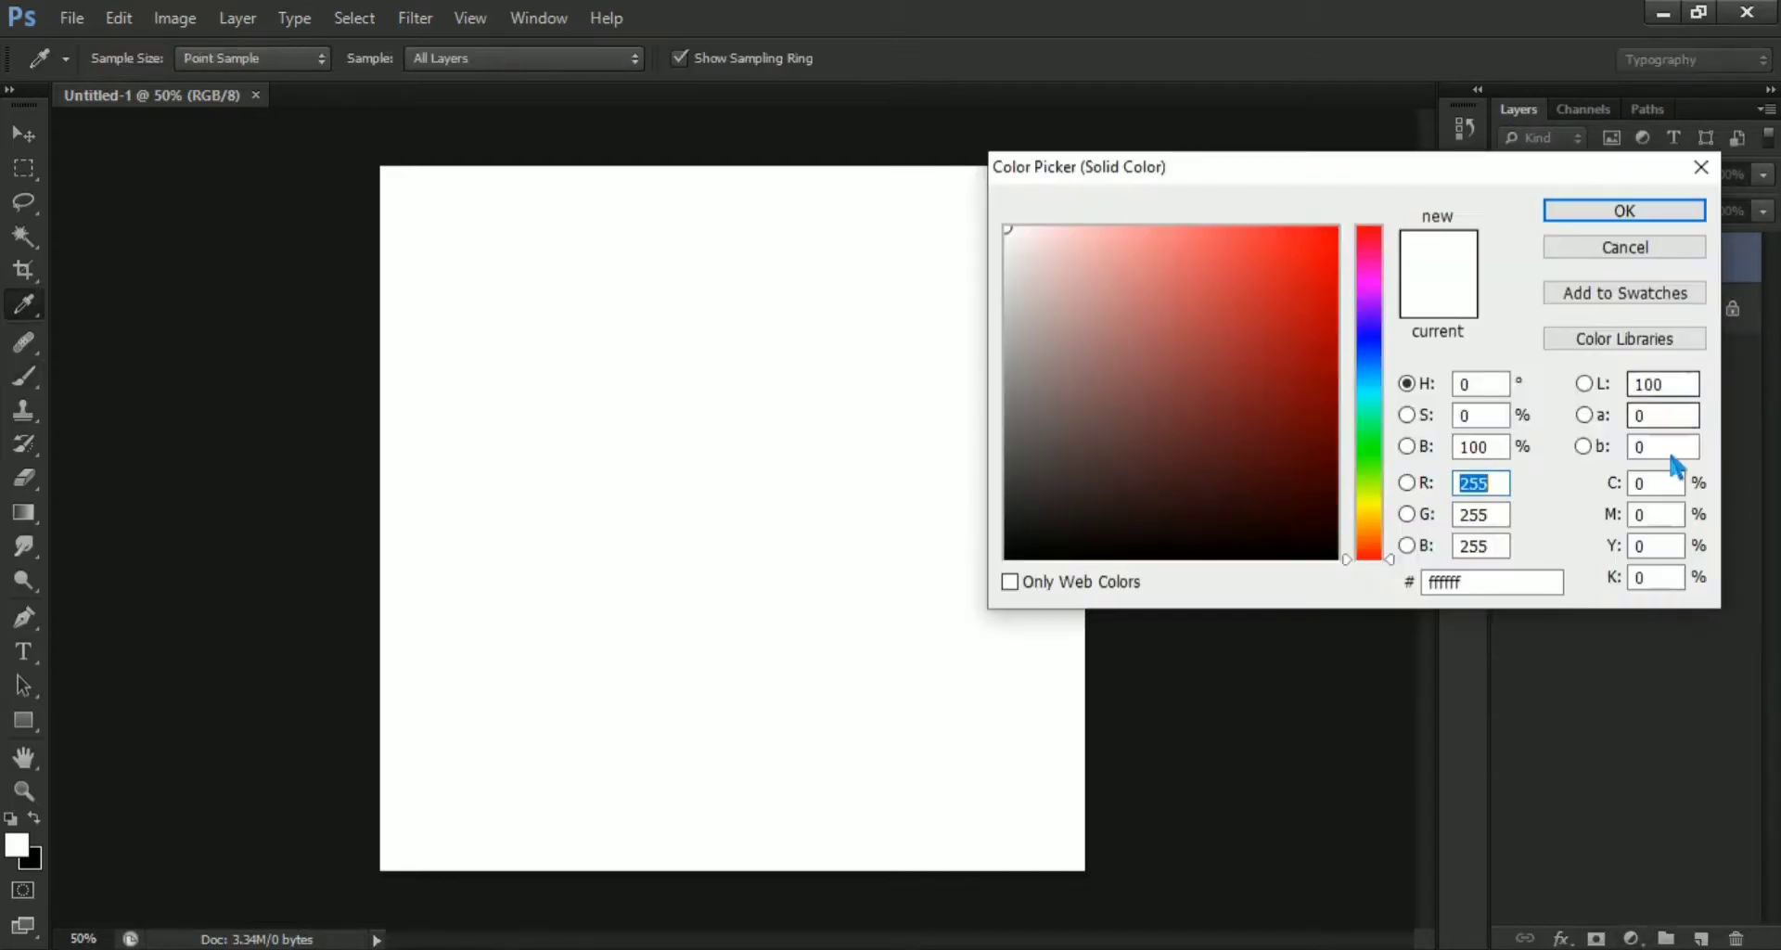
left_click_drag(1104, 506, 1037, 572)
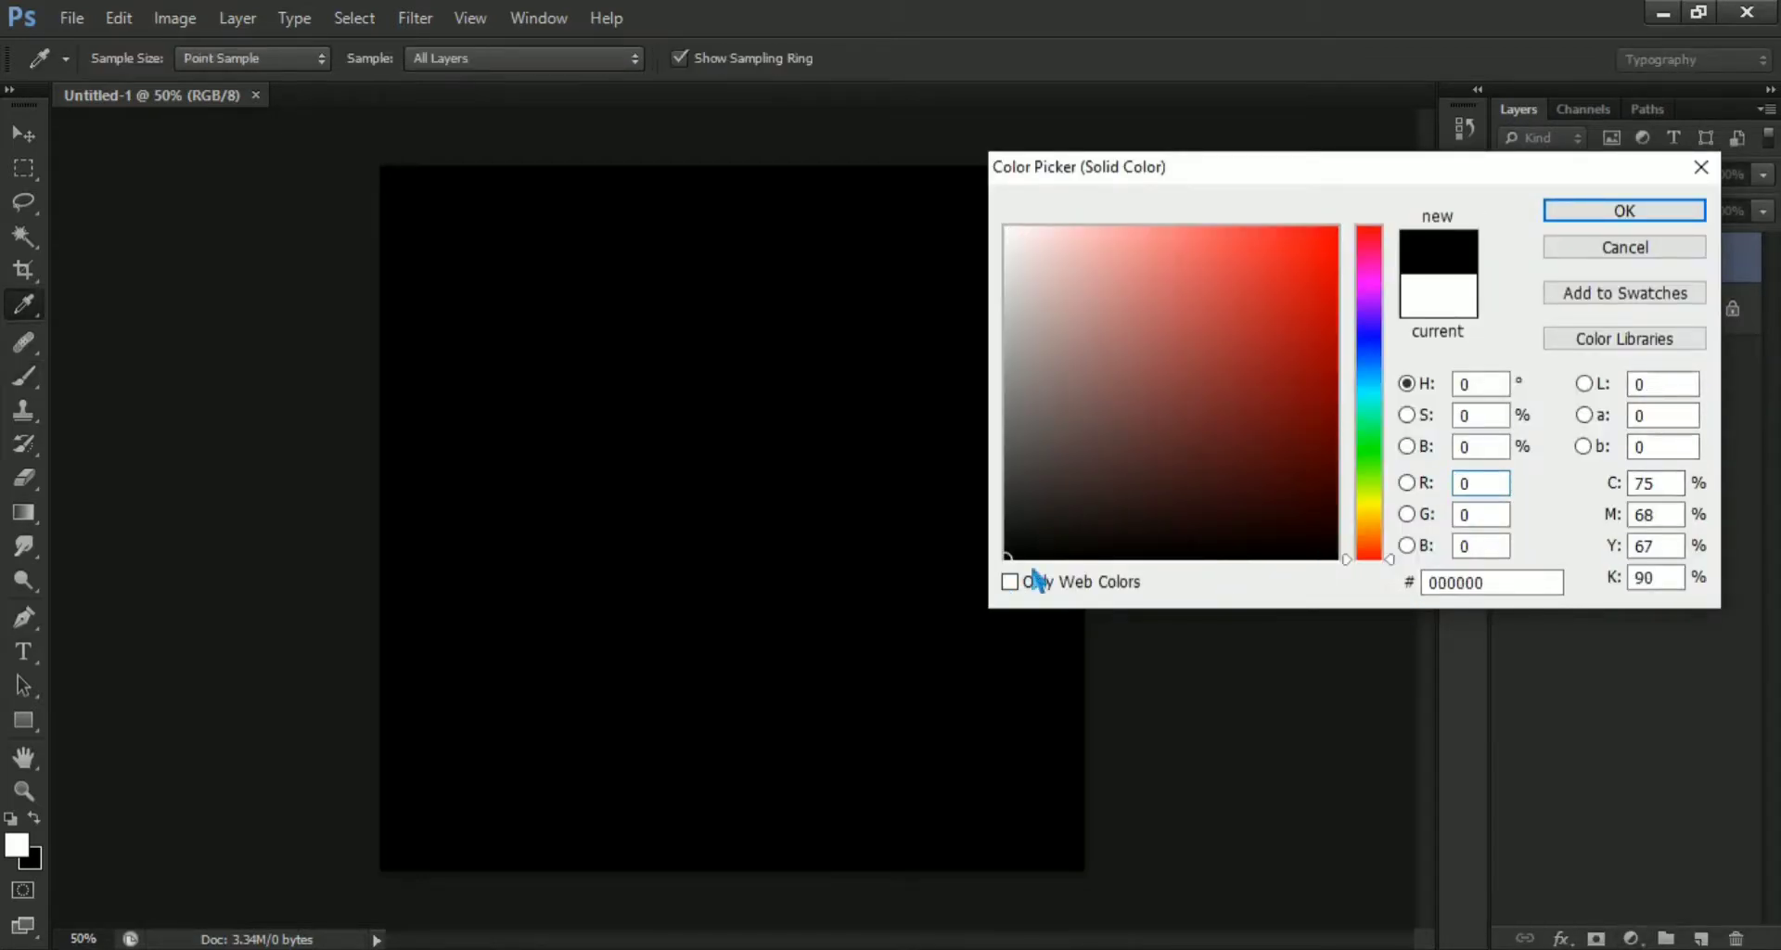
left_click(1606, 212)
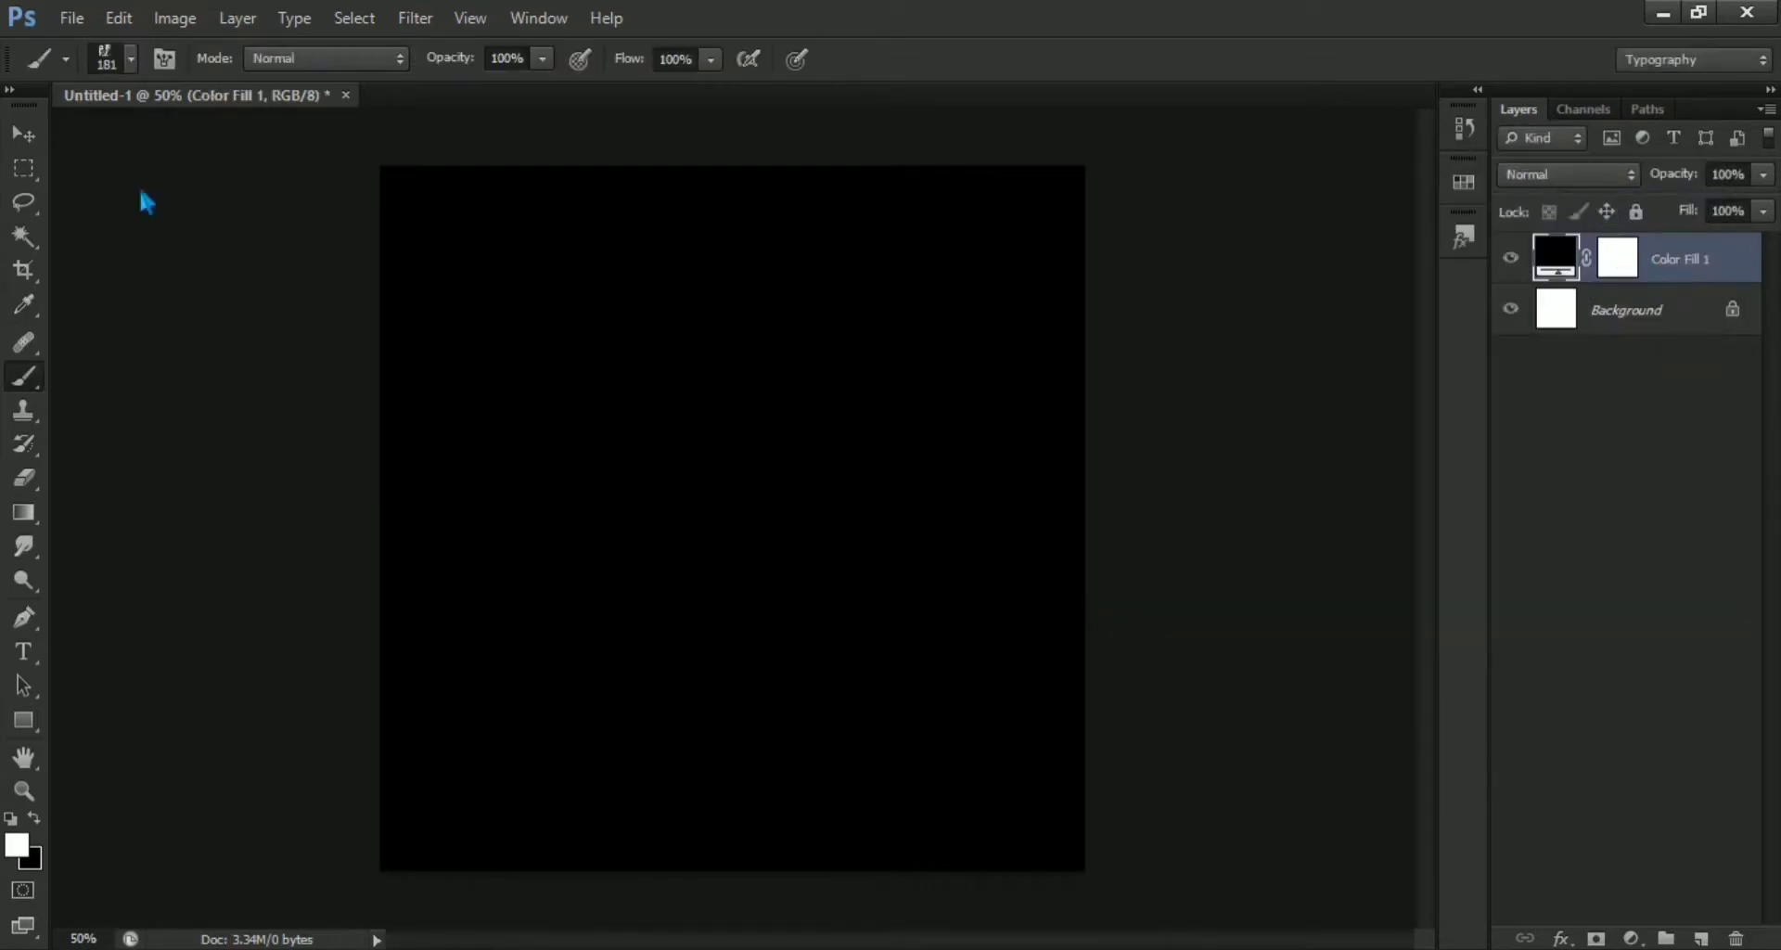
Open the fort photograph and drag it into Untitled-1 with the Move tool.
left_click(70, 18)
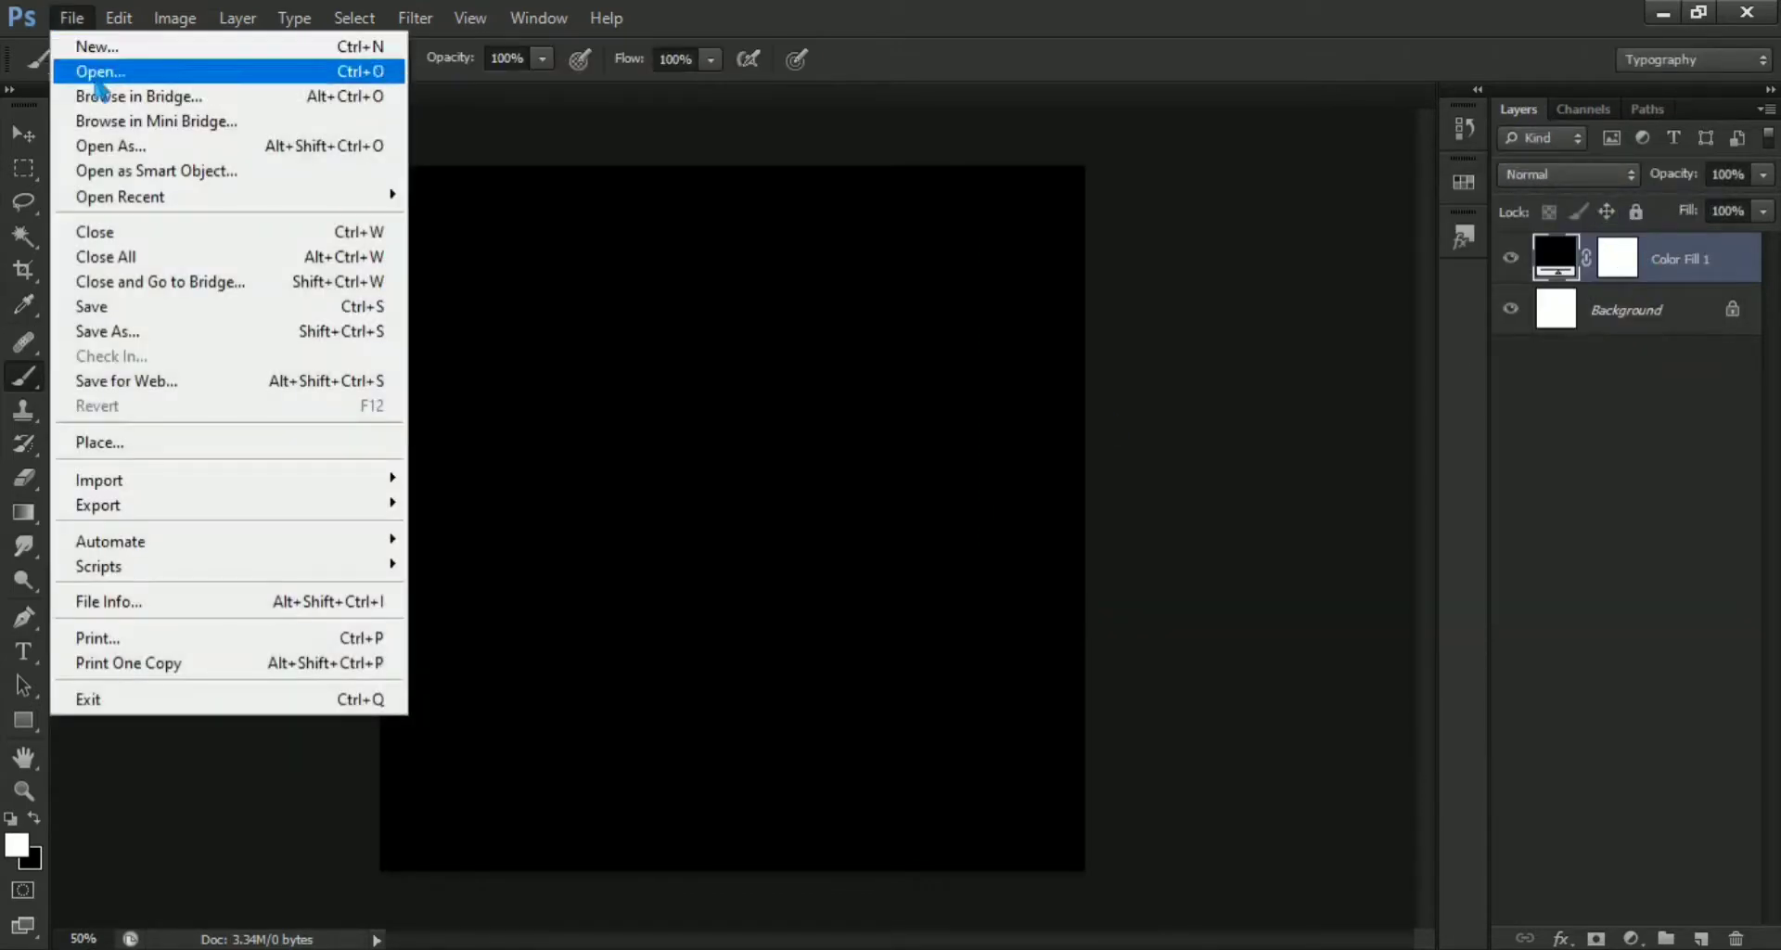
left_click(286, 74)
left_click(871, 269)
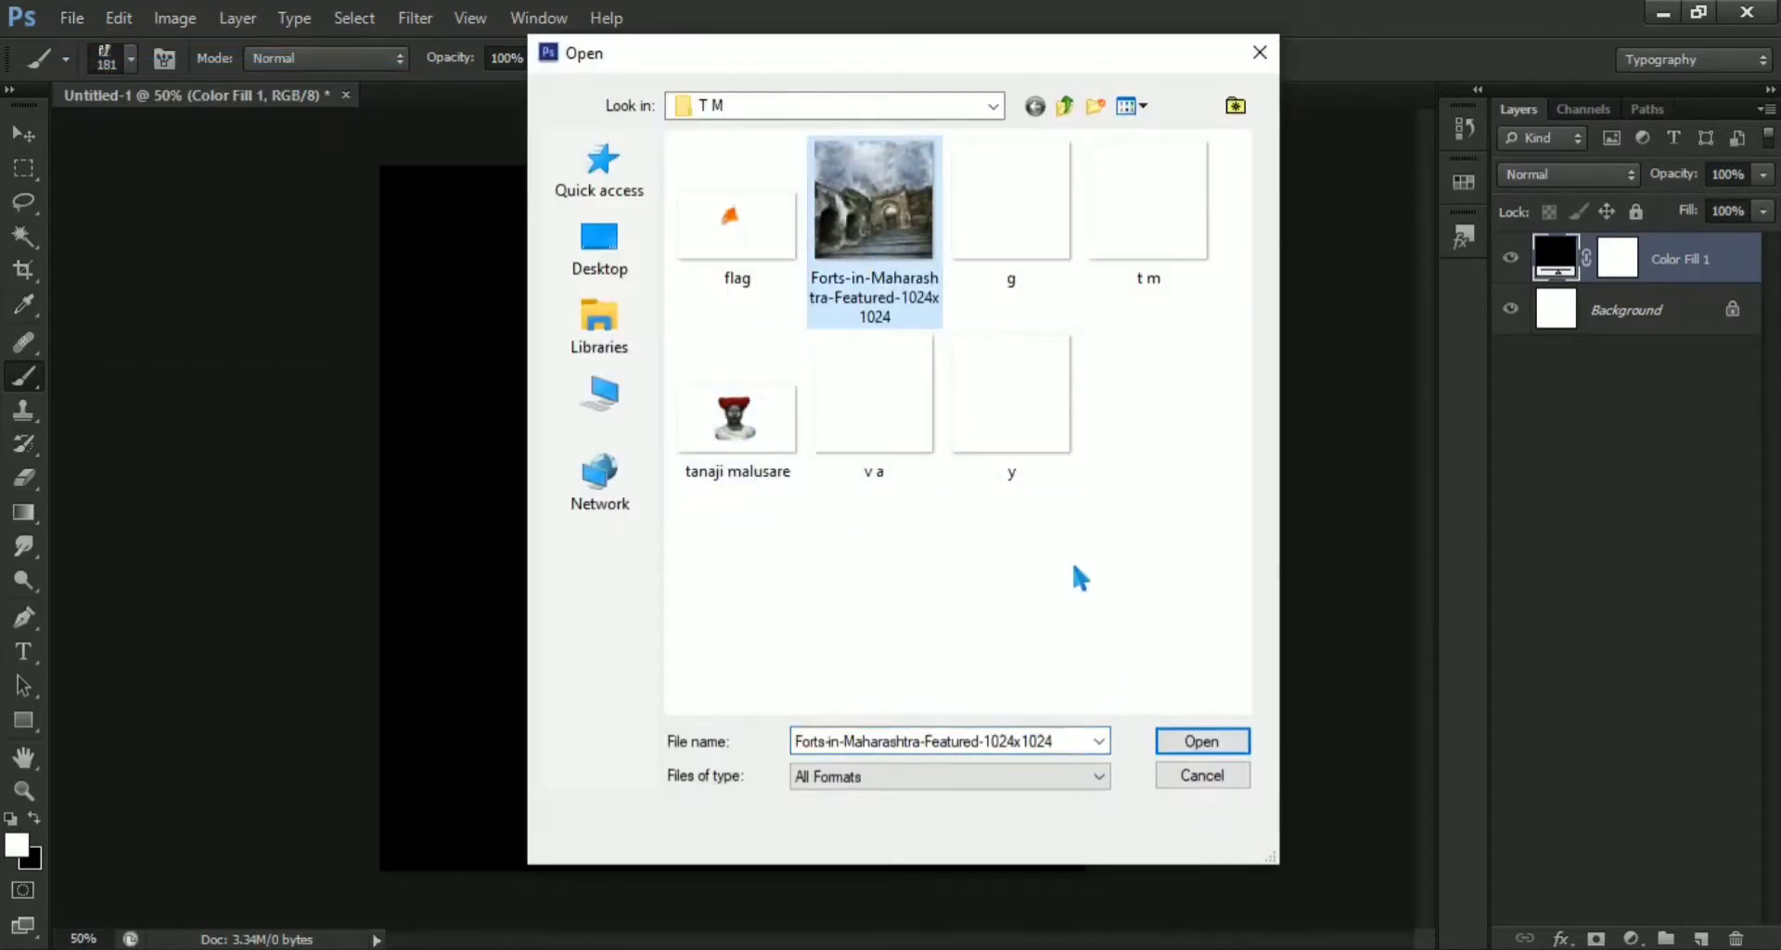
left_click(1199, 742)
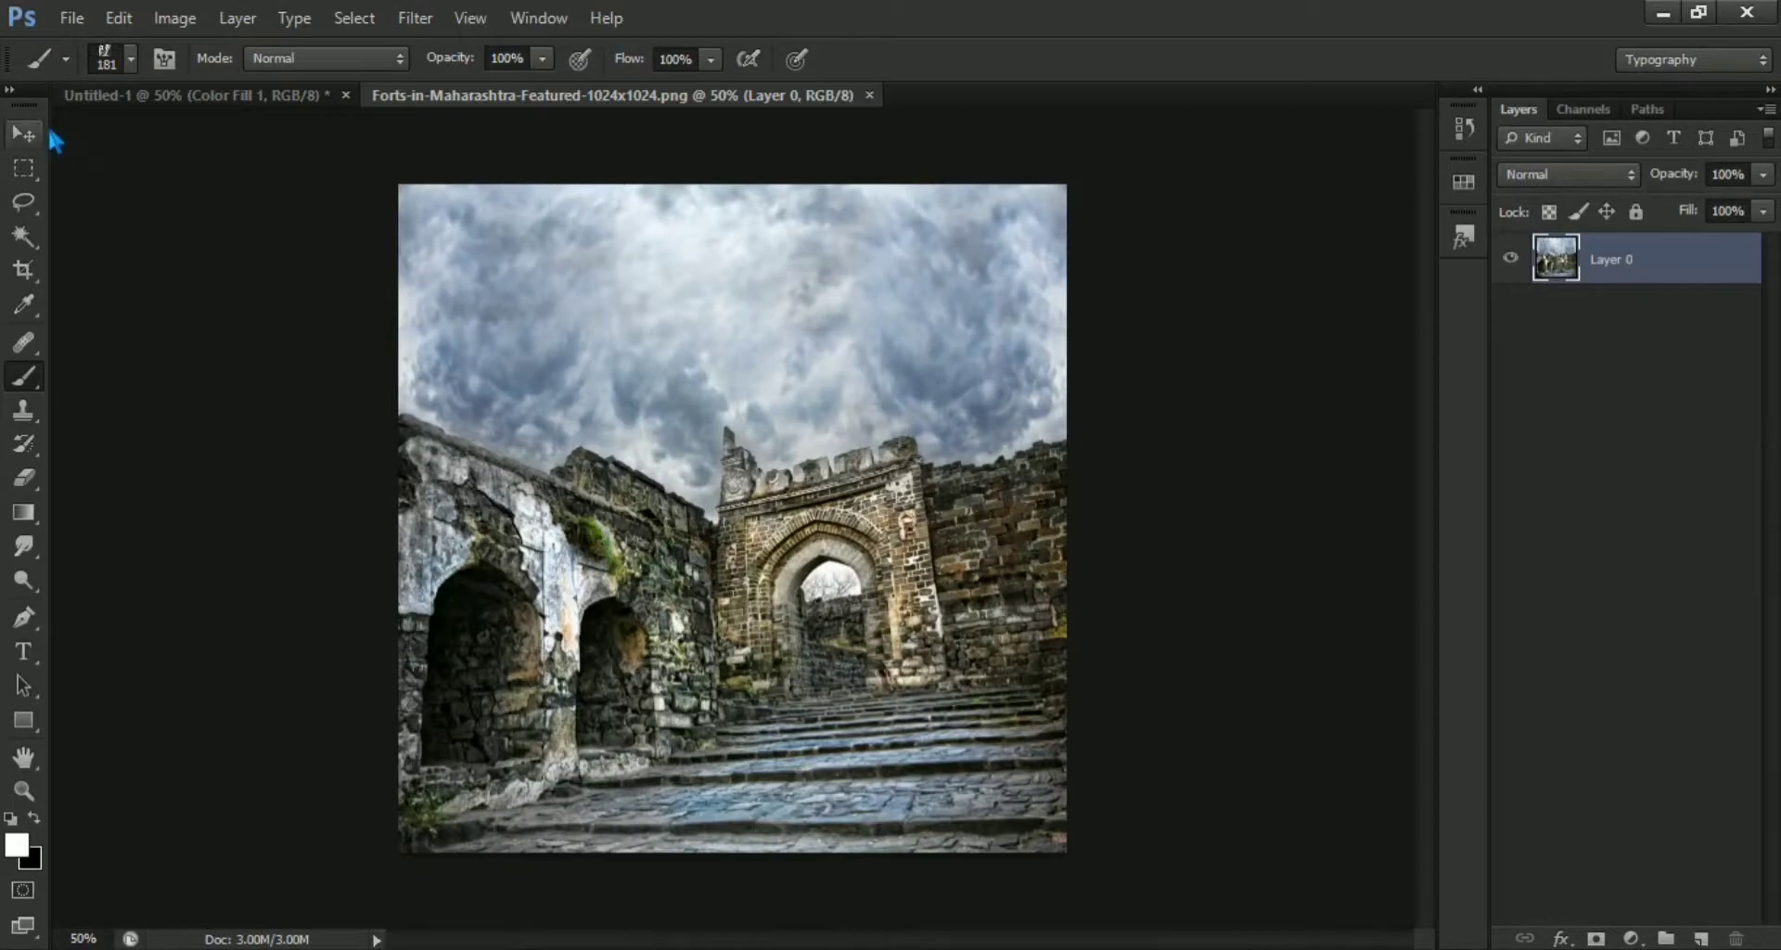
left_click(44, 136)
mouse_move(623, 340)
left_mouse_down()
mouse_move(565, 345)
mouse_move(678, 459)
mouse_move(692, 400)
left_mouse_up()
Scale the fort photo to about 107% and nudge it up and right across the canvas top.
key("ctrl+t")
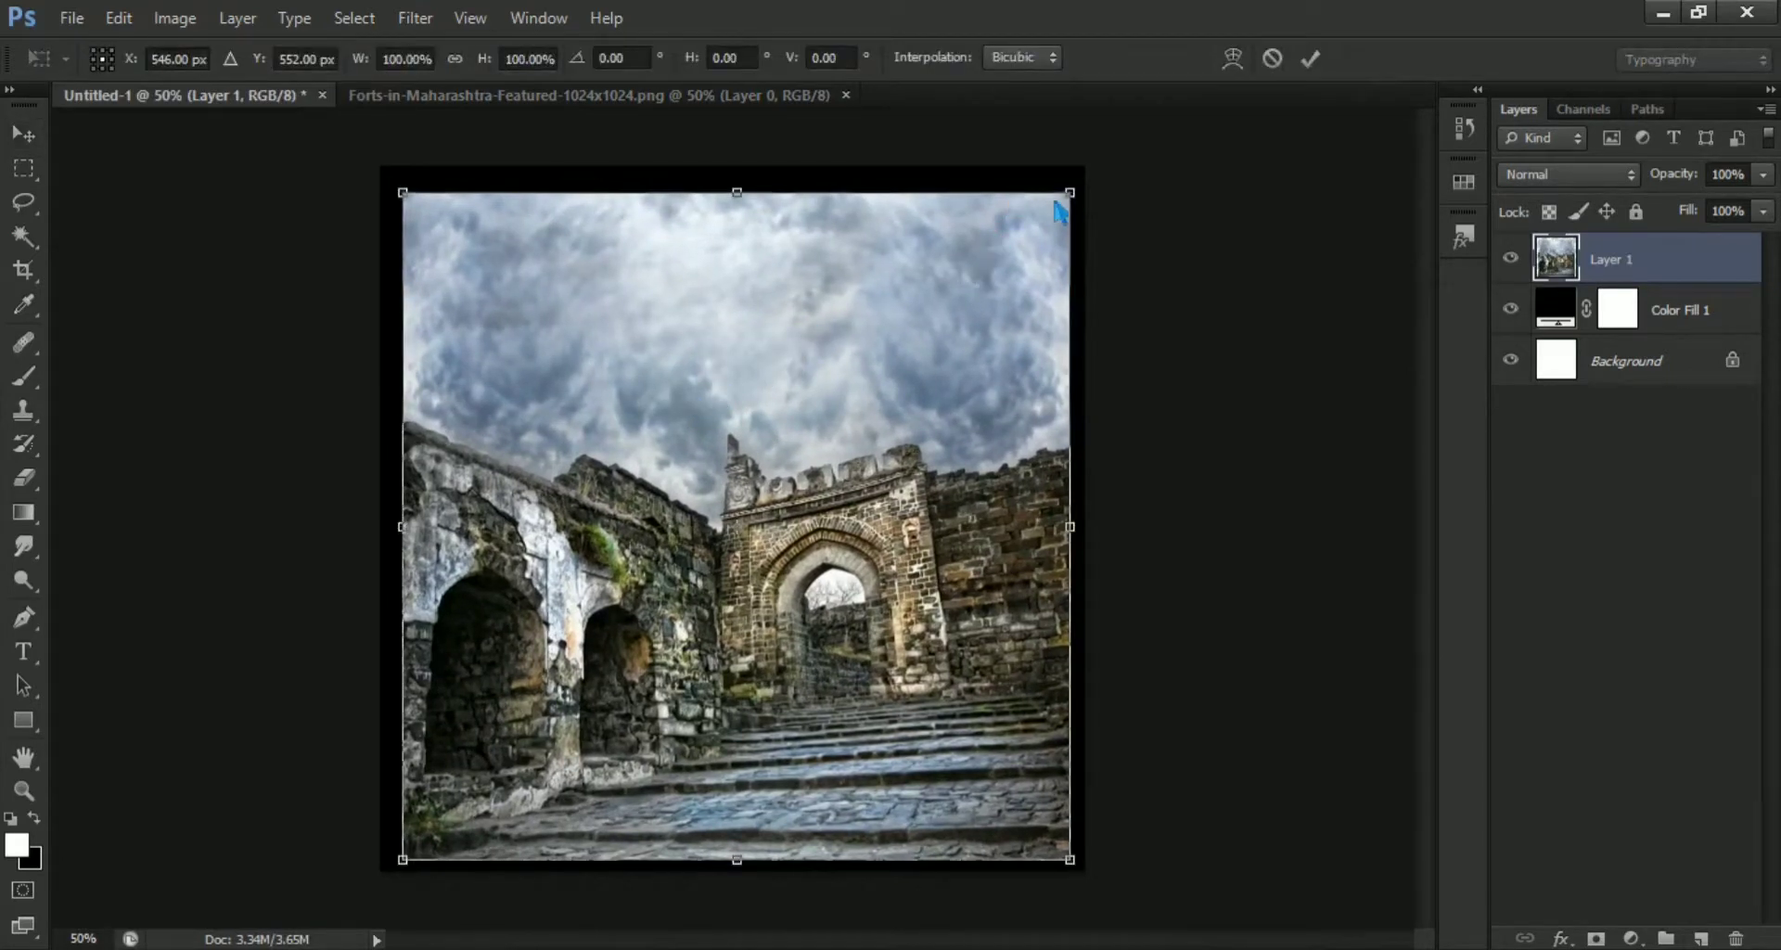
left_click_drag(1072, 193, 1117, 179)
left_click_drag(970, 380, 965, 237)
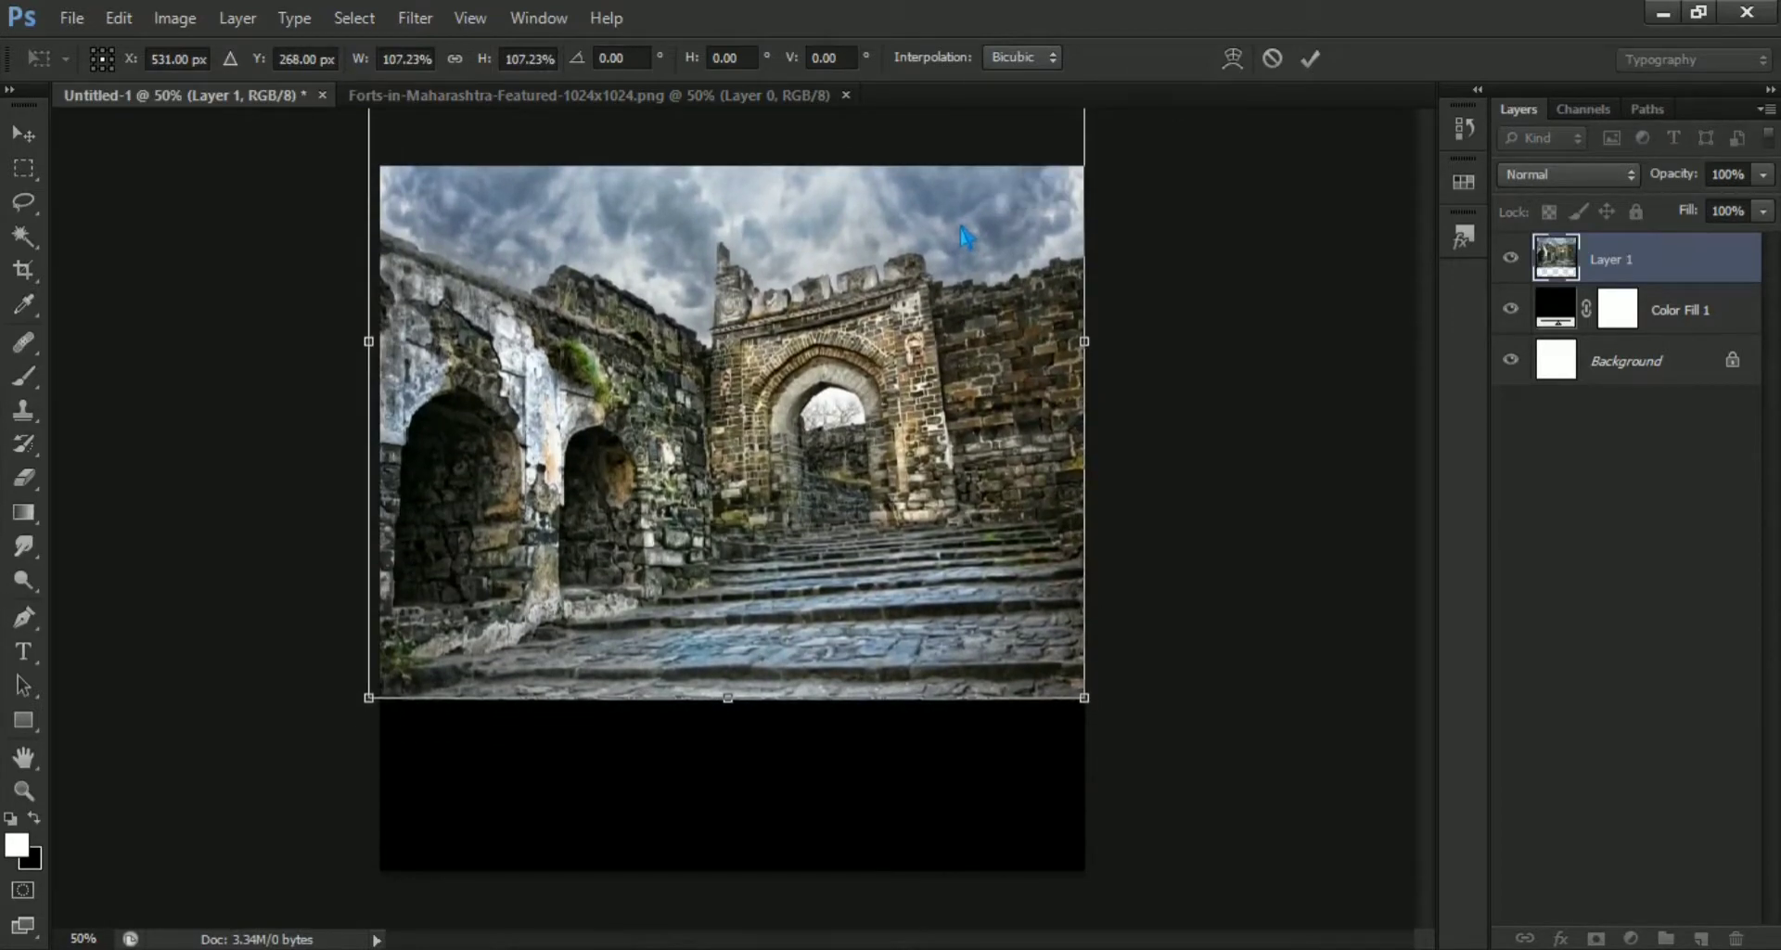
key("Right")
key("Right")
key("Right")
key("Right")
key("Right")
key("Right")
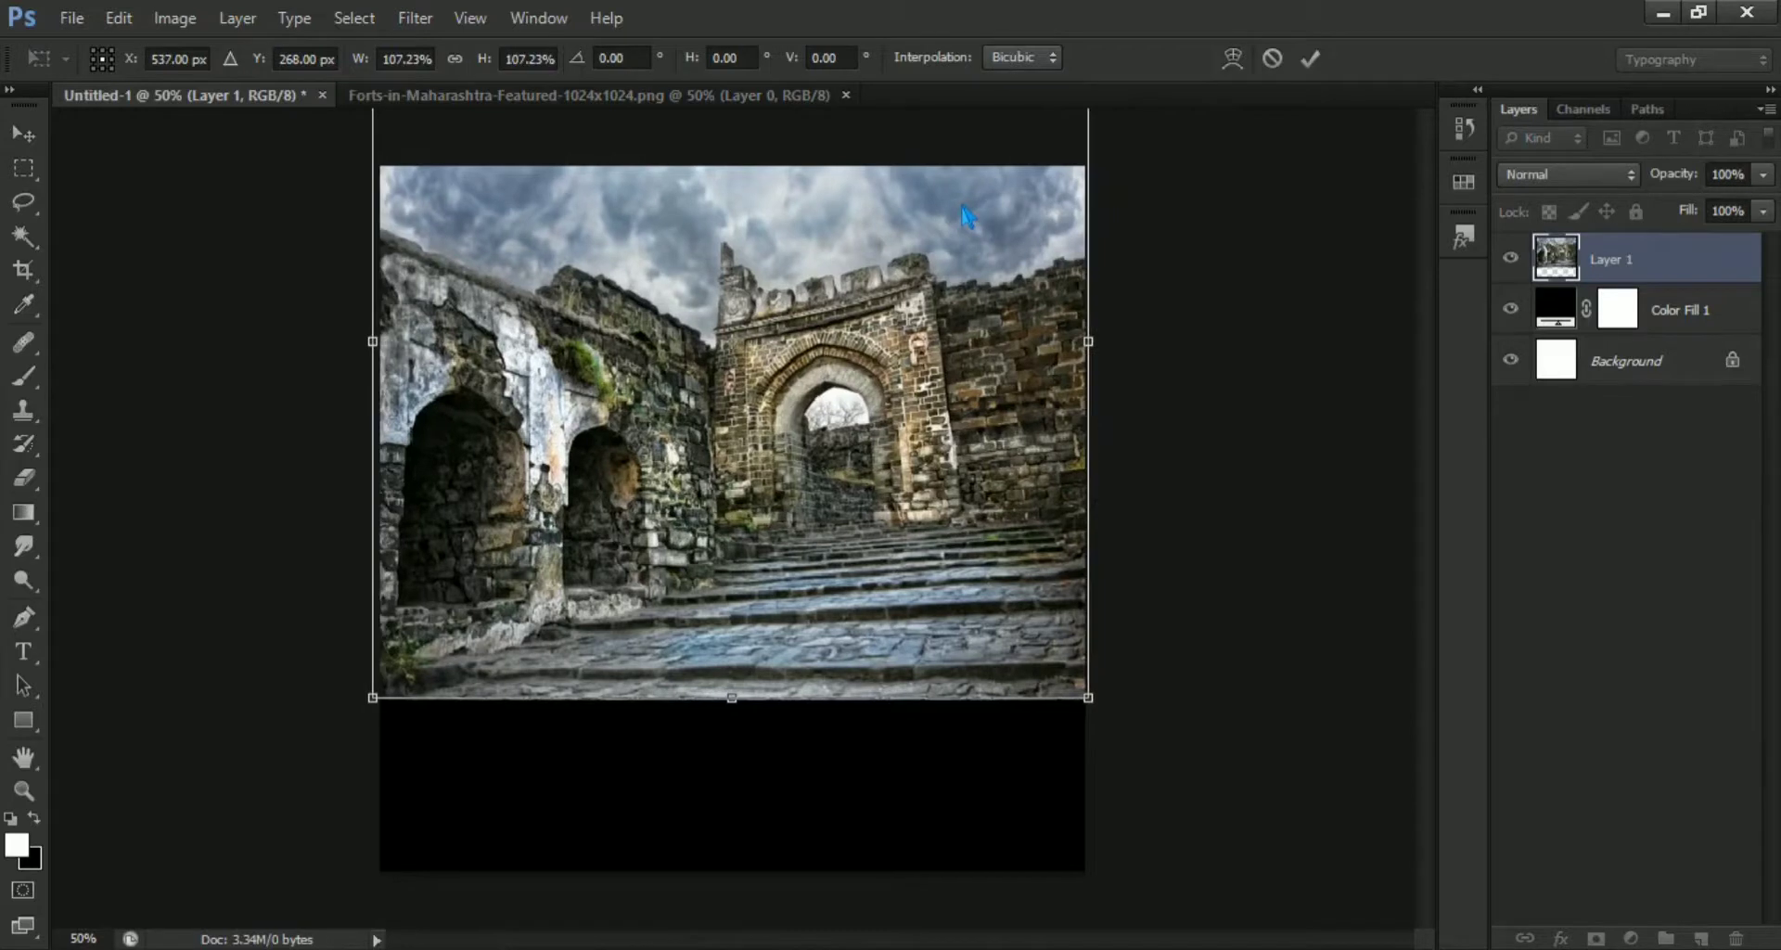
key("Right")
key("Right")
key("Up")
key("Up")
key("Up")
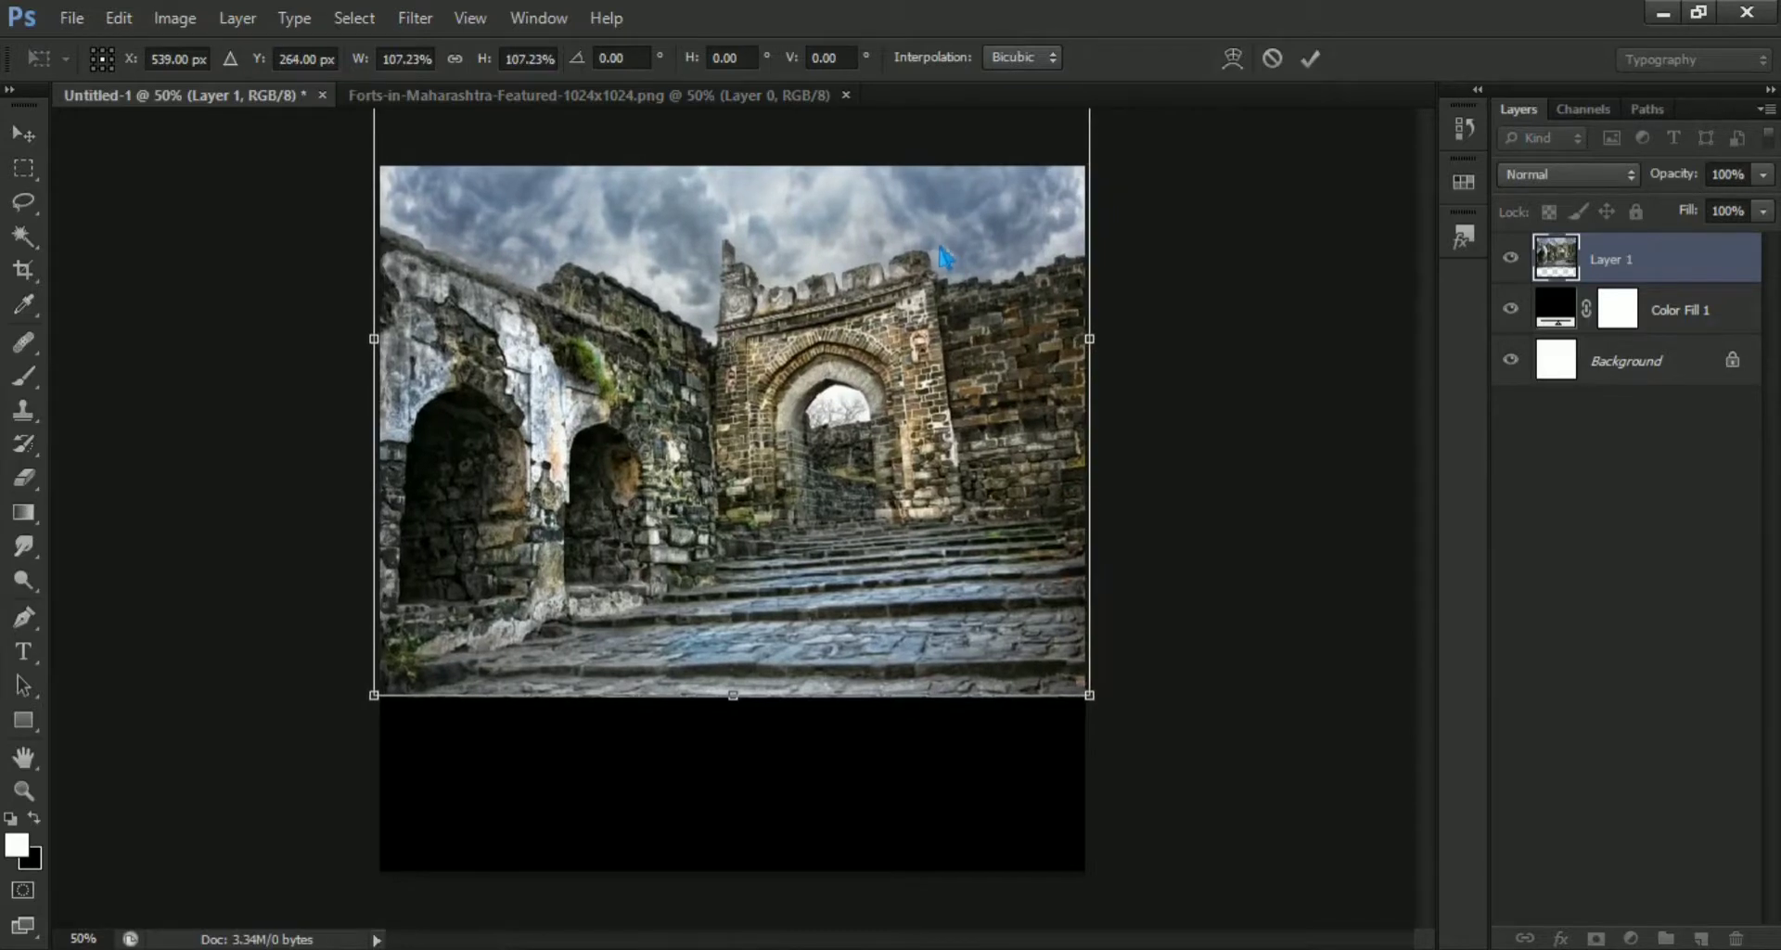
key("Up")
key("Up")
key("Up")
key("Up")
key("Up")
key("Up")
key("Up")
key("Up")
key("Up")
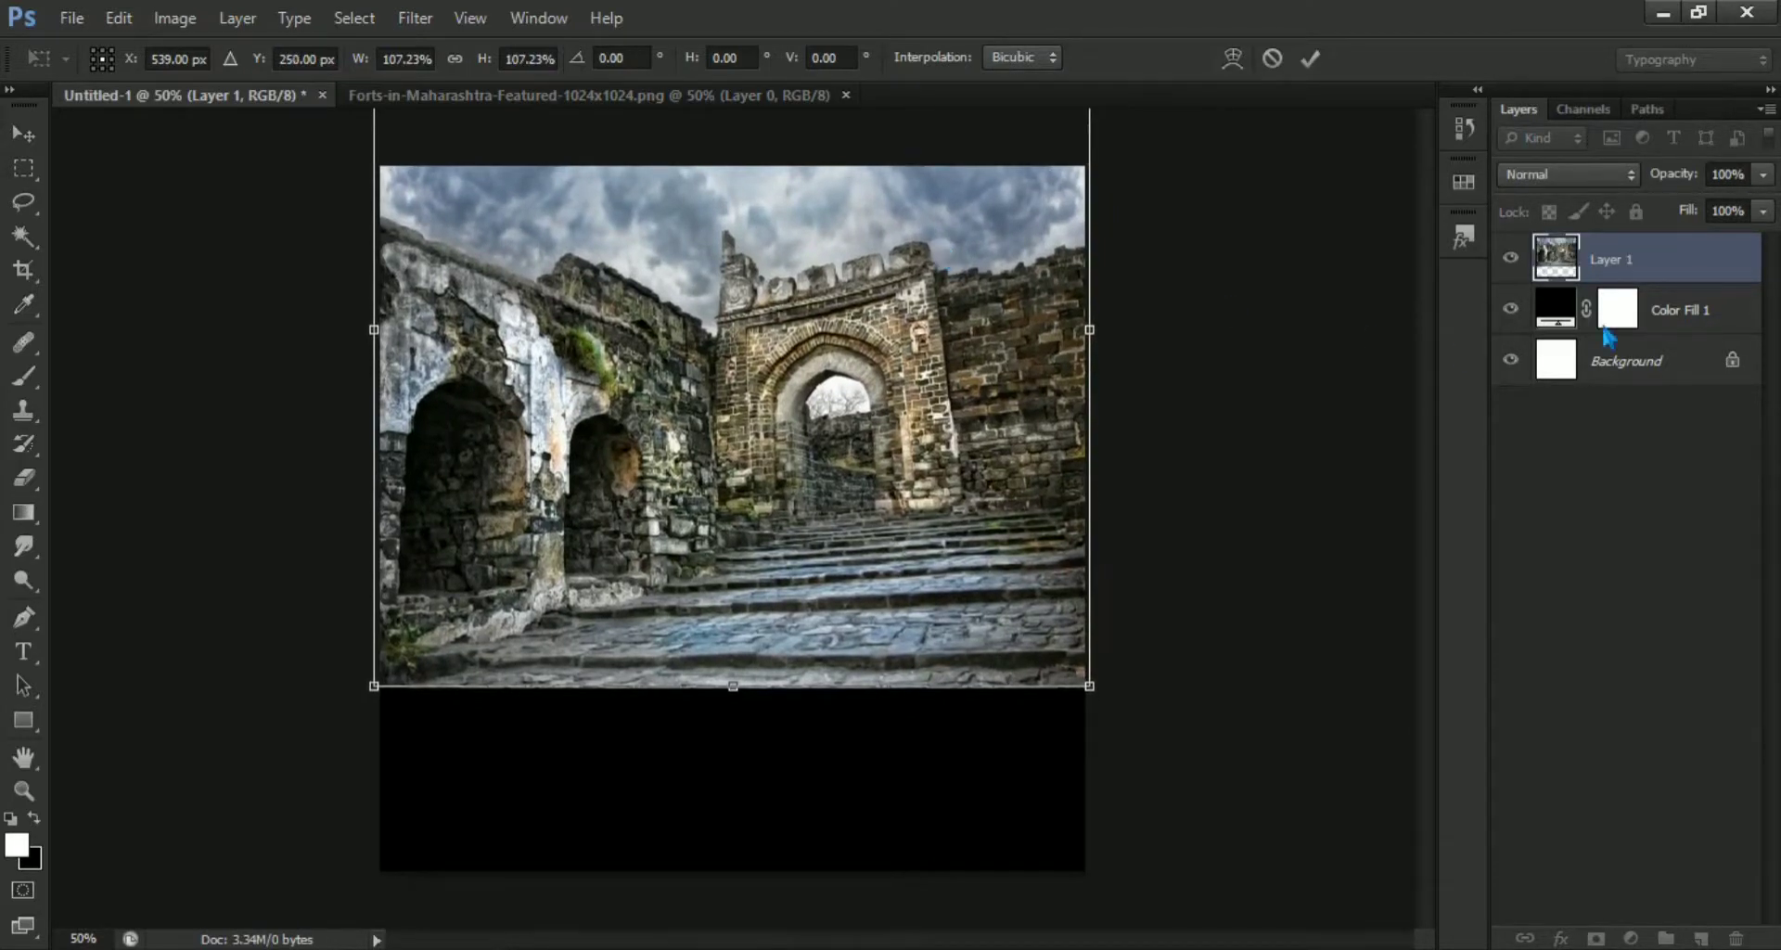
key("Return")
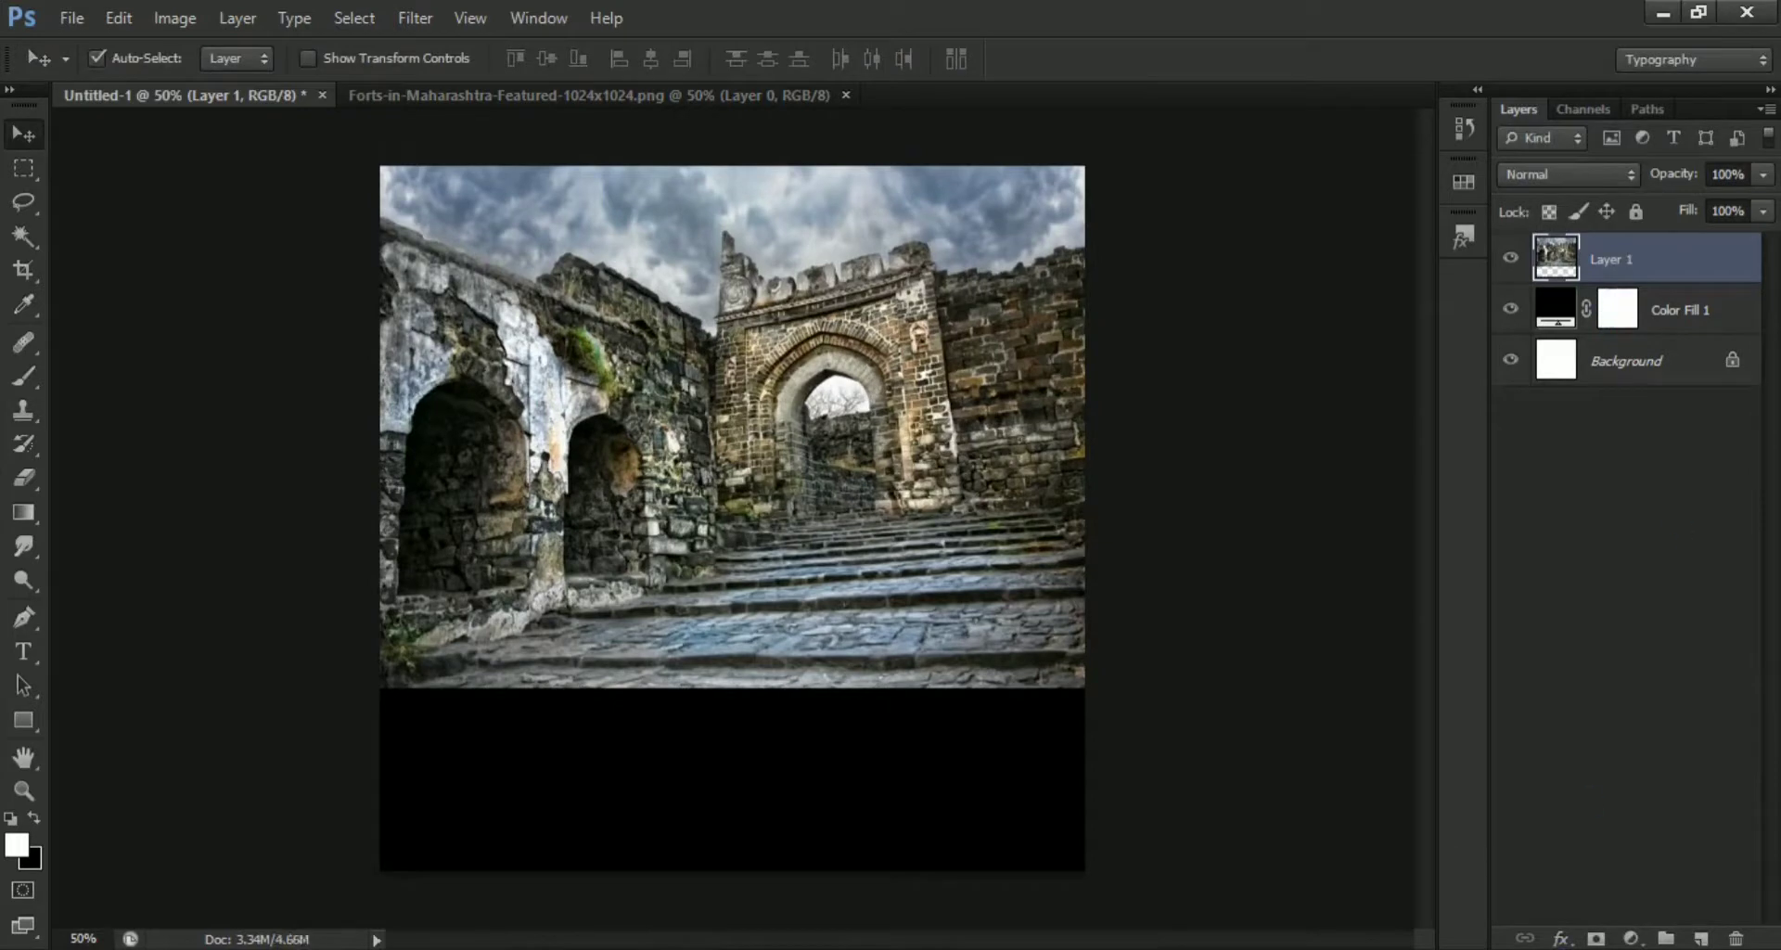
Add a Brightness/Contrast adjustment clipped to the fort photo, set to brightness -26, contrast 100.
left_click(1631, 939)
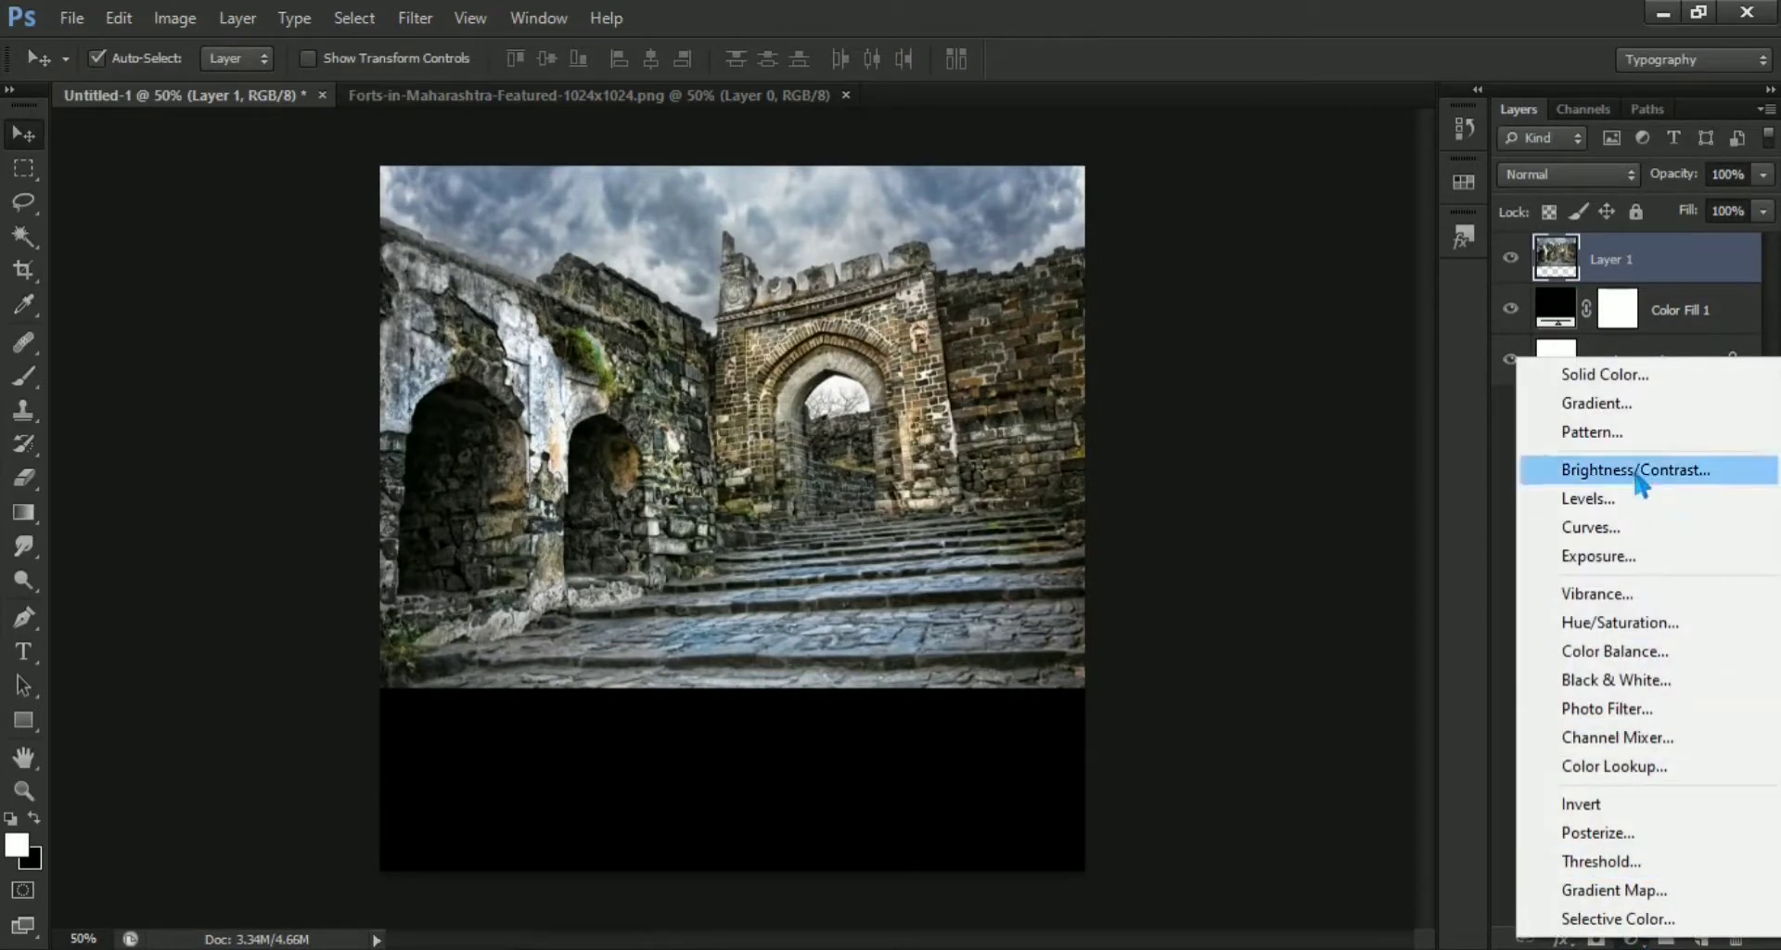
left_click(1735, 479)
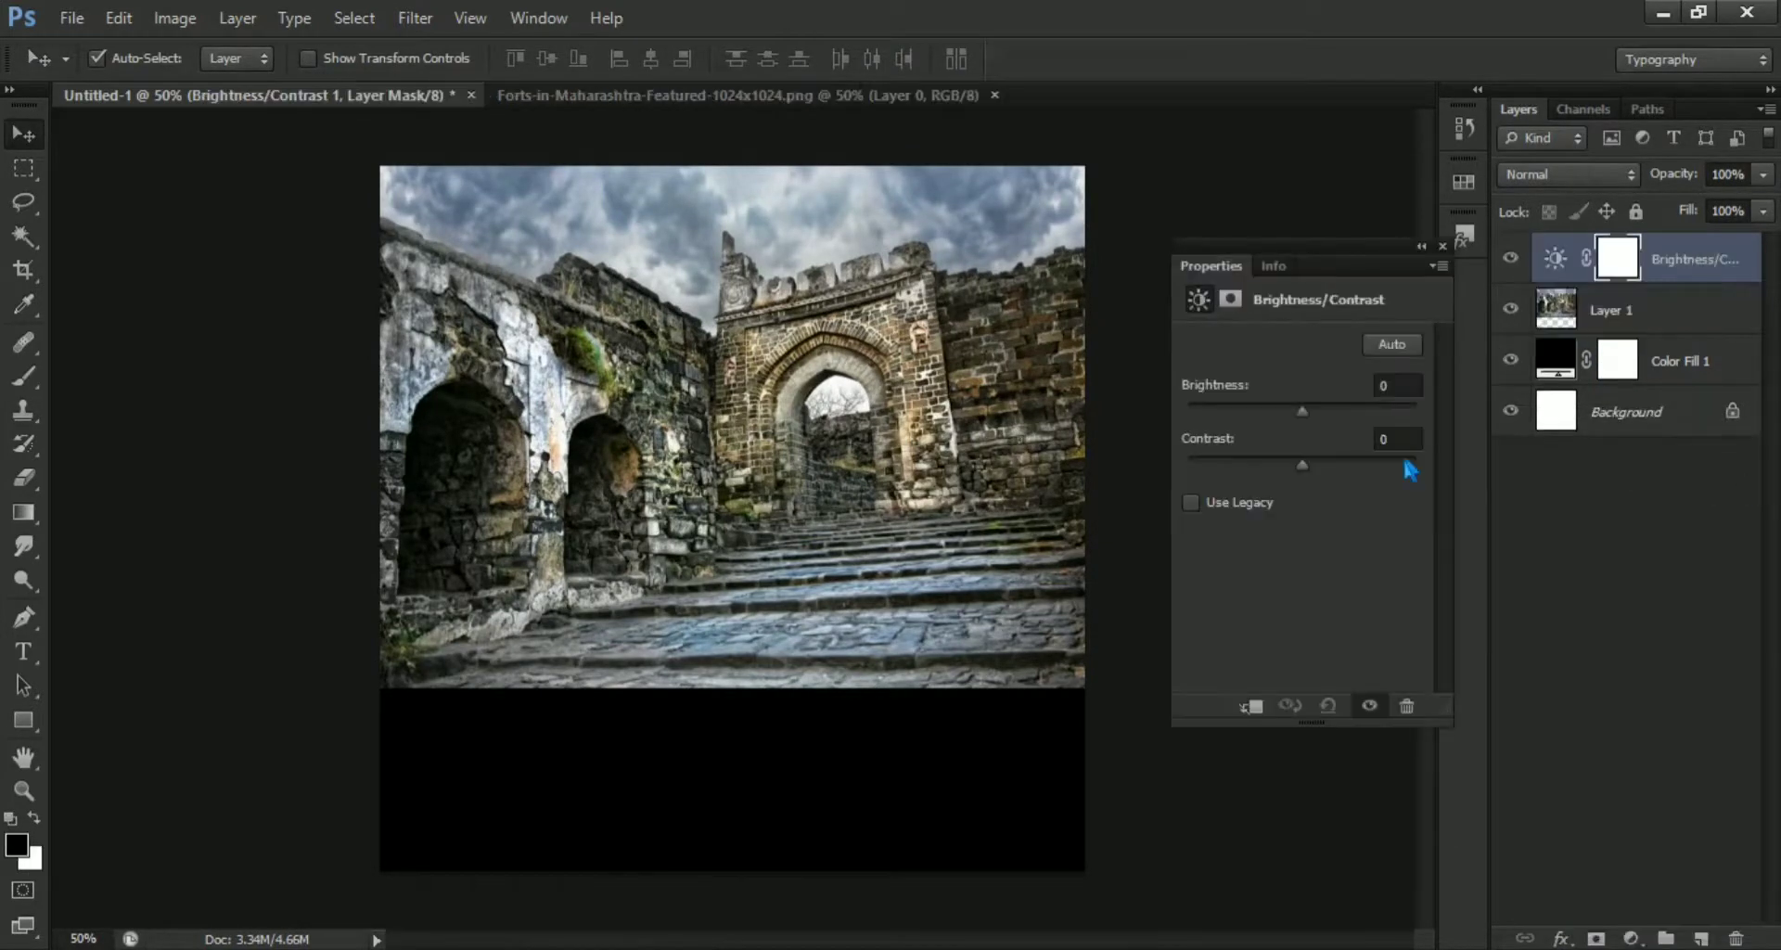
left_click(1252, 707)
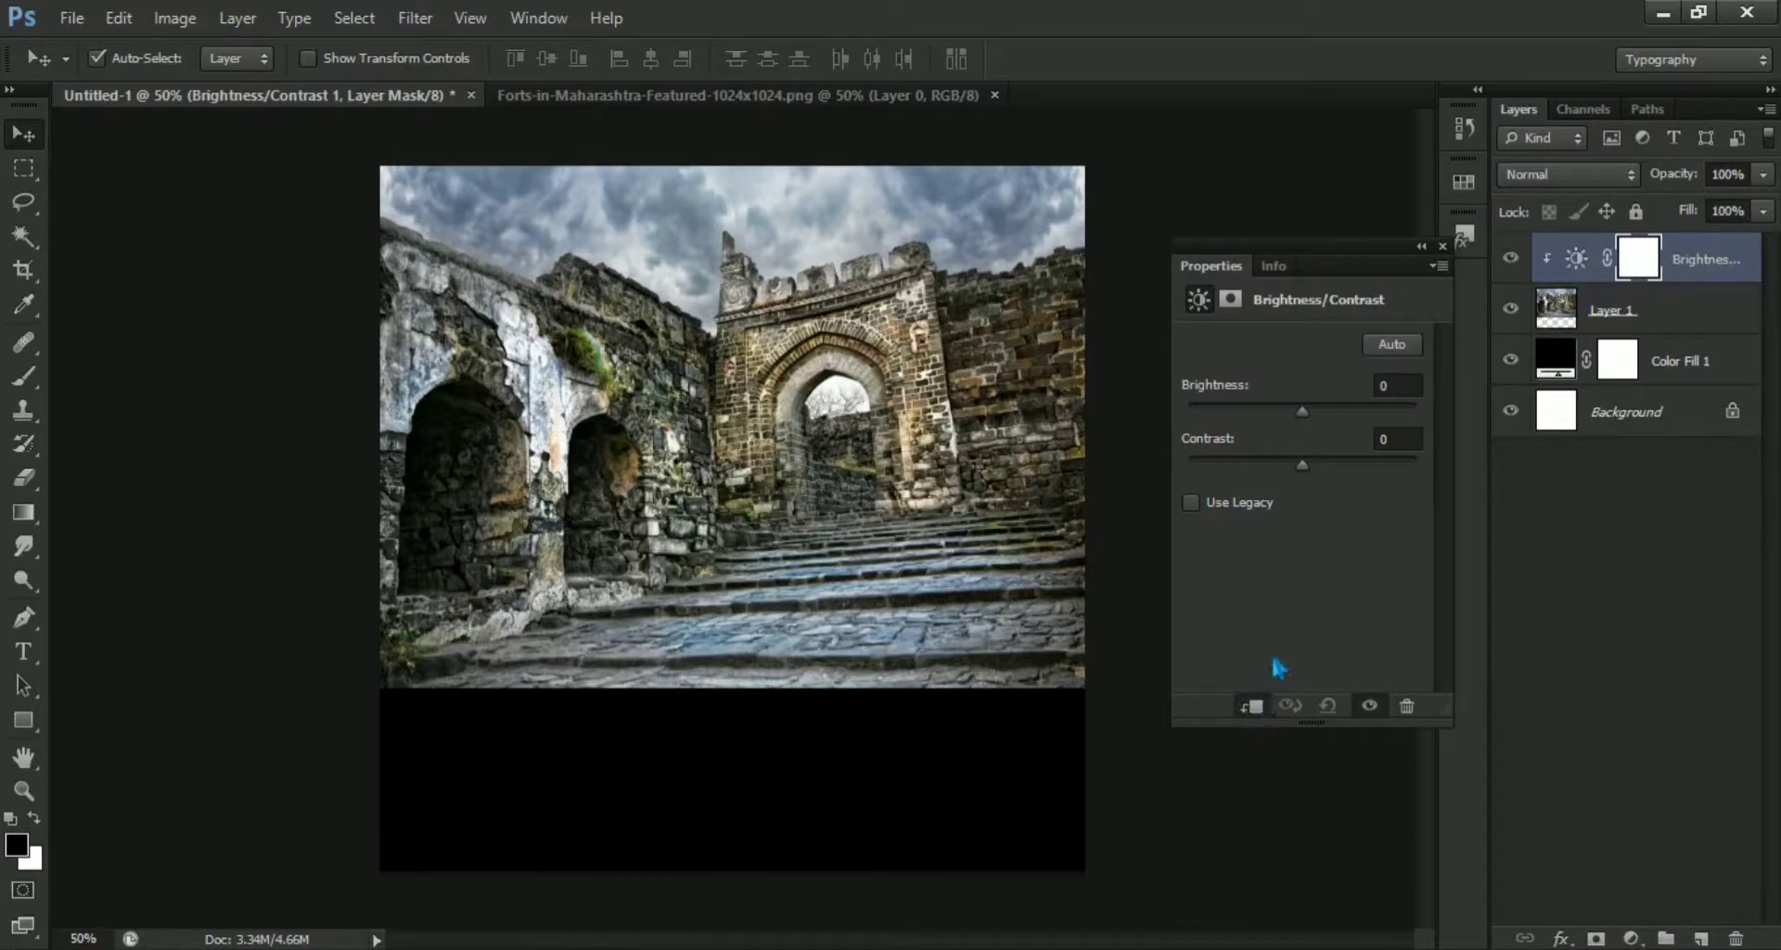
mouse_move(1311, 424)
left_mouse_down()
mouse_move(1285, 427)
mouse_move(1445, 479)
left_mouse_up()
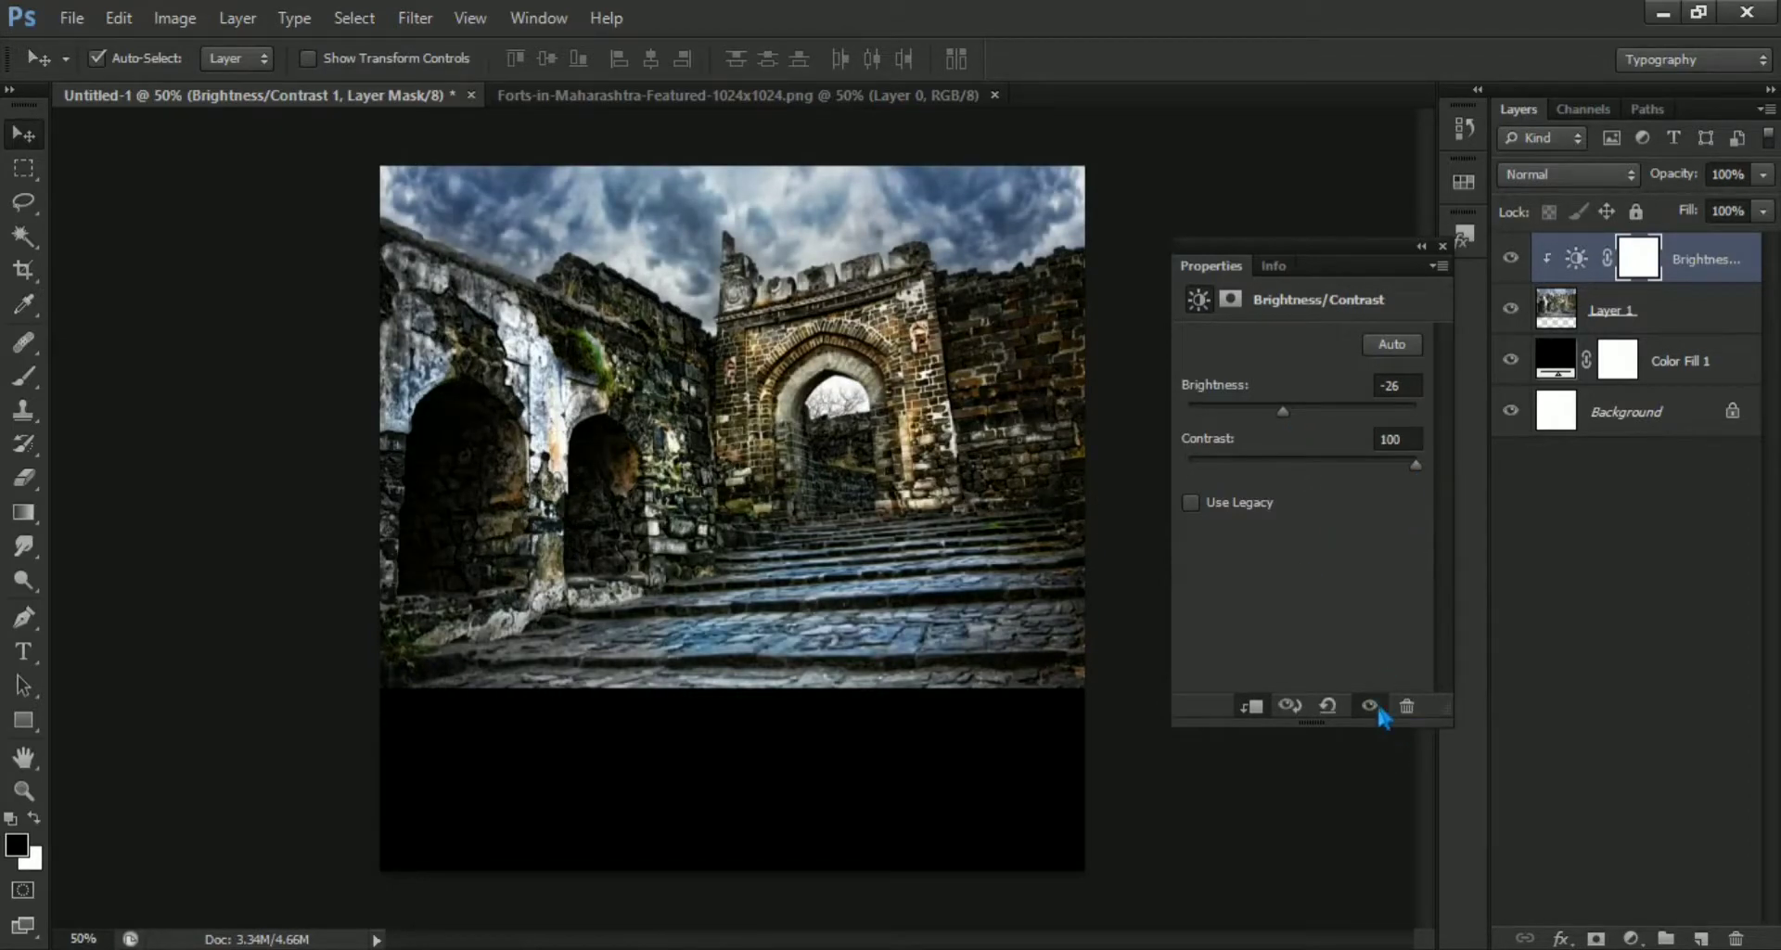
left_click(1443, 247)
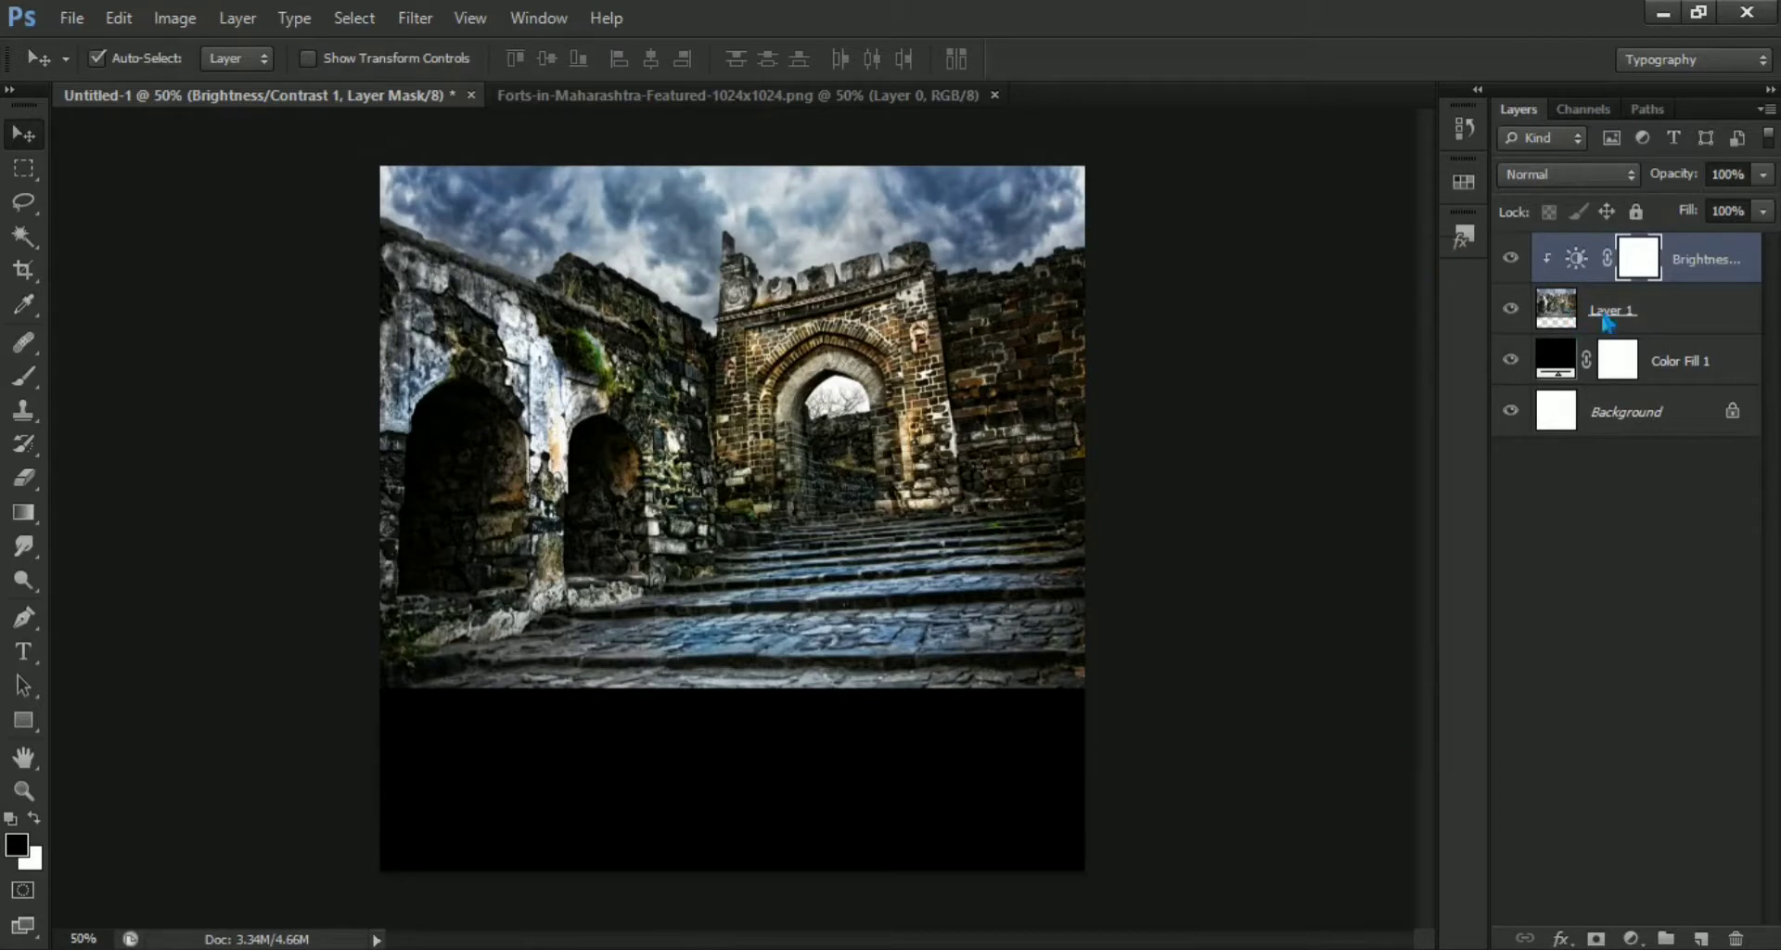
Add a clipped Vibrance adjustment with vibrance and saturation both at -100.
left_click(1631, 939)
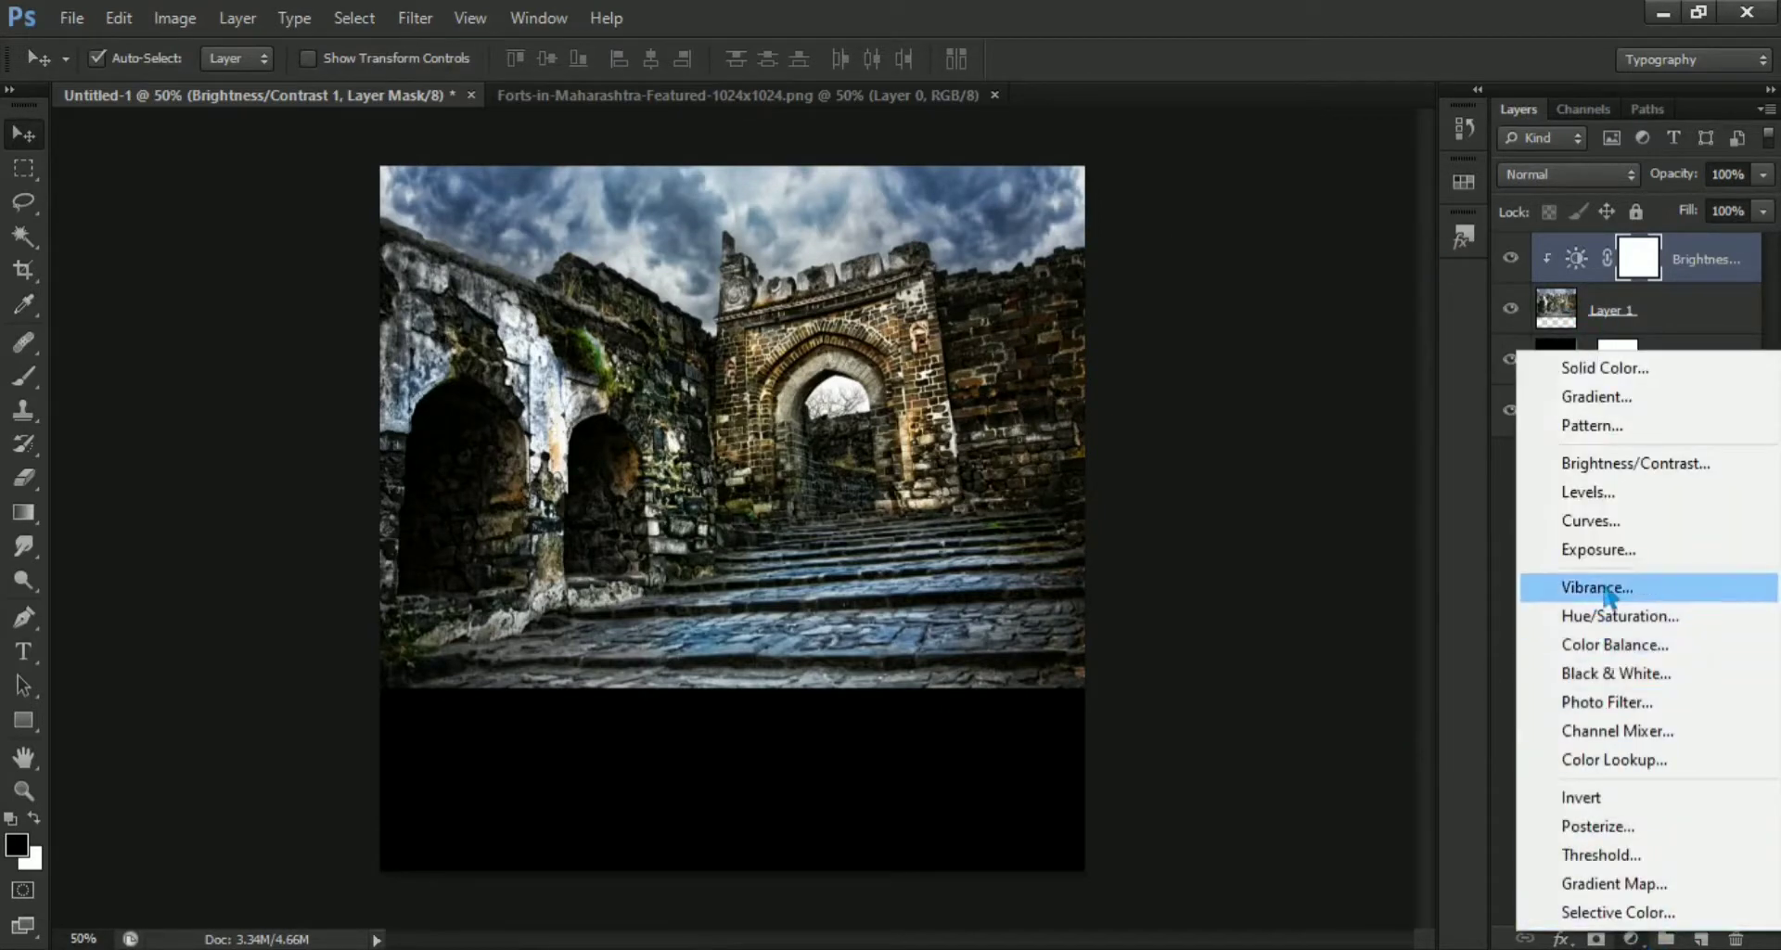
left_click(1619, 590)
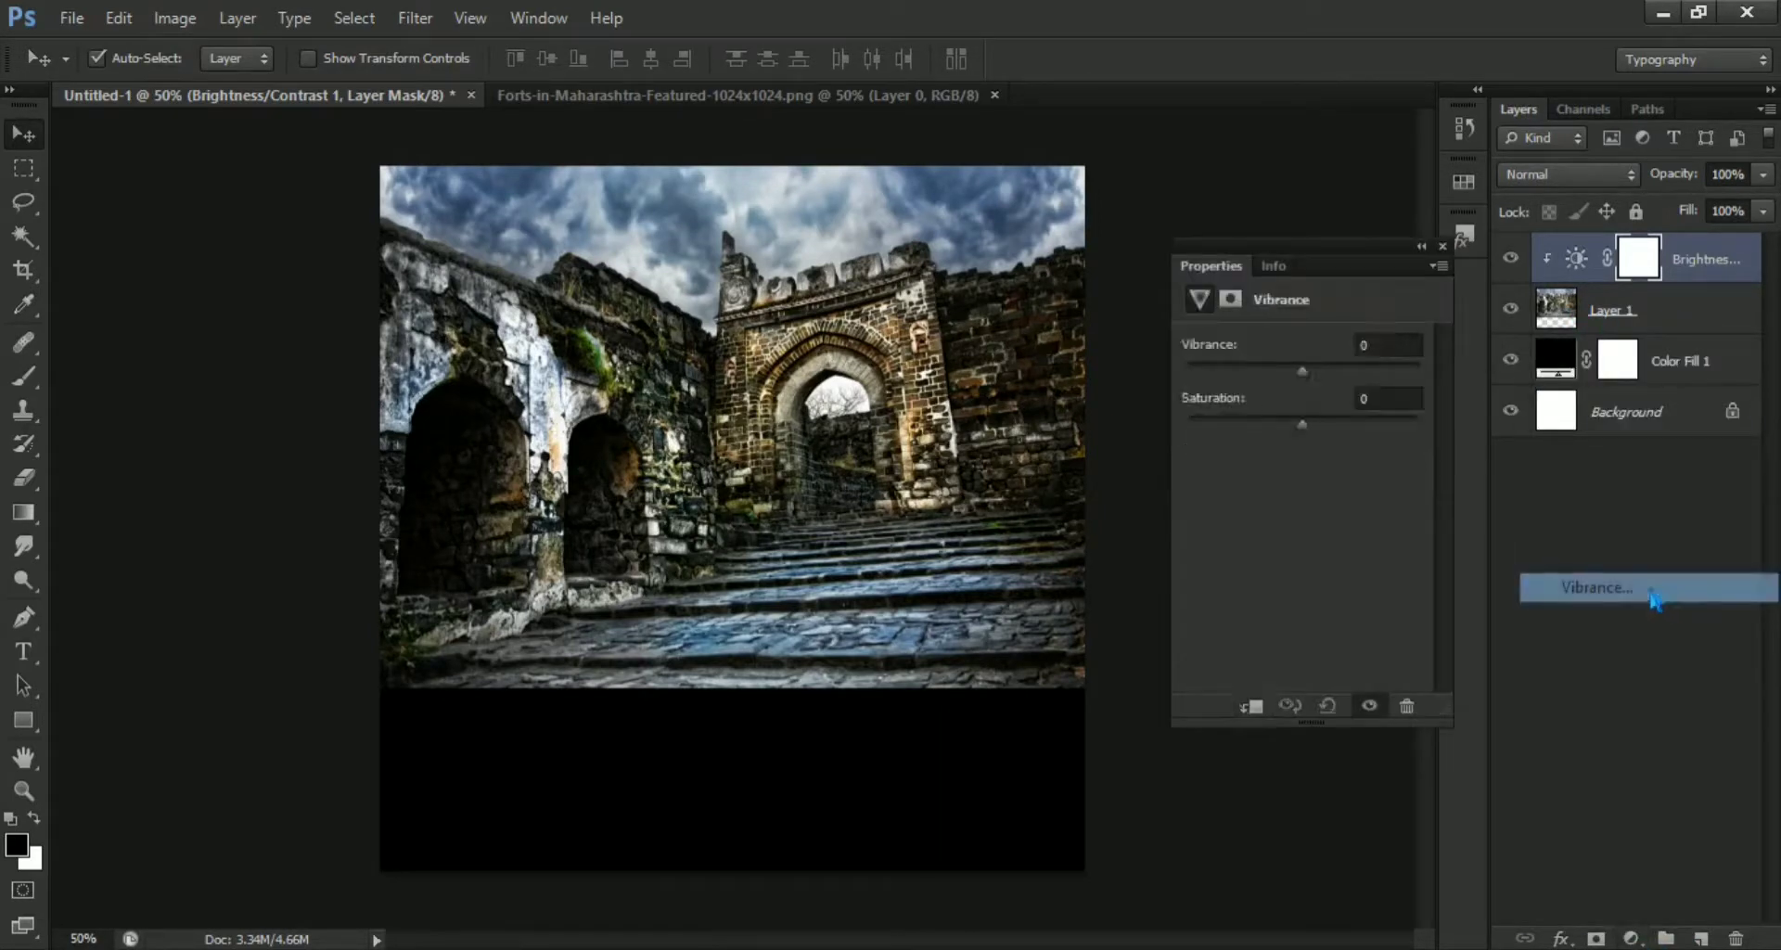
left_click(1249, 707)
left_click_drag(1314, 377, 1180, 380)
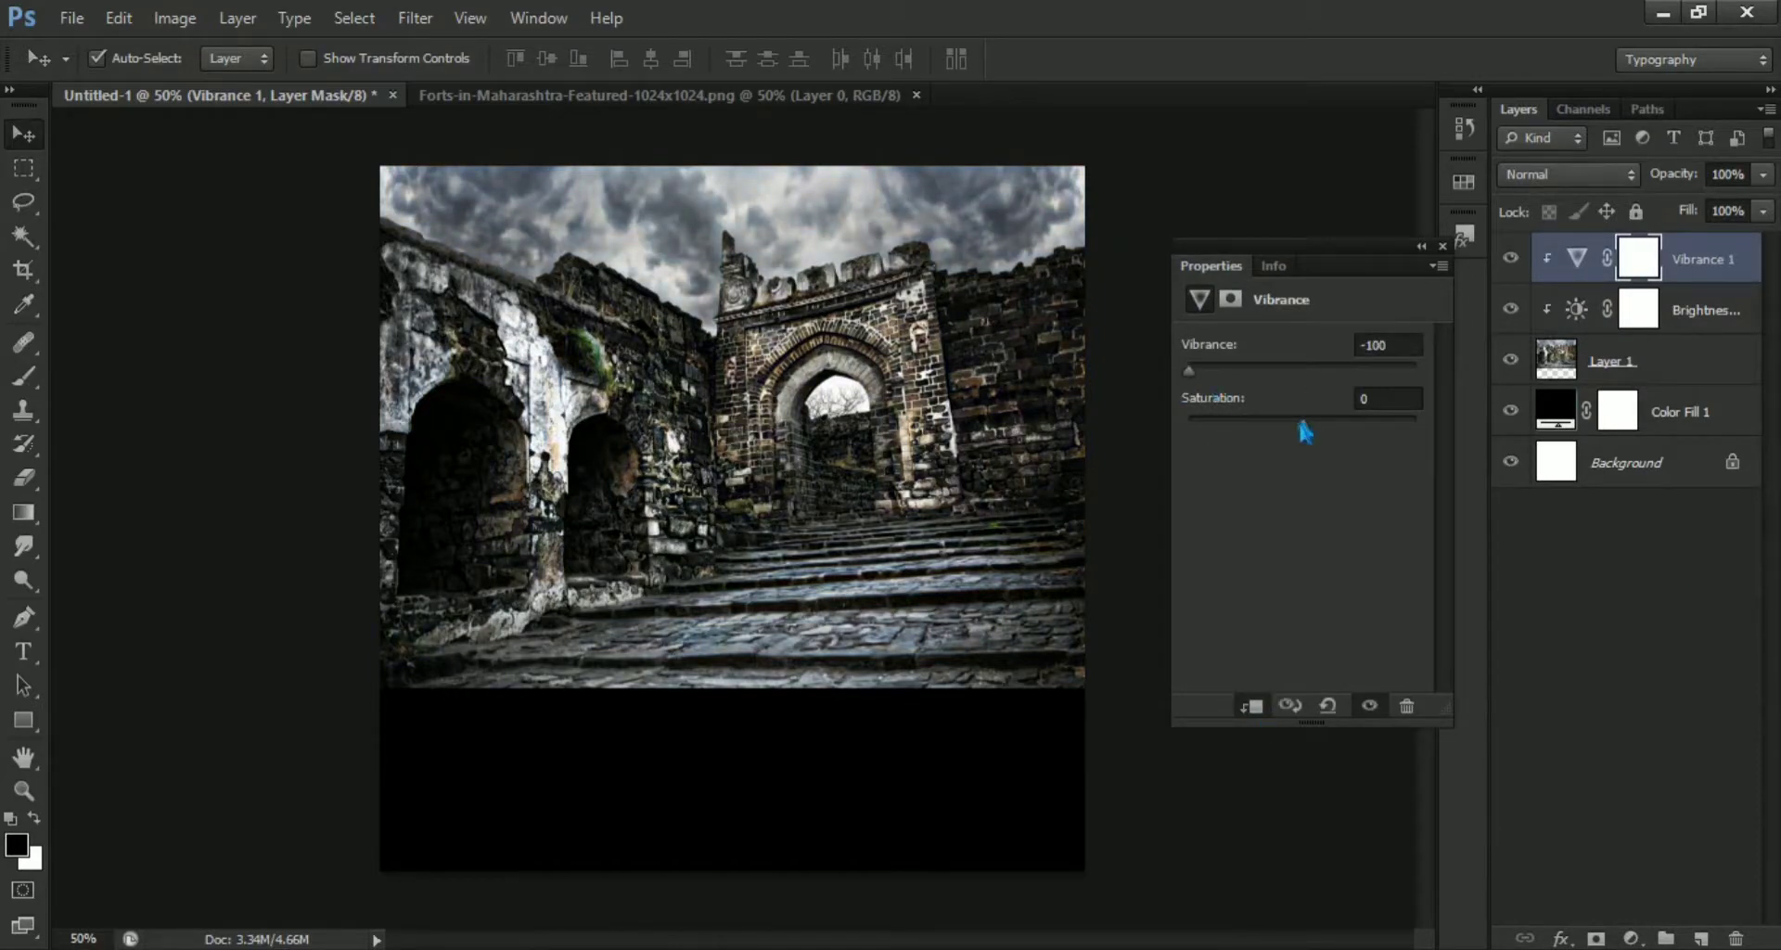
left_click_drag(1310, 425, 1133, 445)
left_click(1455, 243)
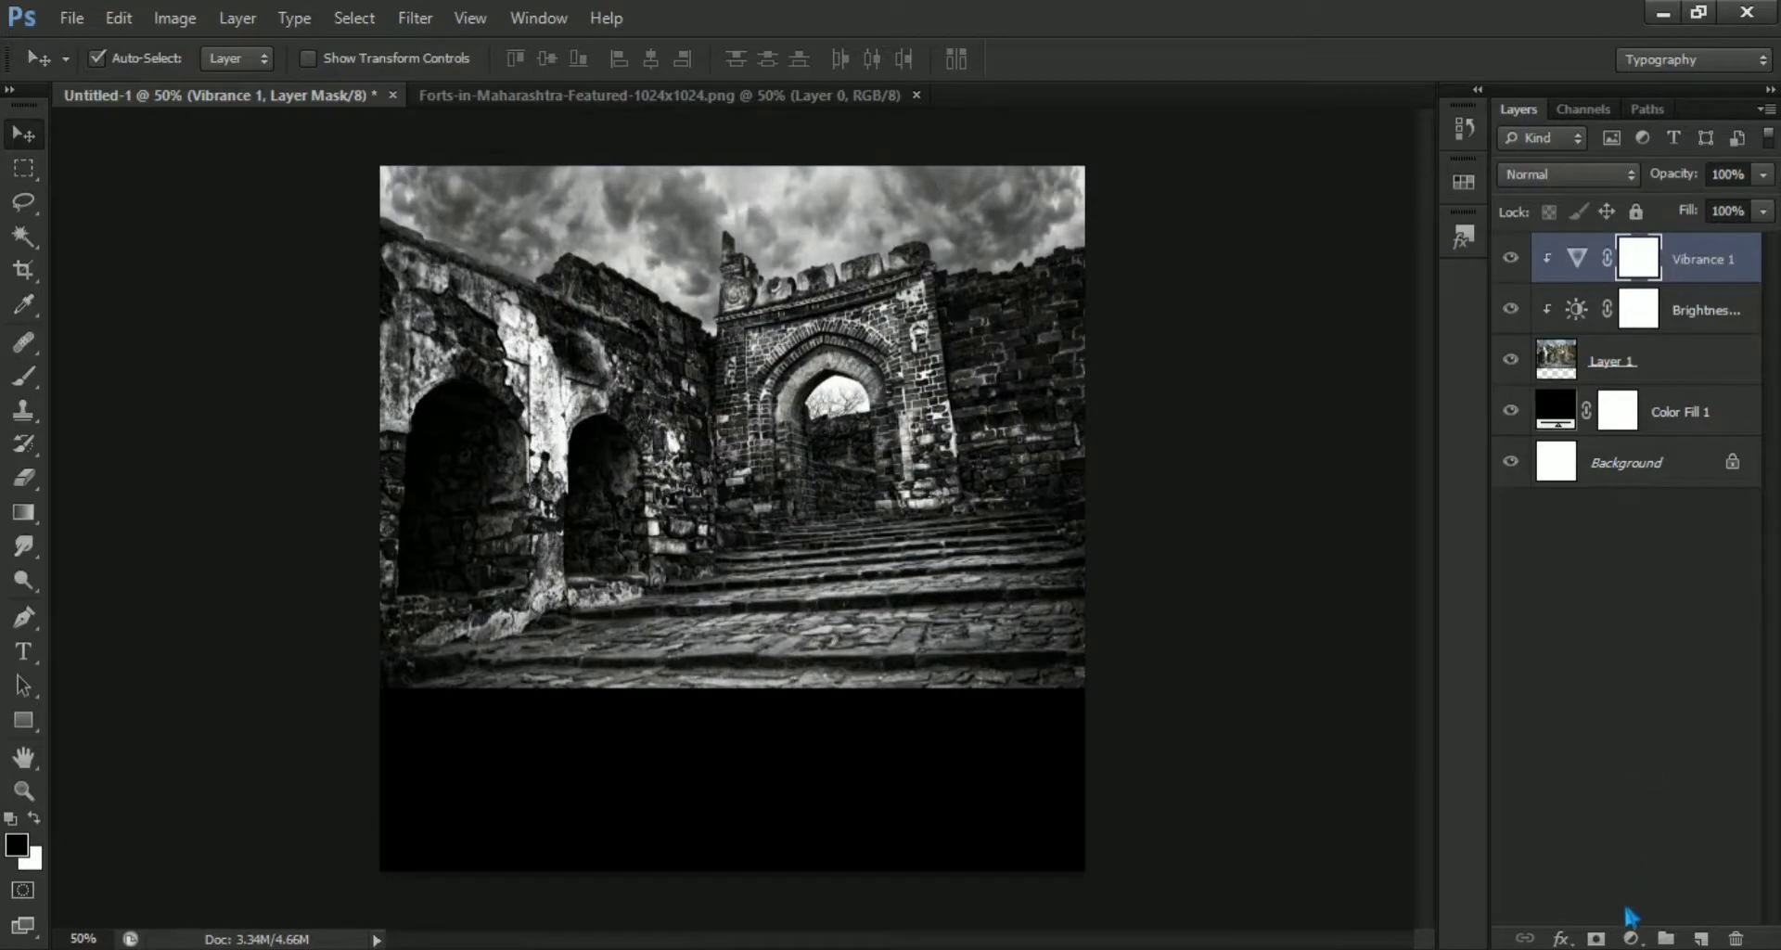
left_click(1637, 939)
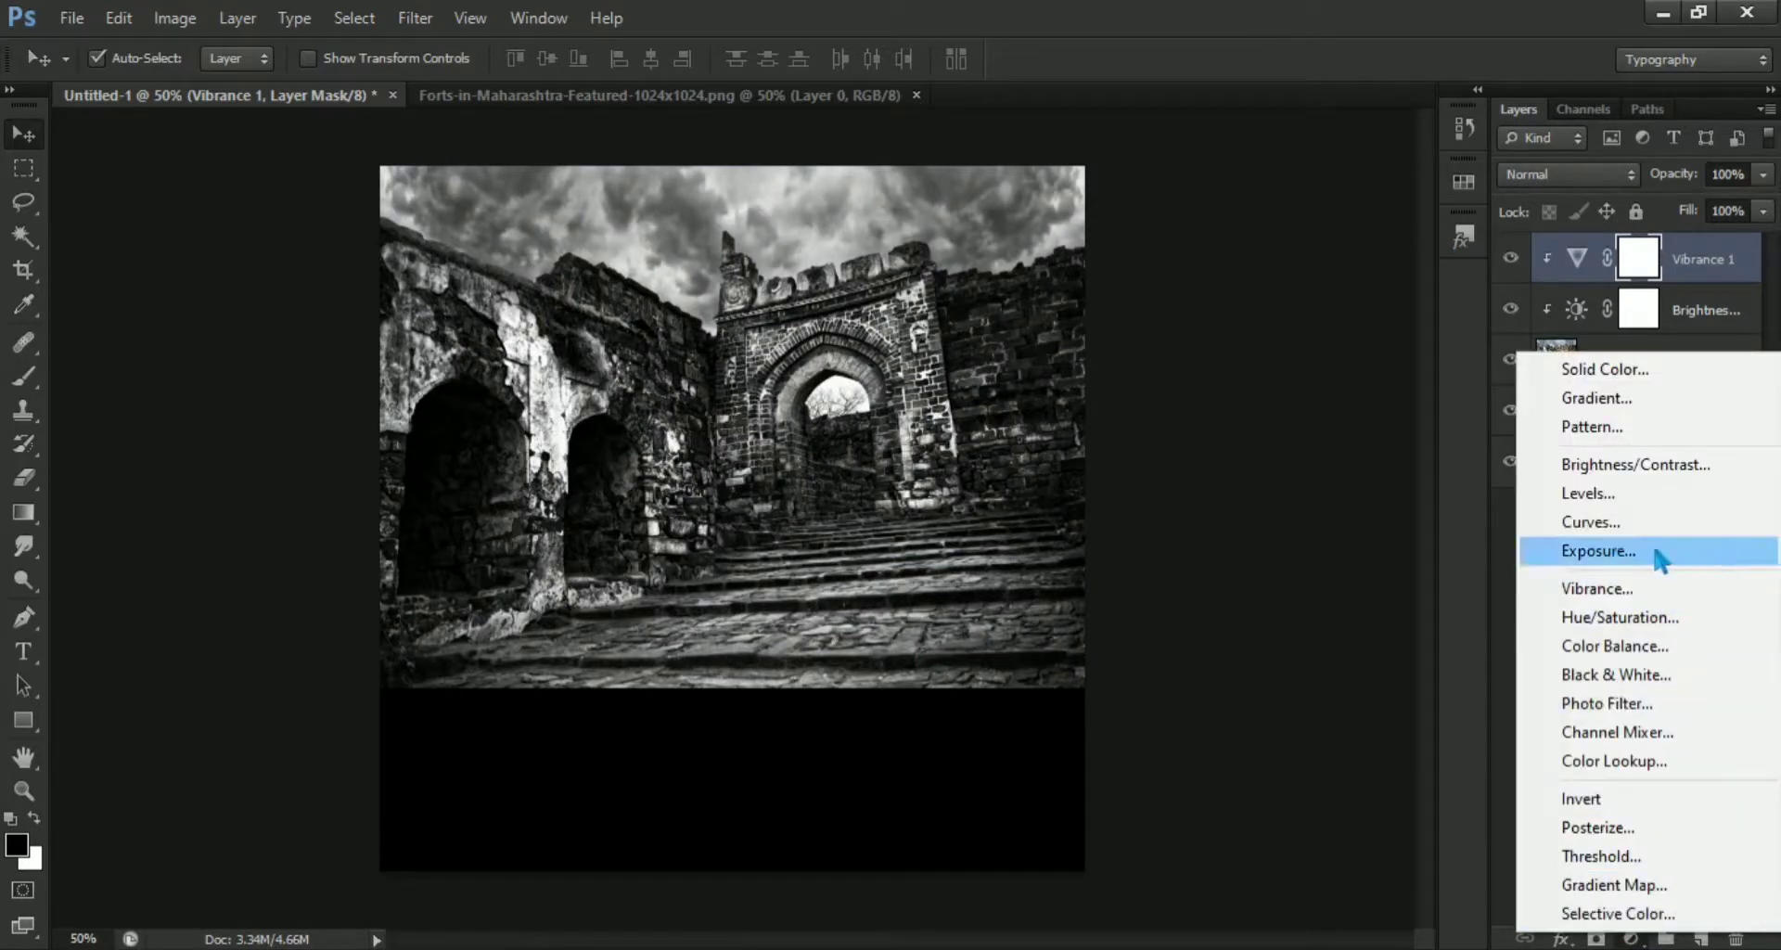
Add an Exposure adjustment clipped to the fort photo with exposure +0.84 and offset +0.0057.
left_click(1727, 556)
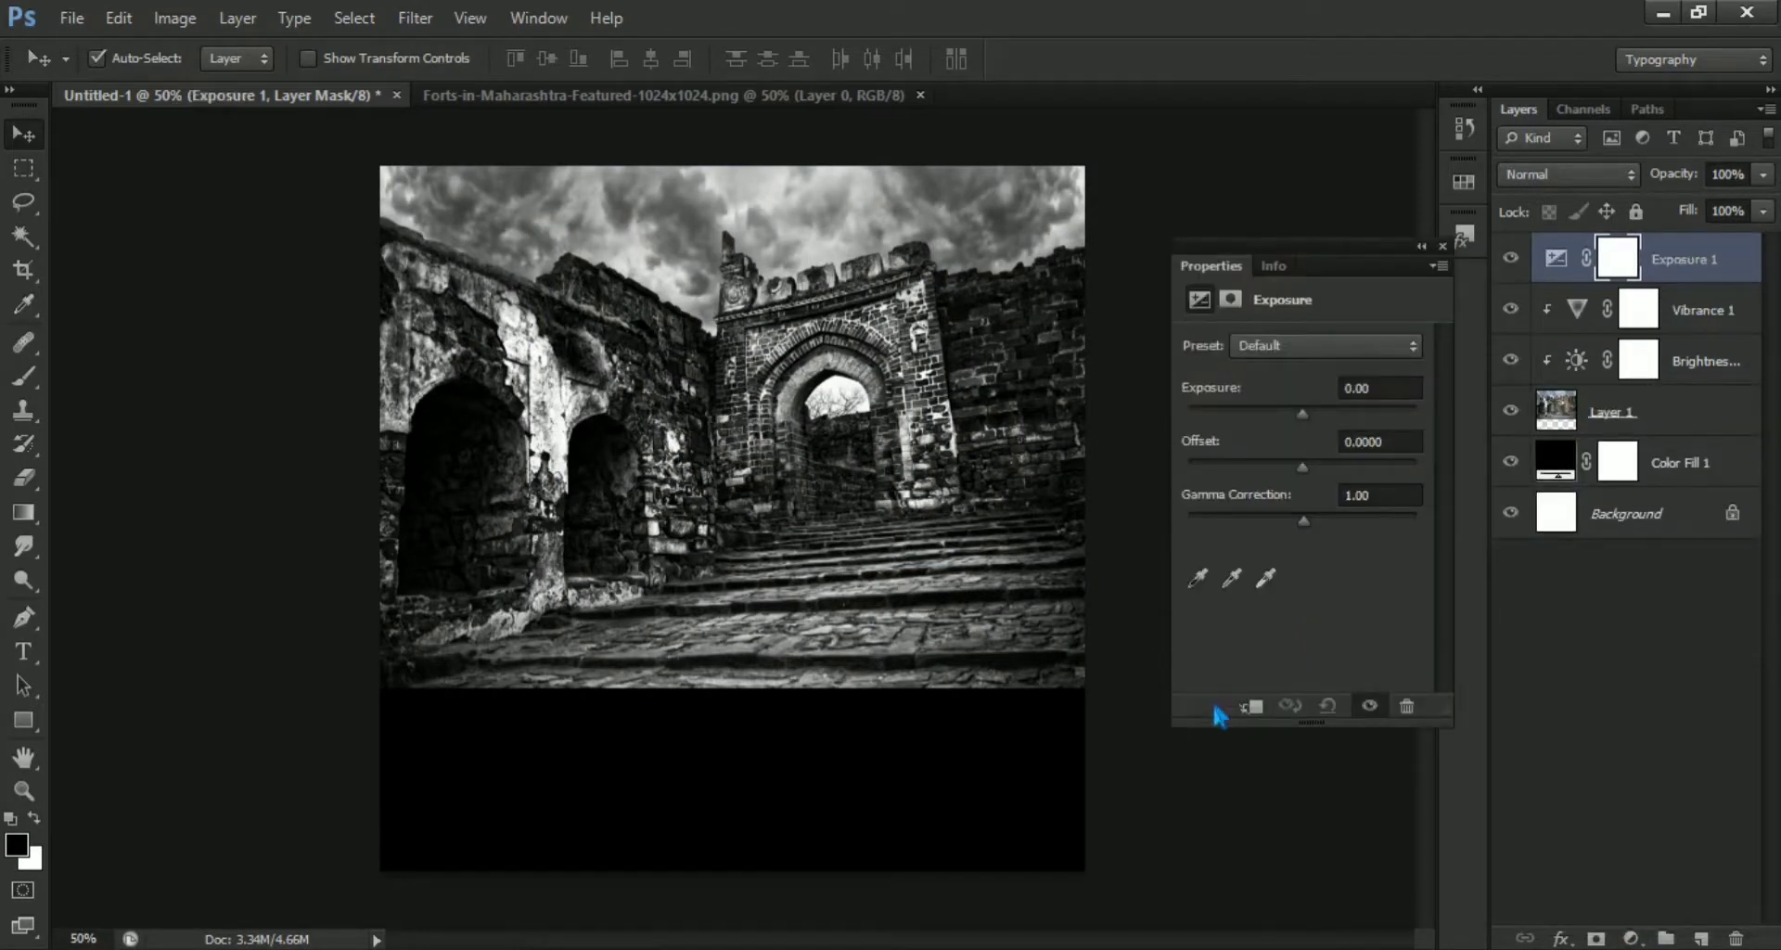
left_click(1253, 707)
left_click_drag(1310, 412, 1326, 421)
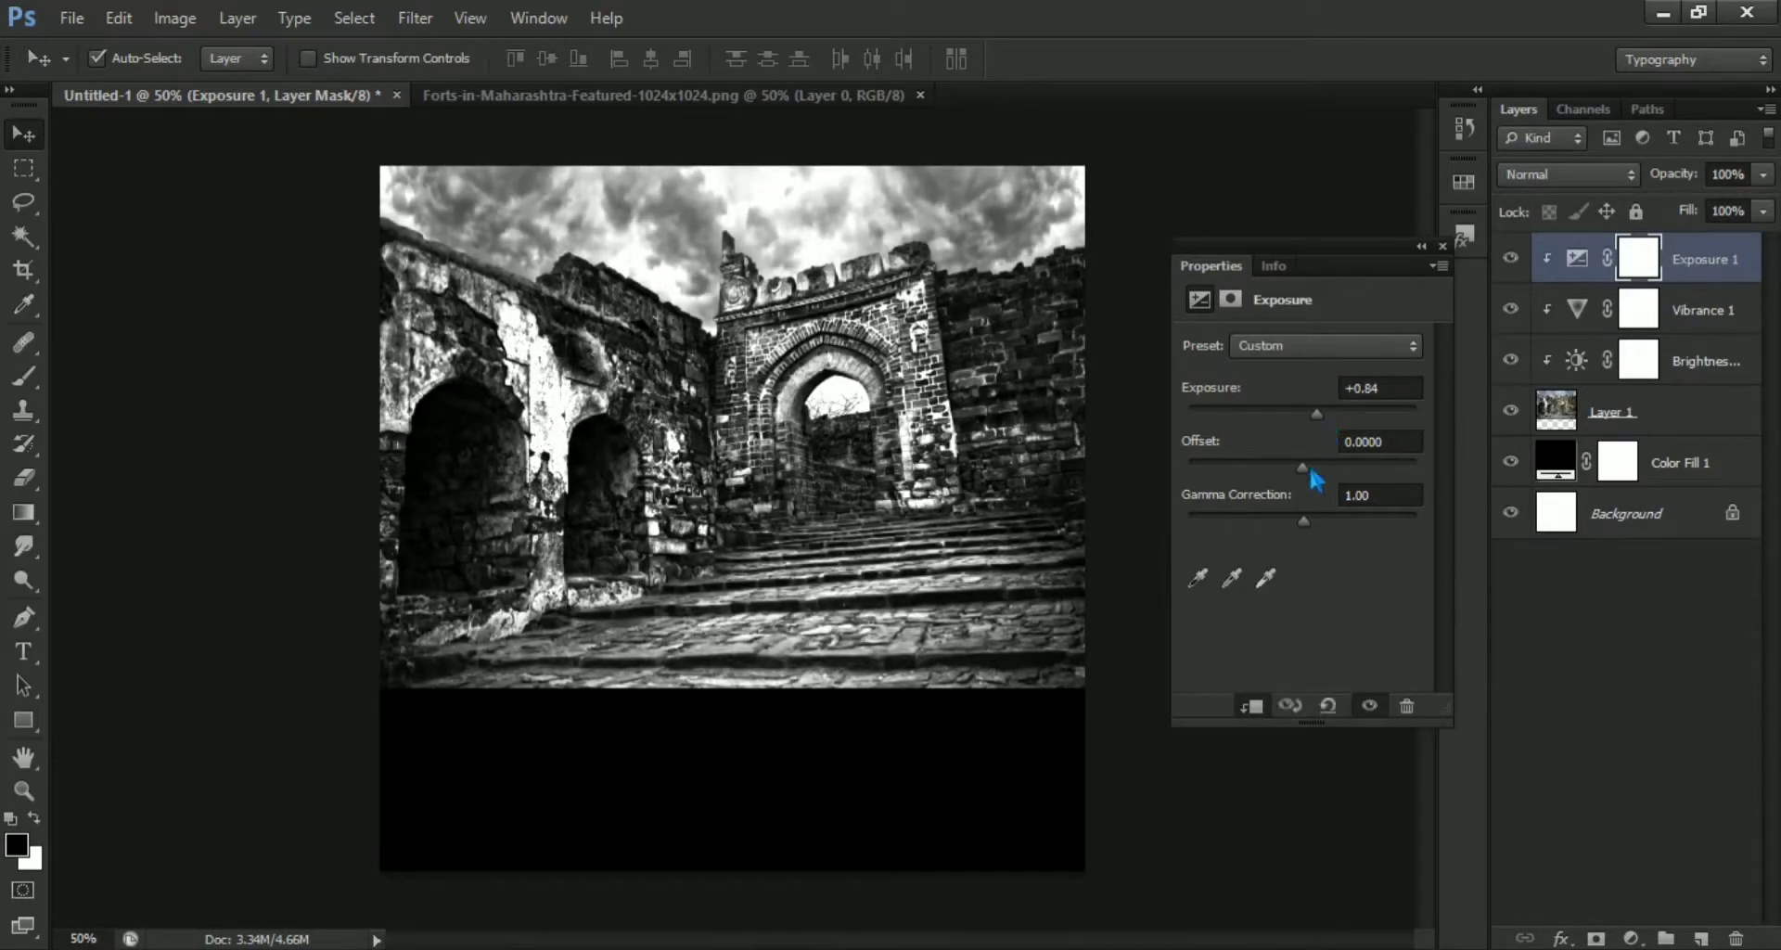
left_click_drag(1310, 465, 1310, 479)
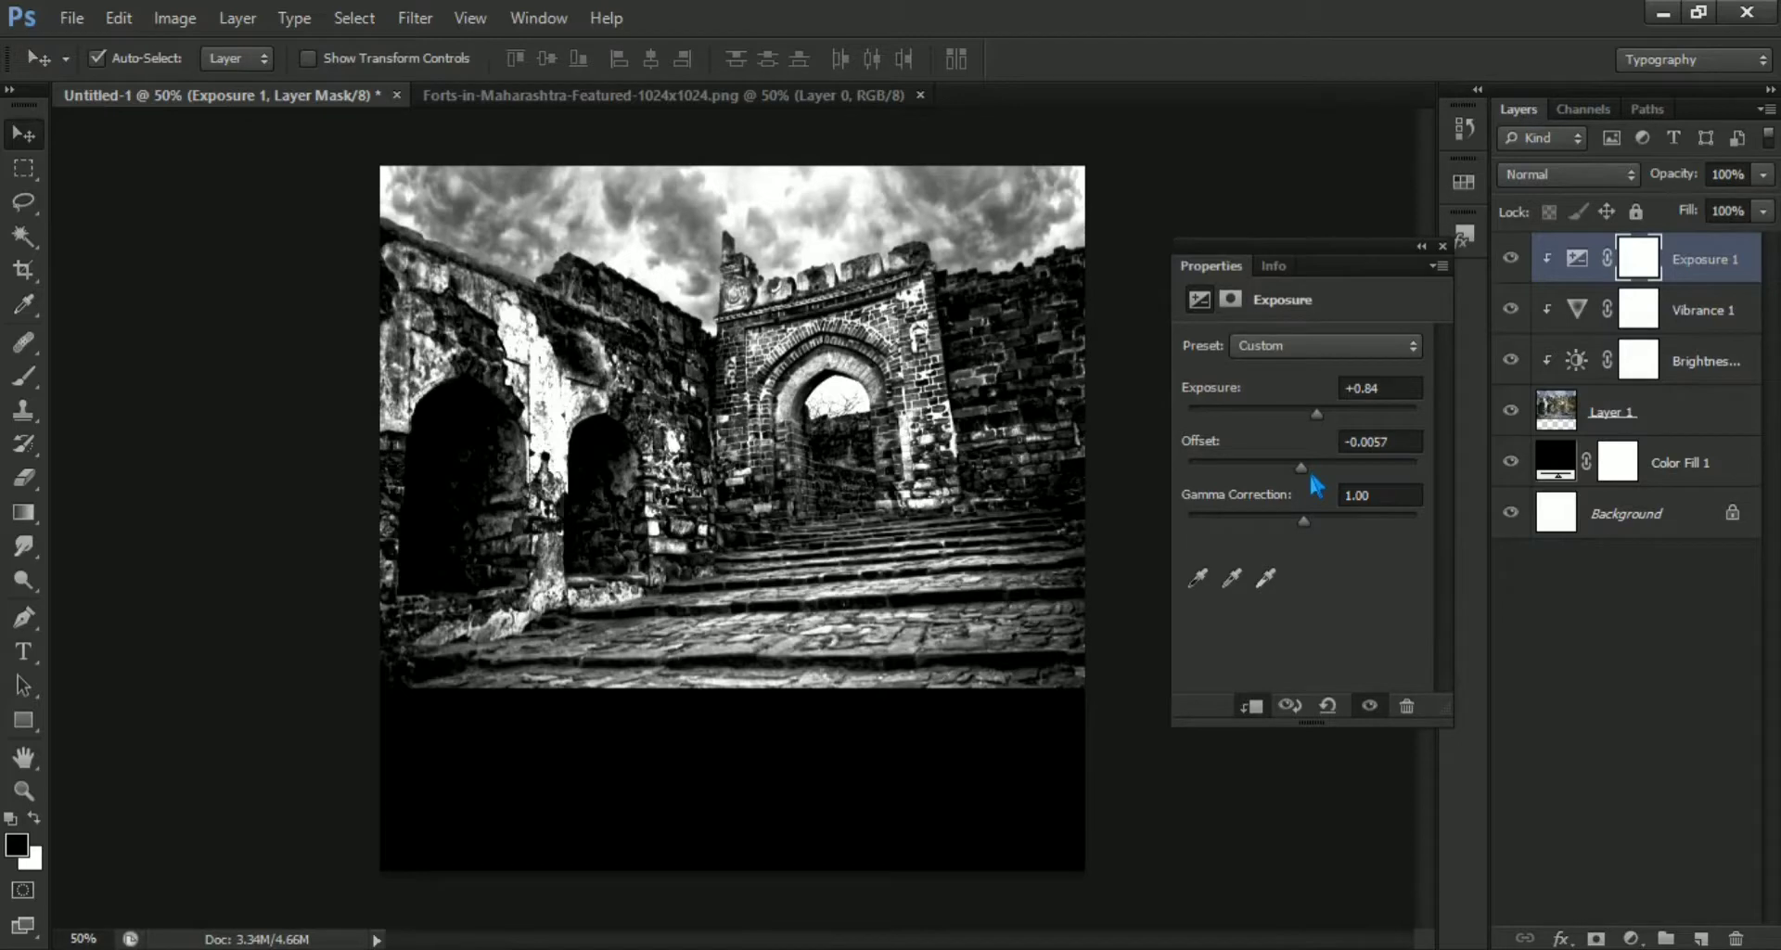
left_click_drag(1311, 475, 1315, 476)
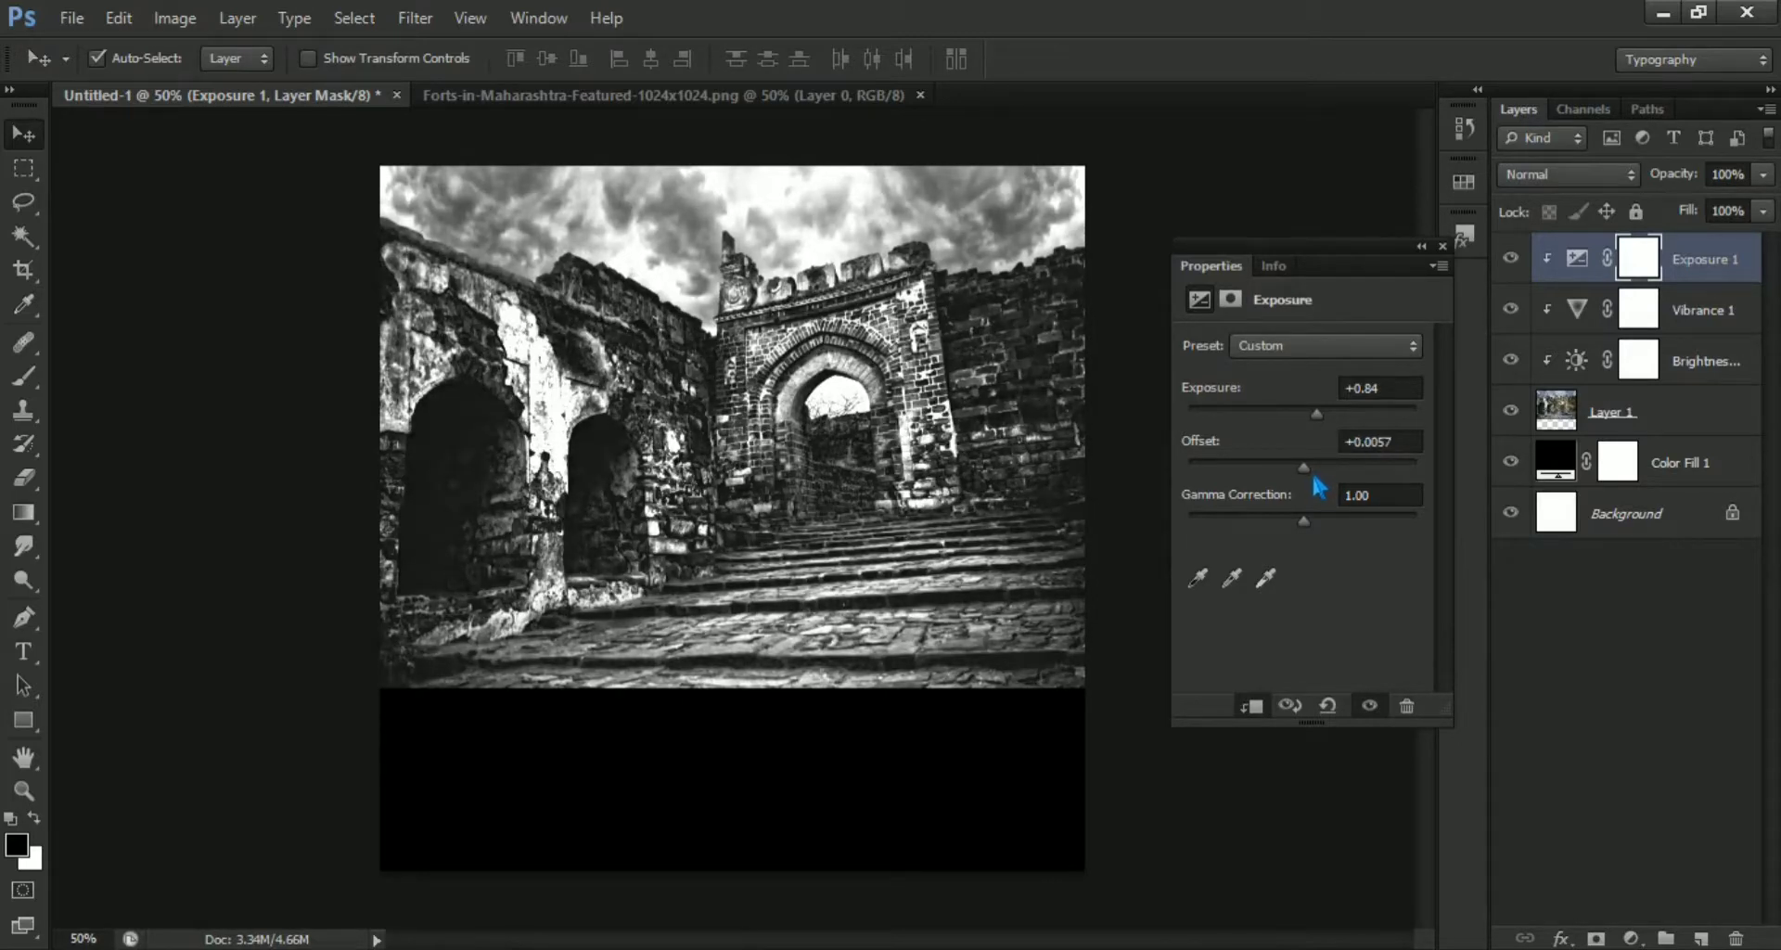
left_click(1371, 707)
left_click(1455, 243)
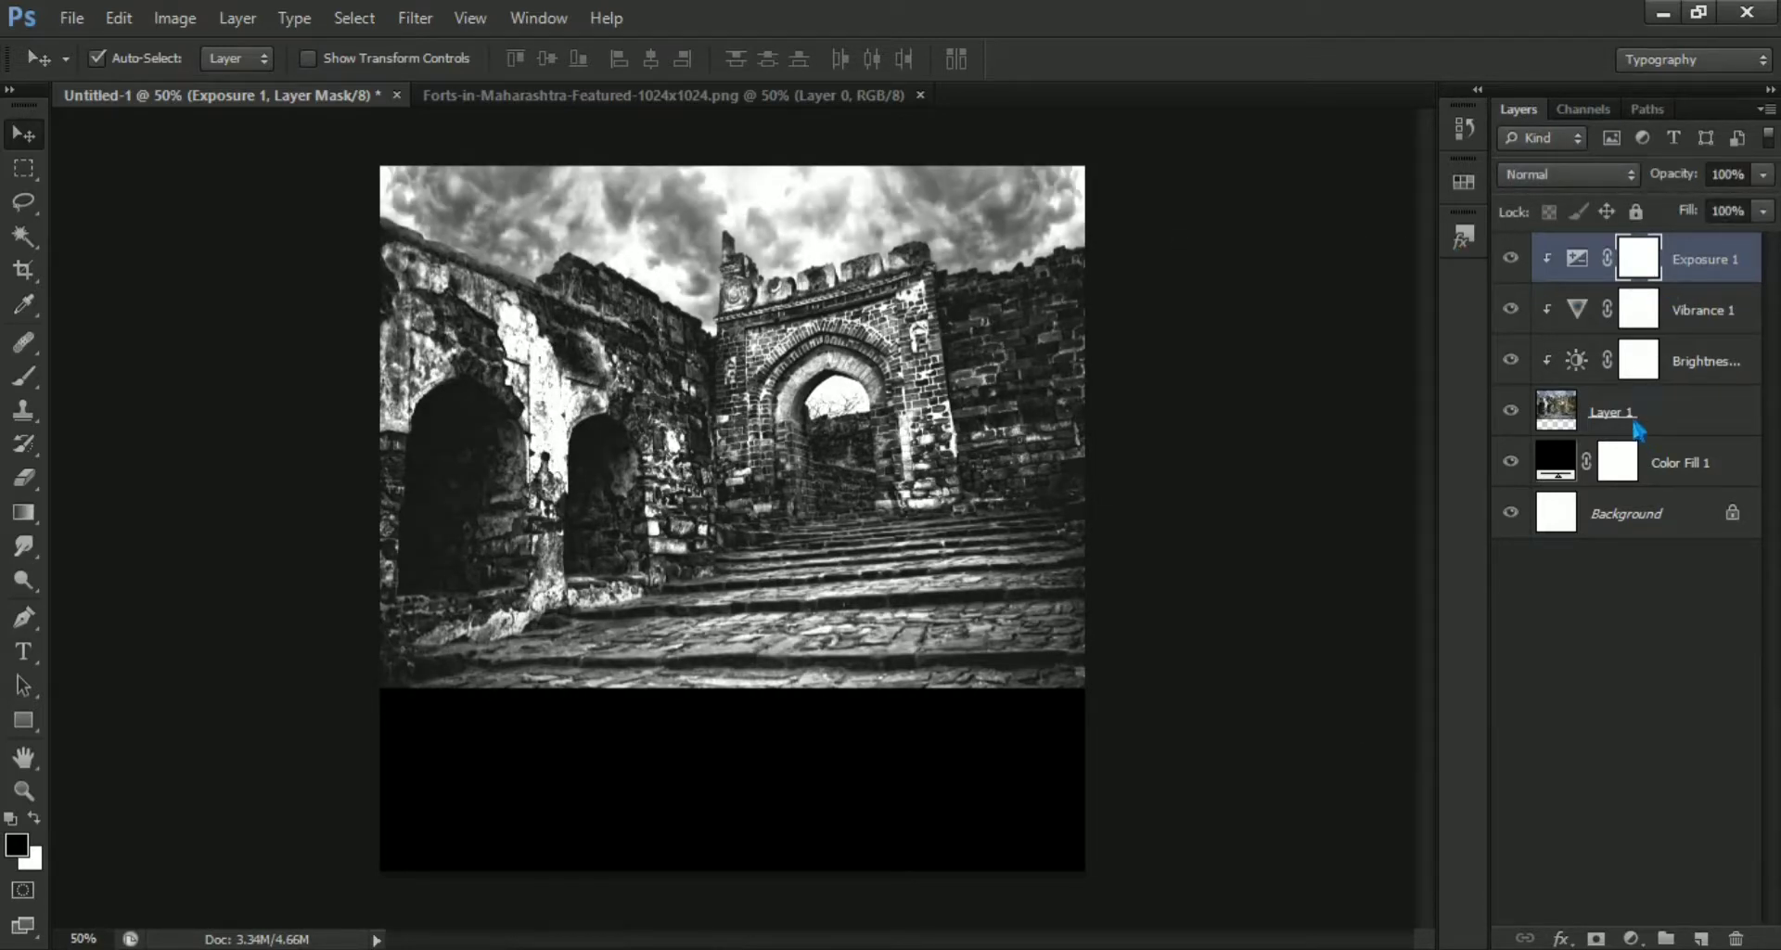
left_click(1638, 429)
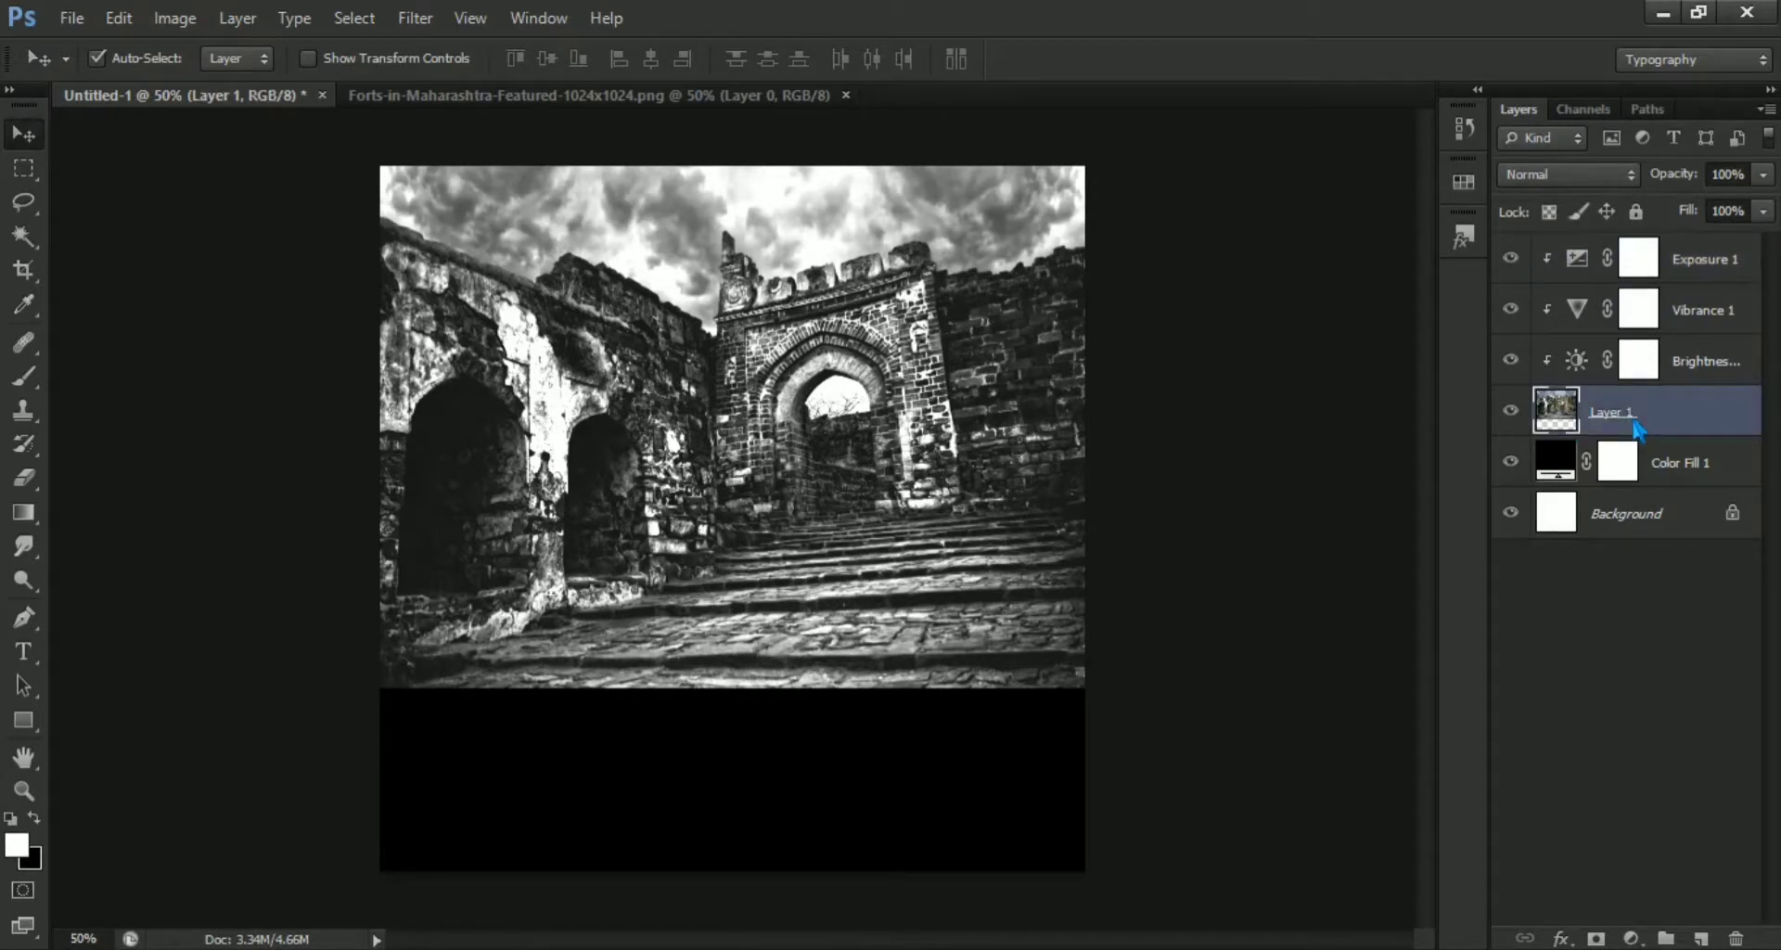
Mask Layer 1 and paint its lower band black with a large soft round brush.
left_click(28, 380)
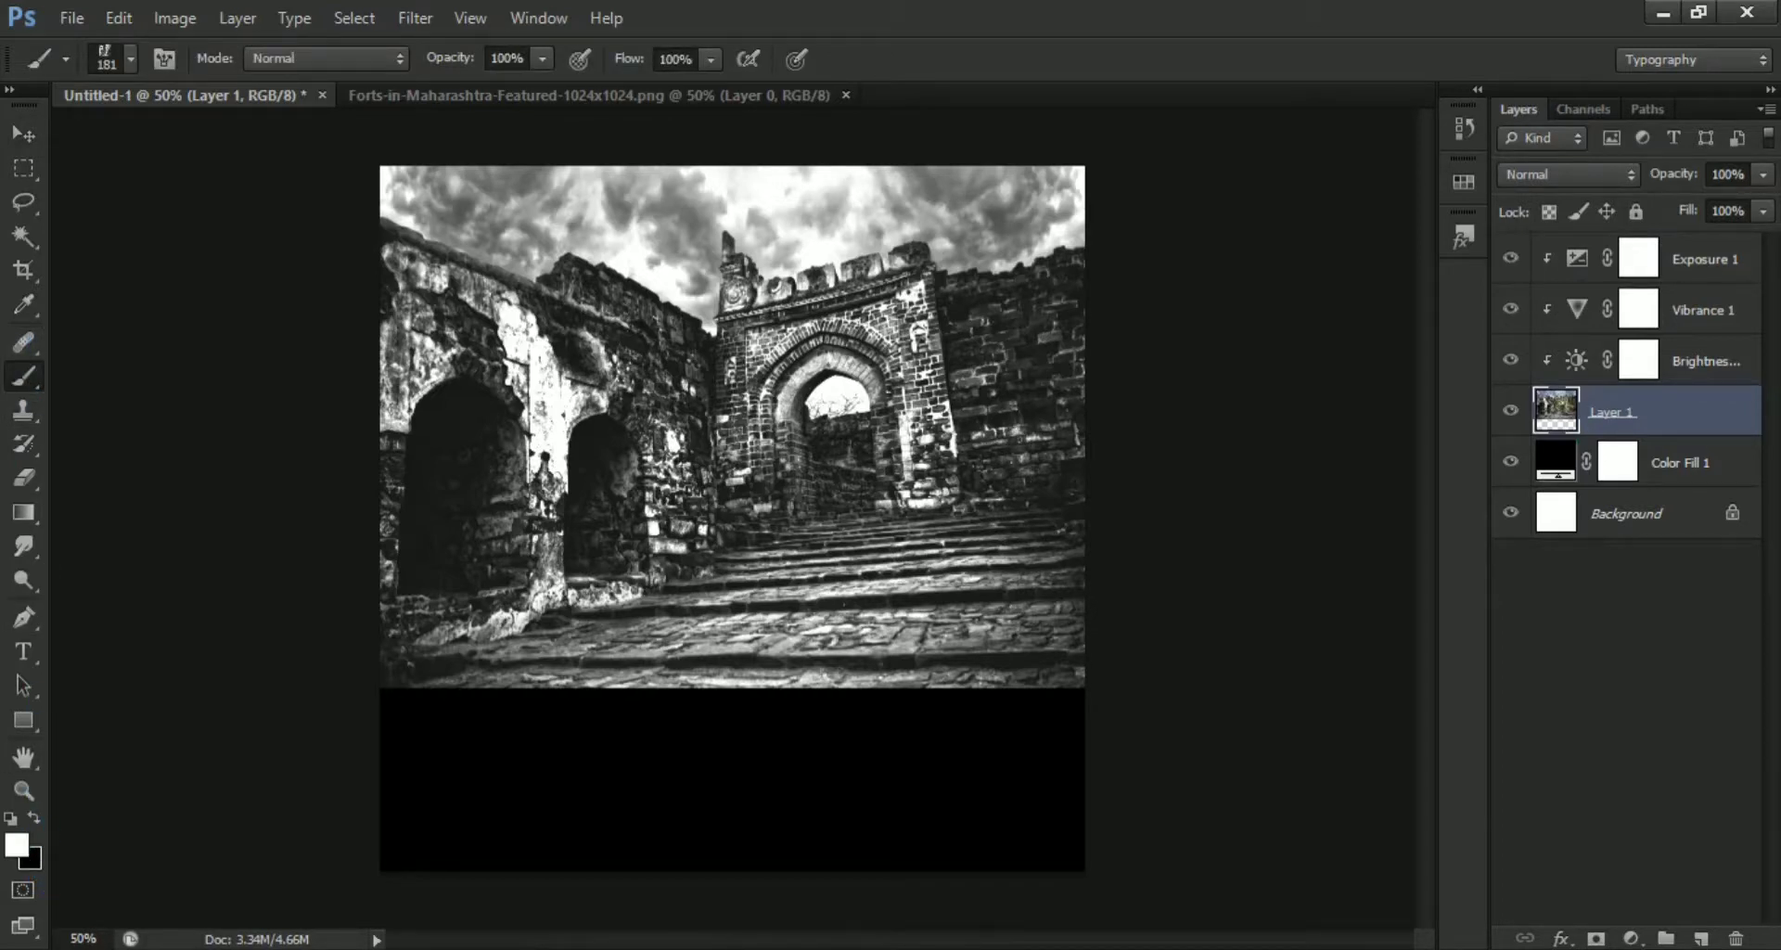
left_click(1595, 939)
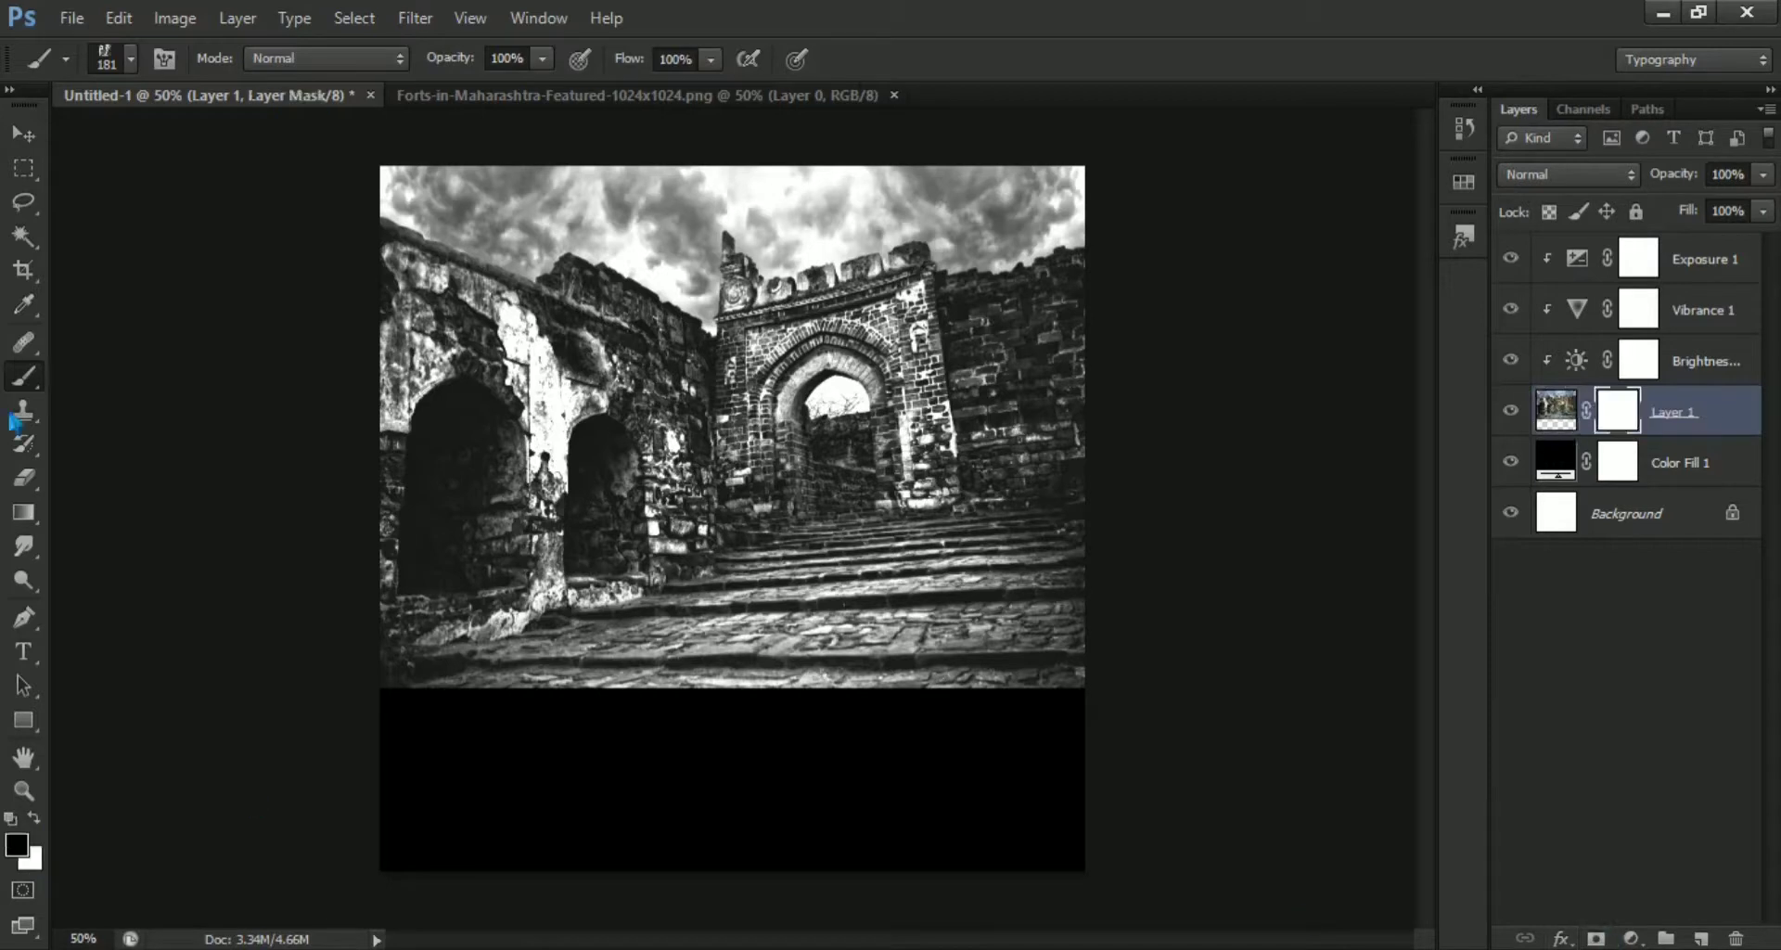
left_click(131, 60)
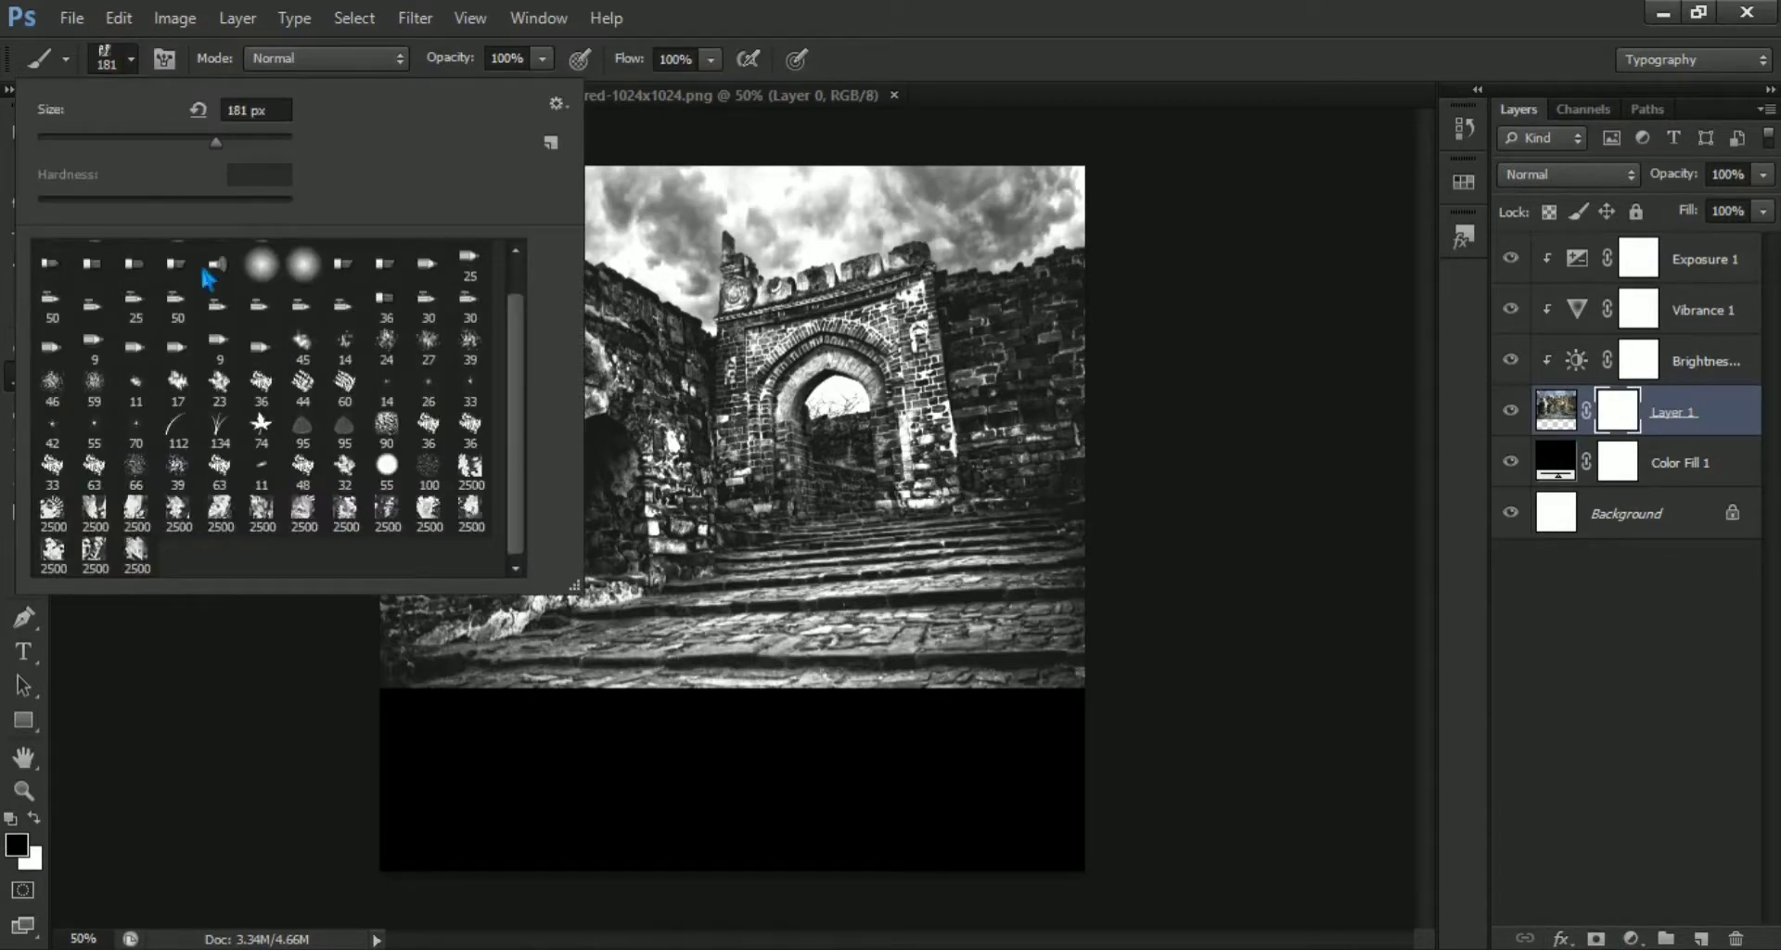
scroll(511, 417, "up", 1)
left_click(67, 267)
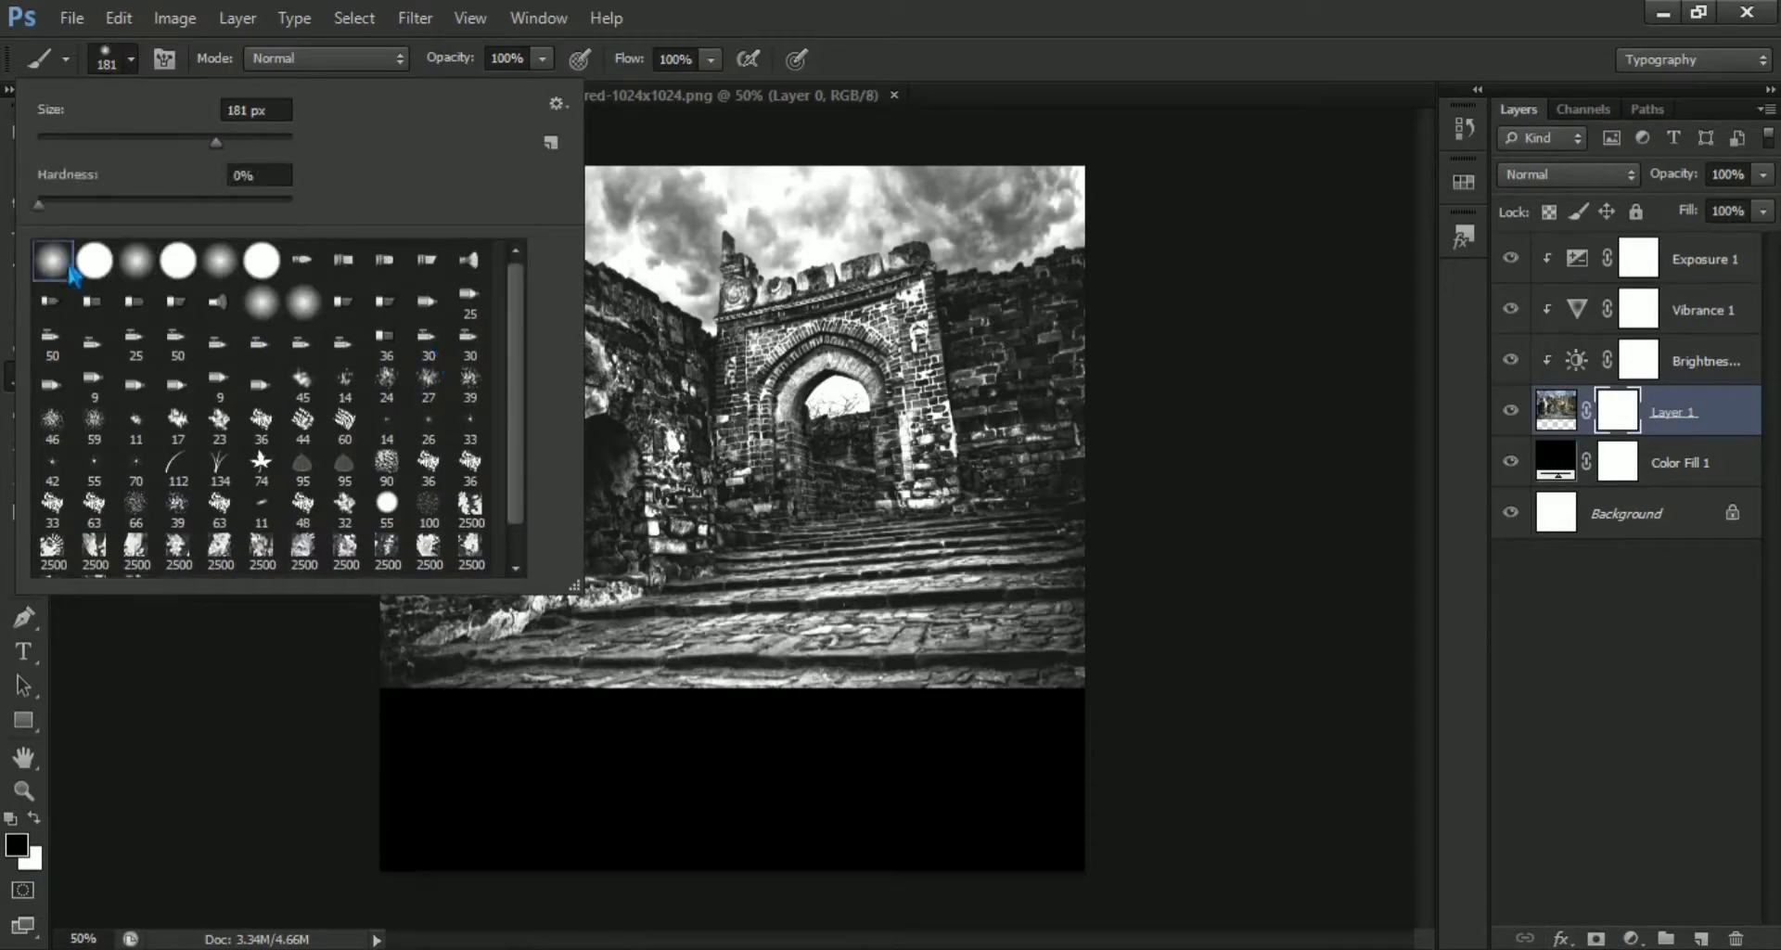
left_click(766, 82)
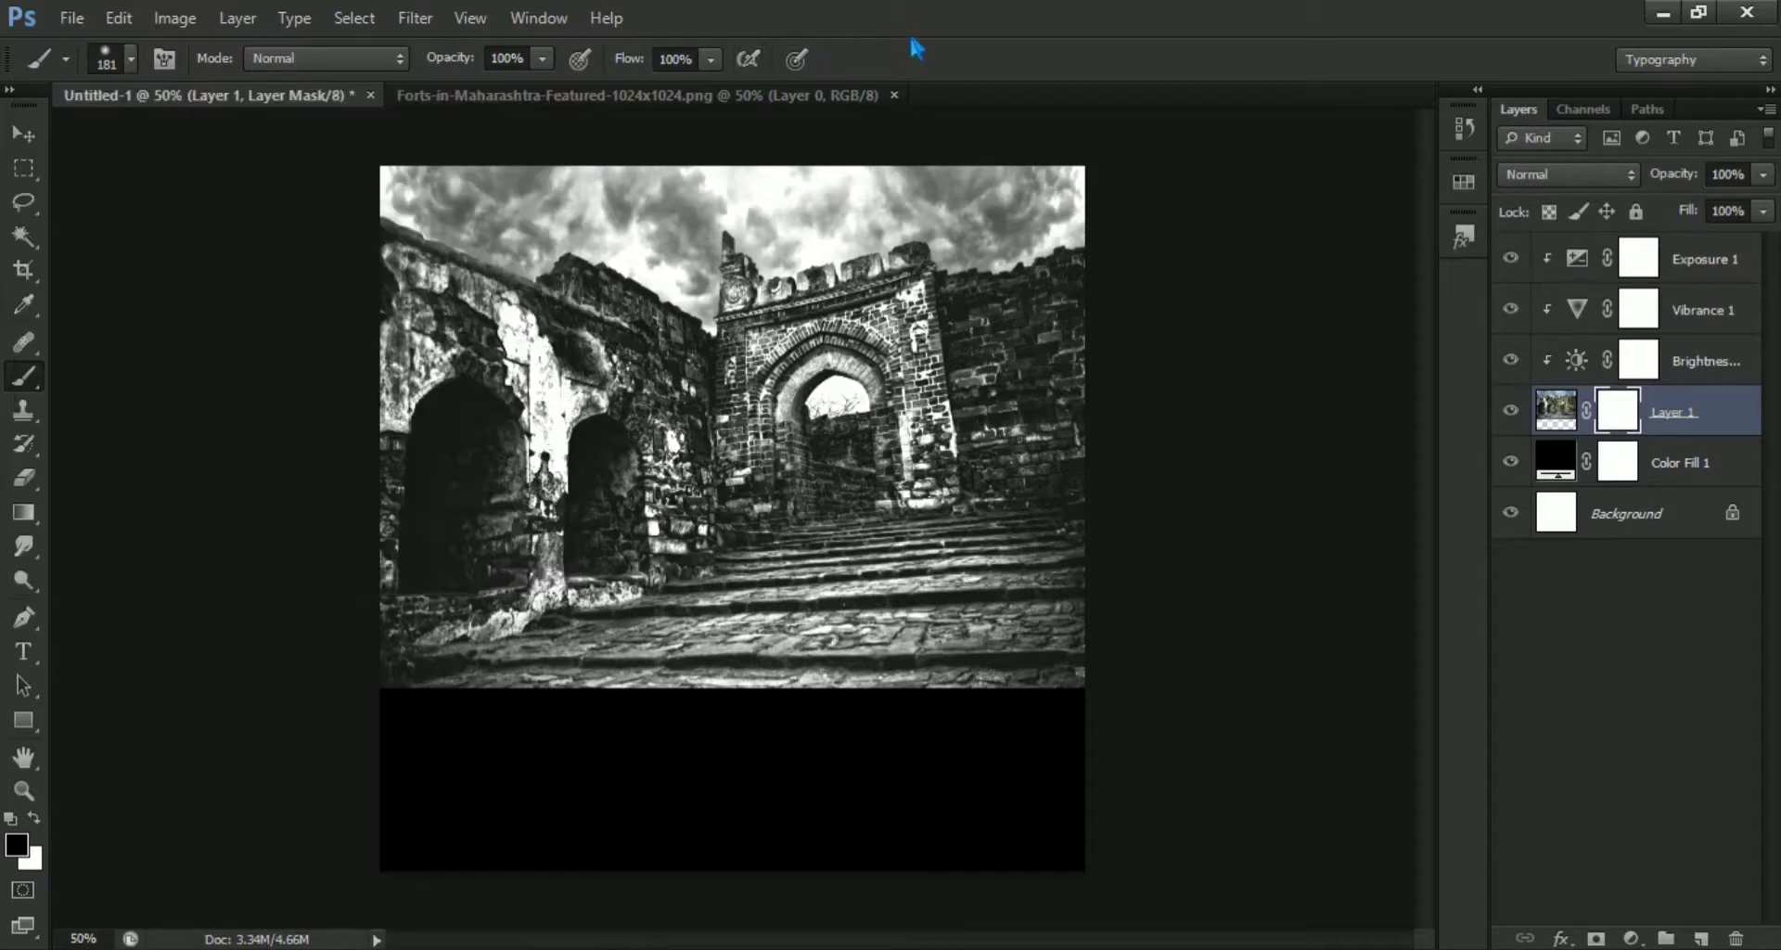
left_click_drag(451, 703, 529, 728)
mouse_move(377, 728)
left_mouse_down()
mouse_move(476, 728)
mouse_move(401, 787)
mouse_move(568, 851)
mouse_move(909, 883)
mouse_move(795, 883)
mouse_move(1026, 847)
left_mouse_up()
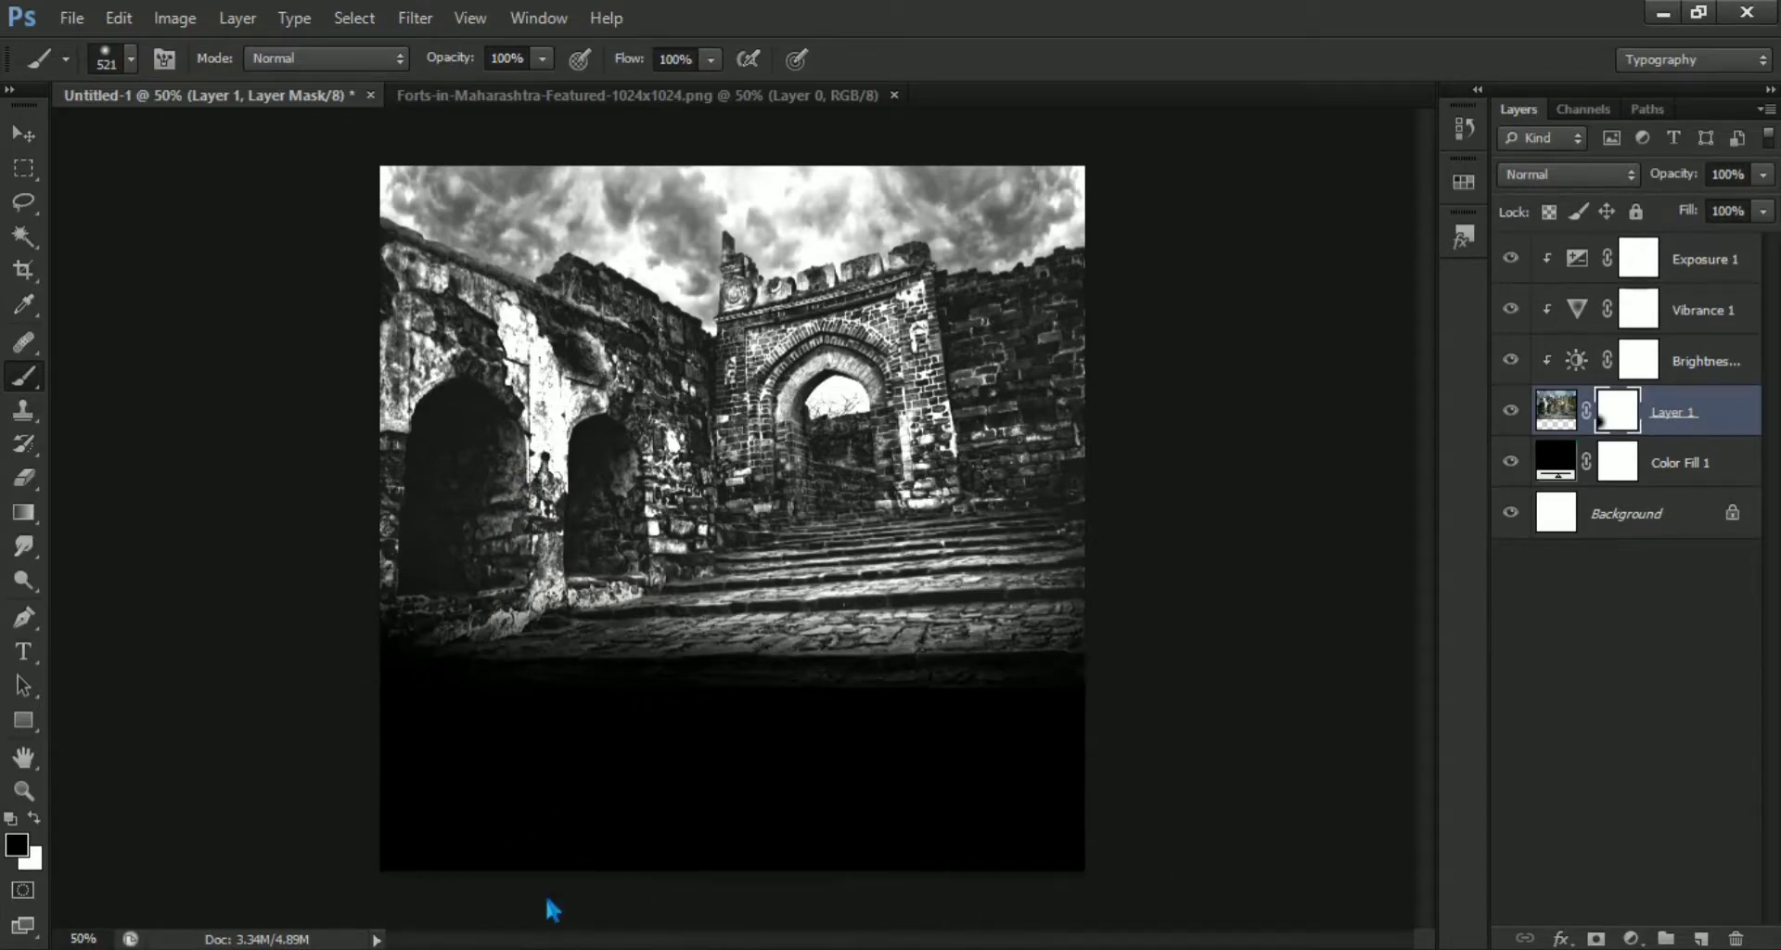
right_click(576, 762, "alt")
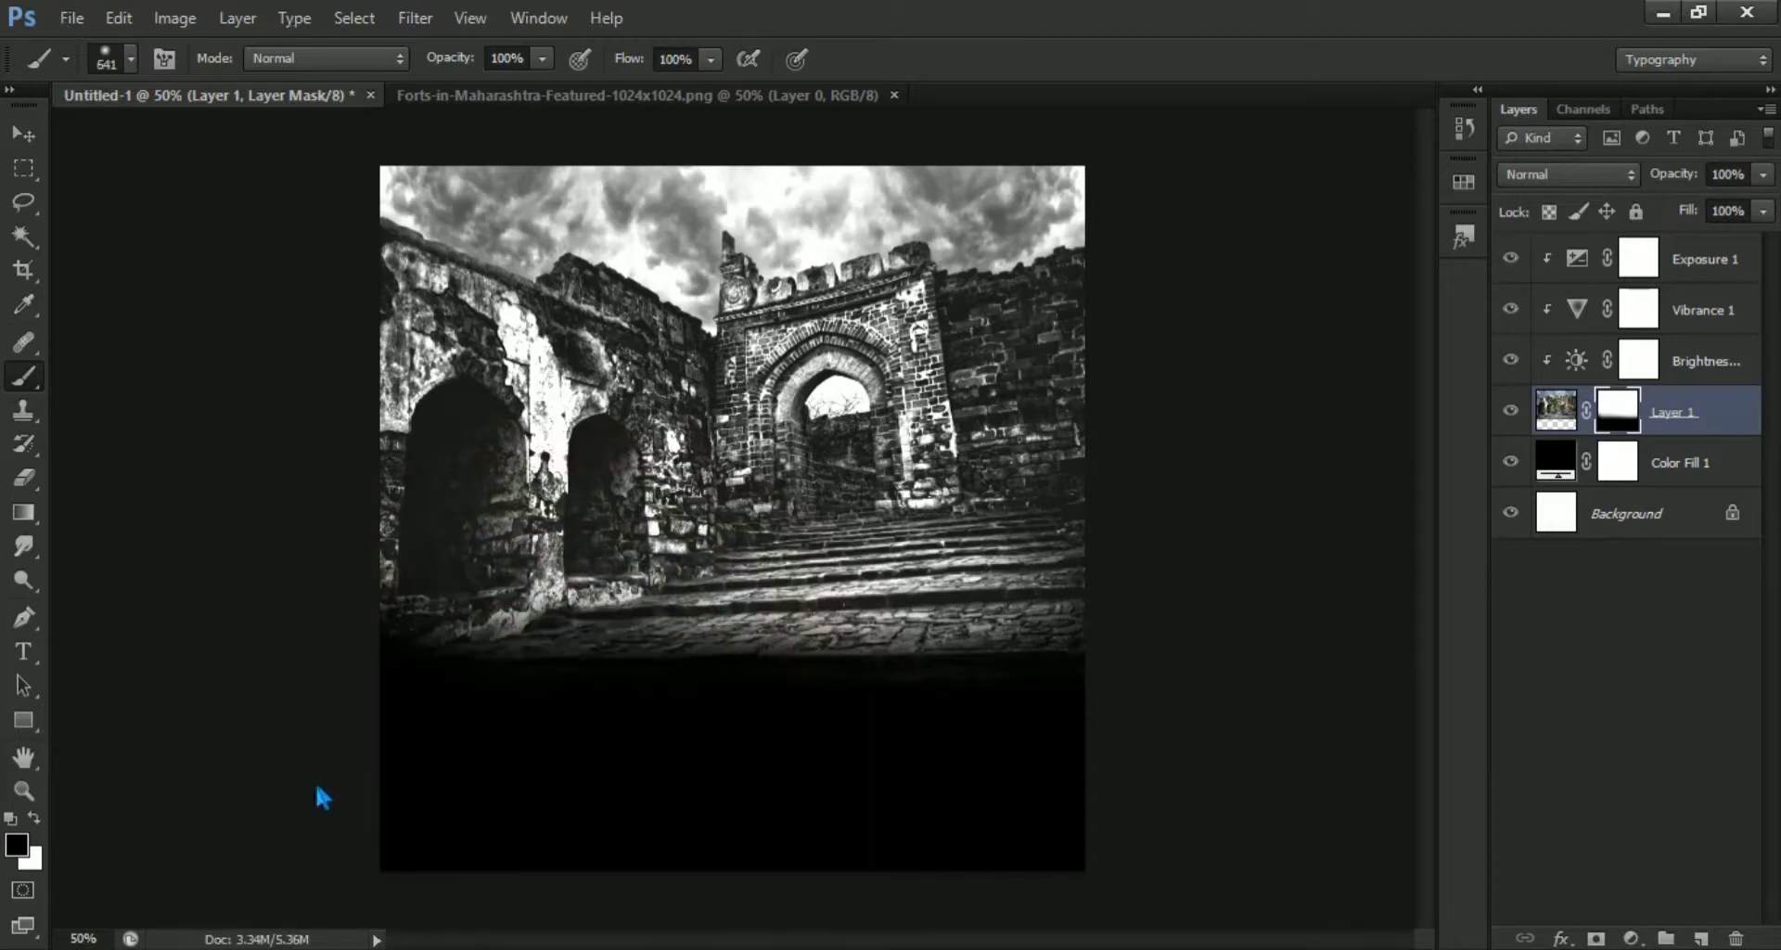
mouse_move(314, 777)
left_mouse_down()
mouse_move(872, 810)
mouse_move(843, 782)
mouse_move(272, 795)
left_mouse_up()
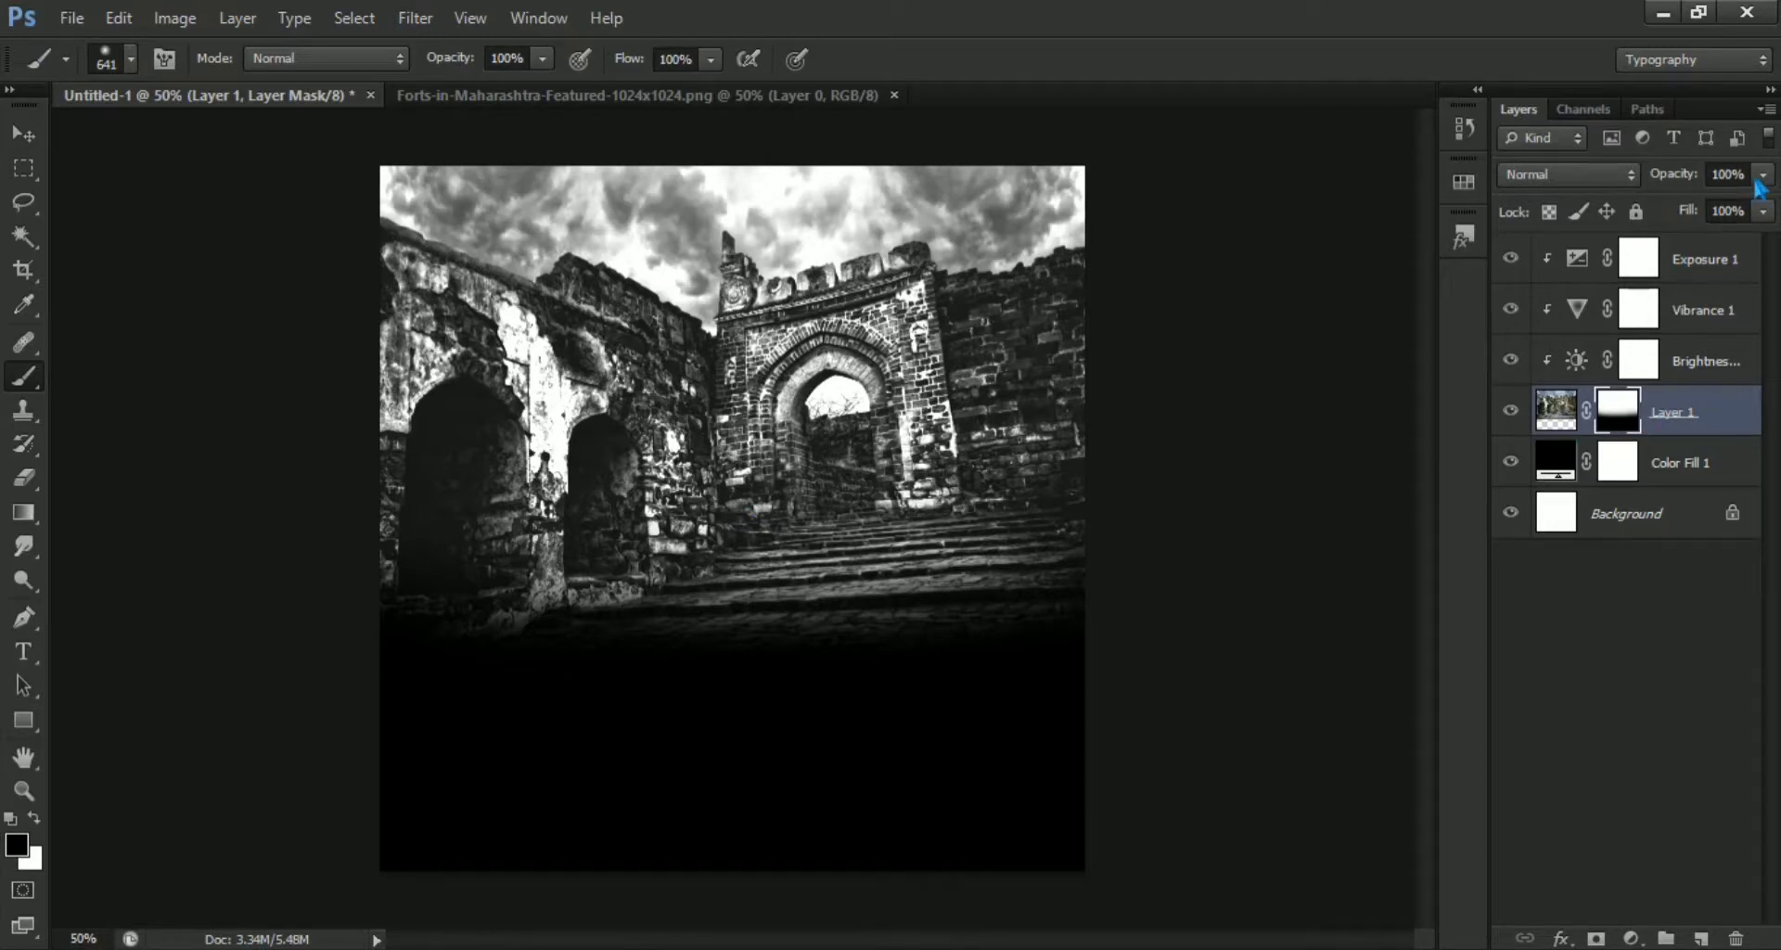
Set Layer 1's opacity to 16% so the fort photo becomes faint.
left_click(1726, 176)
type("1")
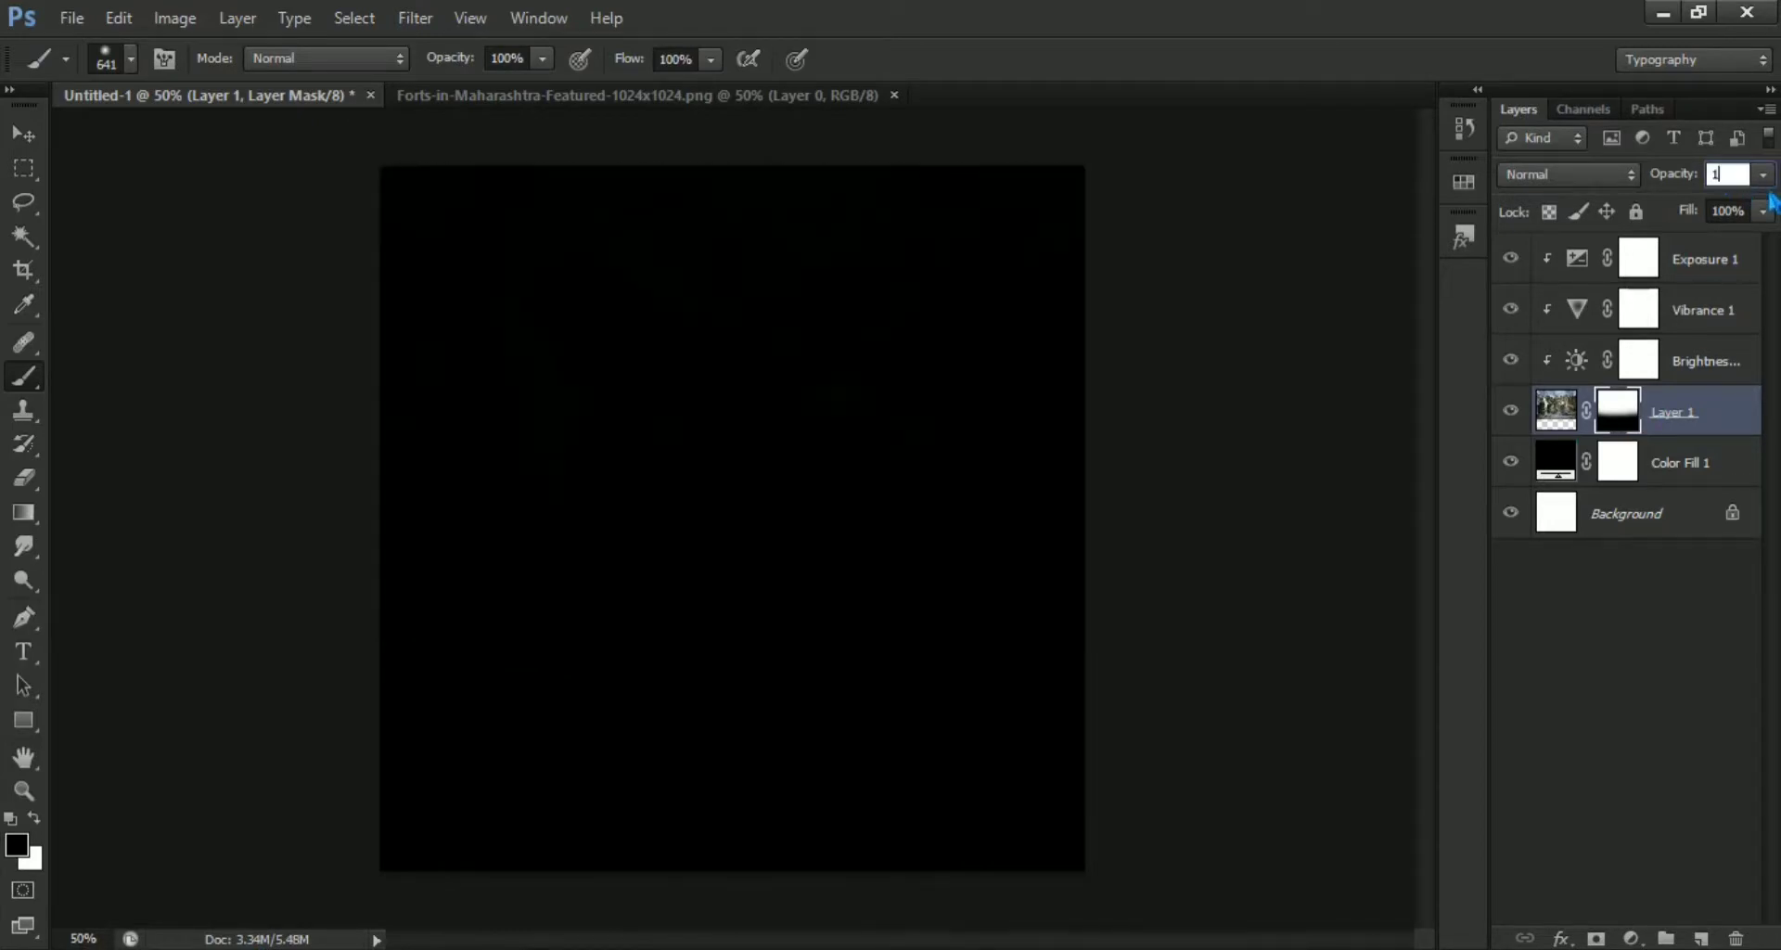
type("6")
key("Return")
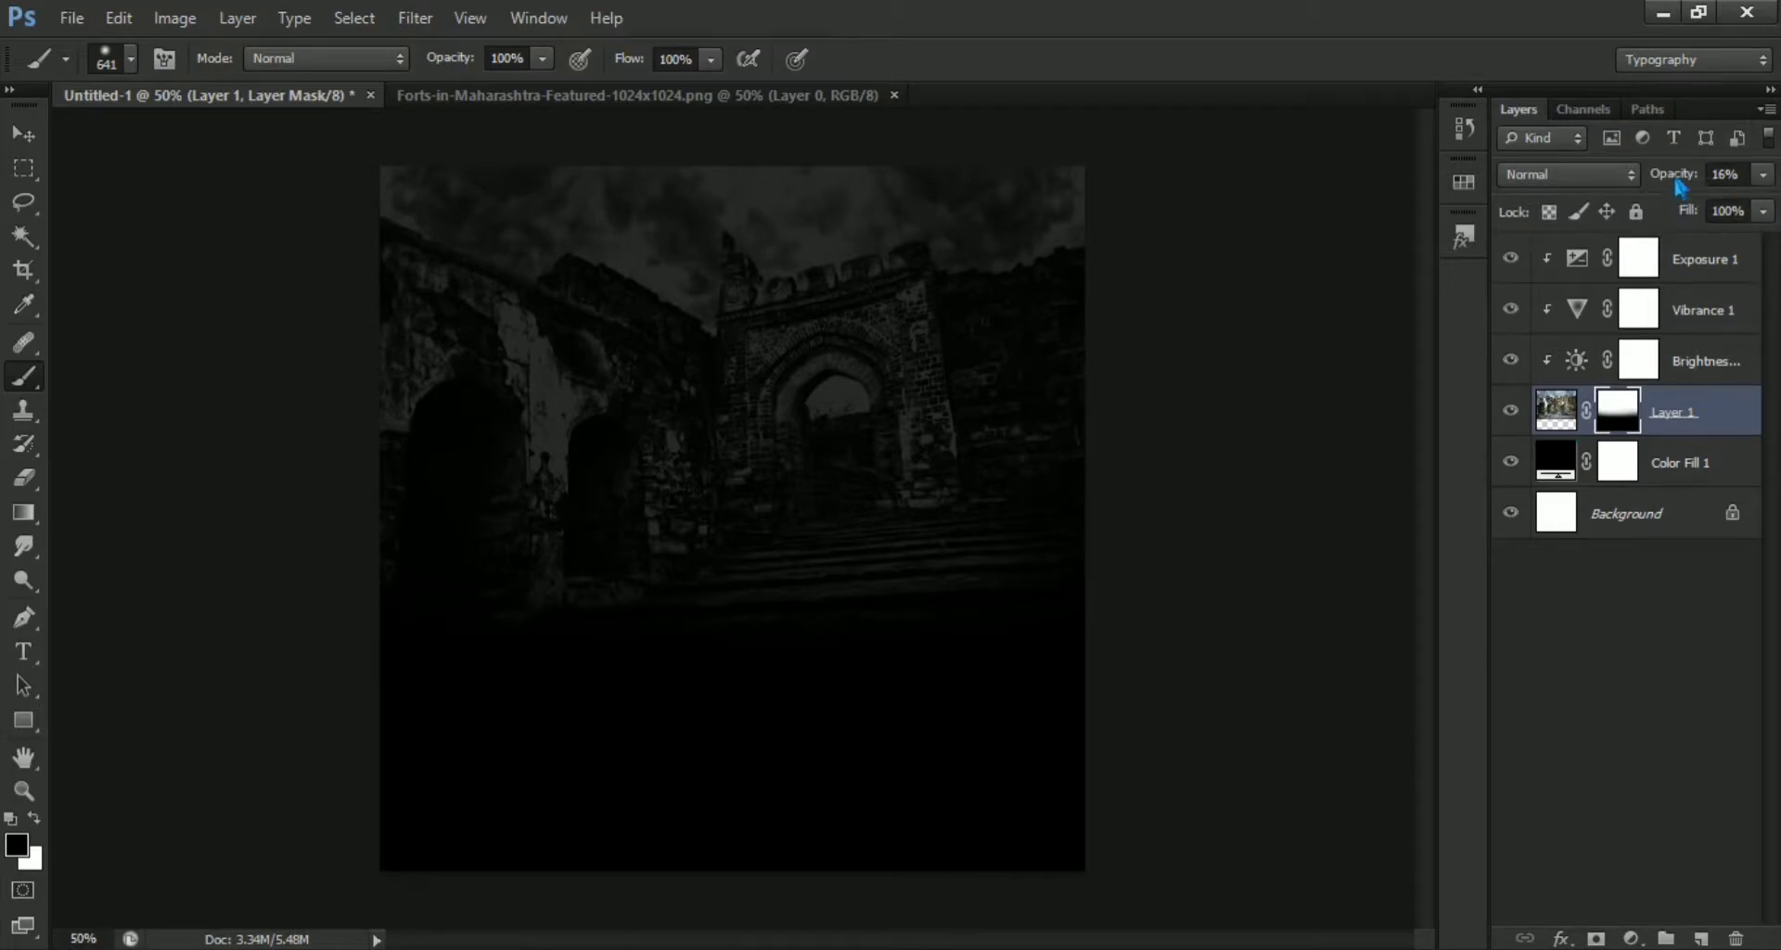
left_click_drag(1681, 188, 1677, 188)
key("Return")
left_click(1693, 269)
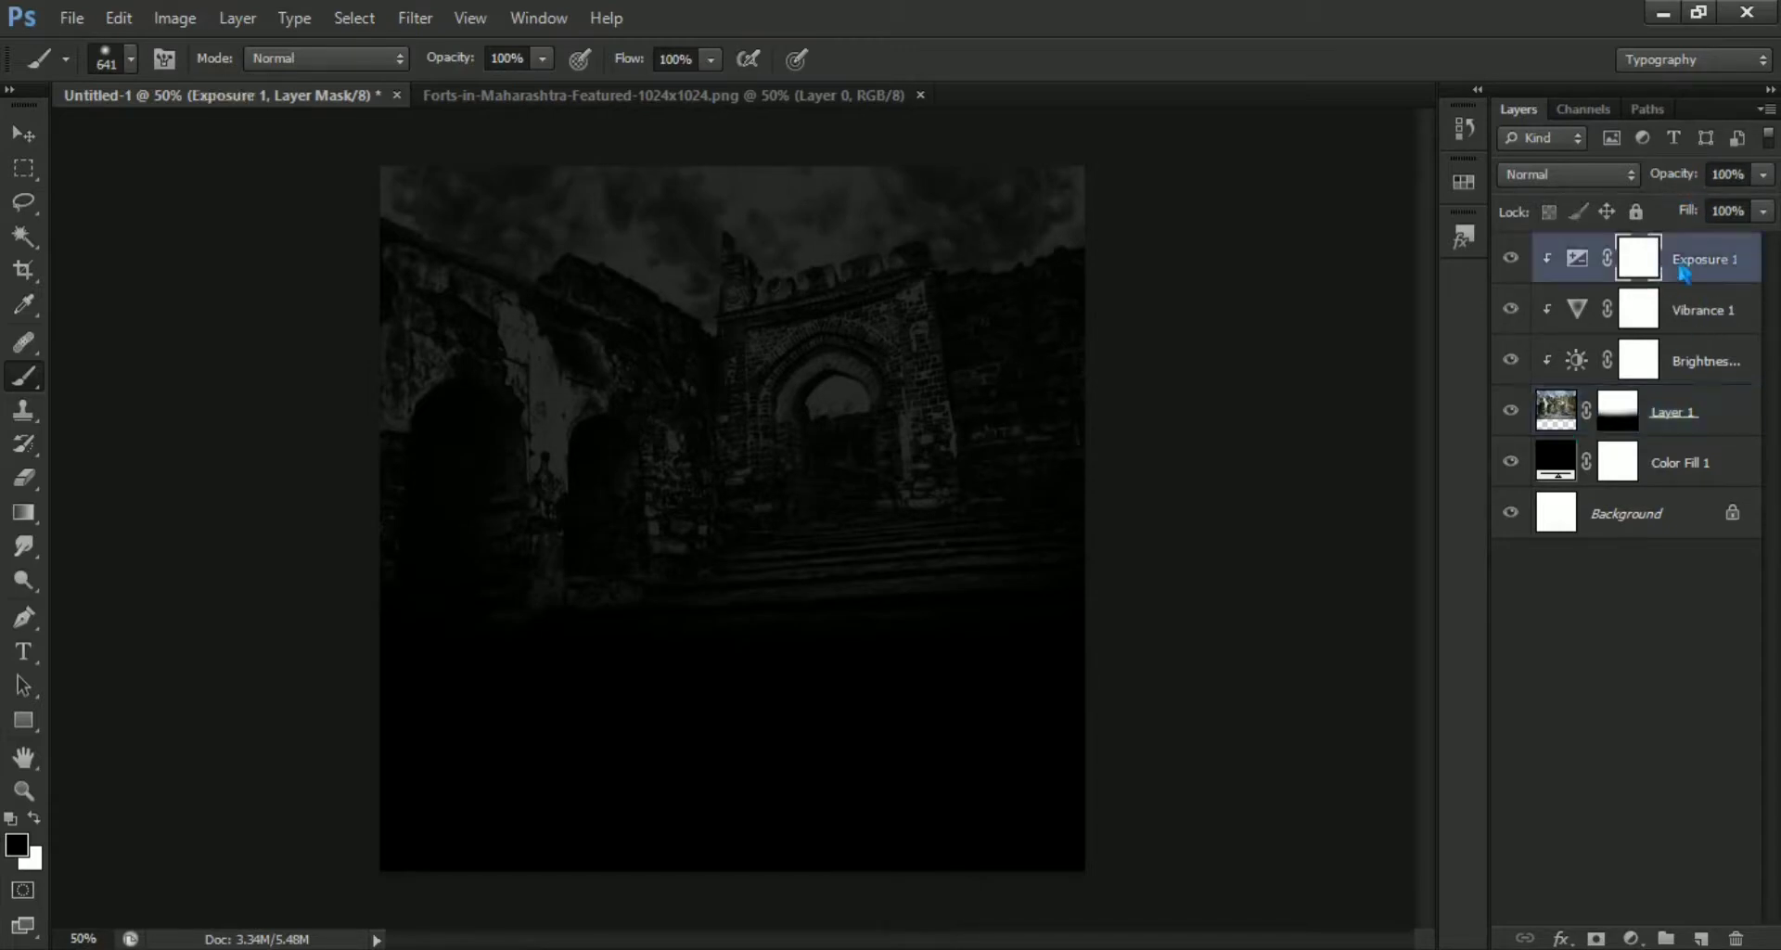
left_click(1641, 485)
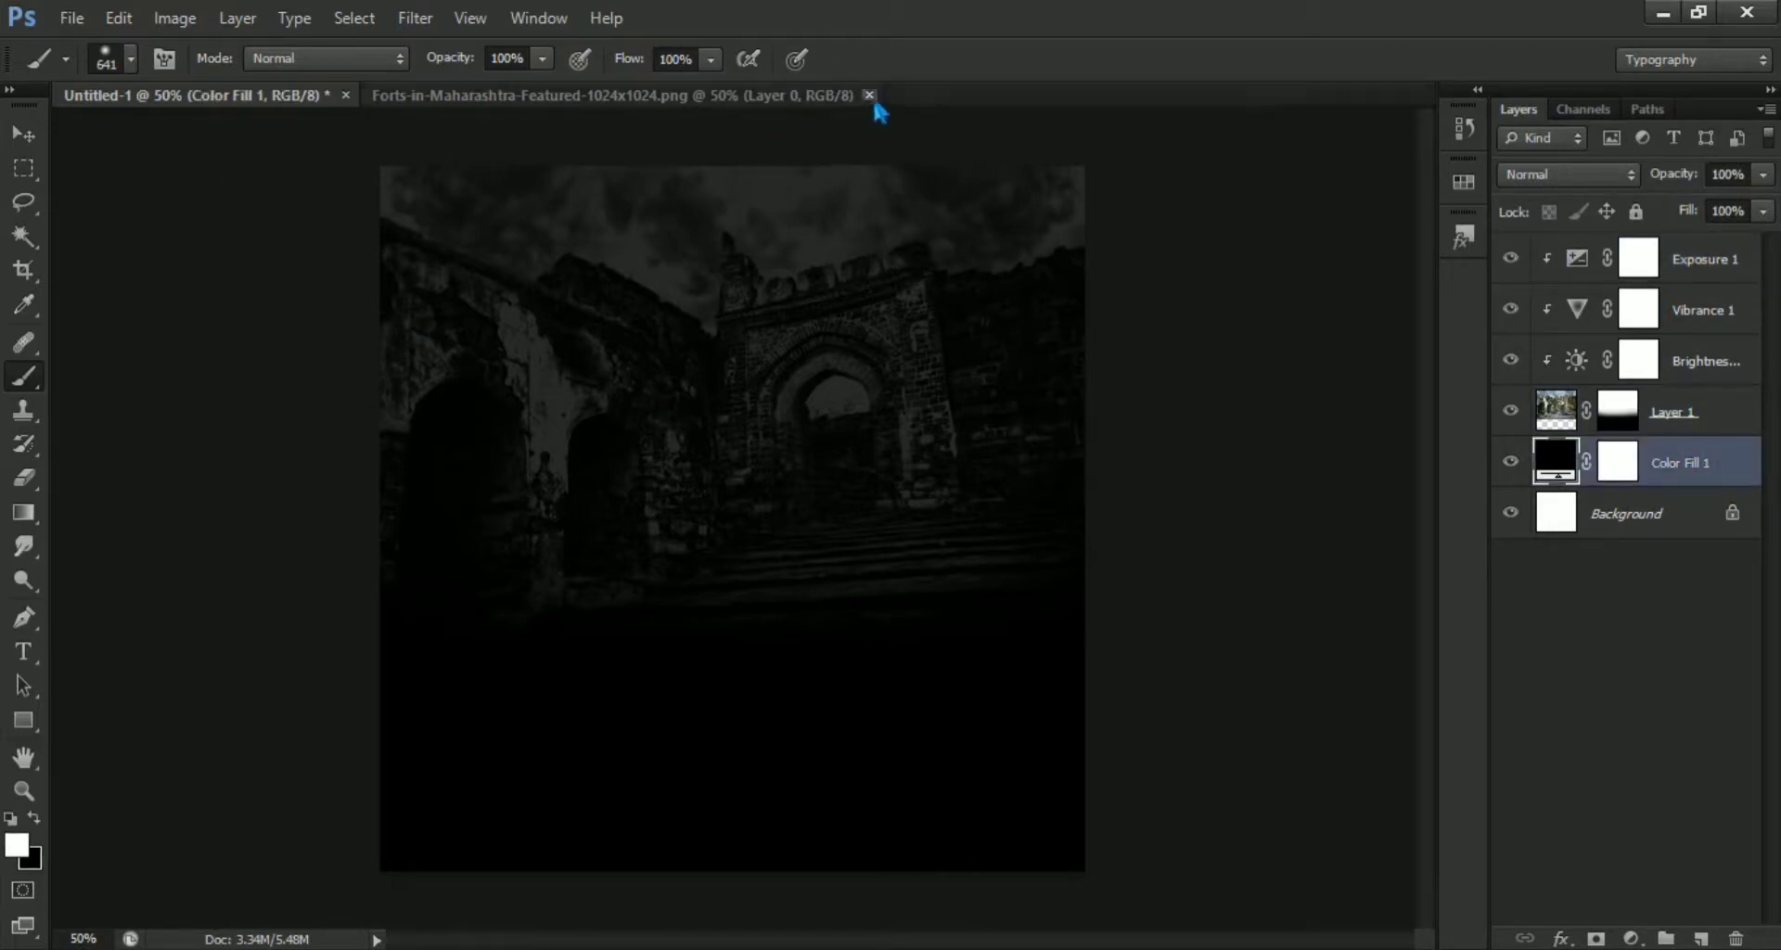
Open the warrior portrait PNG and drag it onto the Untitled-1 tab with the Move tool.
left_click(72, 18)
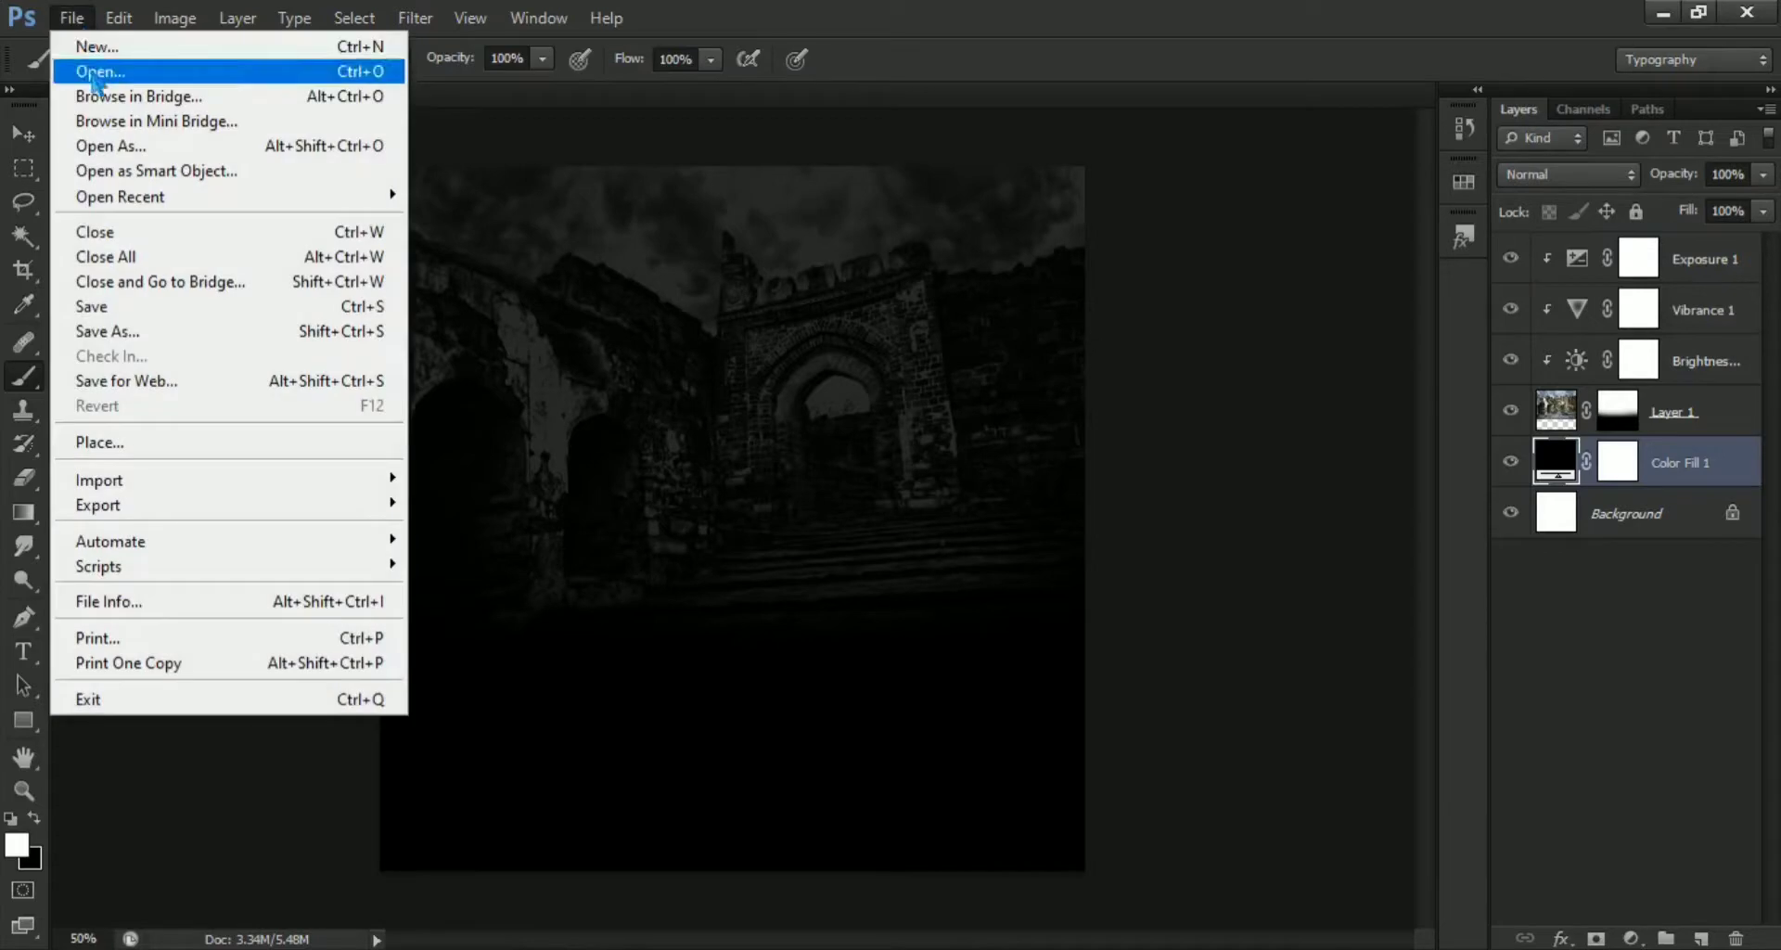
left_click(253, 74)
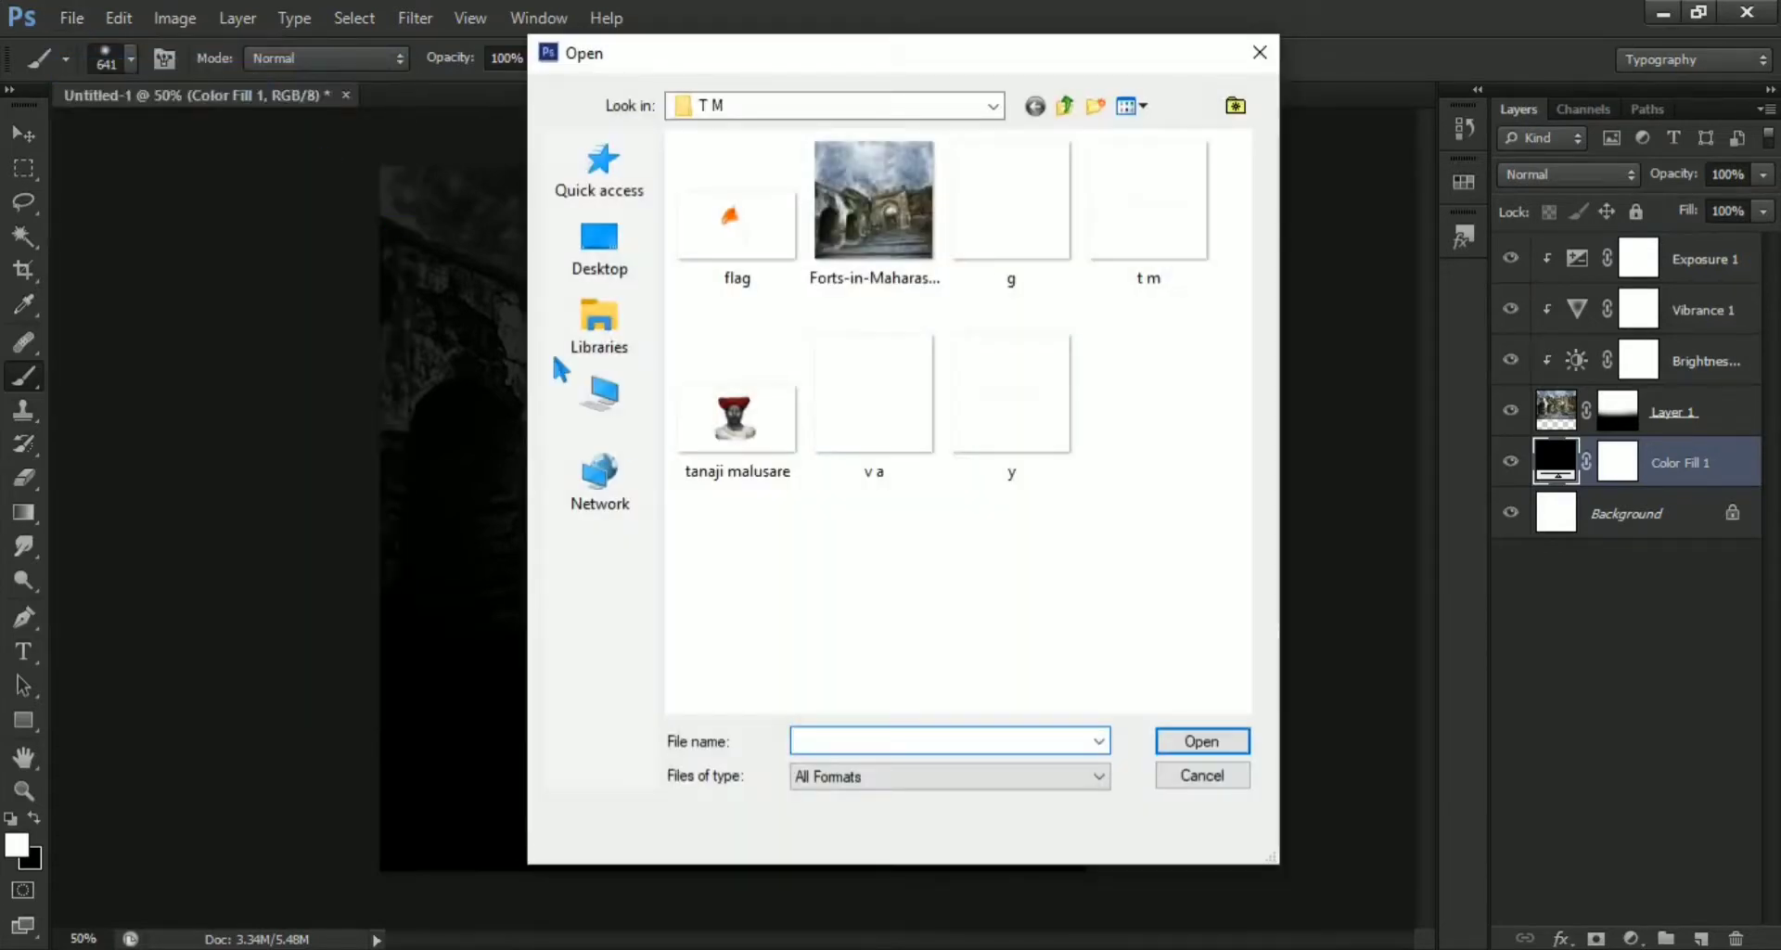
left_click(784, 436)
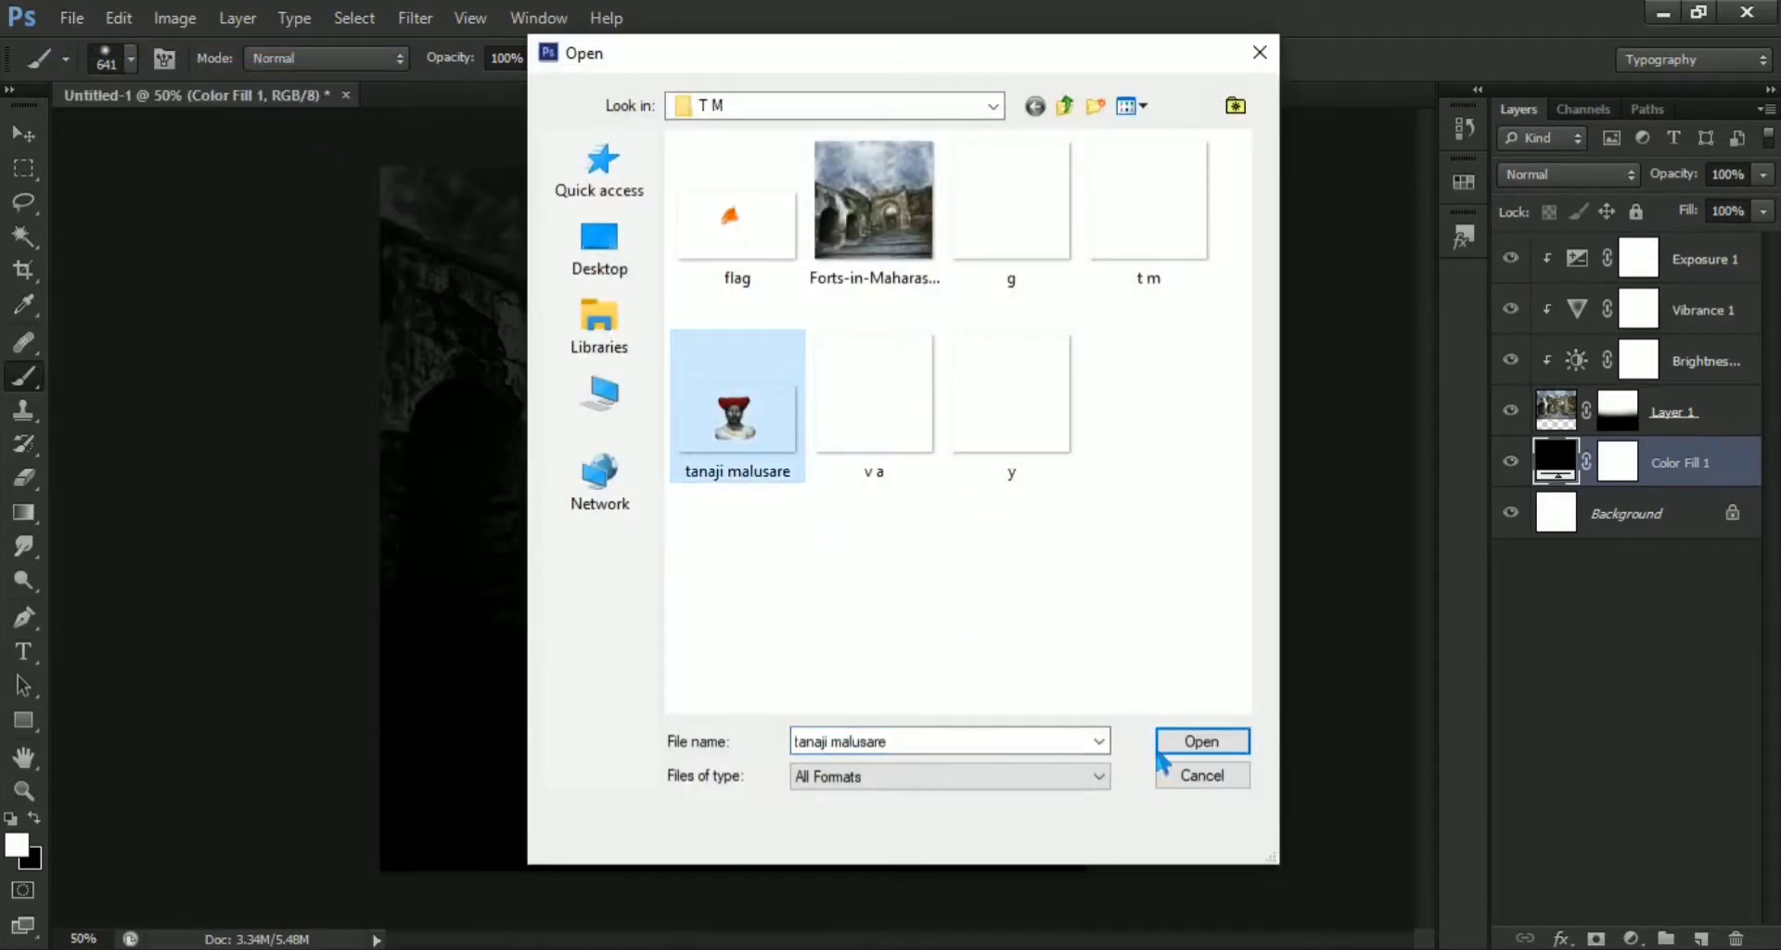
left_click(1193, 743)
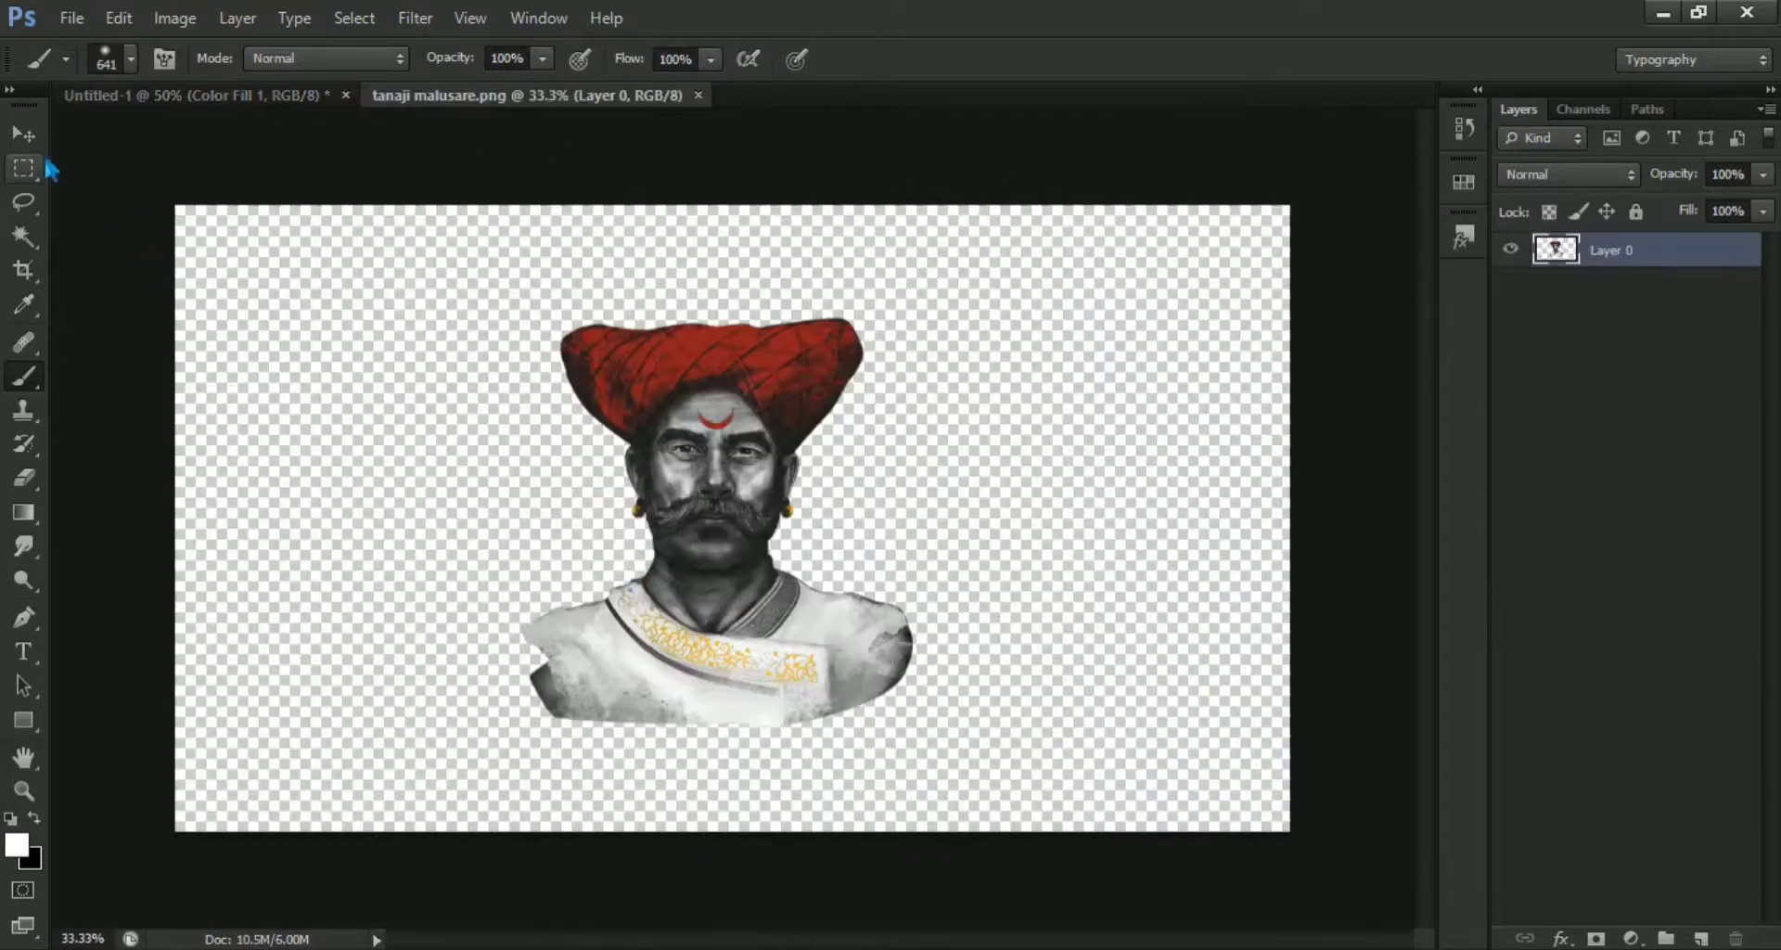
key("v")
mouse_move(749, 475)
left_mouse_down()
mouse_move(282, 112)
mouse_move(795, 517)
left_mouse_up()
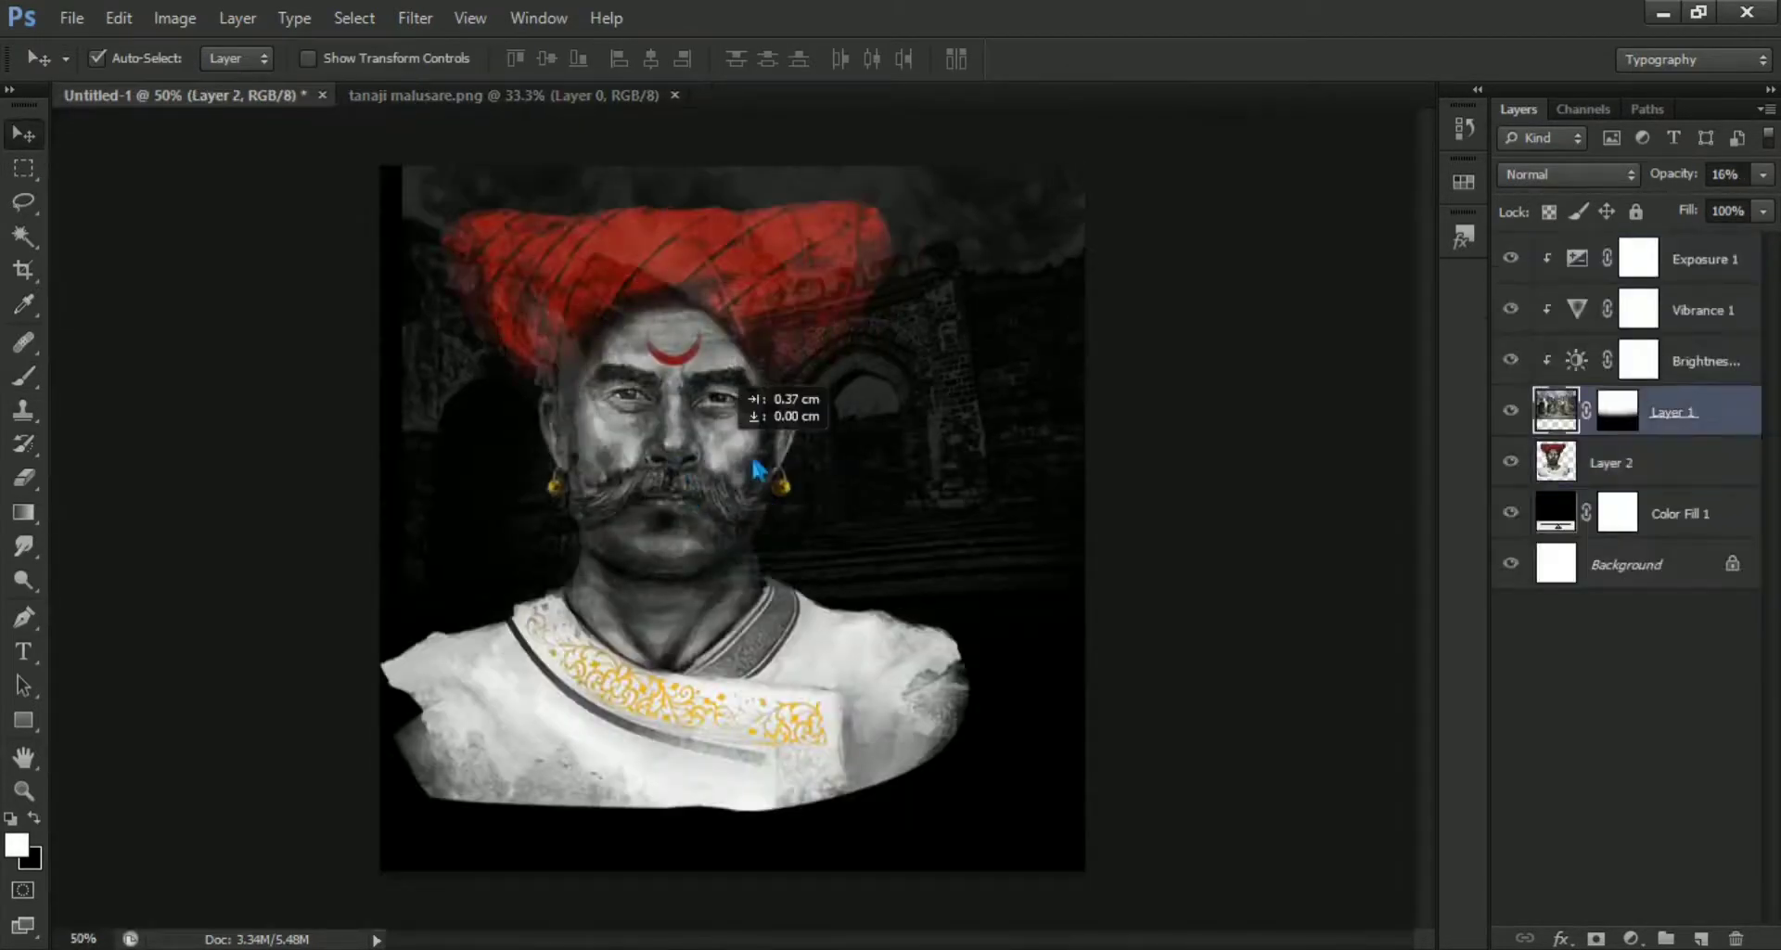
Drop the portrait in as Layer 2, move it above the adjustment layers, and nudge it right.
left_click_drag(746, 452, 761, 454)
mouse_move(1661, 464)
left_mouse_down()
mouse_move(1684, 457)
mouse_move(1614, 269)
left_mouse_up()
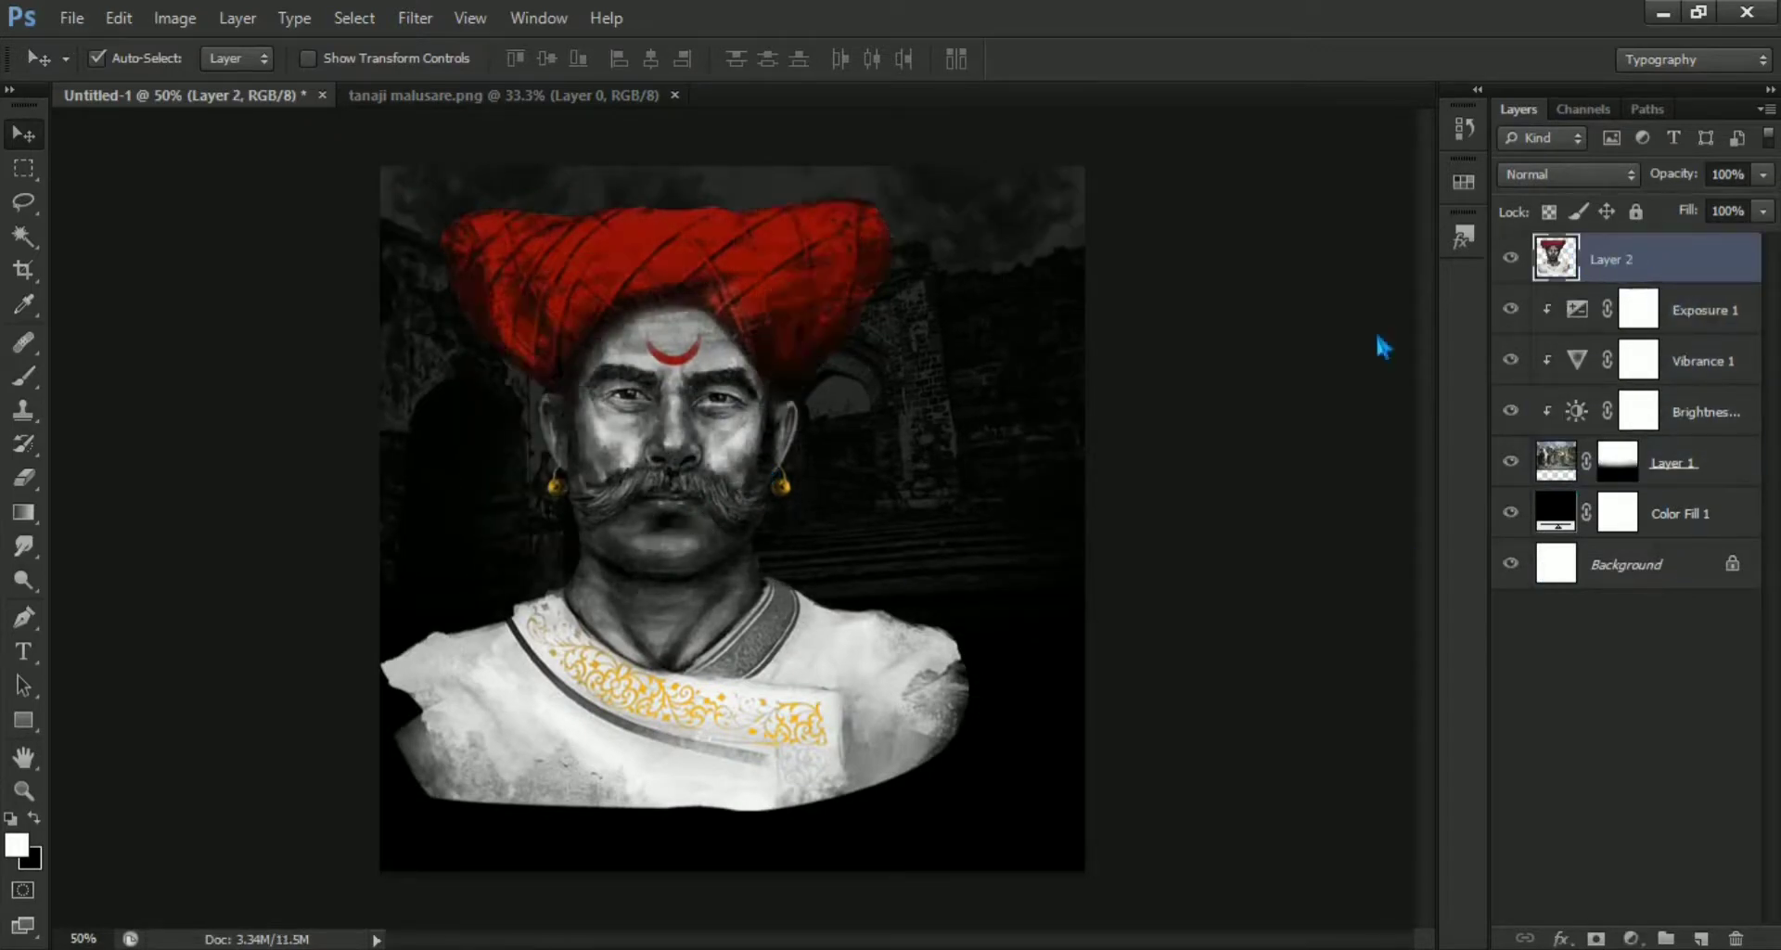
left_click_drag(676, 511, 725, 504)
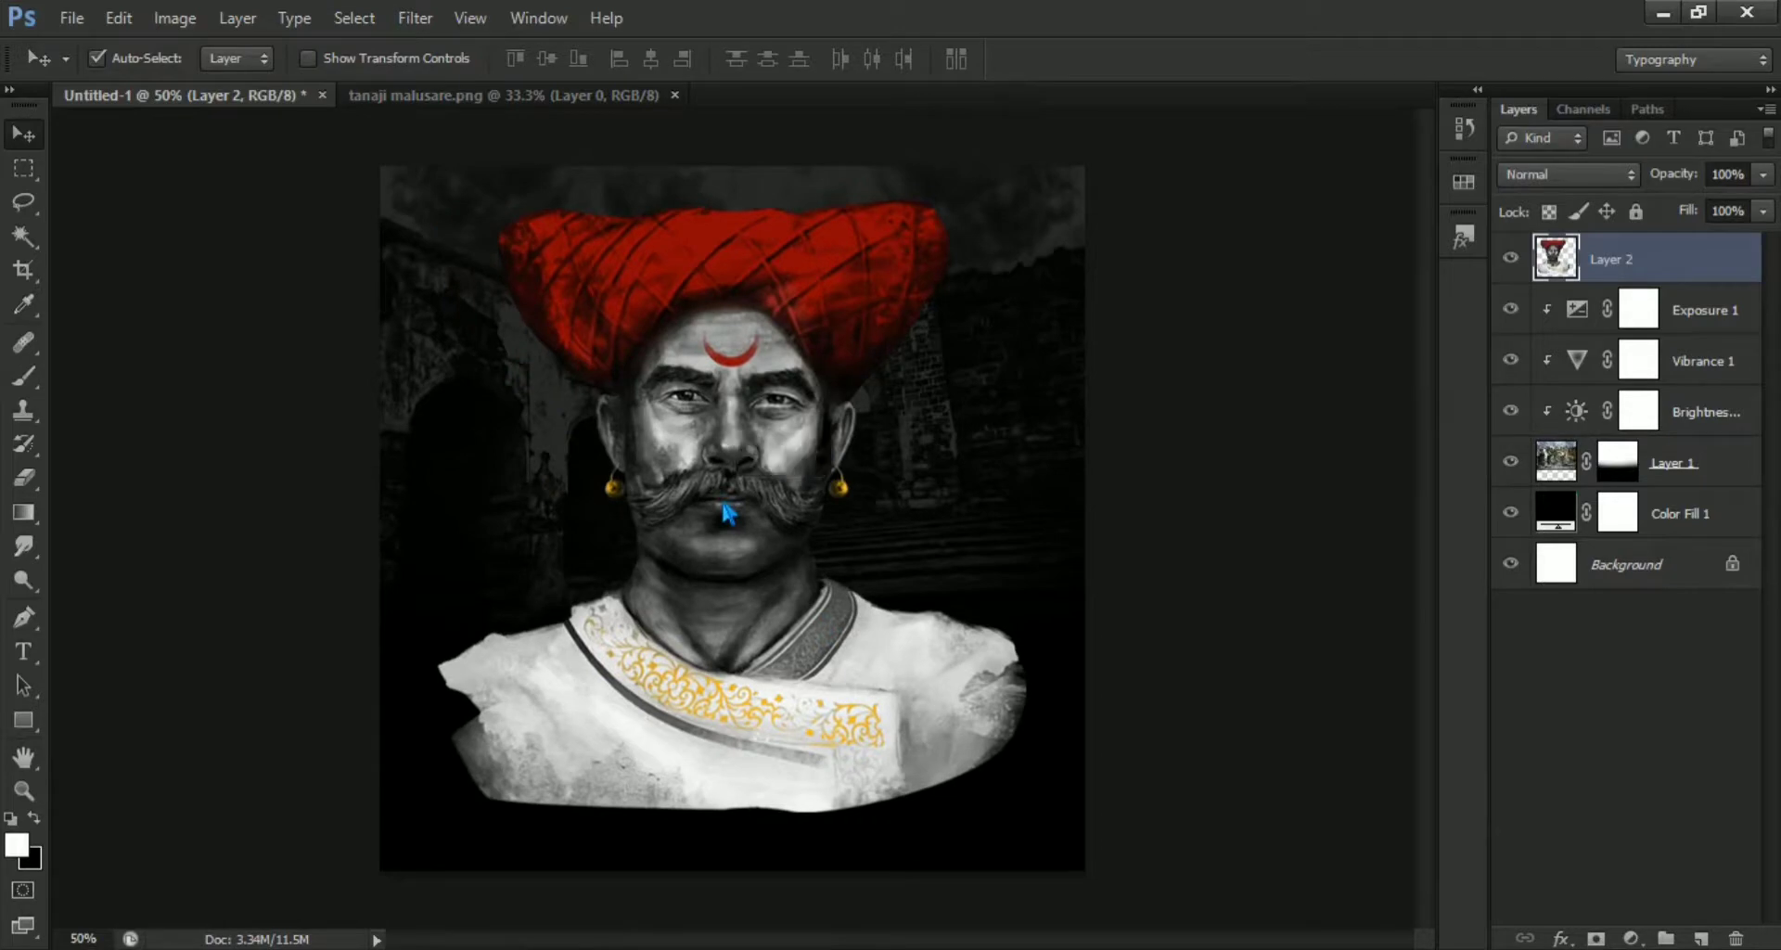
Scale the portrait down to about 85.7% and shift it slightly upward.
key("ctrl+t")
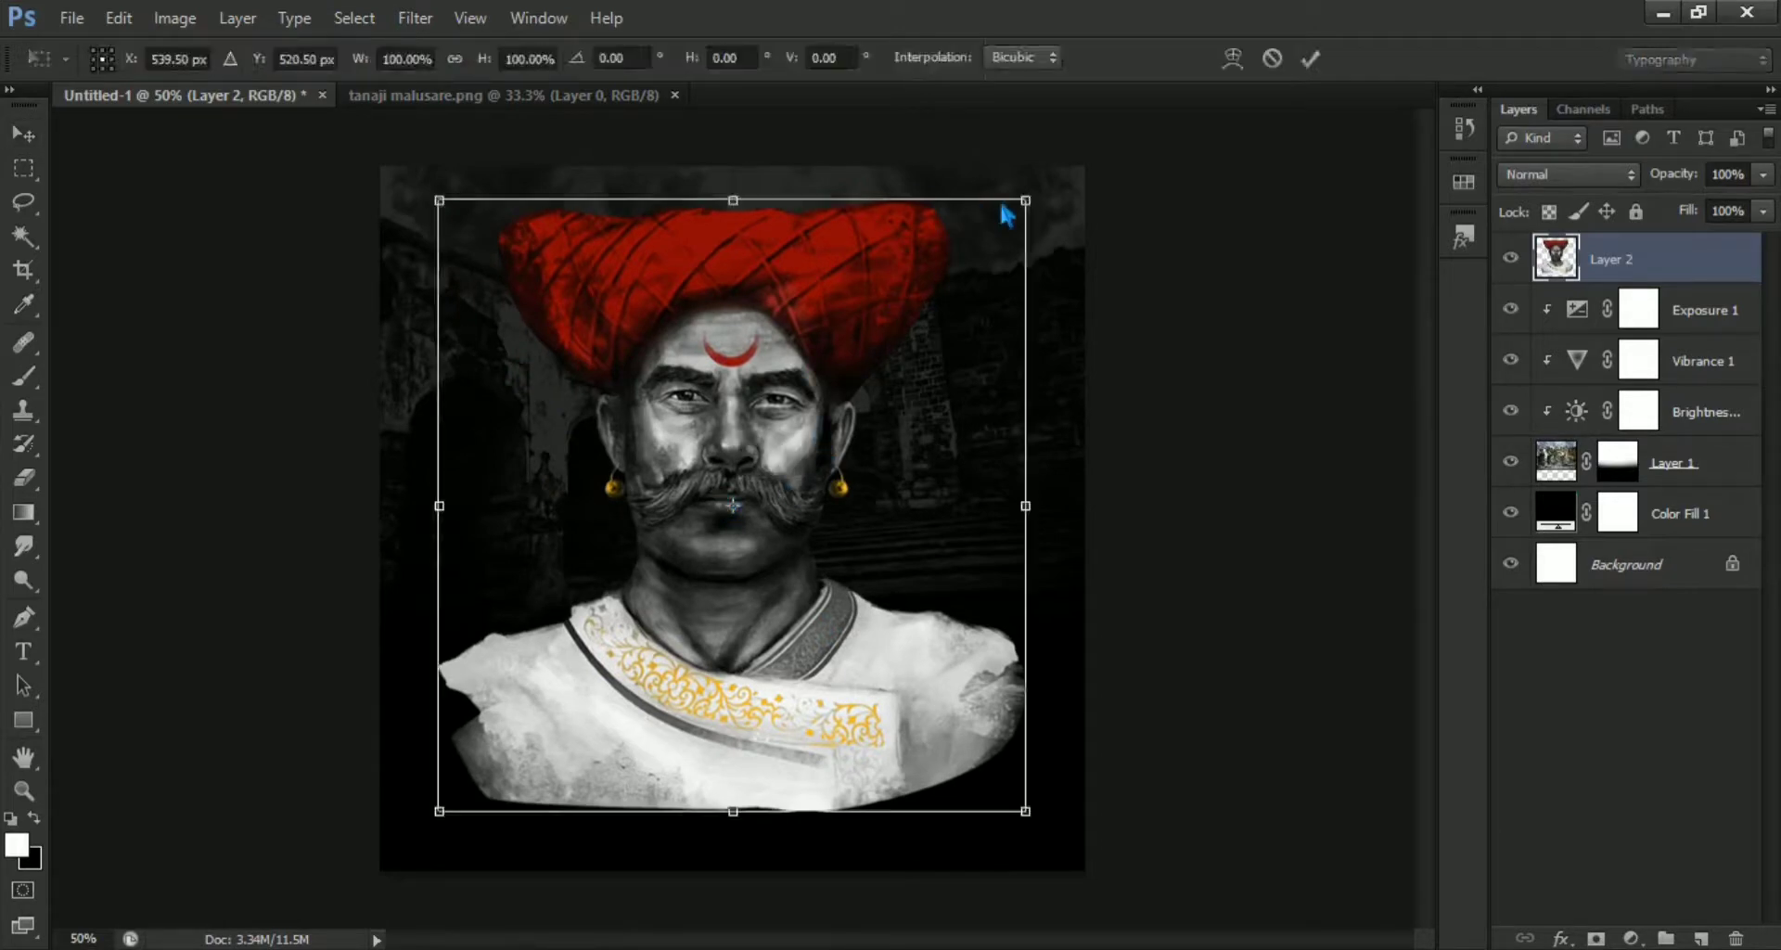
left_click_drag(1041, 206, 1007, 252)
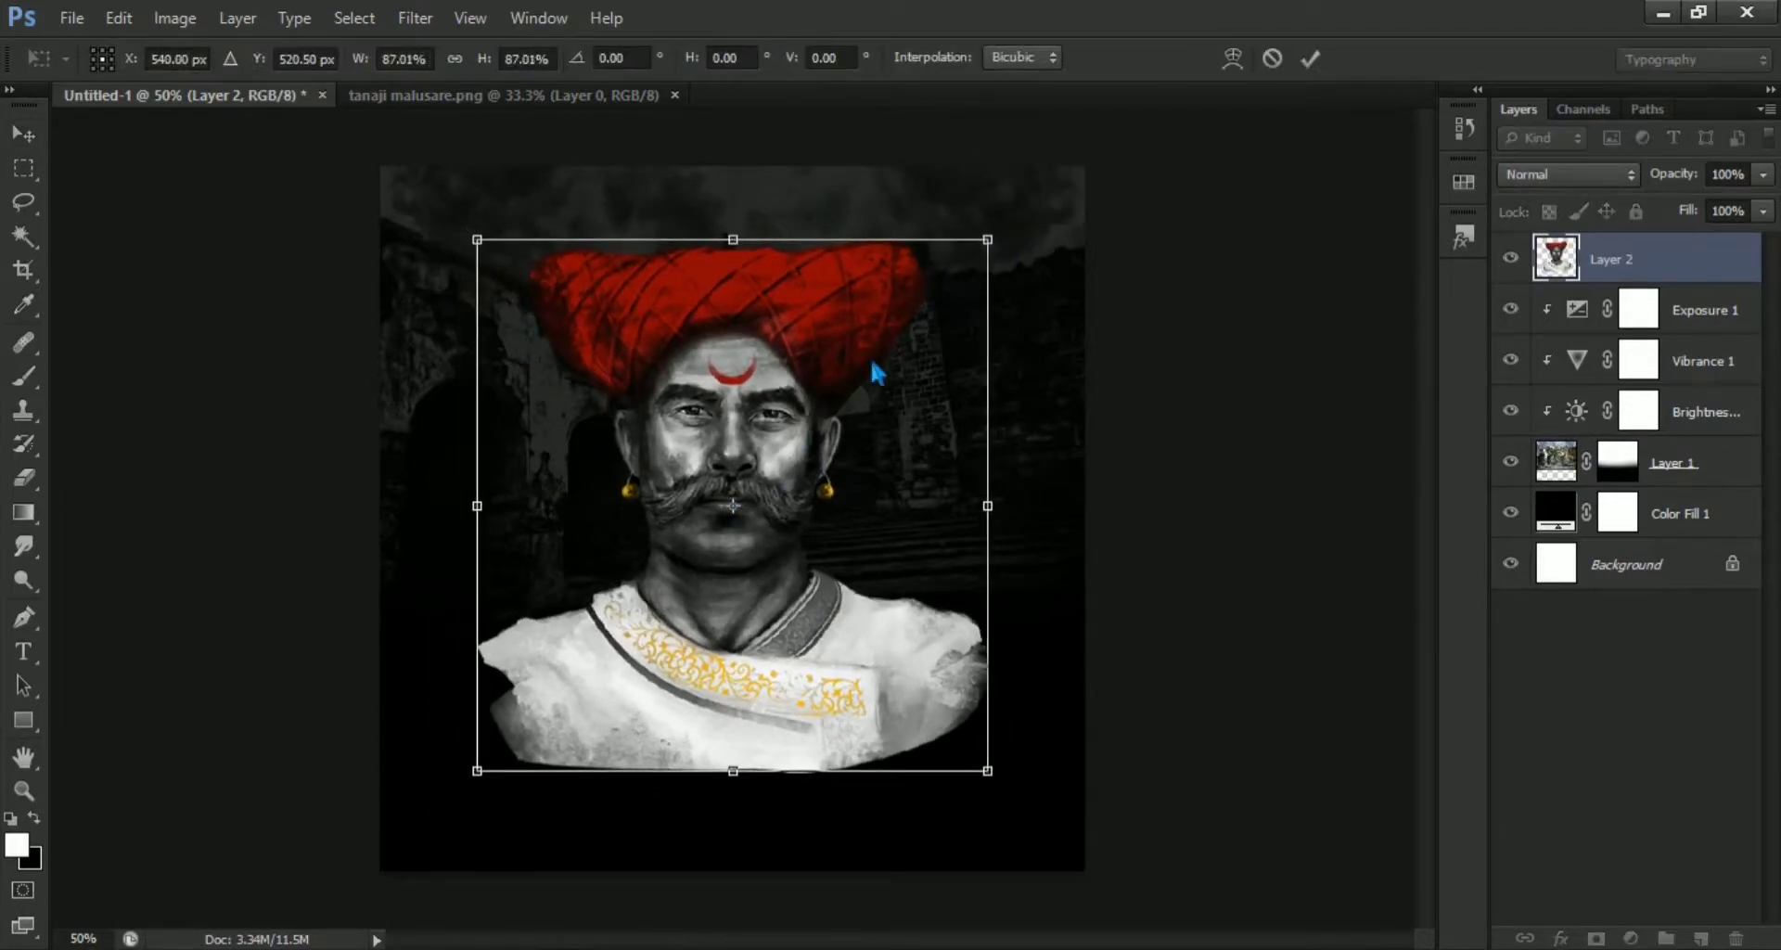
left_click_drag(872, 371, 883, 360)
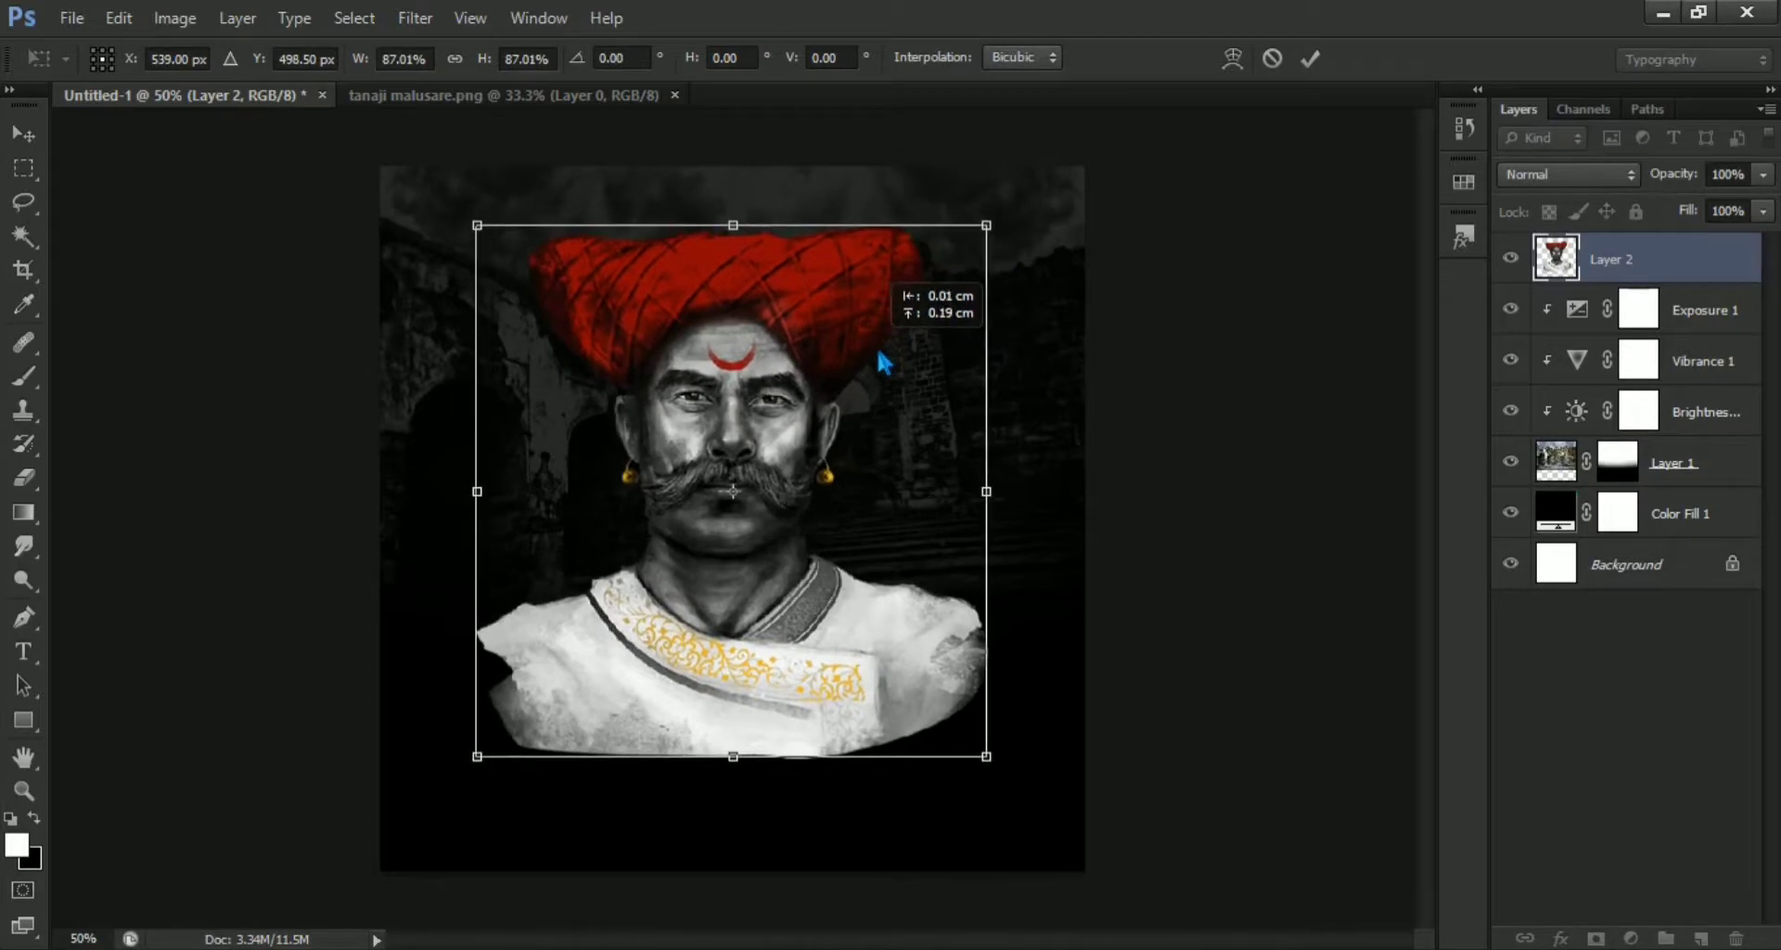
left_click_drag(884, 362, 884, 362)
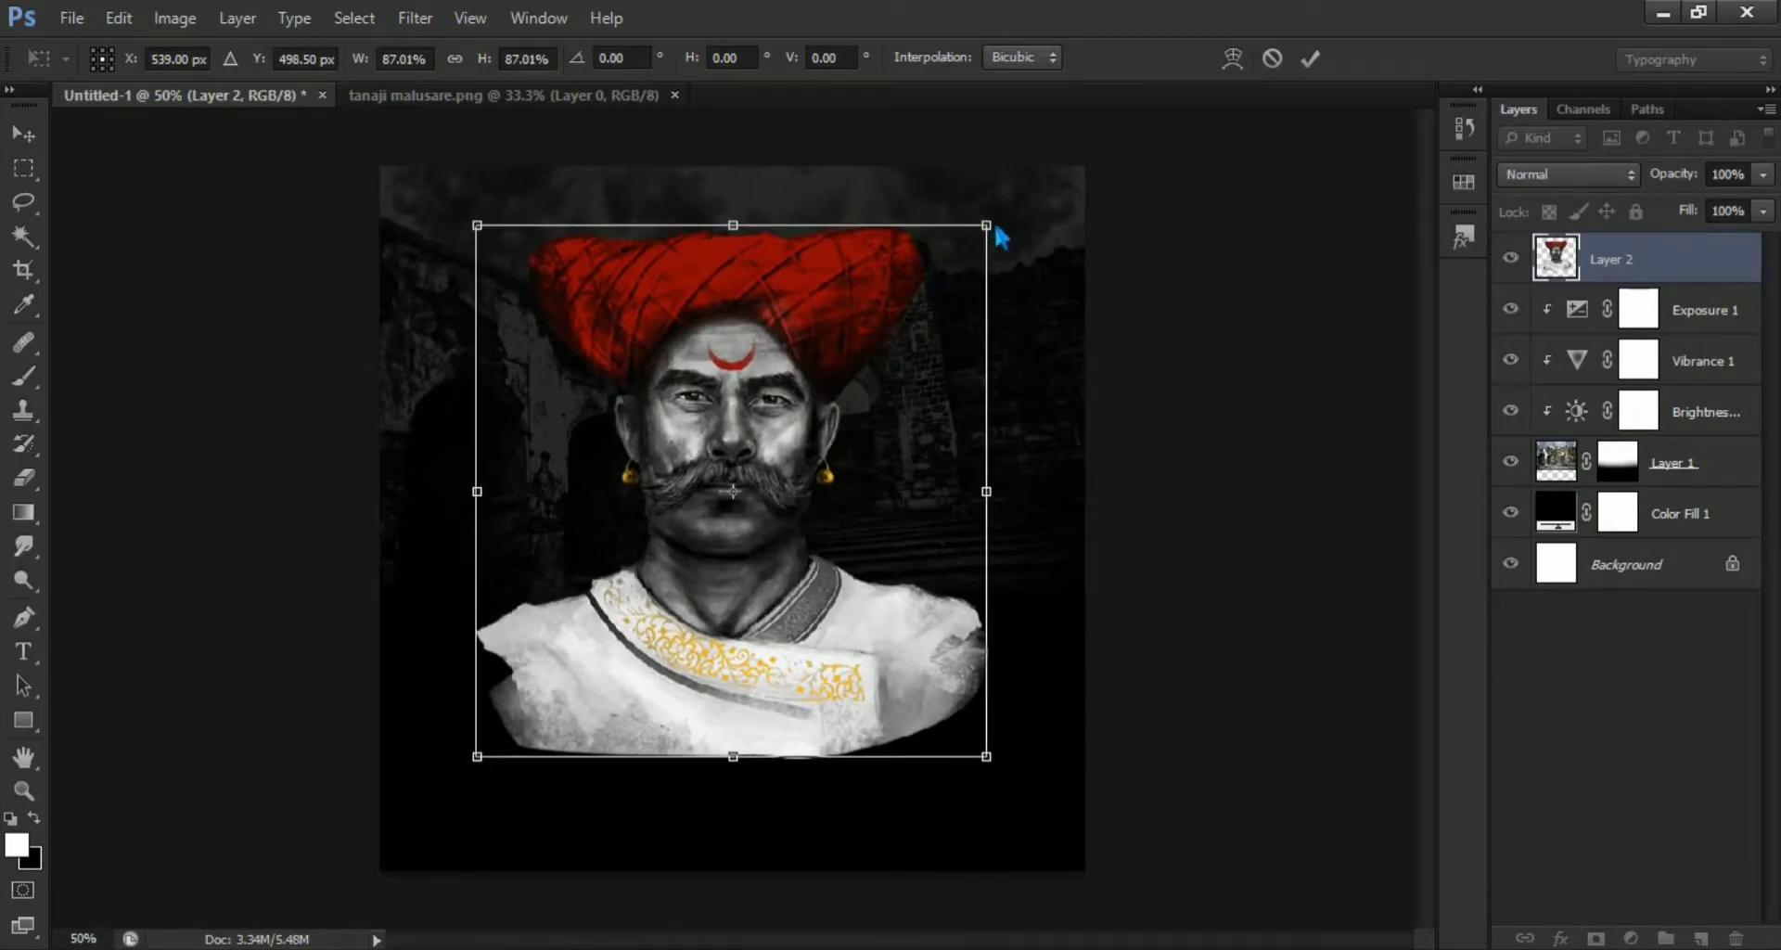
left_click_drag(989, 230, 985, 238)
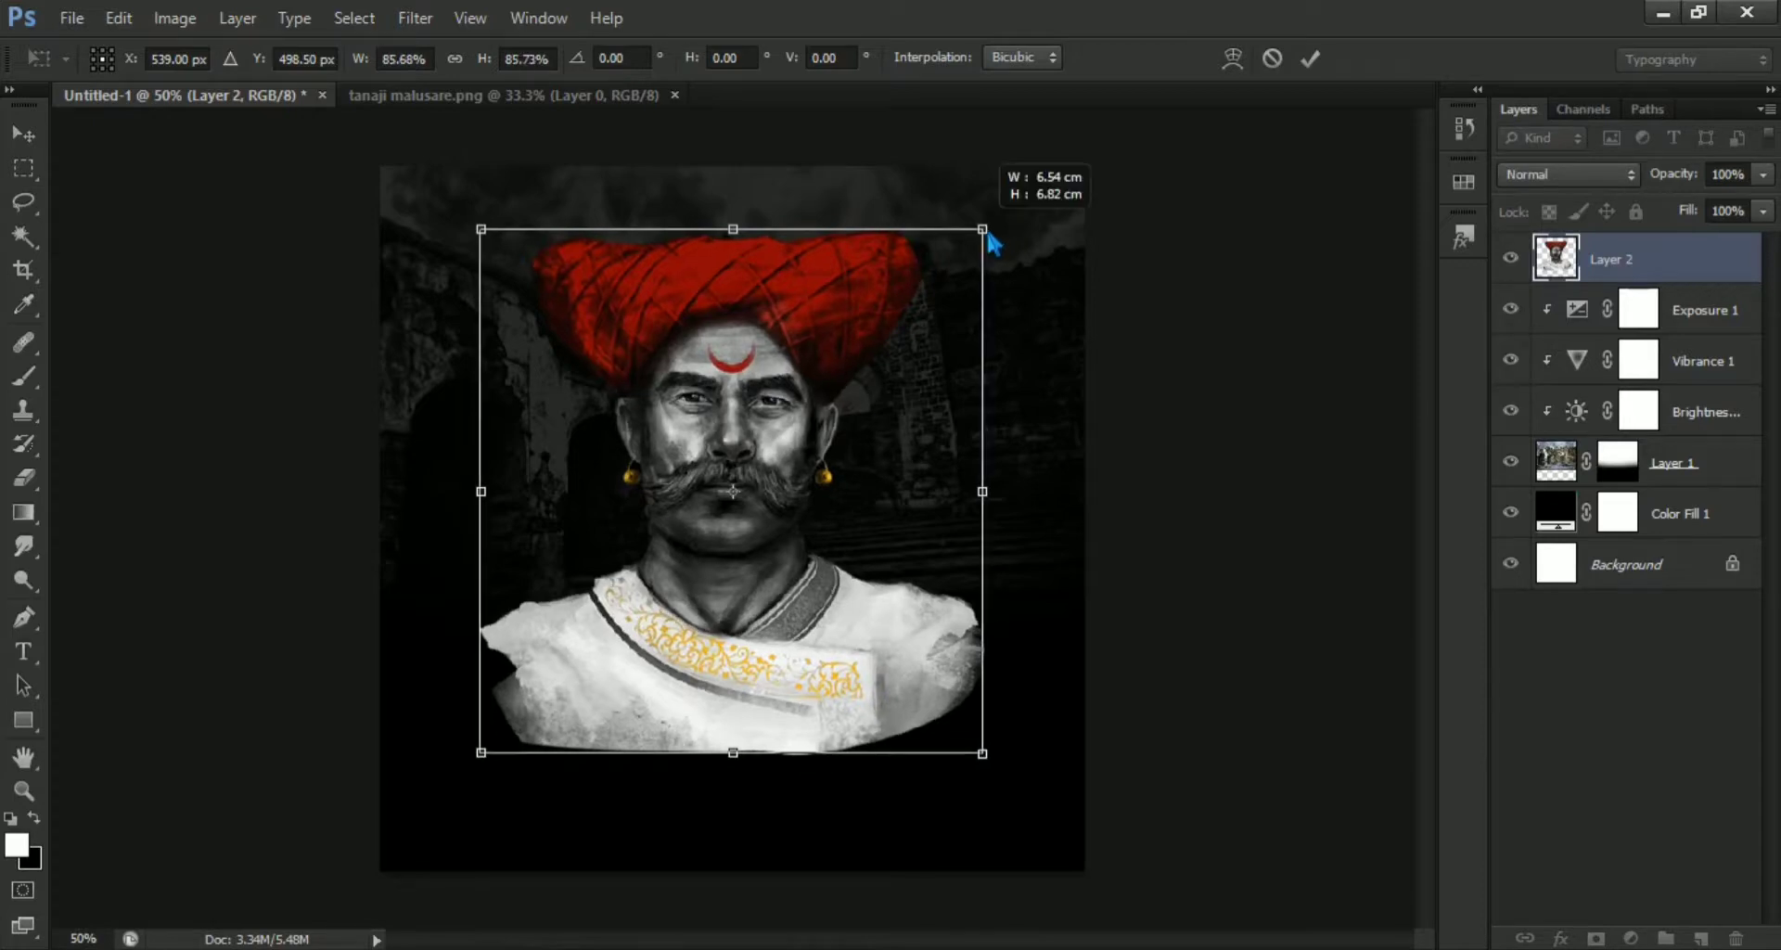
left_click_drag(867, 390, 872, 377)
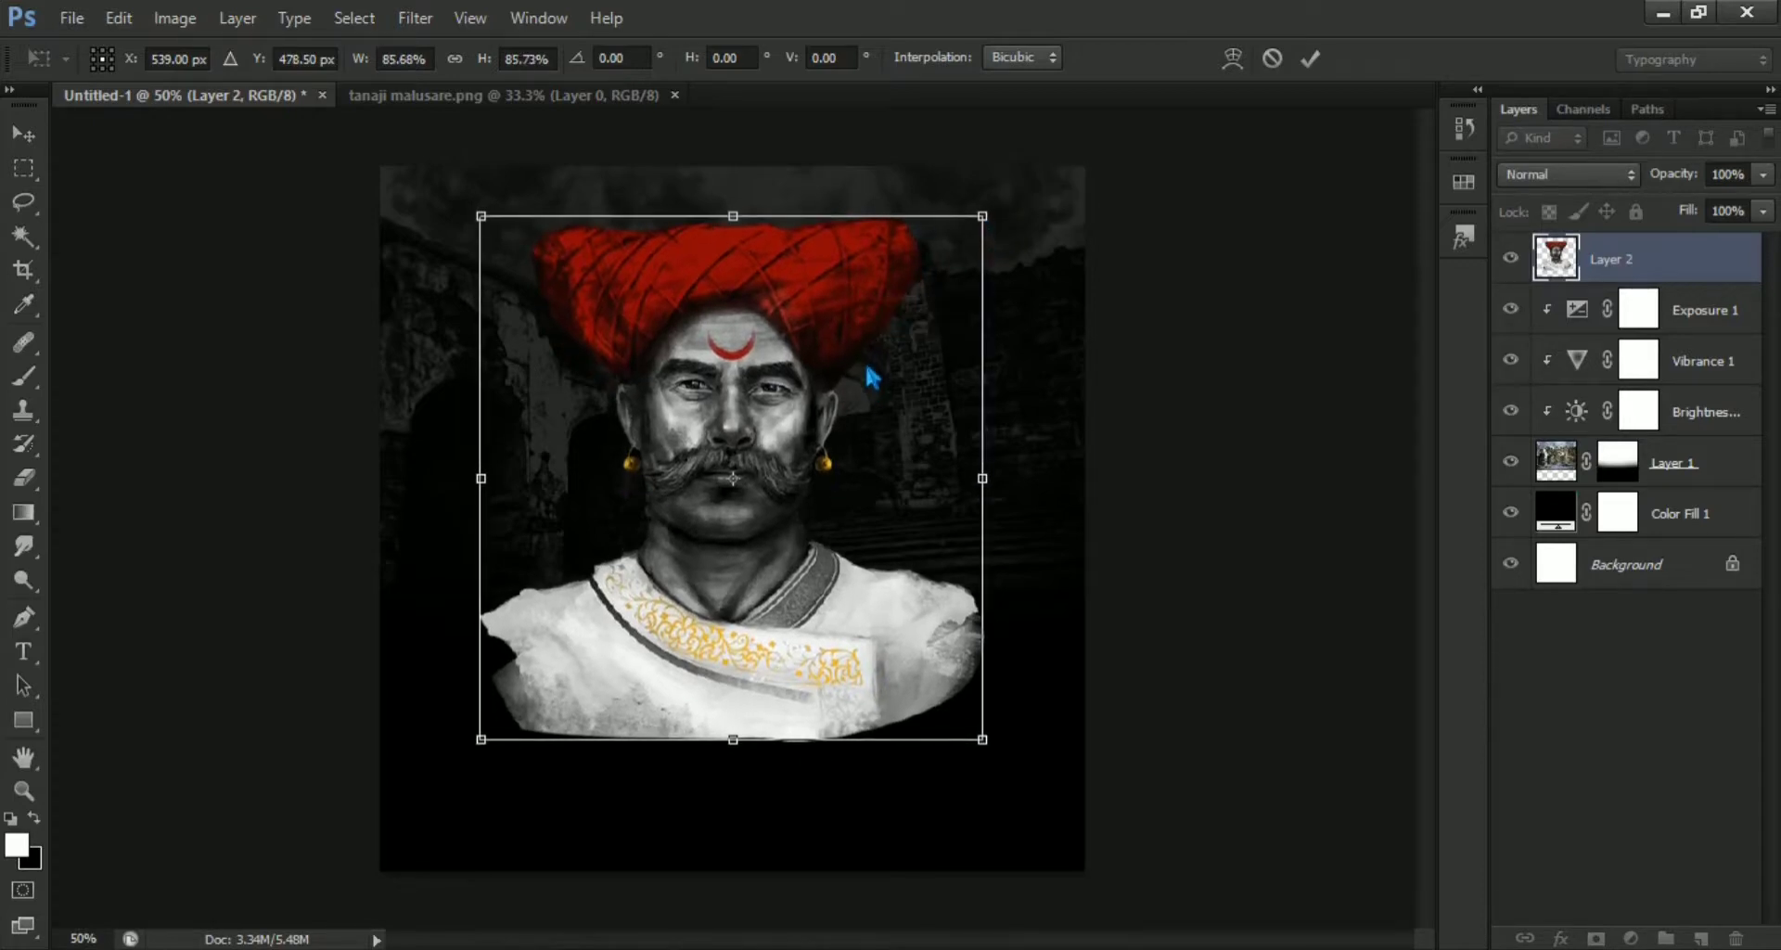
key("Return")
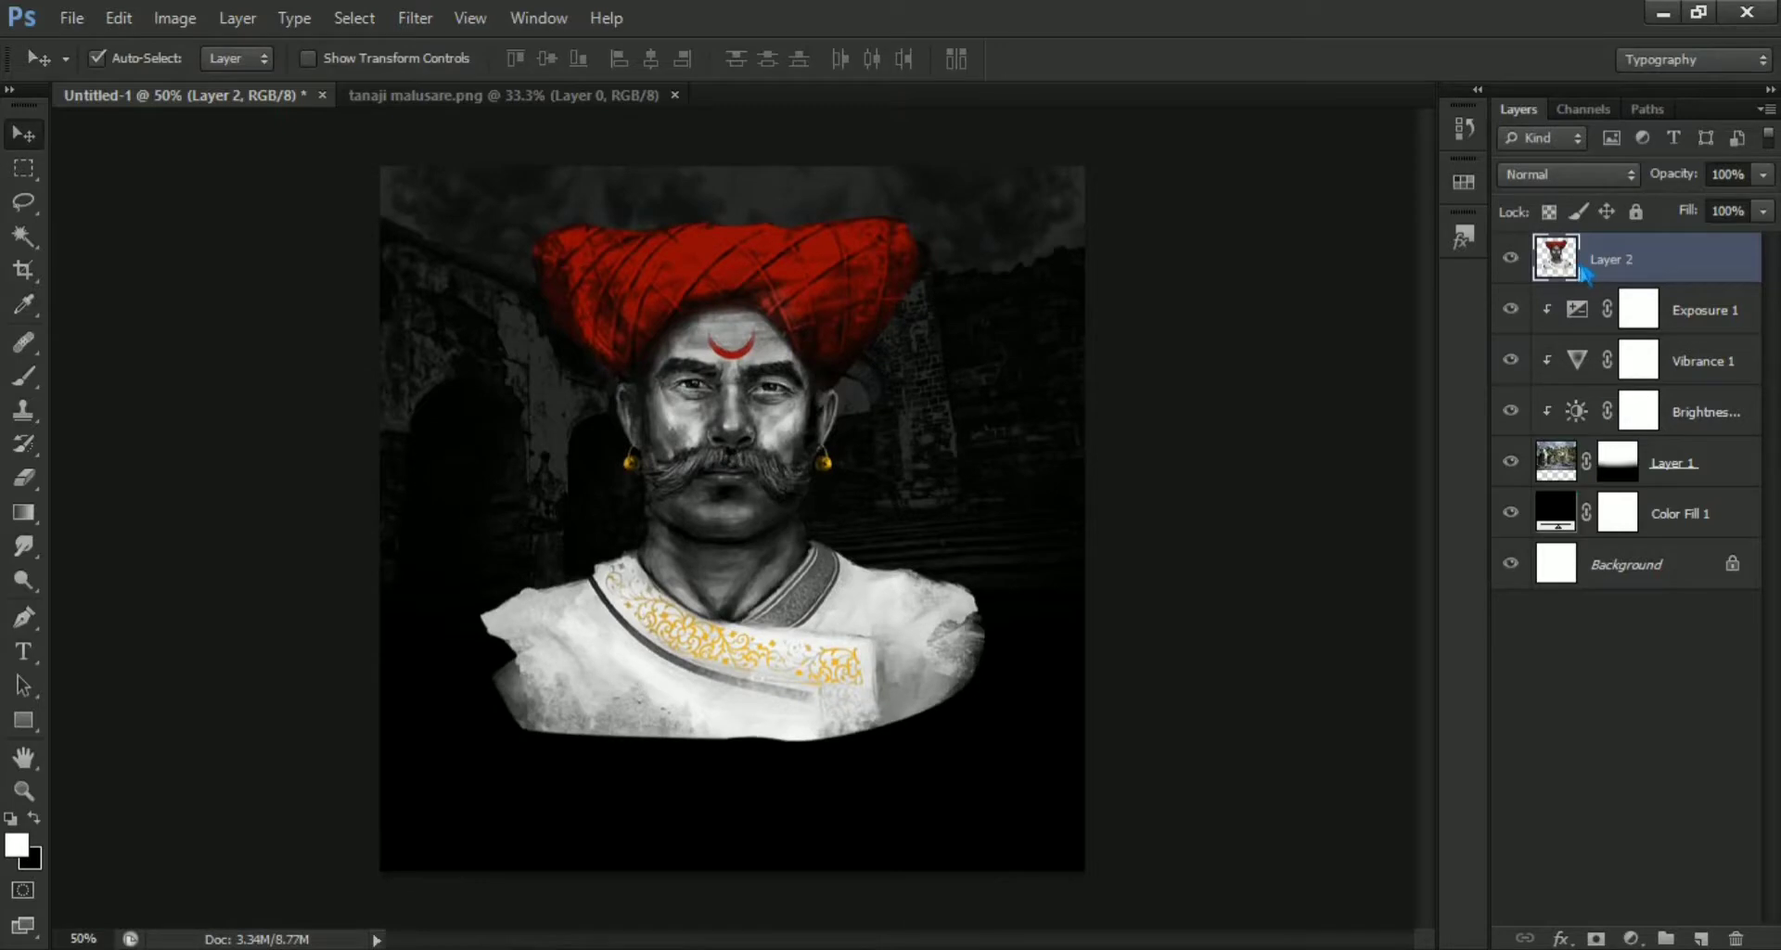
Add a layer mask to Layer 2 and pick a grunge brush sized to 392 px.
left_click(1596, 939)
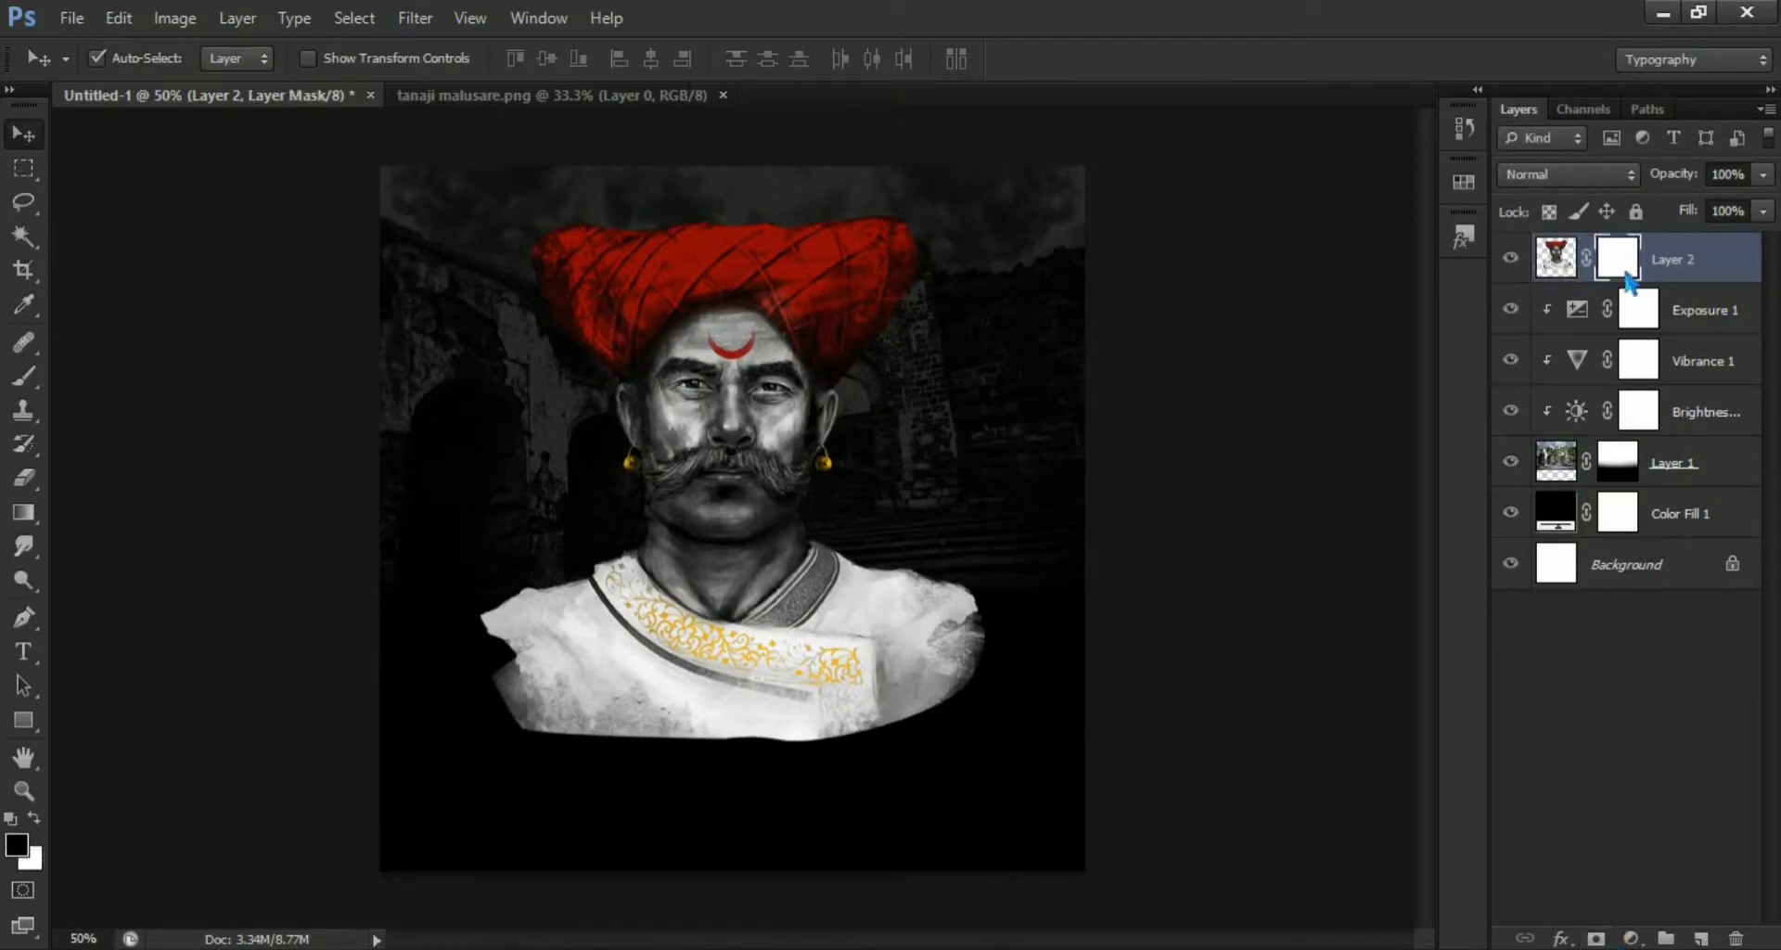
left_click(26, 388)
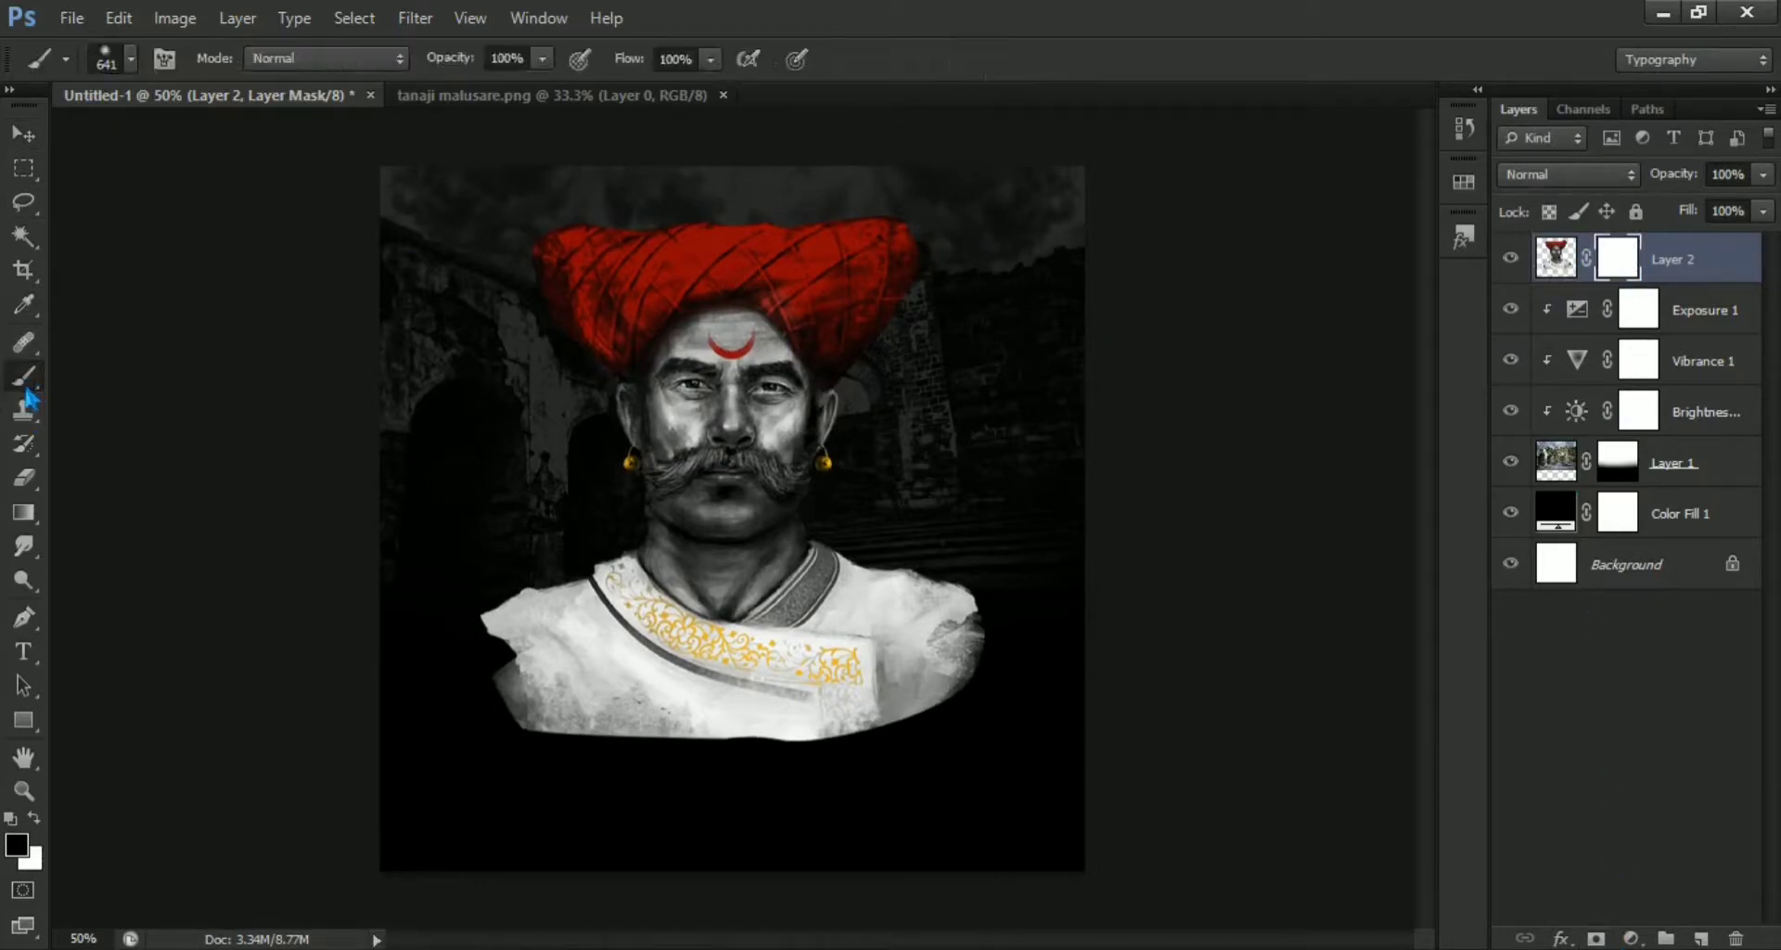
left_click(132, 60)
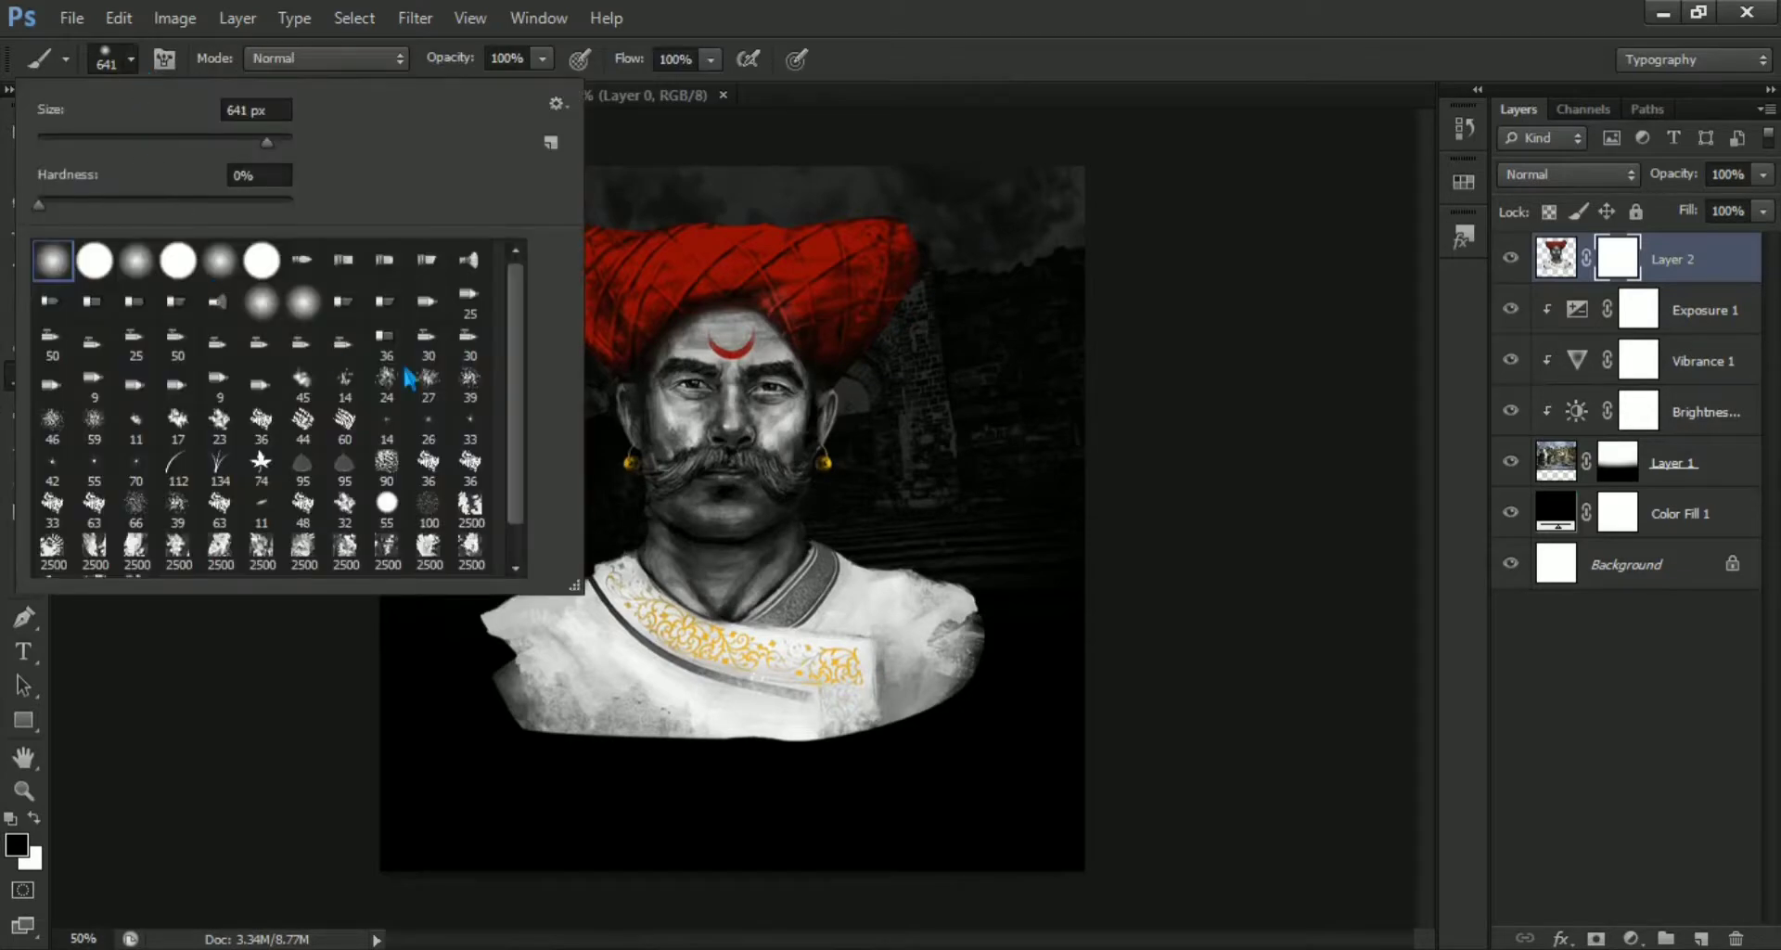
scroll(492, 436, "down", 1)
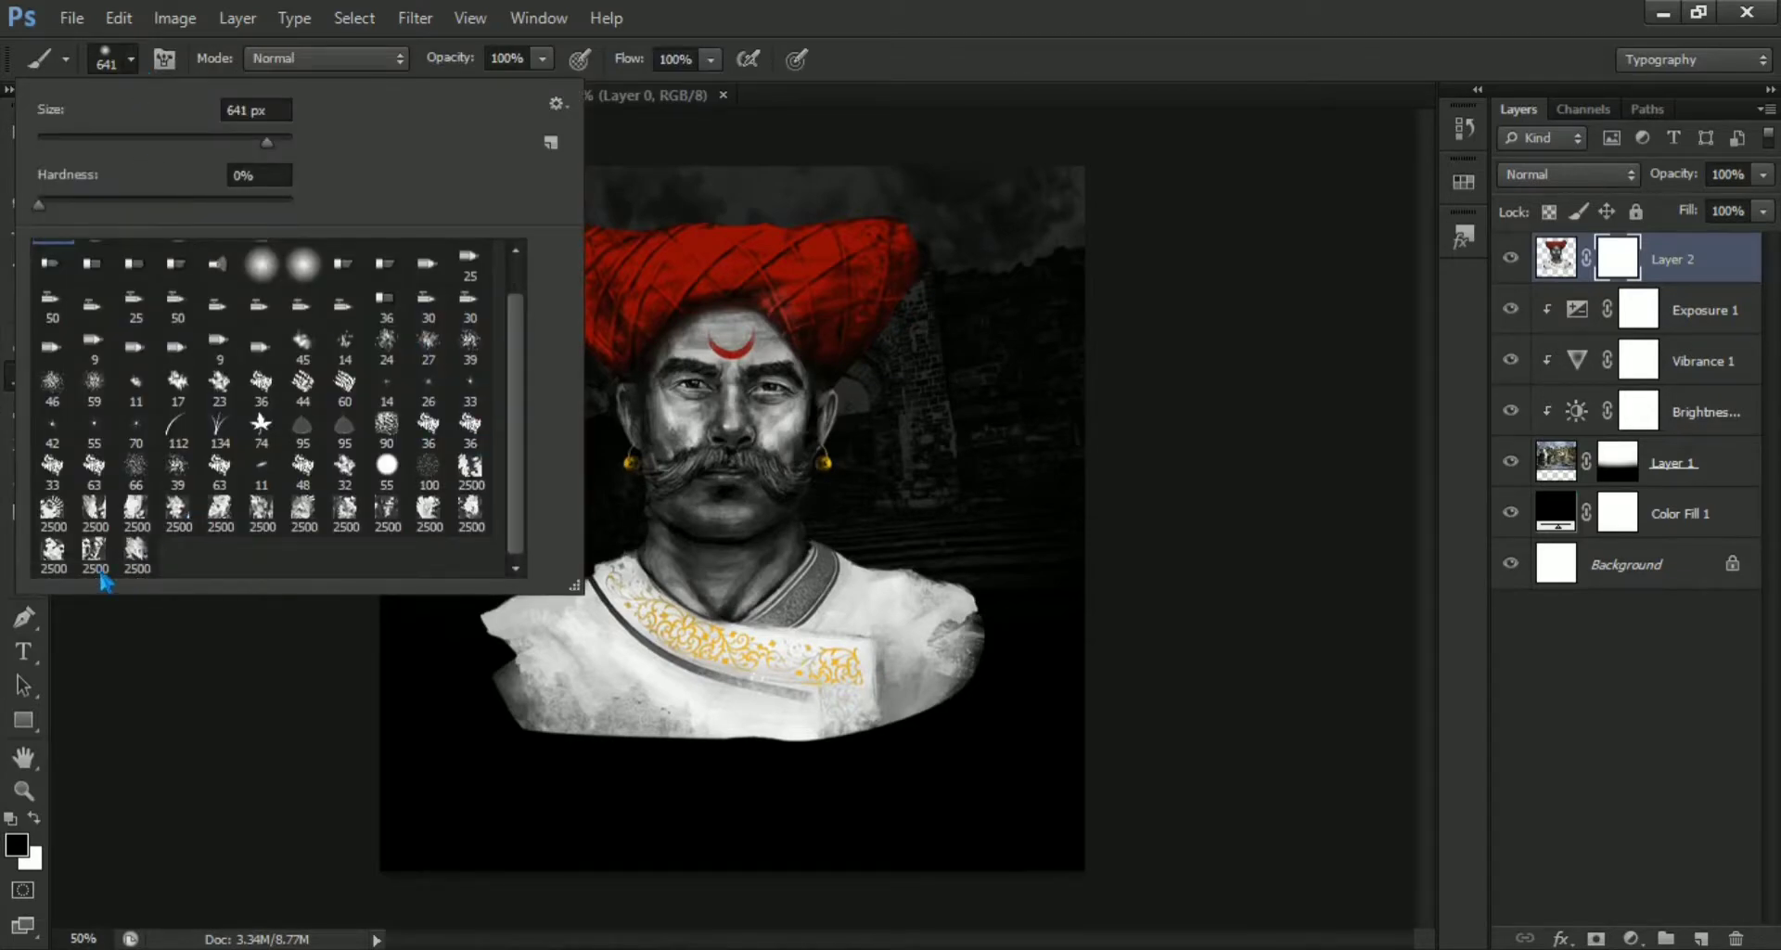
left_click(135, 552)
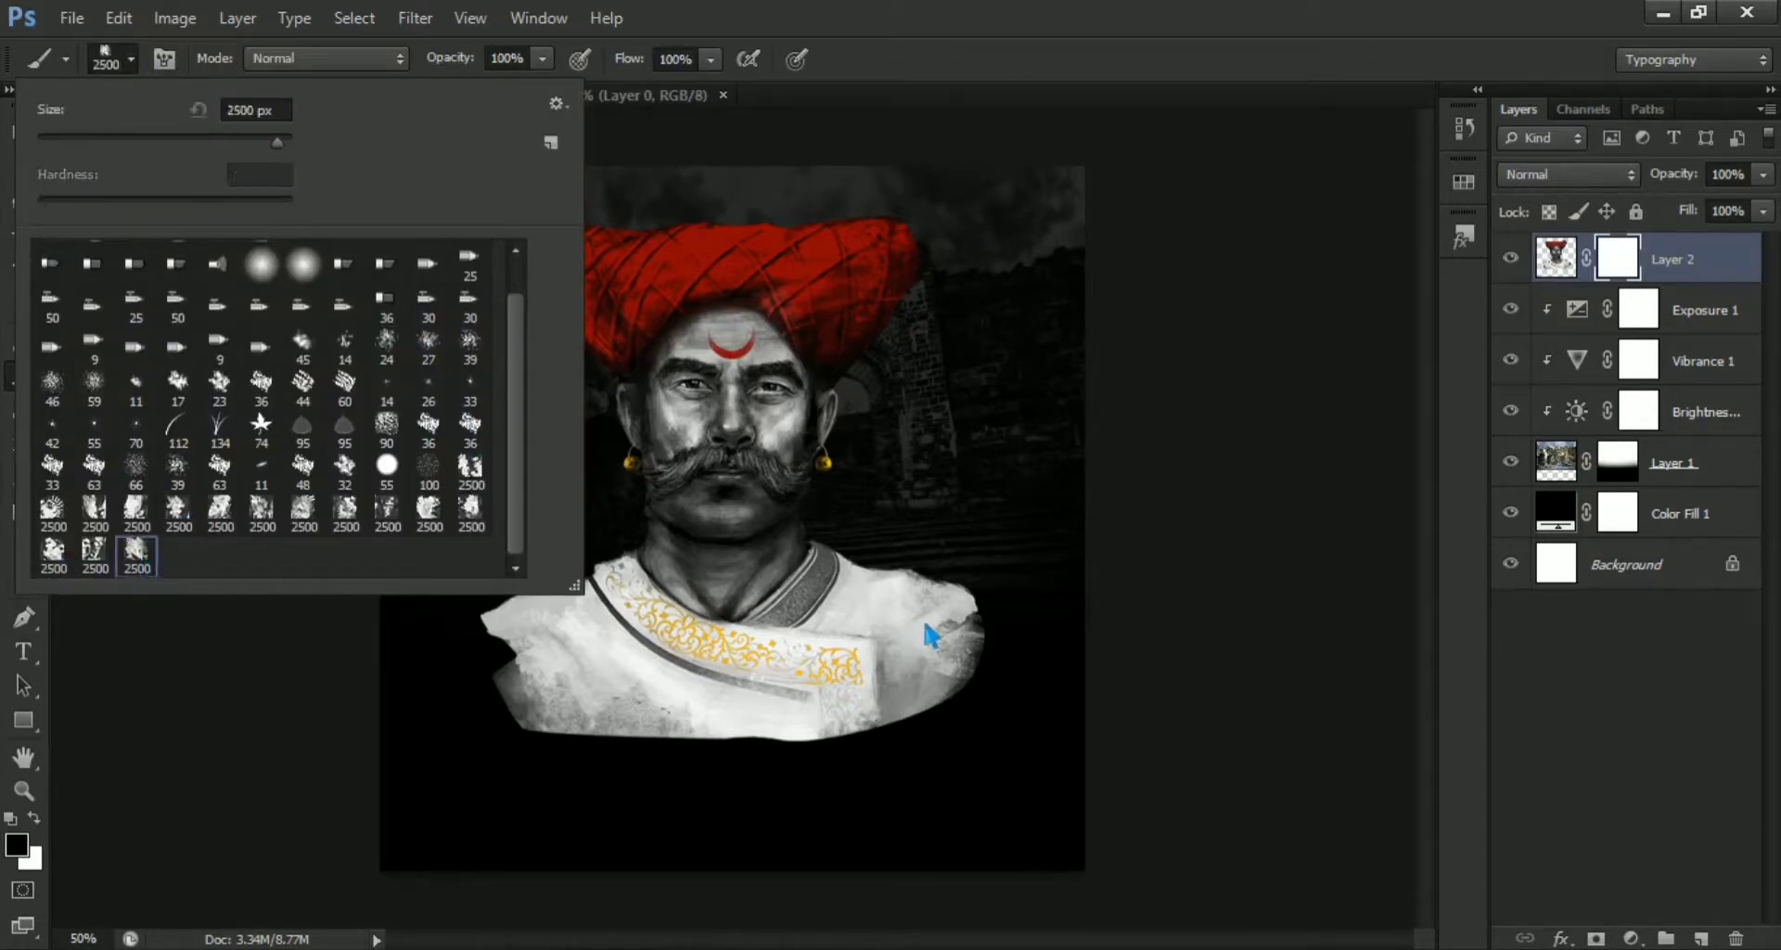
left_click_drag(937, 580, 353, 578)
mouse_move(1093, 704)
left_mouse_down()
mouse_move(999, 708)
mouse_move(1007, 739)
left_mouse_up()
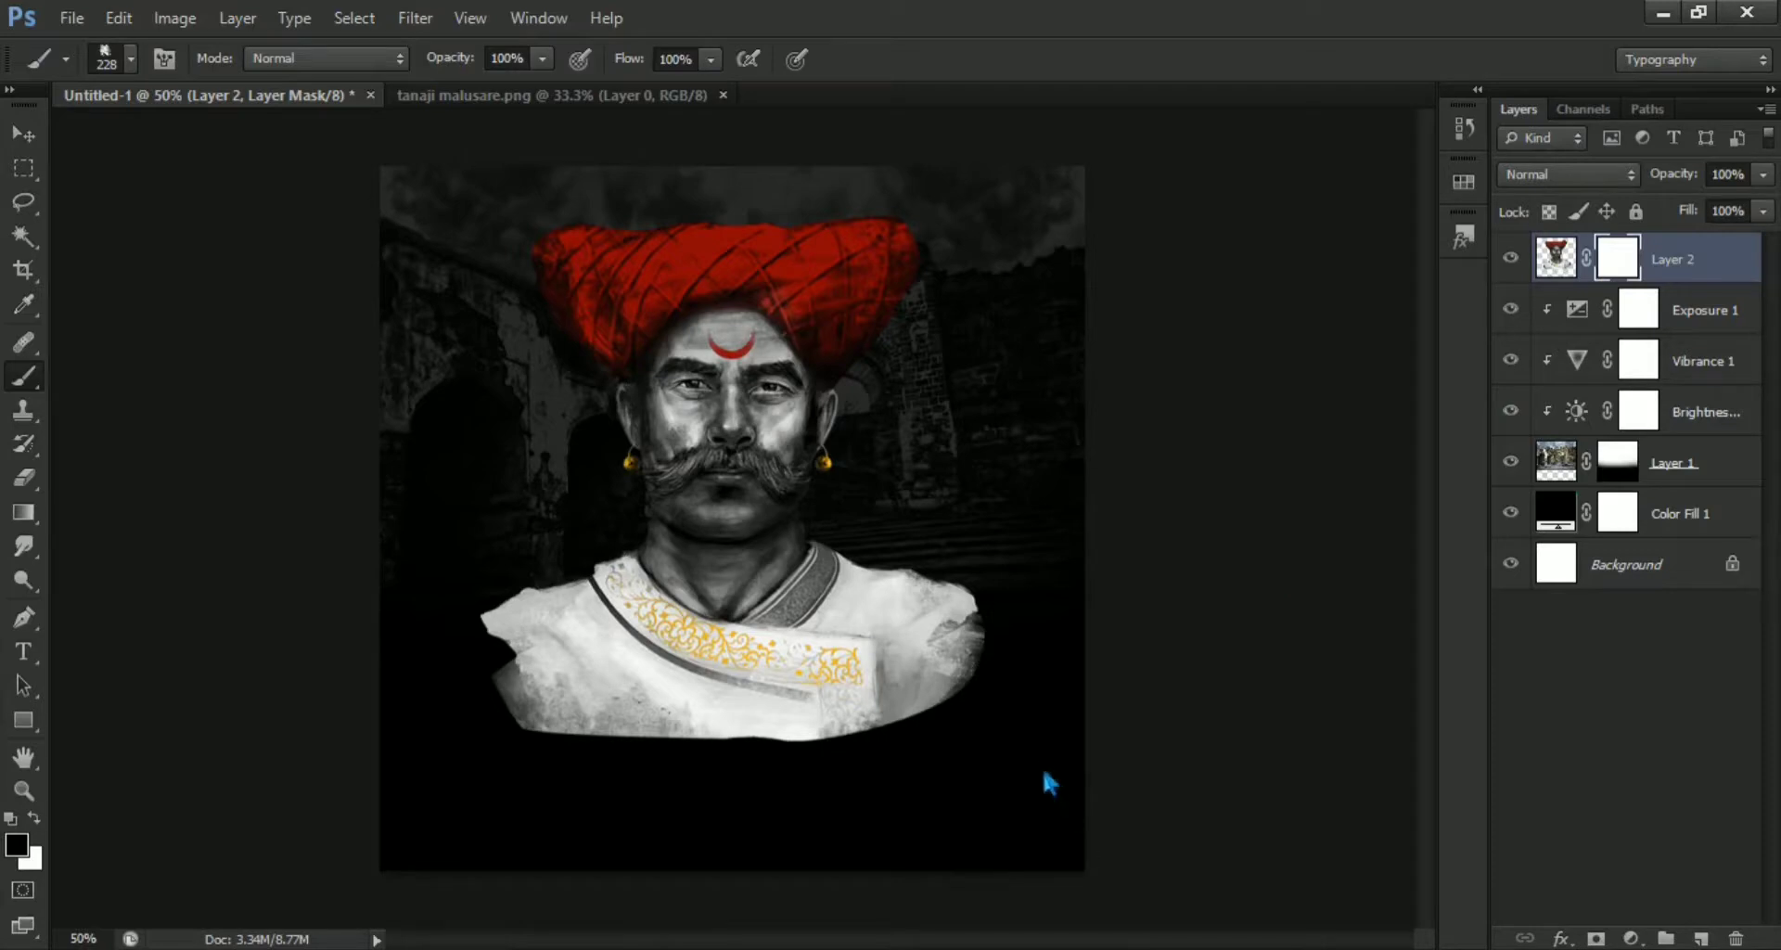
Paint black along the garment's bottom and side edges to fade them into the background.
mouse_move(1058, 755)
left_mouse_down()
mouse_move(1006, 829)
mouse_move(955, 766)
mouse_move(966, 855)
mouse_move(870, 765)
mouse_move(747, 775)
mouse_move(505, 842)
mouse_move(485, 819)
mouse_move(545, 795)
mouse_move(438, 728)
mouse_move(386, 807)
mouse_move(454, 724)
mouse_move(509, 789)
mouse_move(627, 835)
left_mouse_up()
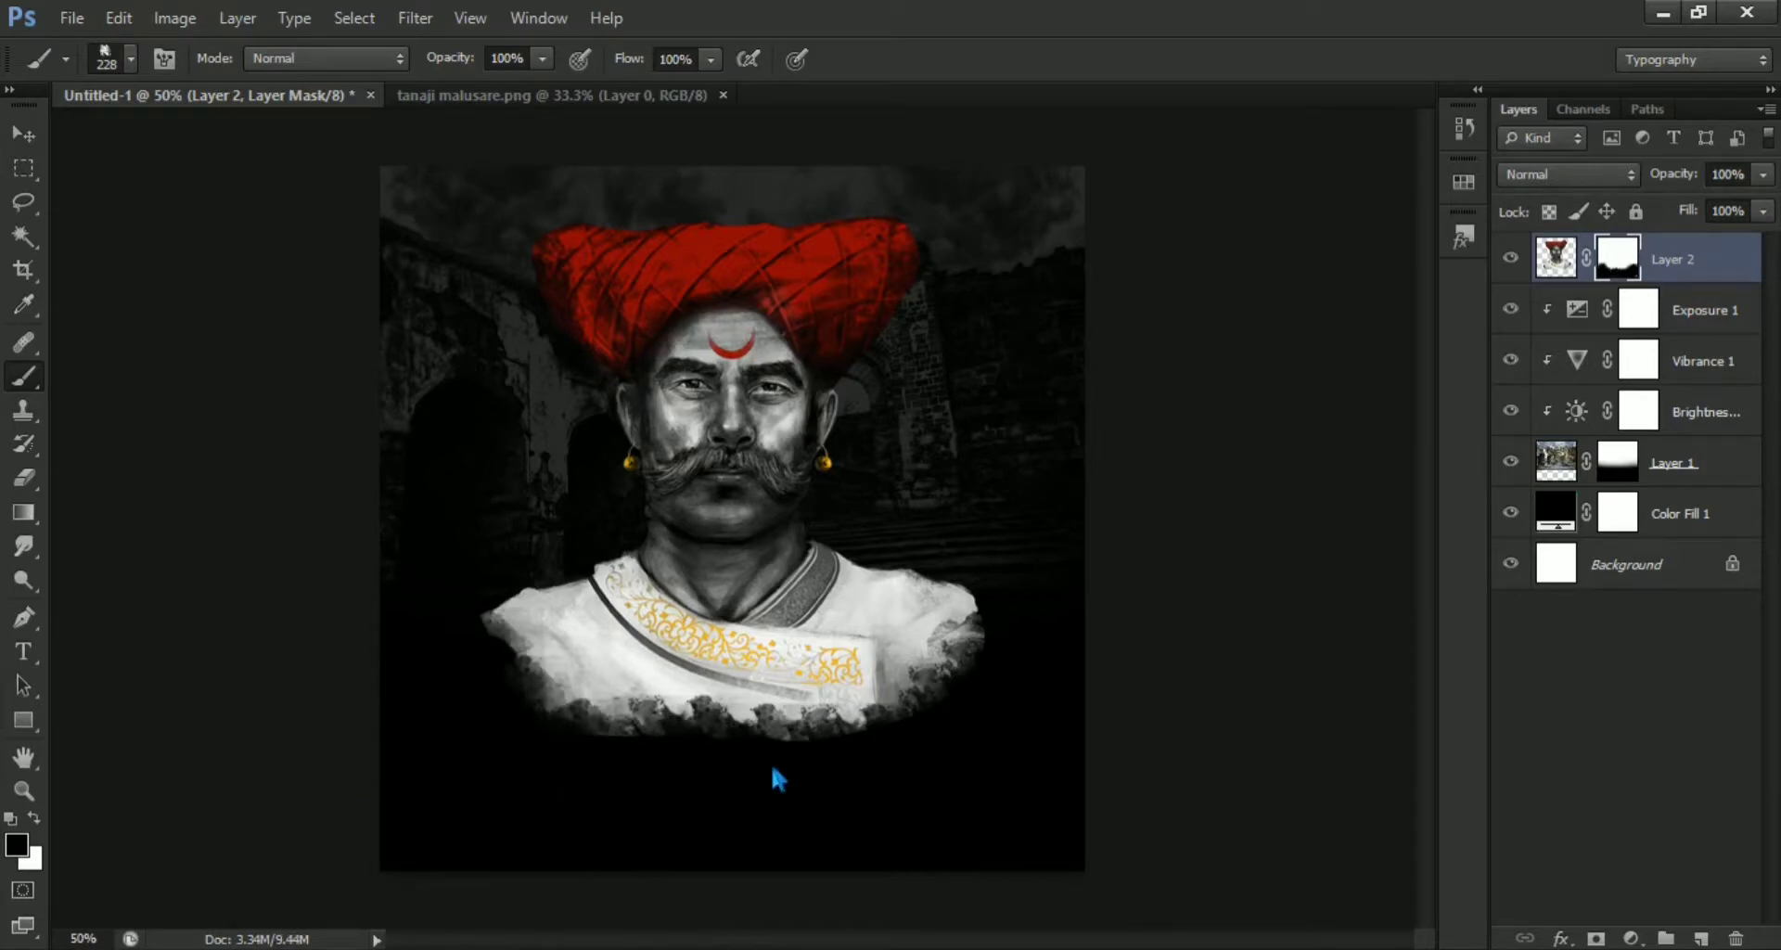
left_click_drag(807, 792, 770, 875)
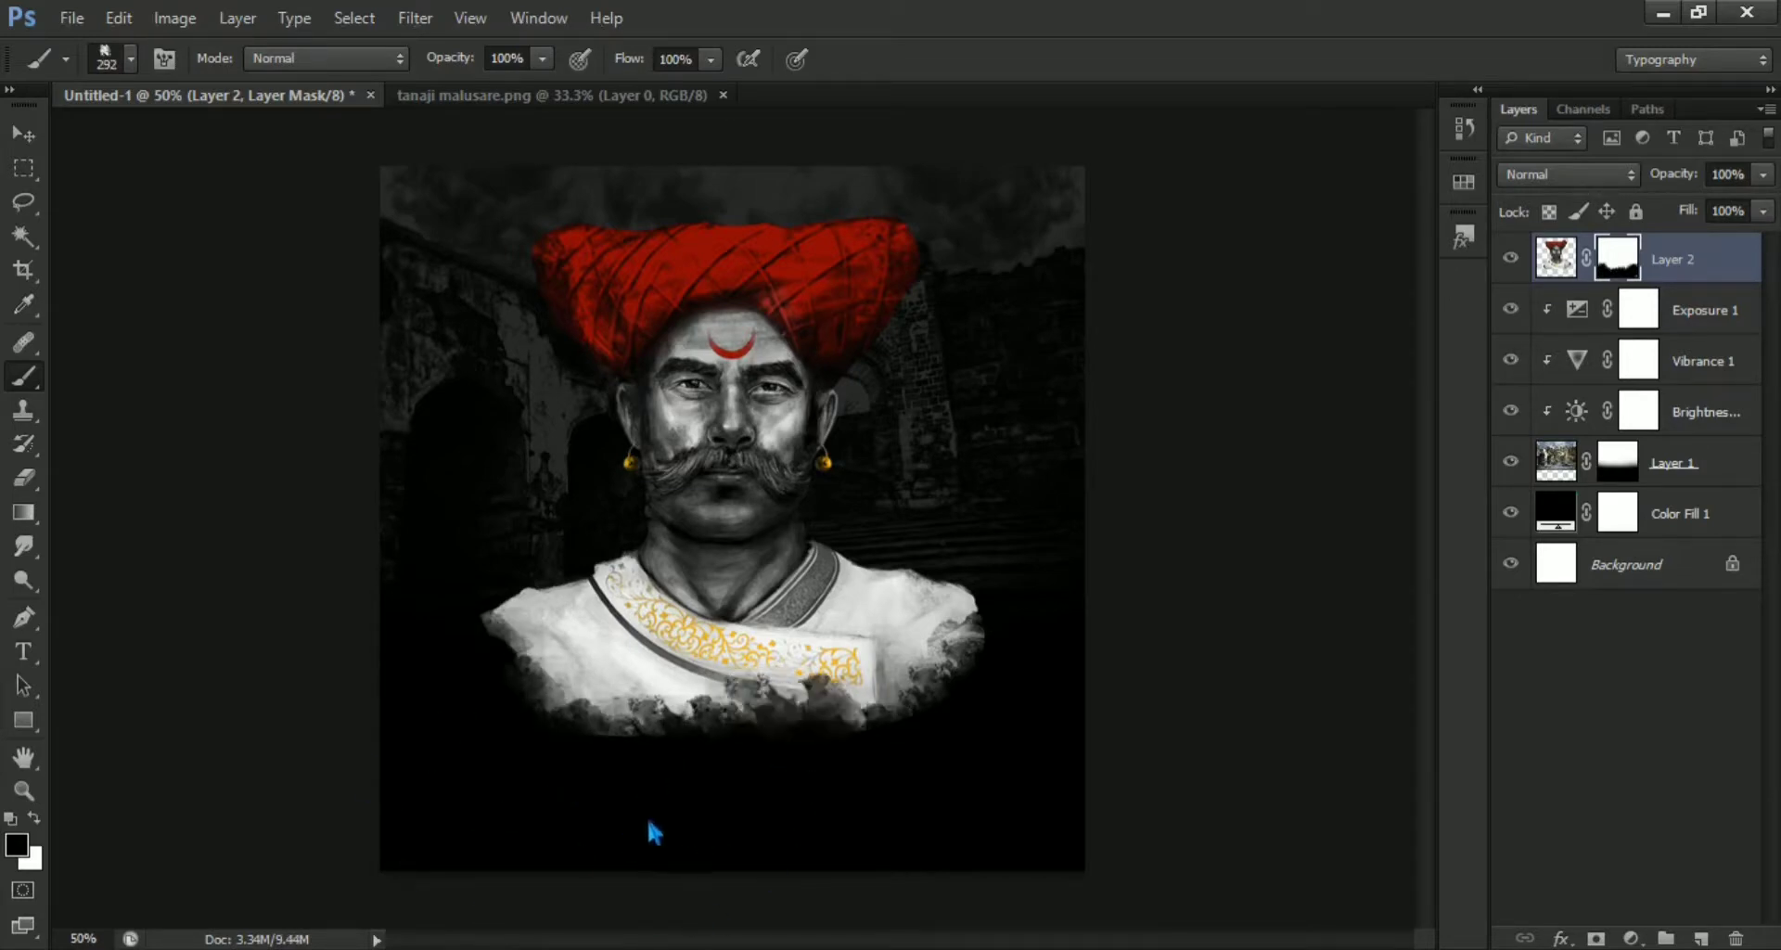
key("ctrl+z")
left_click_drag(633, 777, 563, 780)
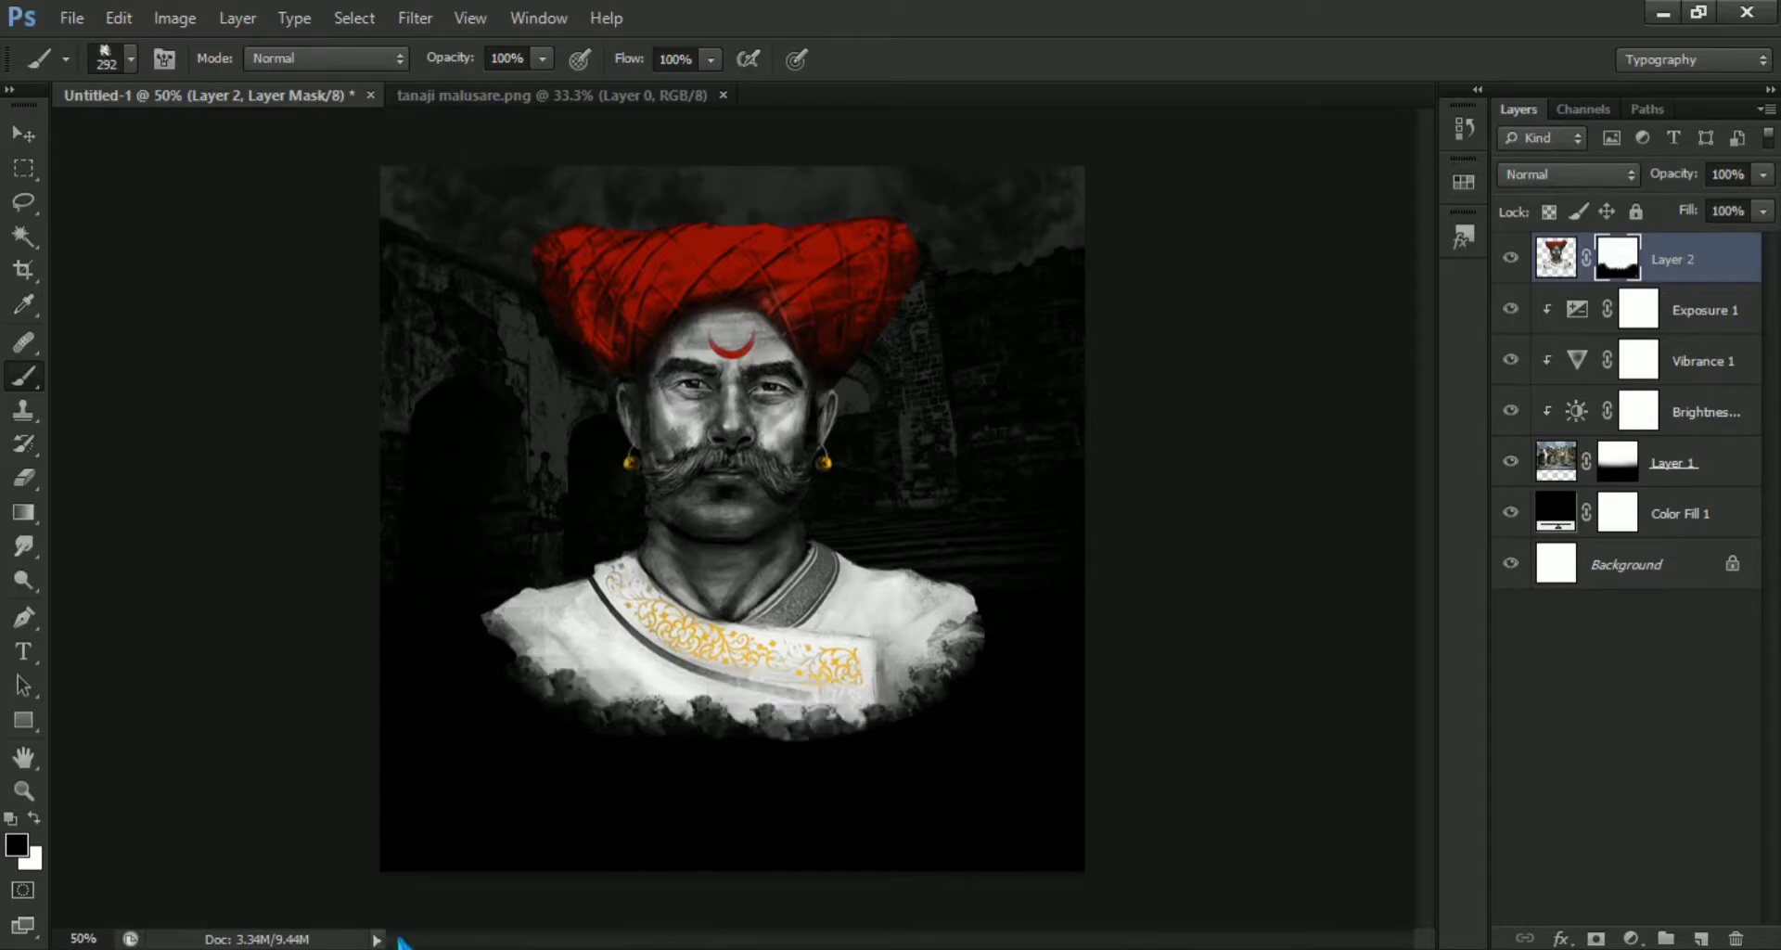
left_click_drag(854, 817, 896, 789)
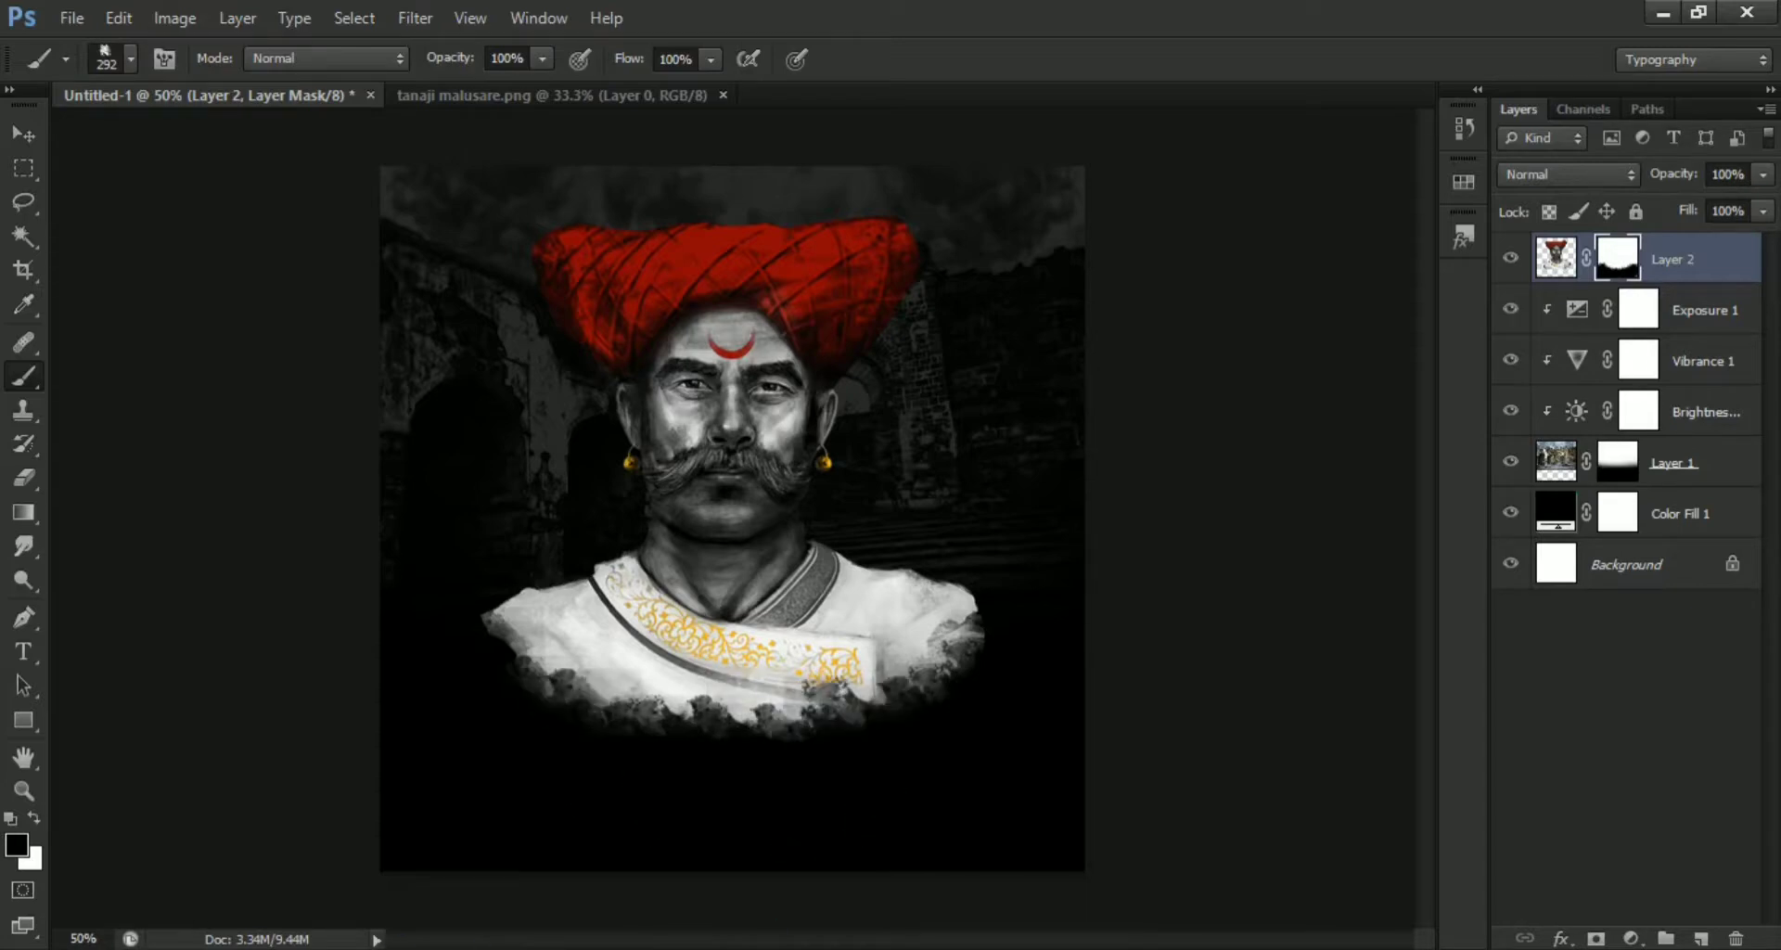
key("ctrl+plus")
key("alt")
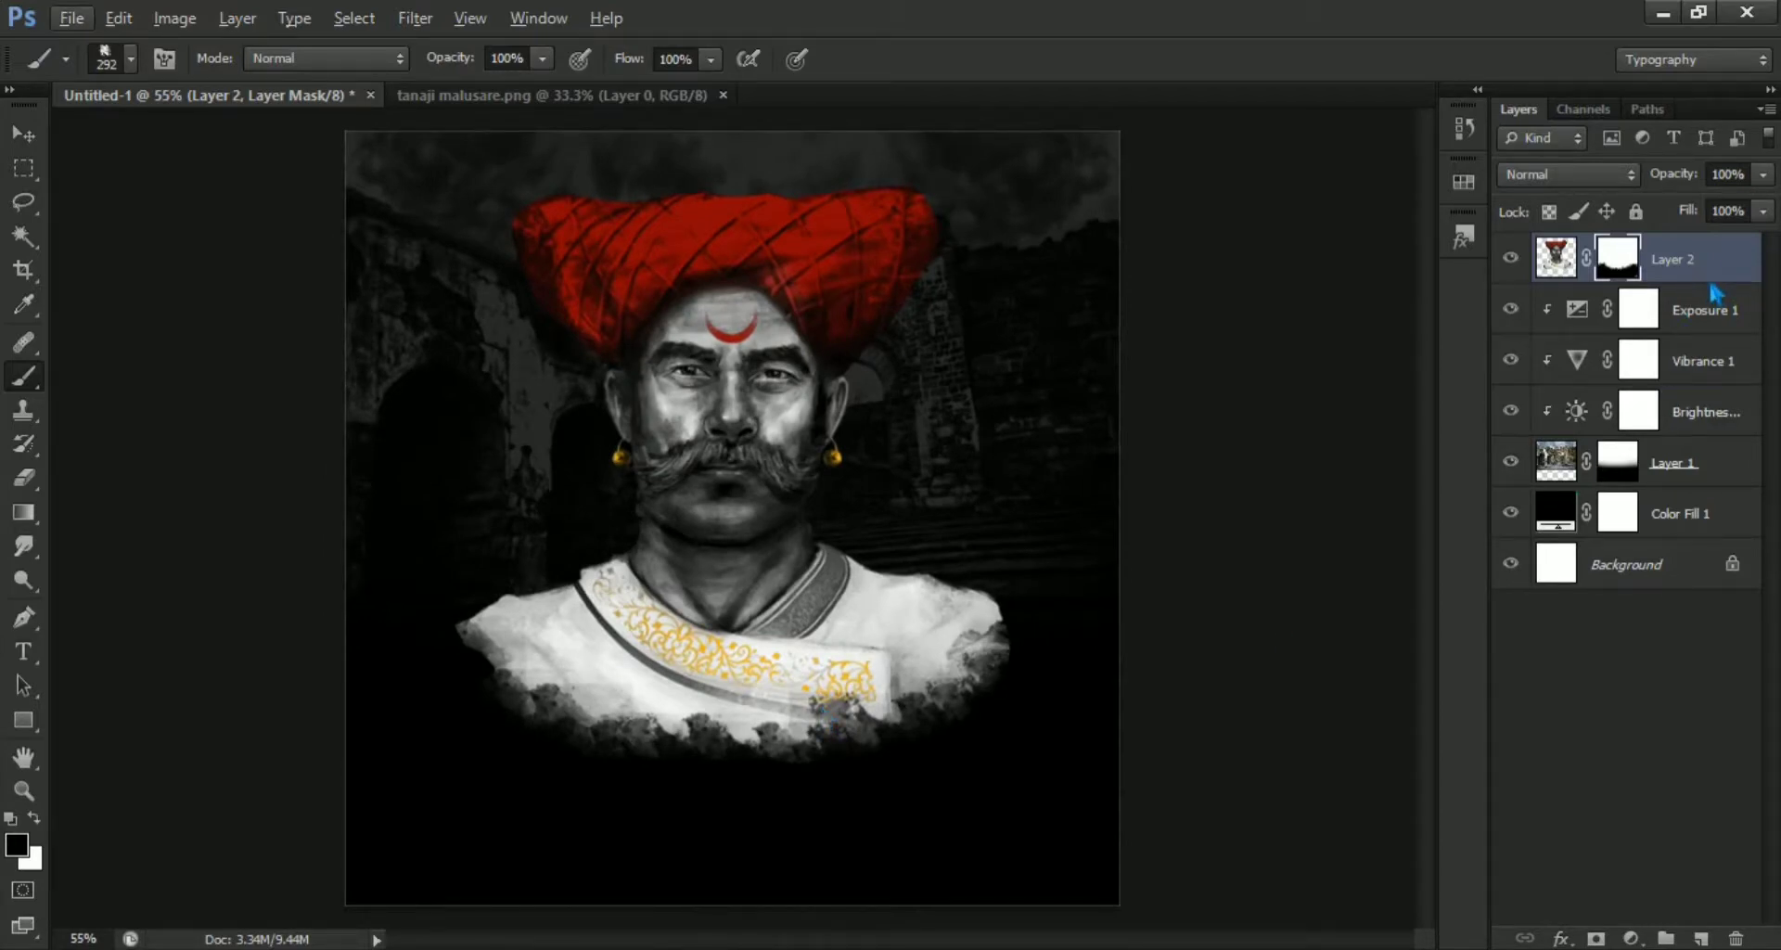
Check the Exposure 1 and Color Fill 1 layers, then close the tanaji malusare.png source image.
left_click(1712, 320)
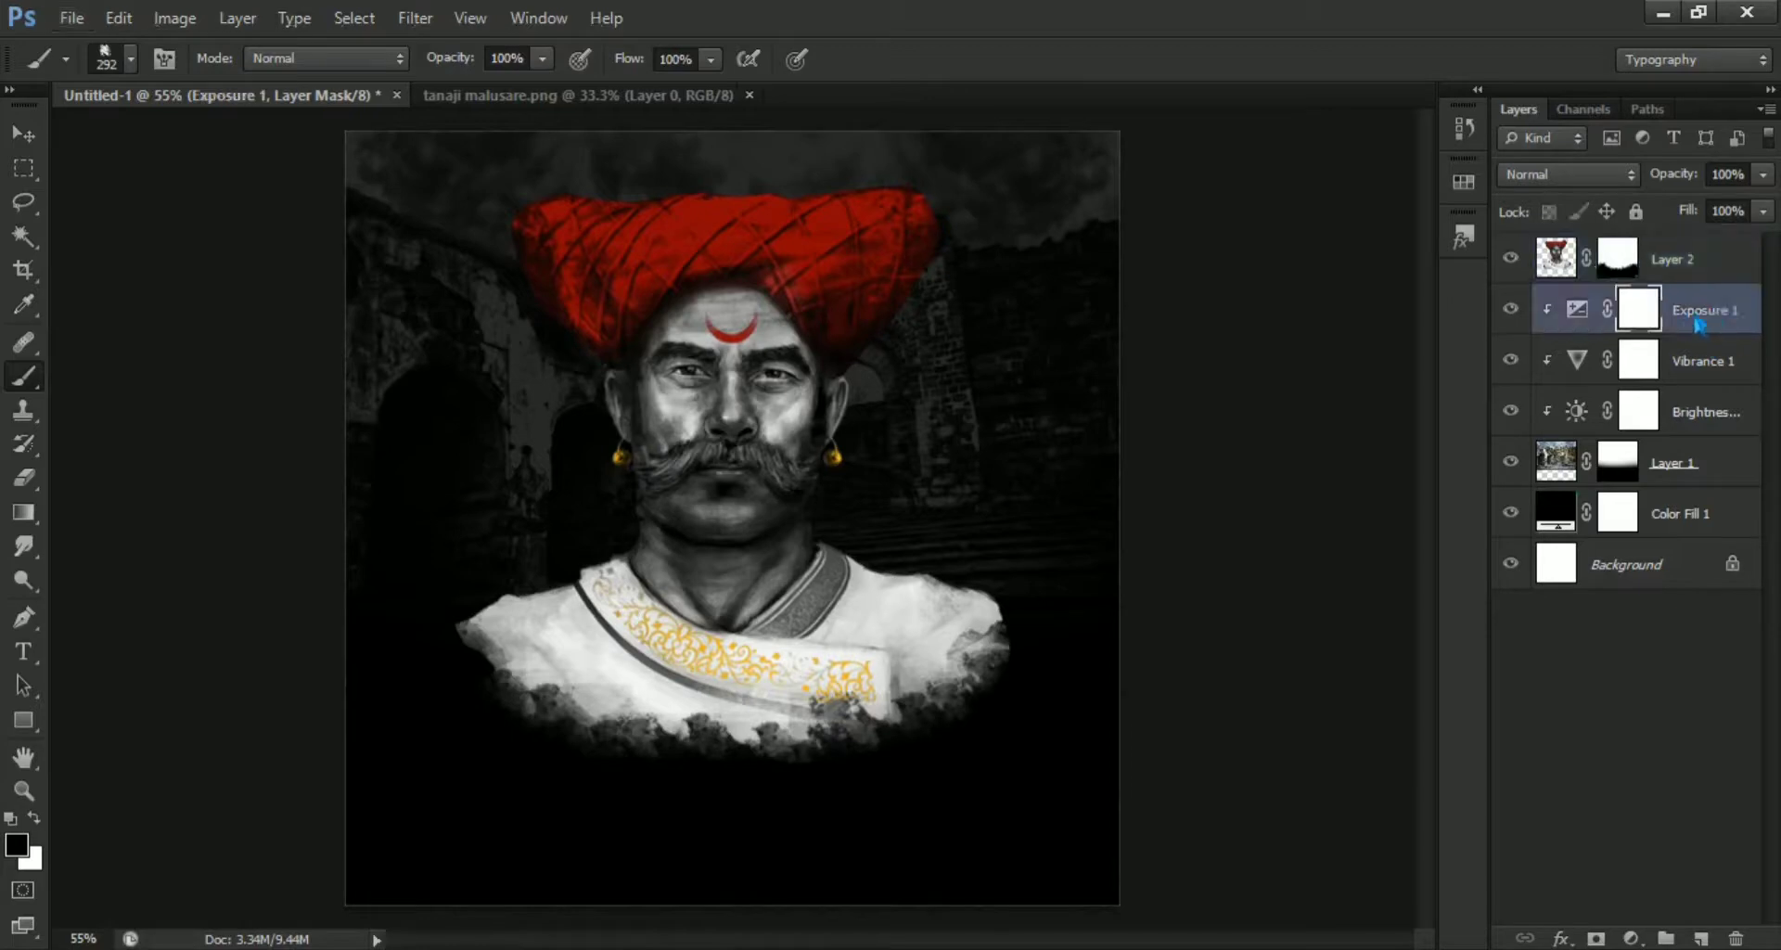
left_click(1677, 515)
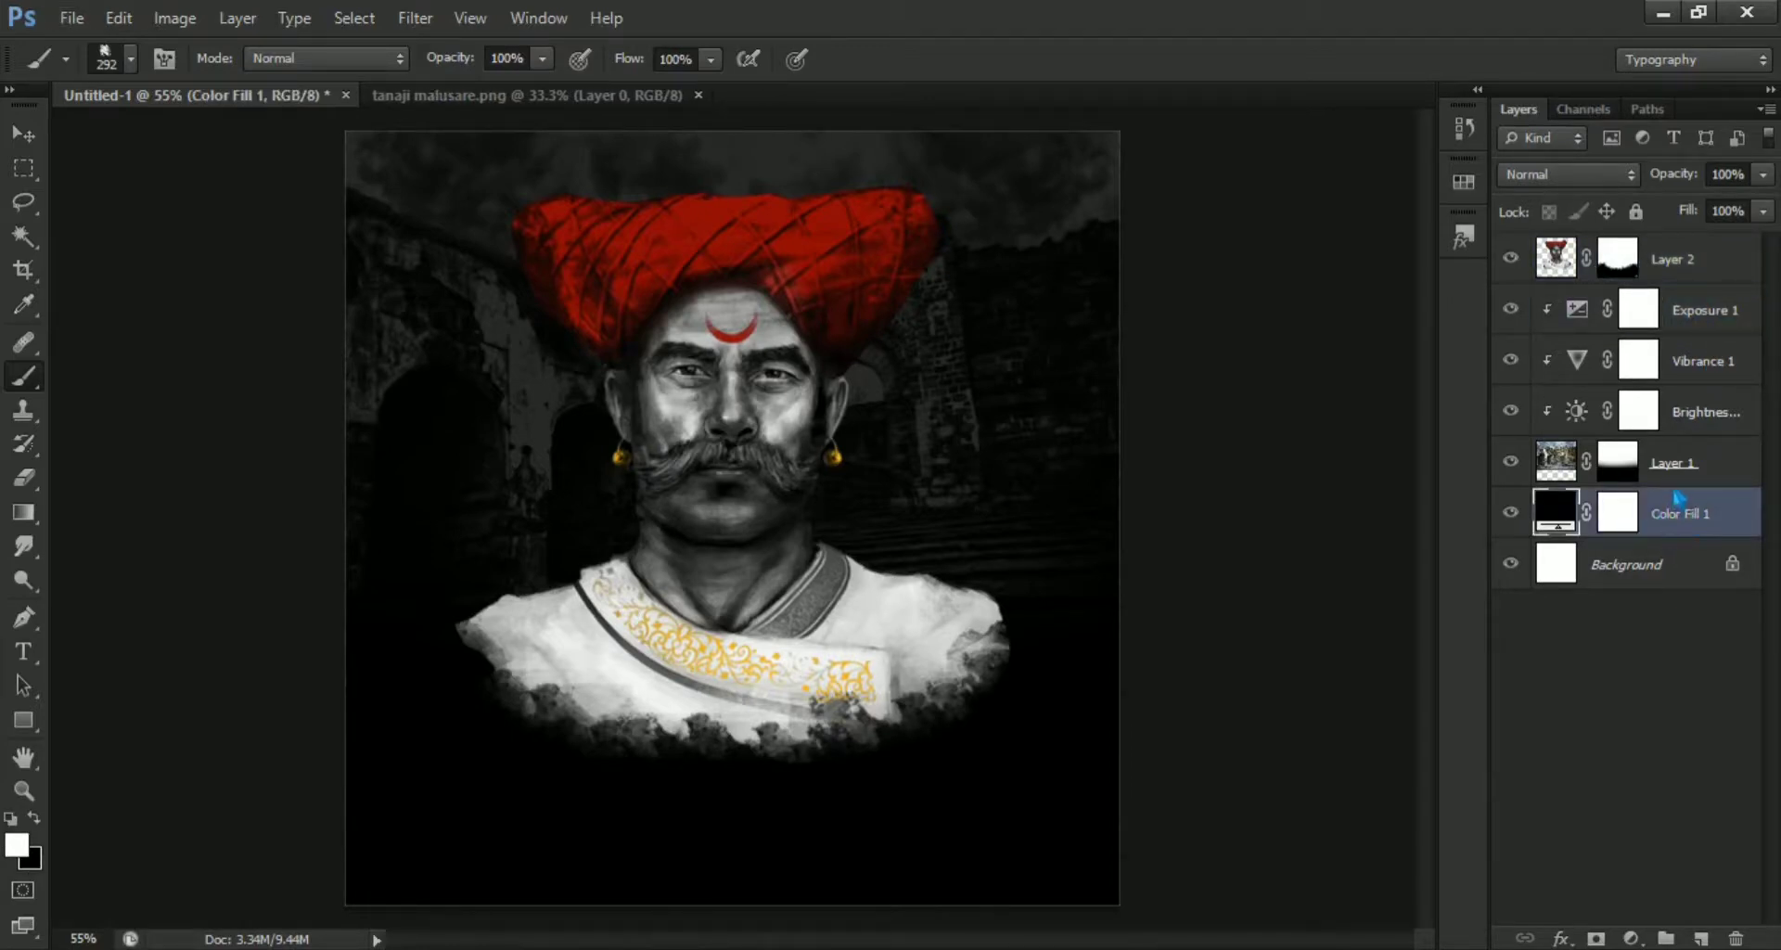
left_click(1700, 308)
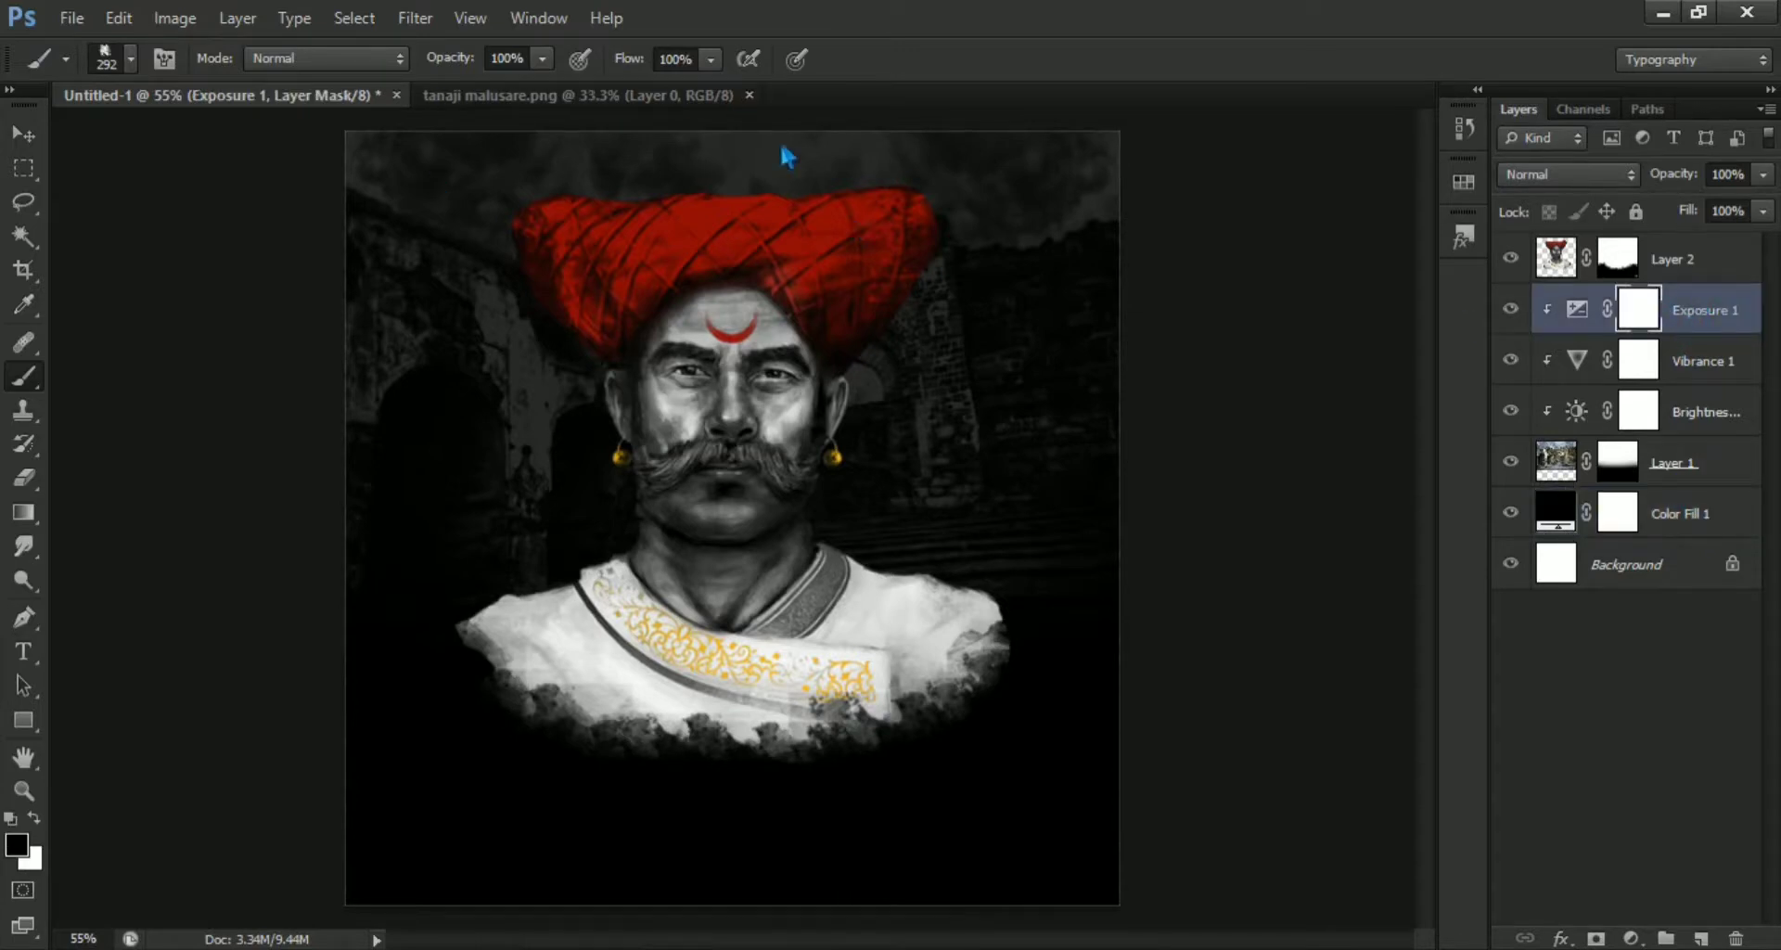
left_click(748, 95)
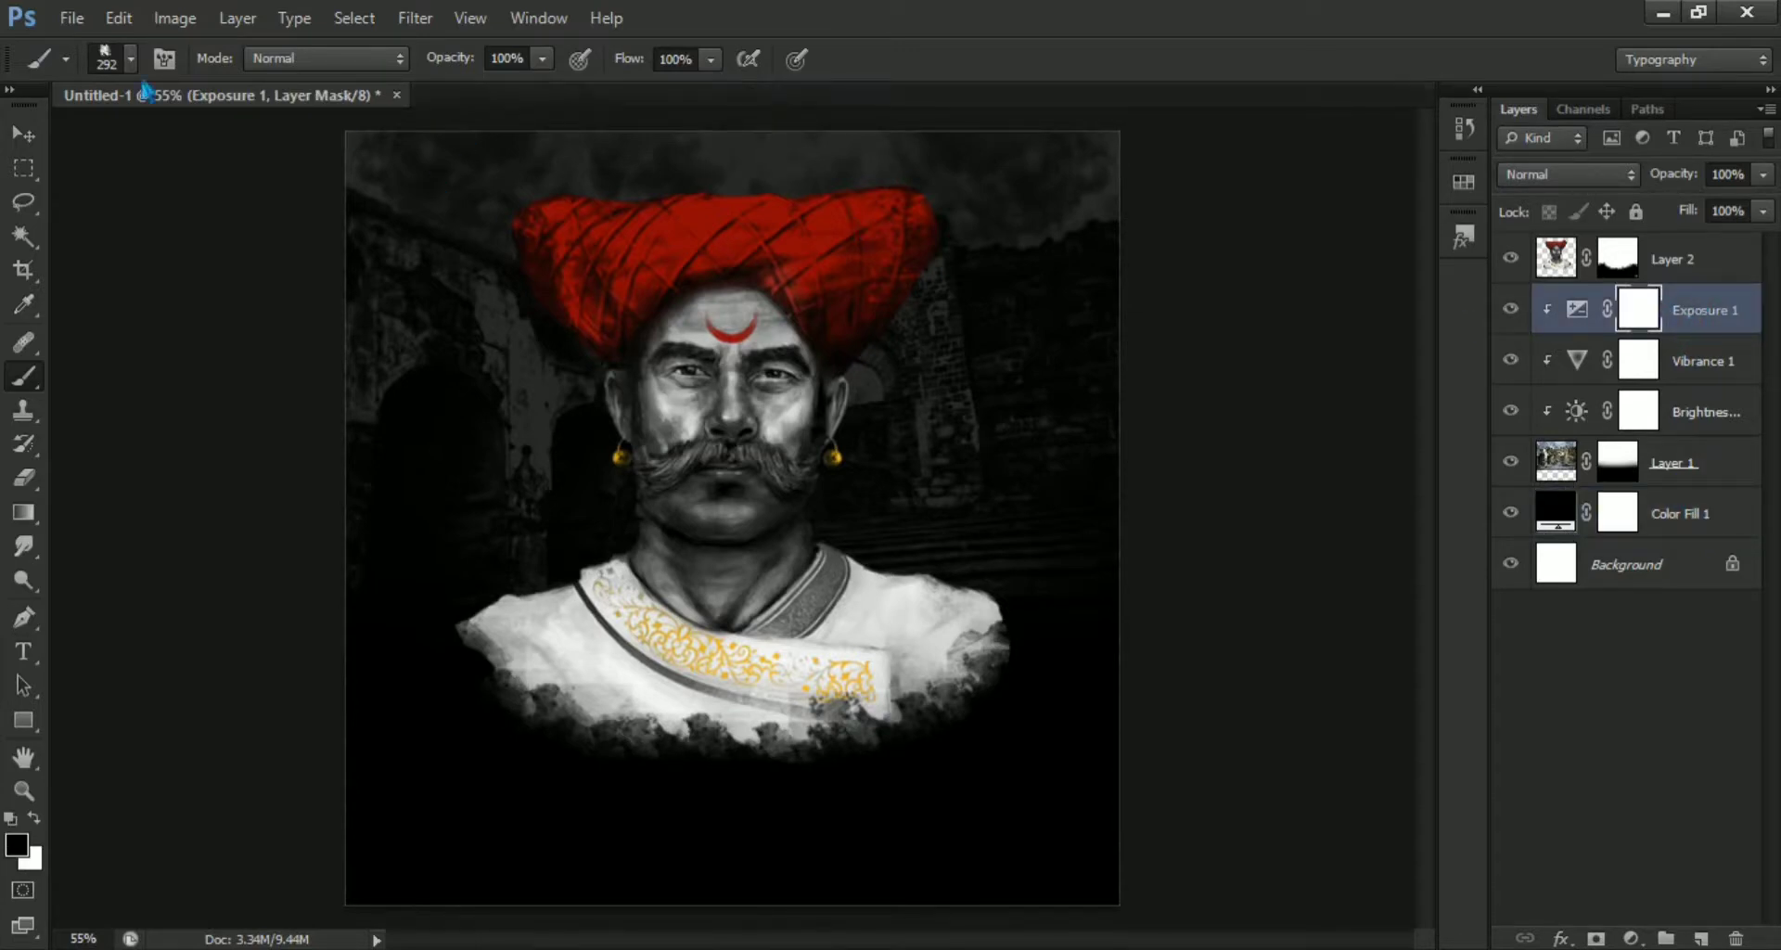
left_click(81, 21)
Open flag.png and drag the orange flag into the Untitled-1 poster.
left_click(253, 75)
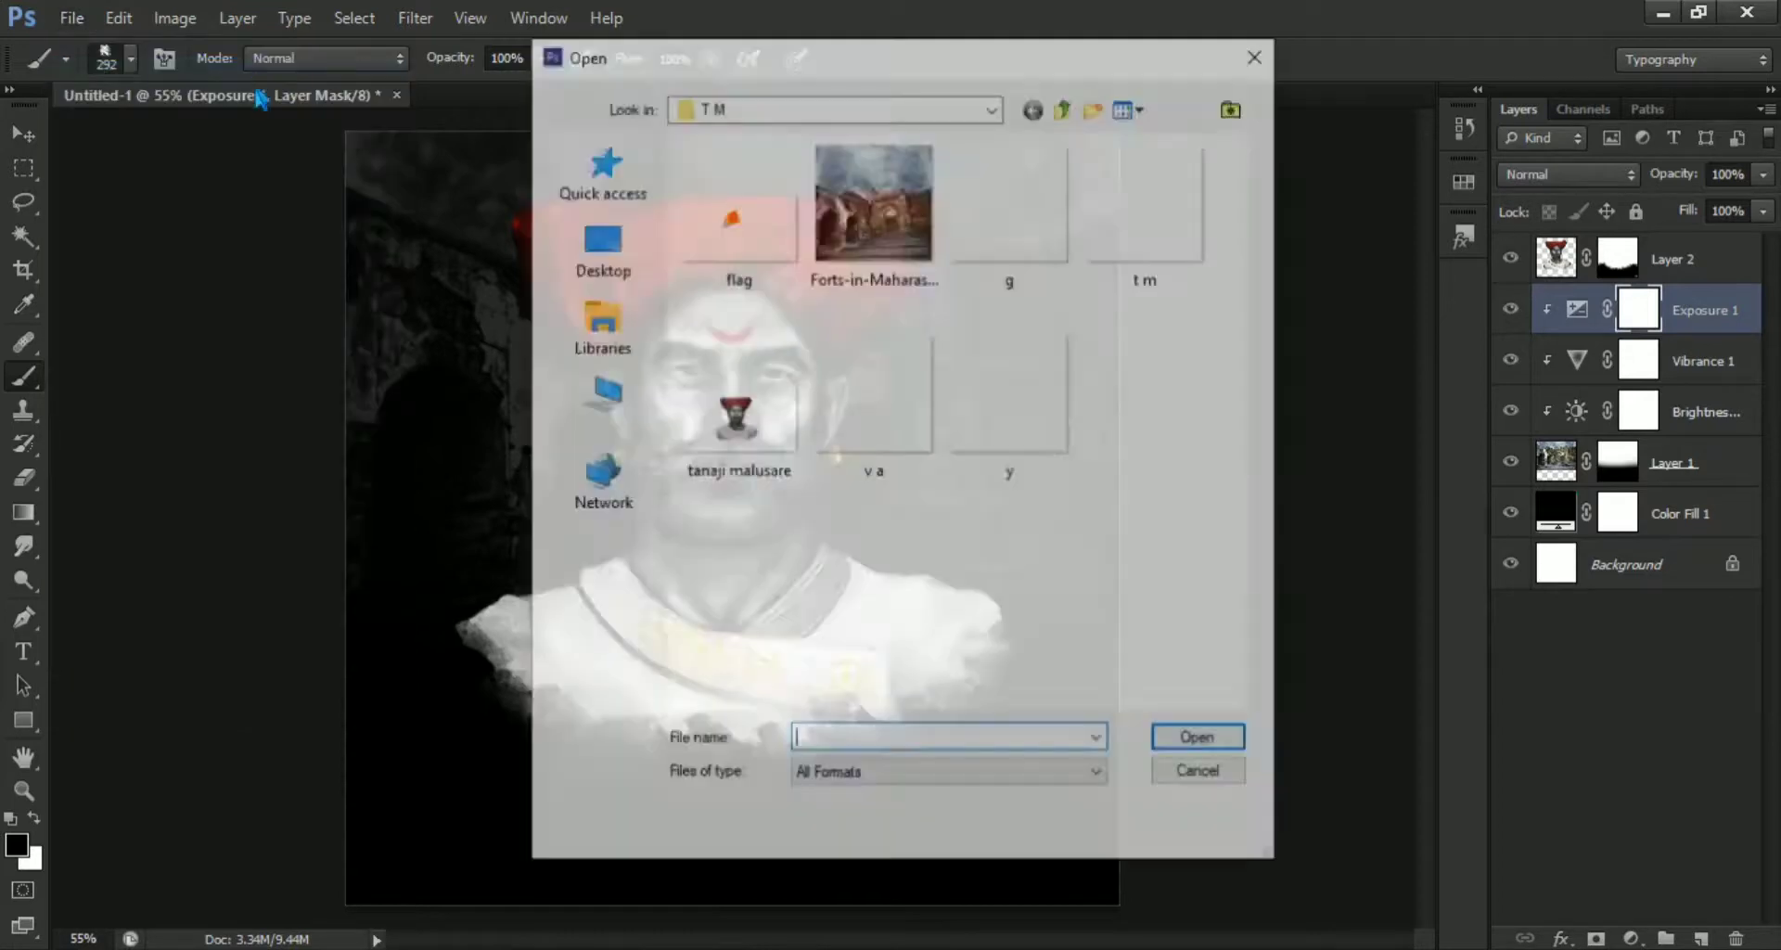
left_click(779, 274)
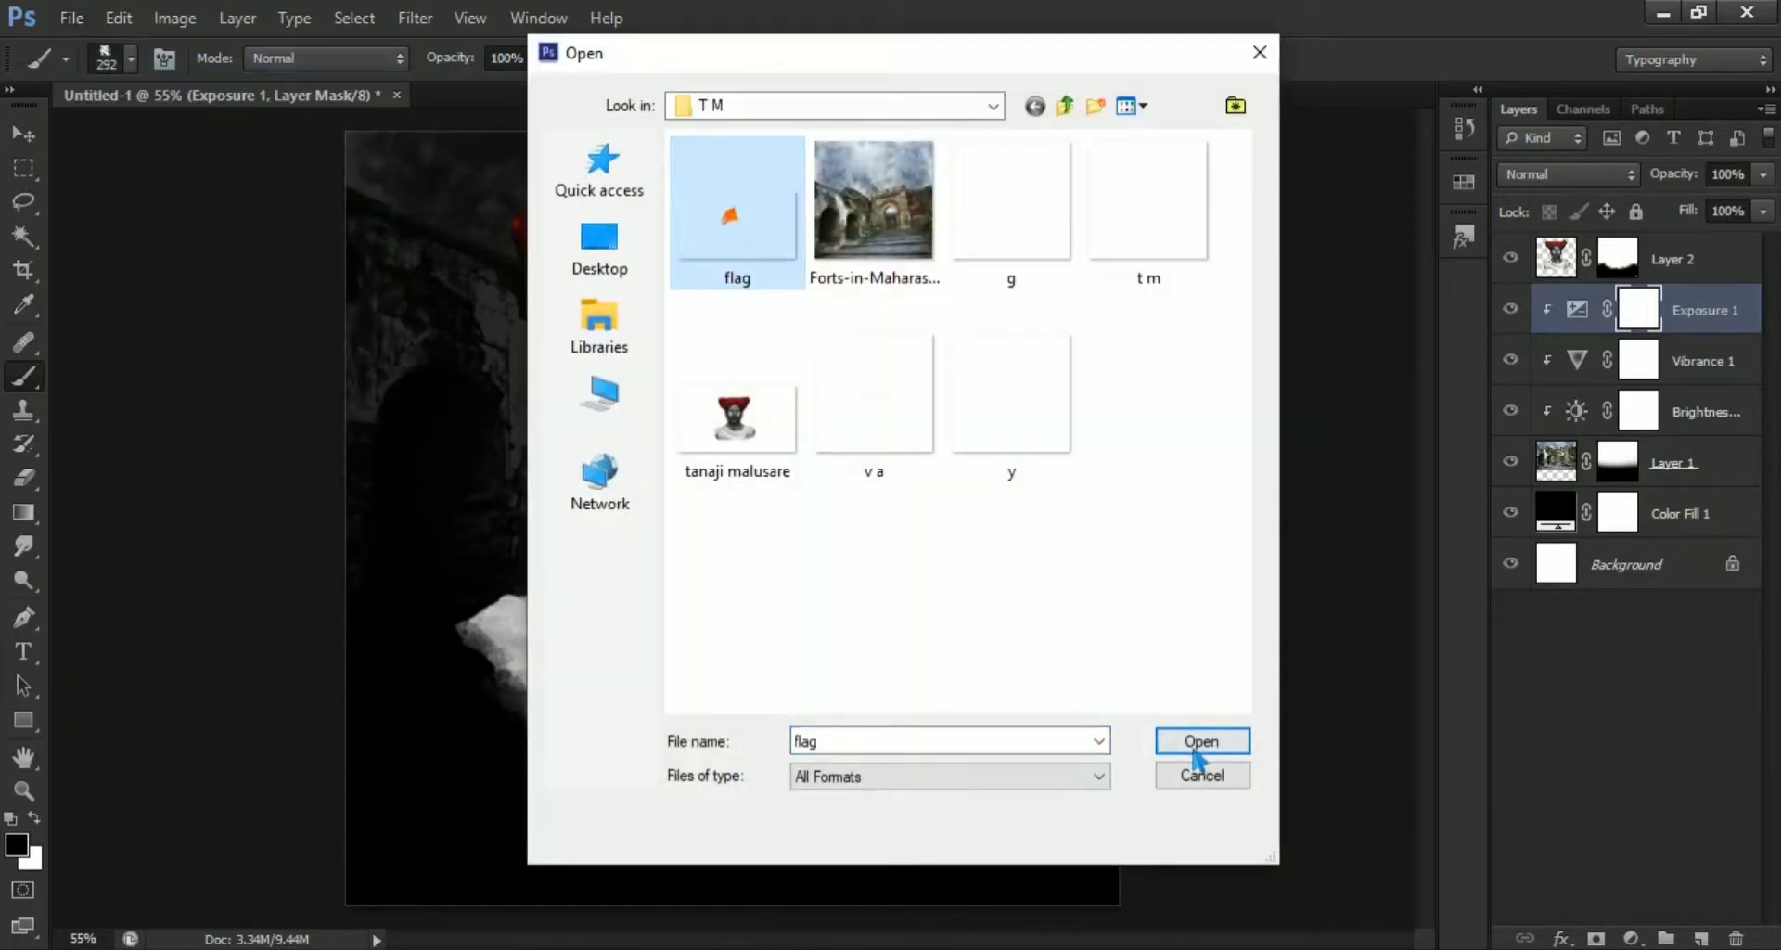
left_click(1197, 744)
left_click(23, 134)
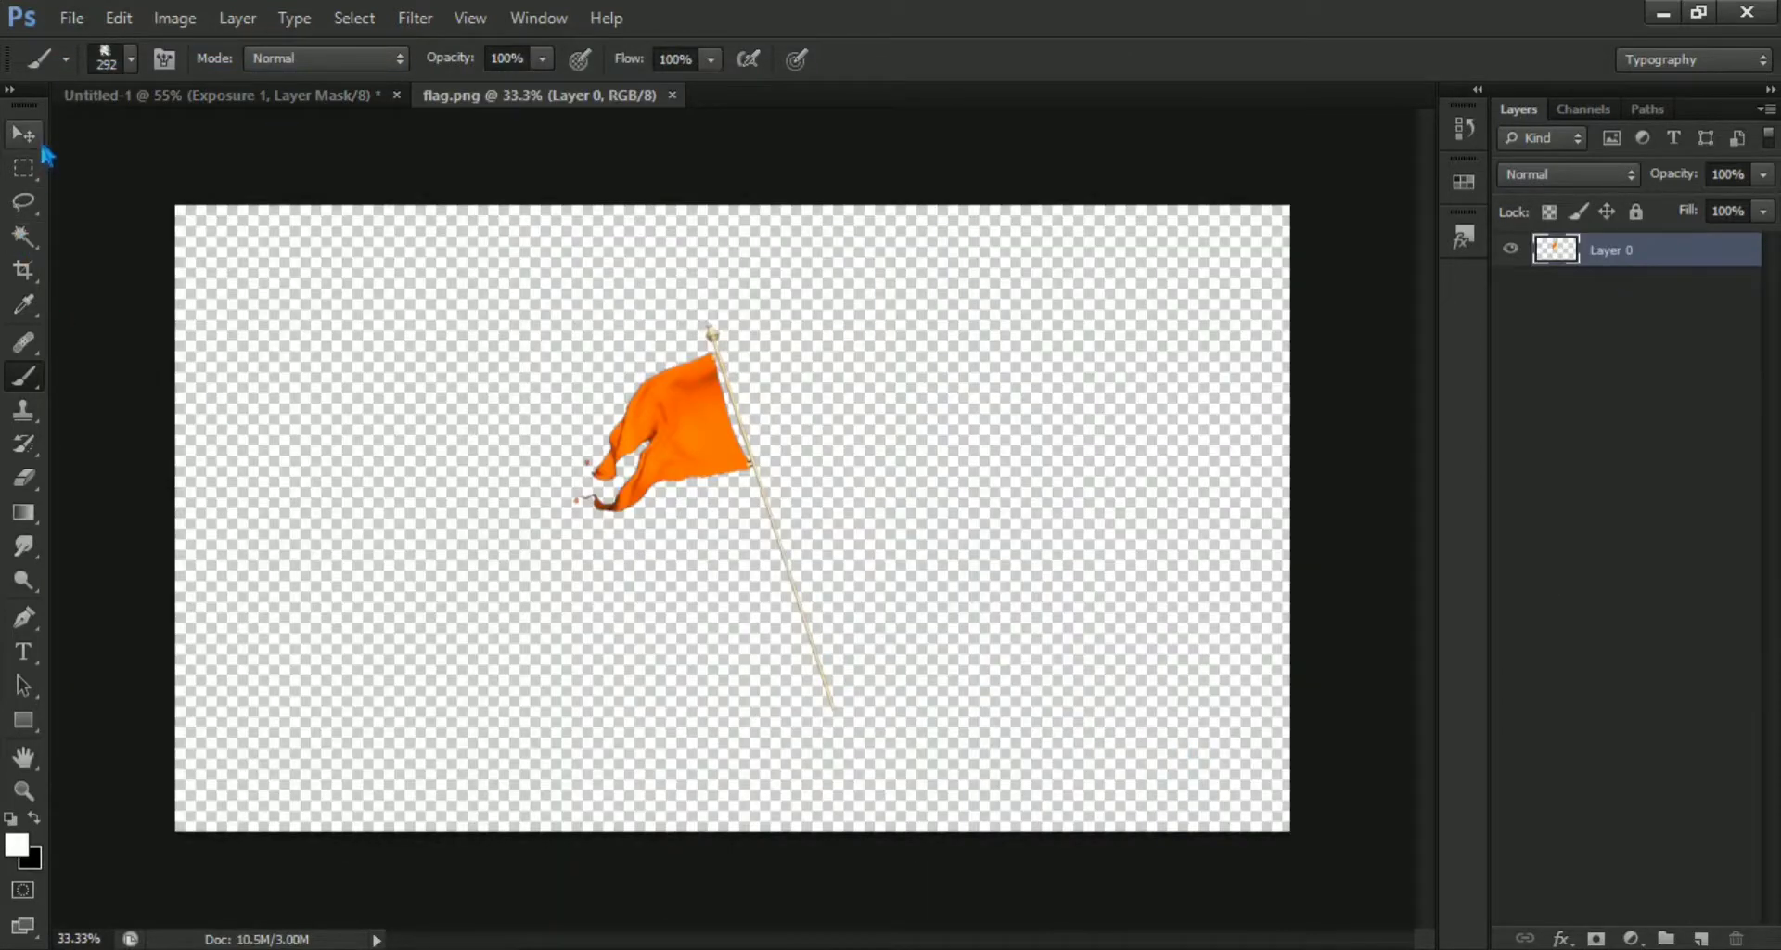
mouse_move(711, 452)
left_mouse_down()
mouse_move(230, 120)
mouse_move(624, 499)
mouse_move(567, 487)
mouse_move(535, 505)
left_mouse_up()
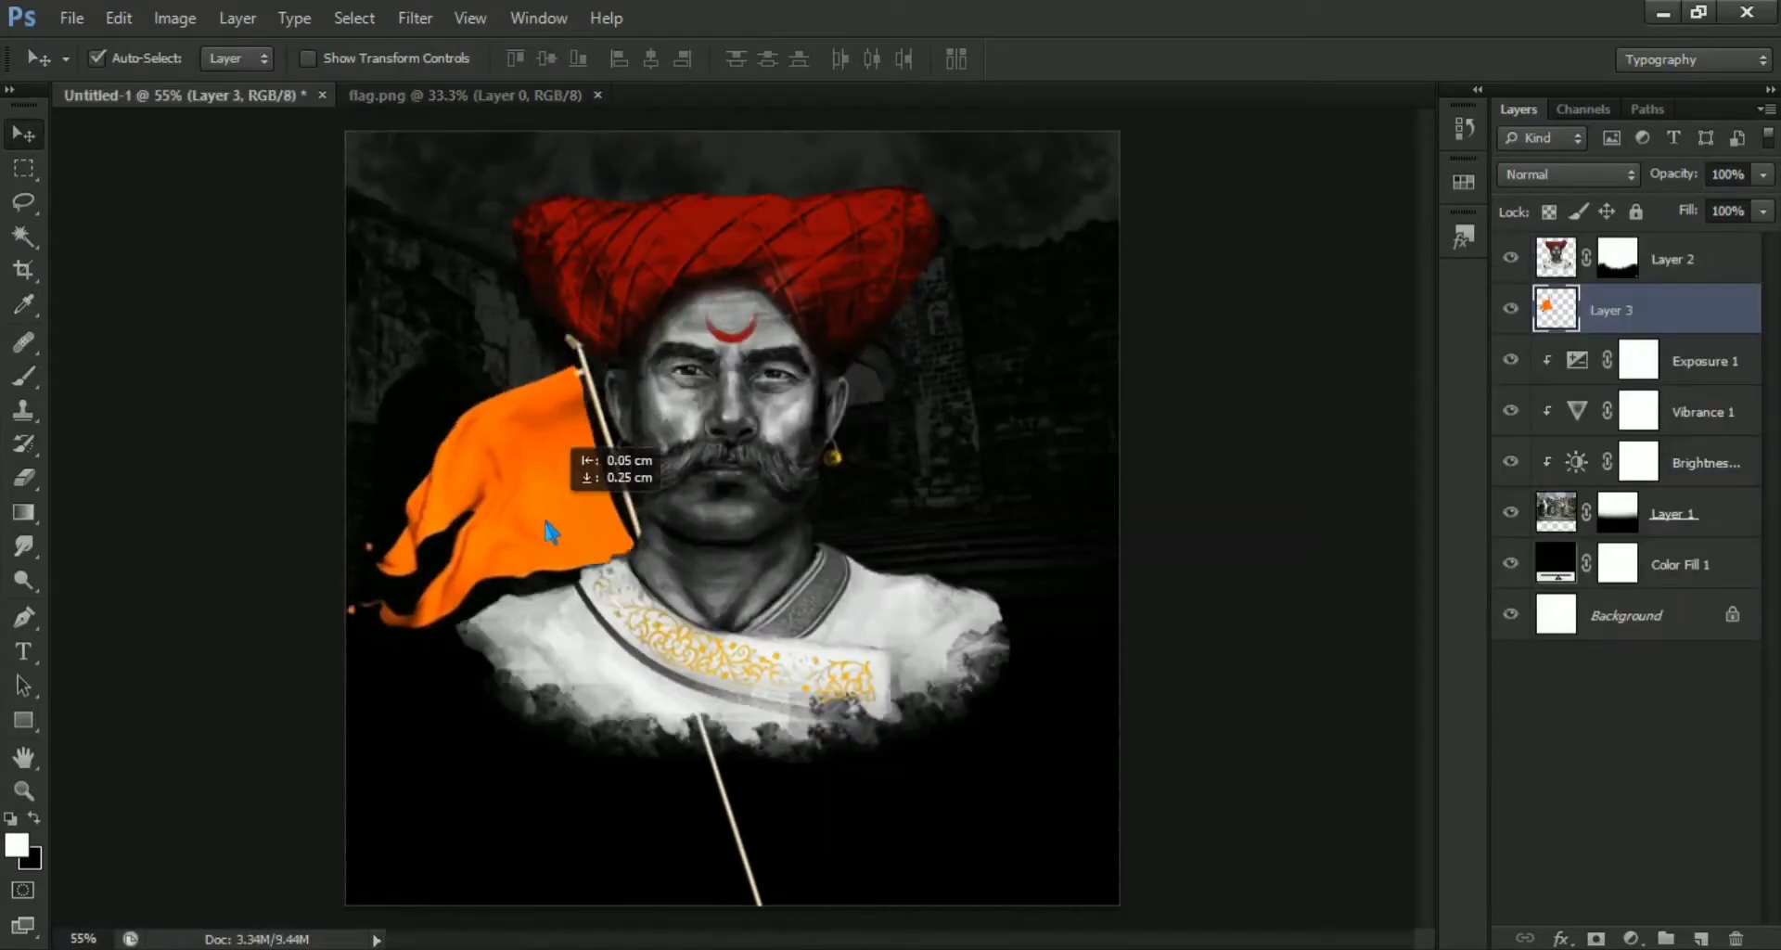
Scale the flag to about 60.6% and place it at the warrior's left shoulder.
key("ctrl+t")
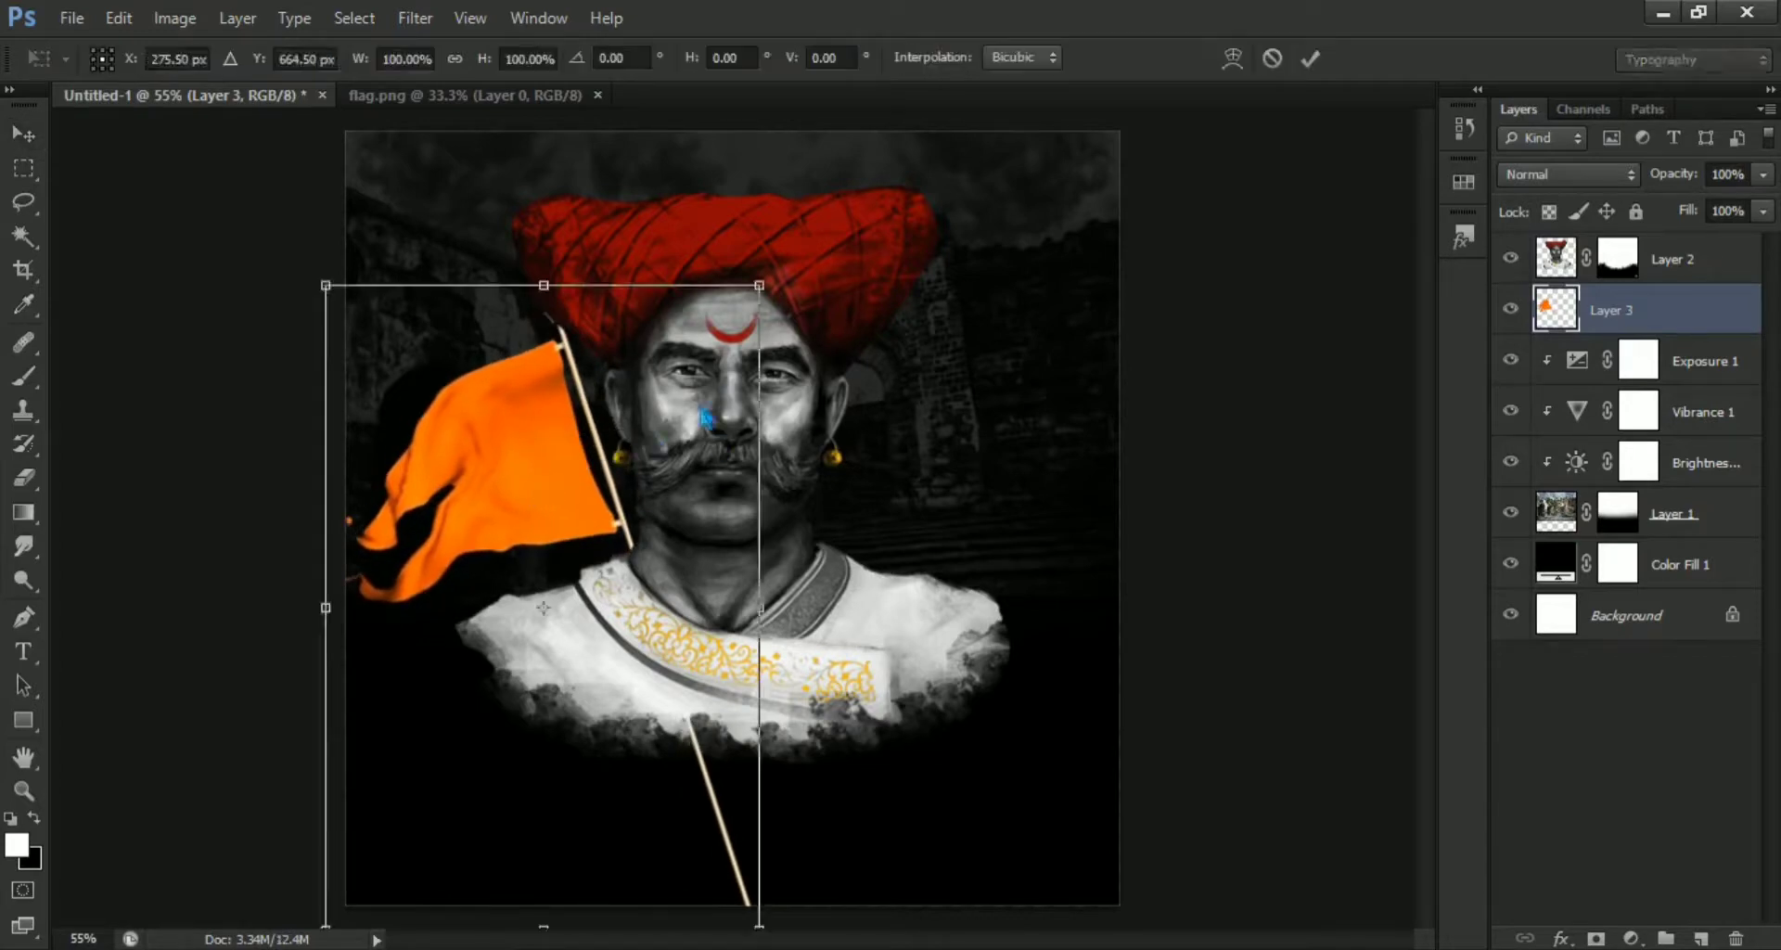
left_click_drag(770, 288, 665, 423)
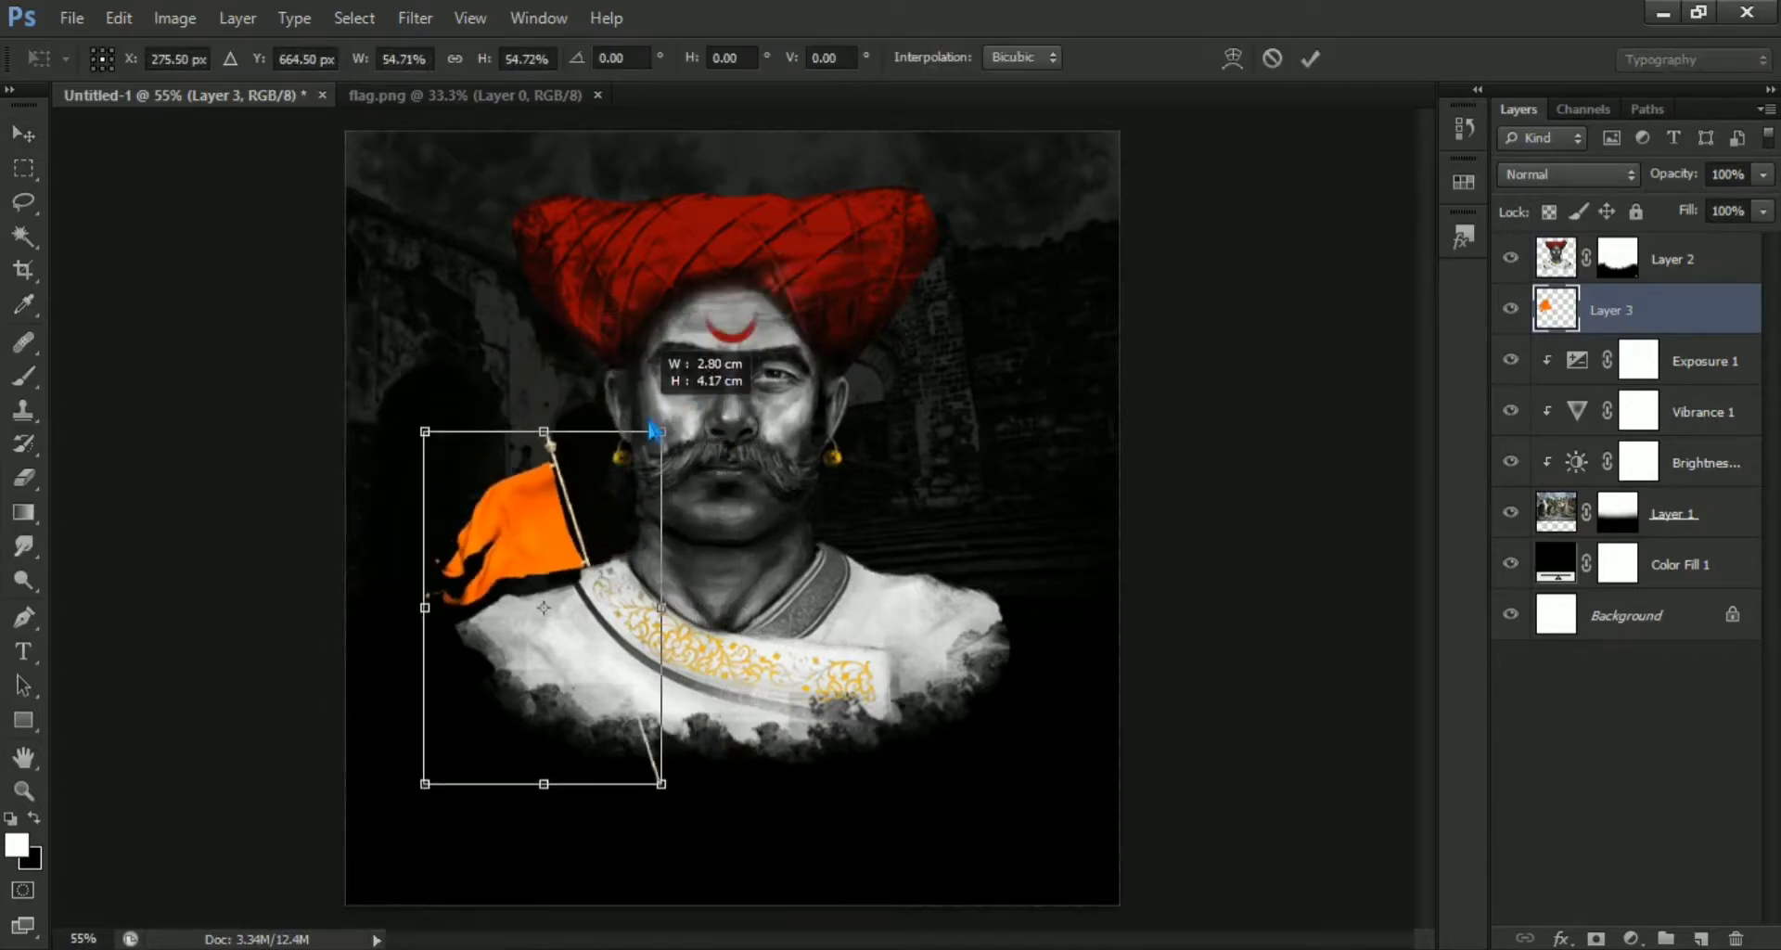
left_click_drag(637, 484, 639, 464)
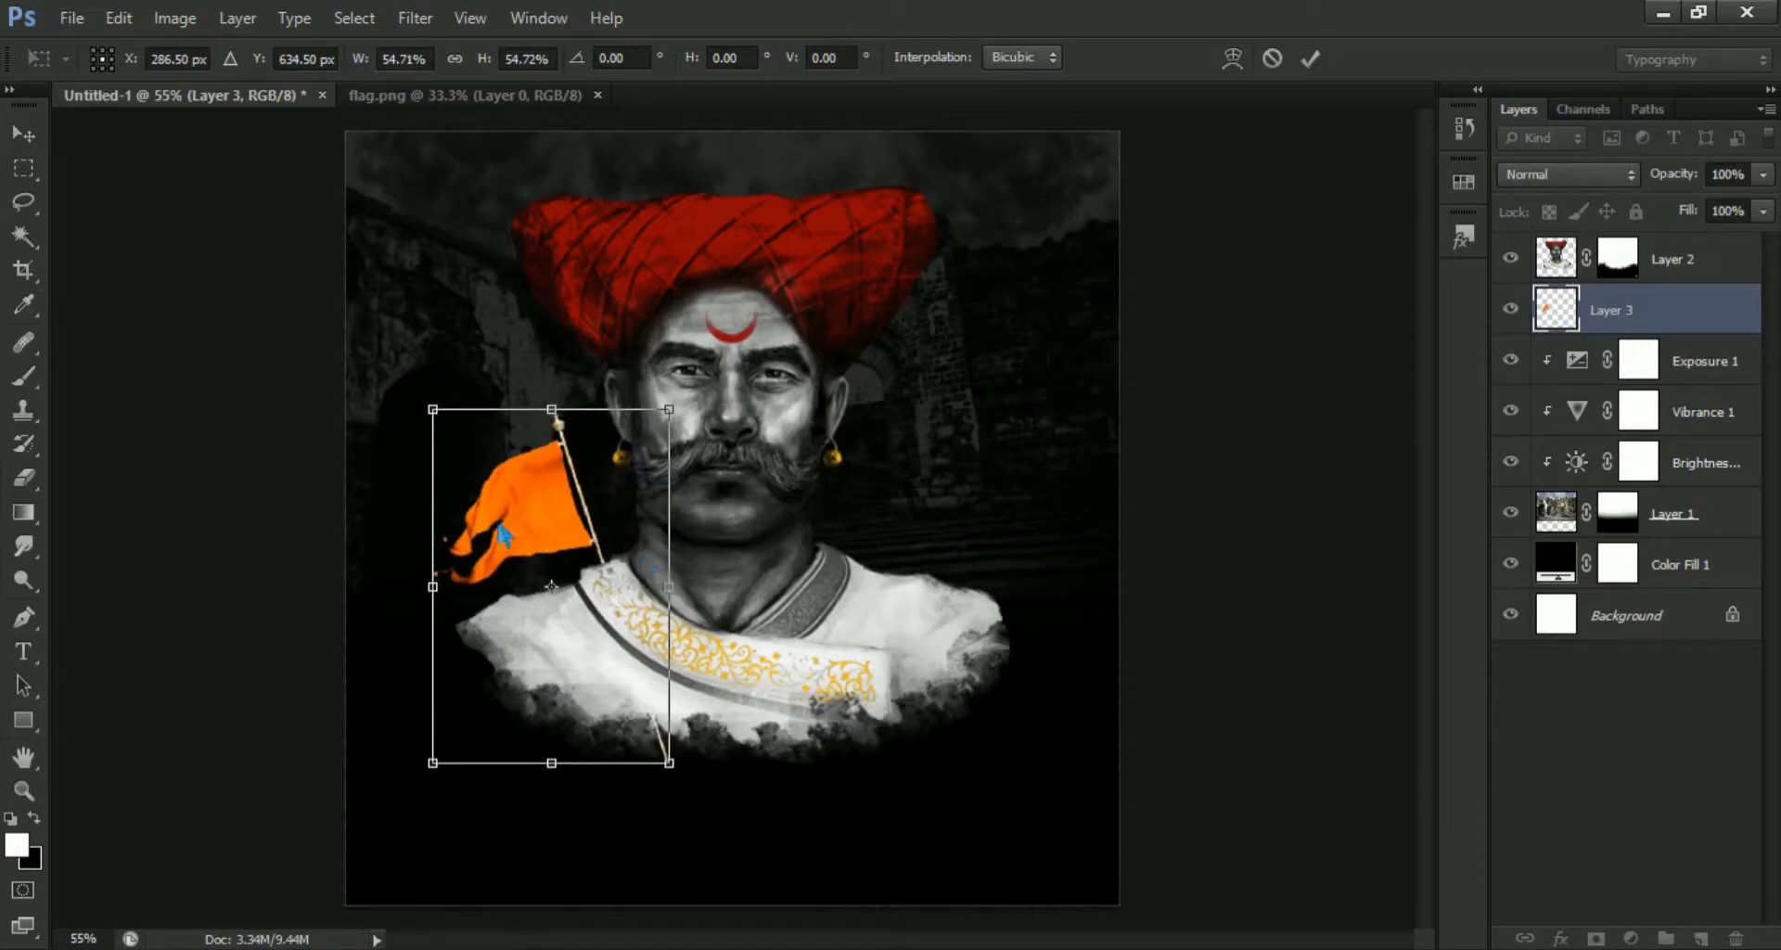
left_click_drag(576, 509, 589, 490)
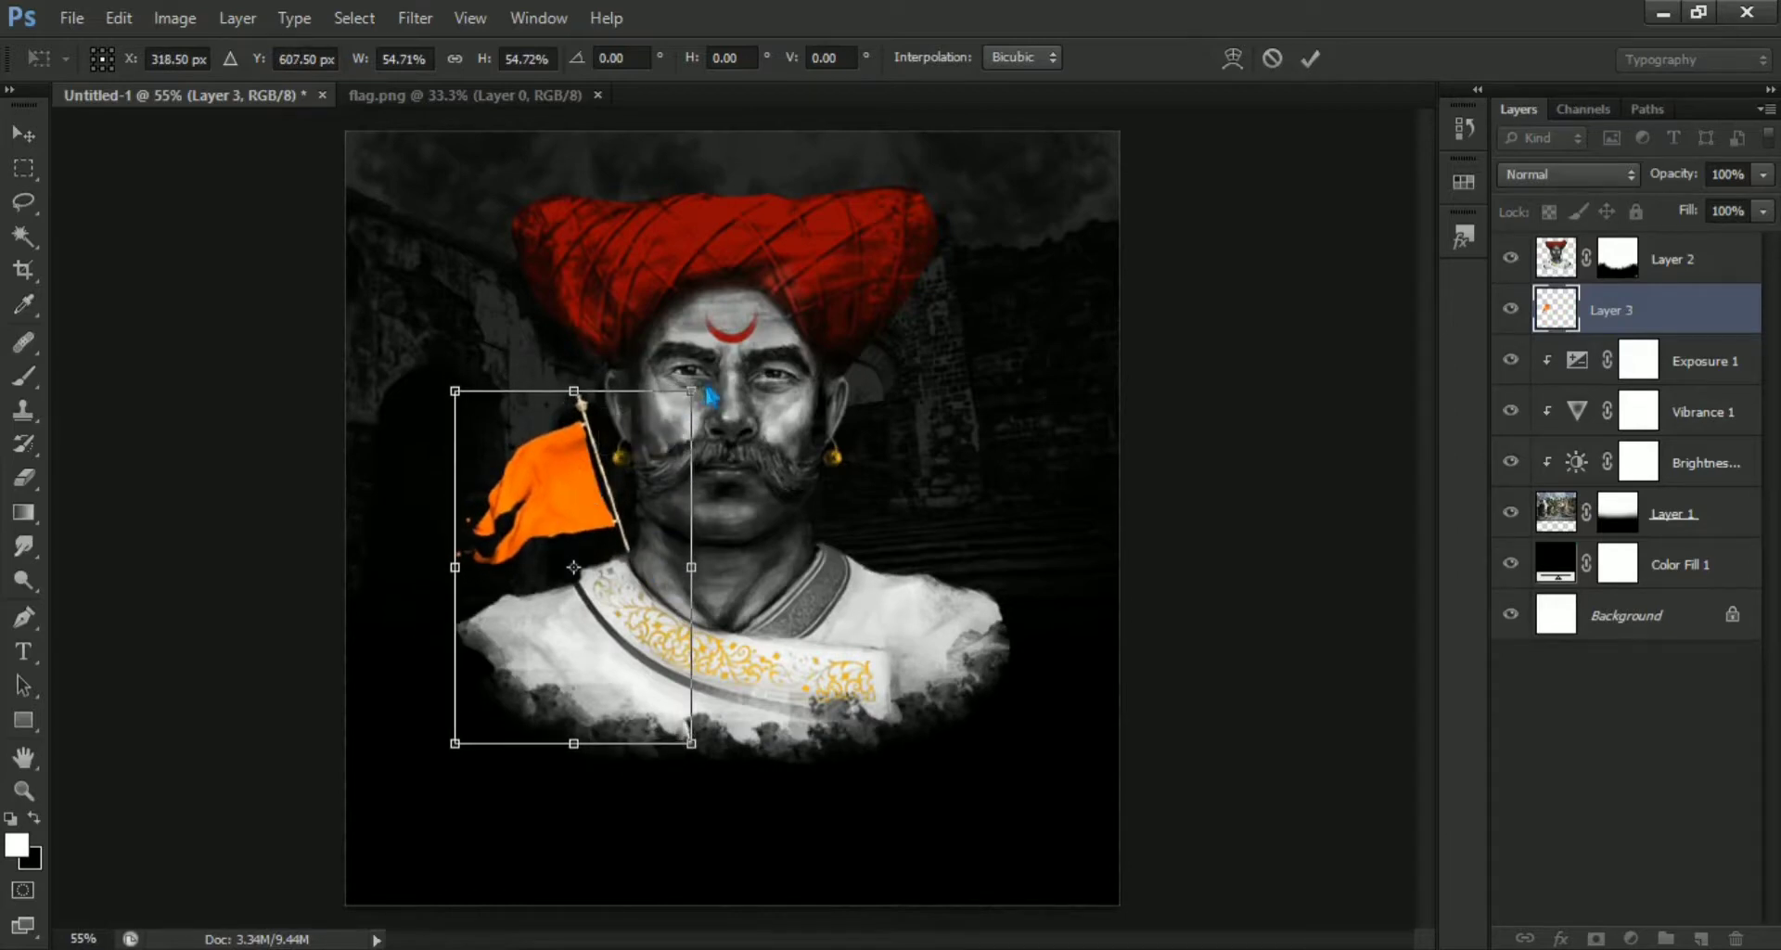
left_click_drag(710, 396, 639, 446)
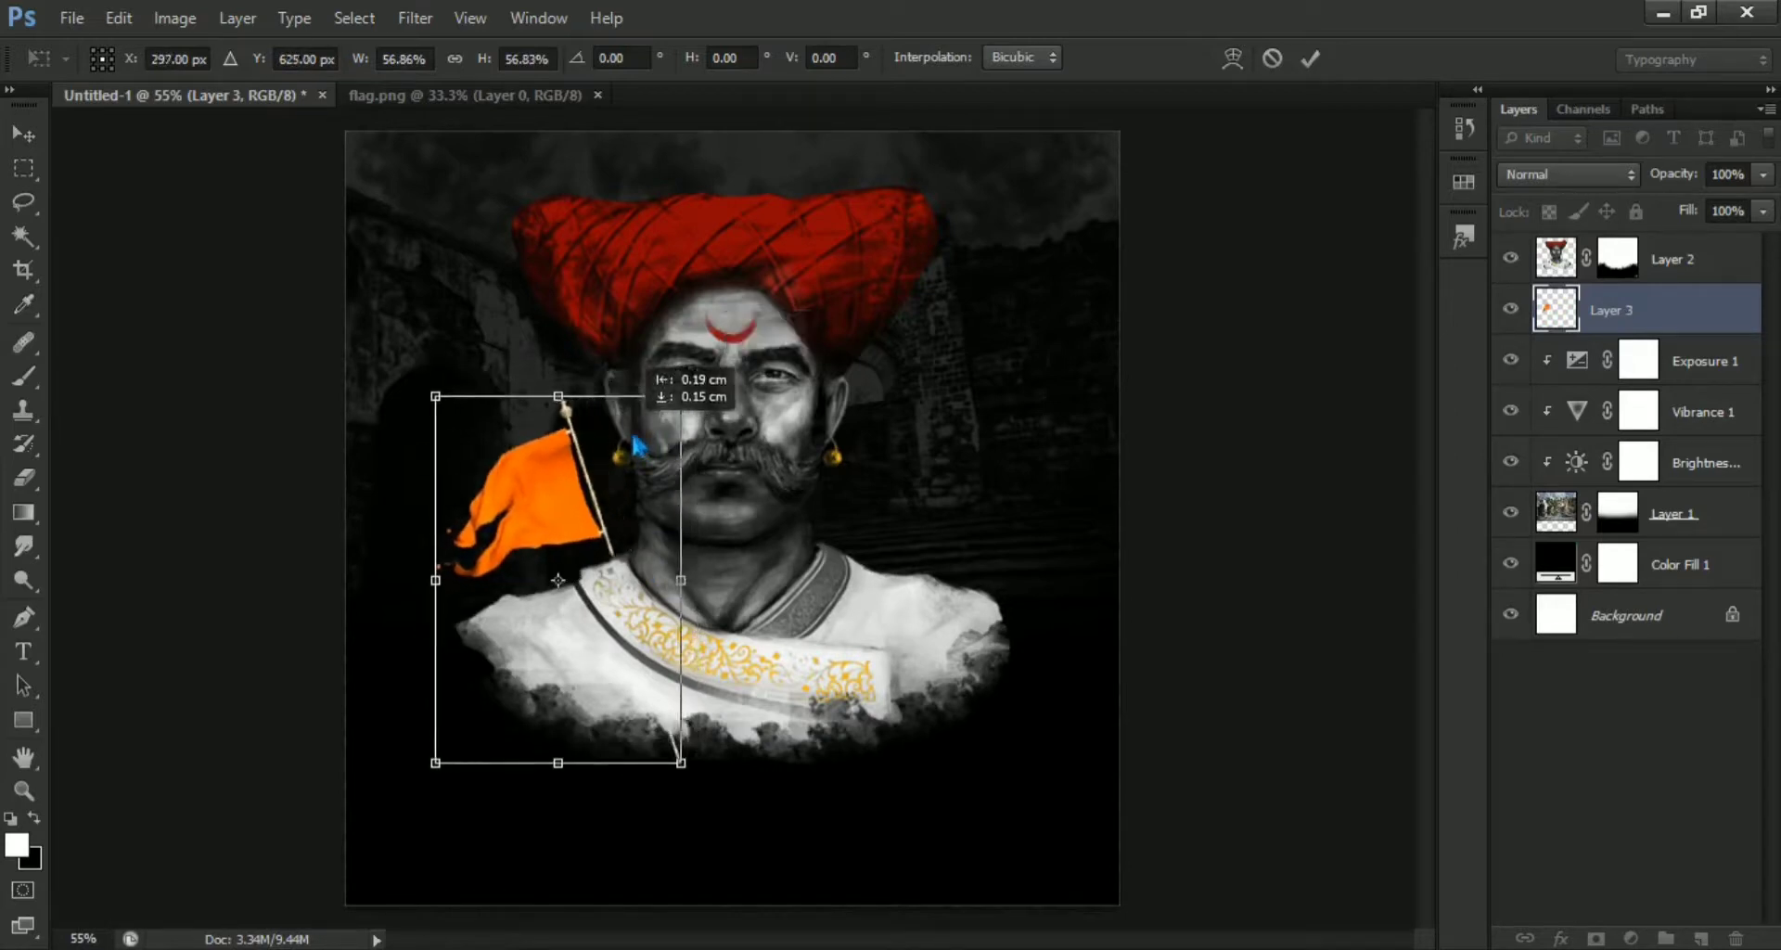
left_click_drag(695, 396, 709, 390)
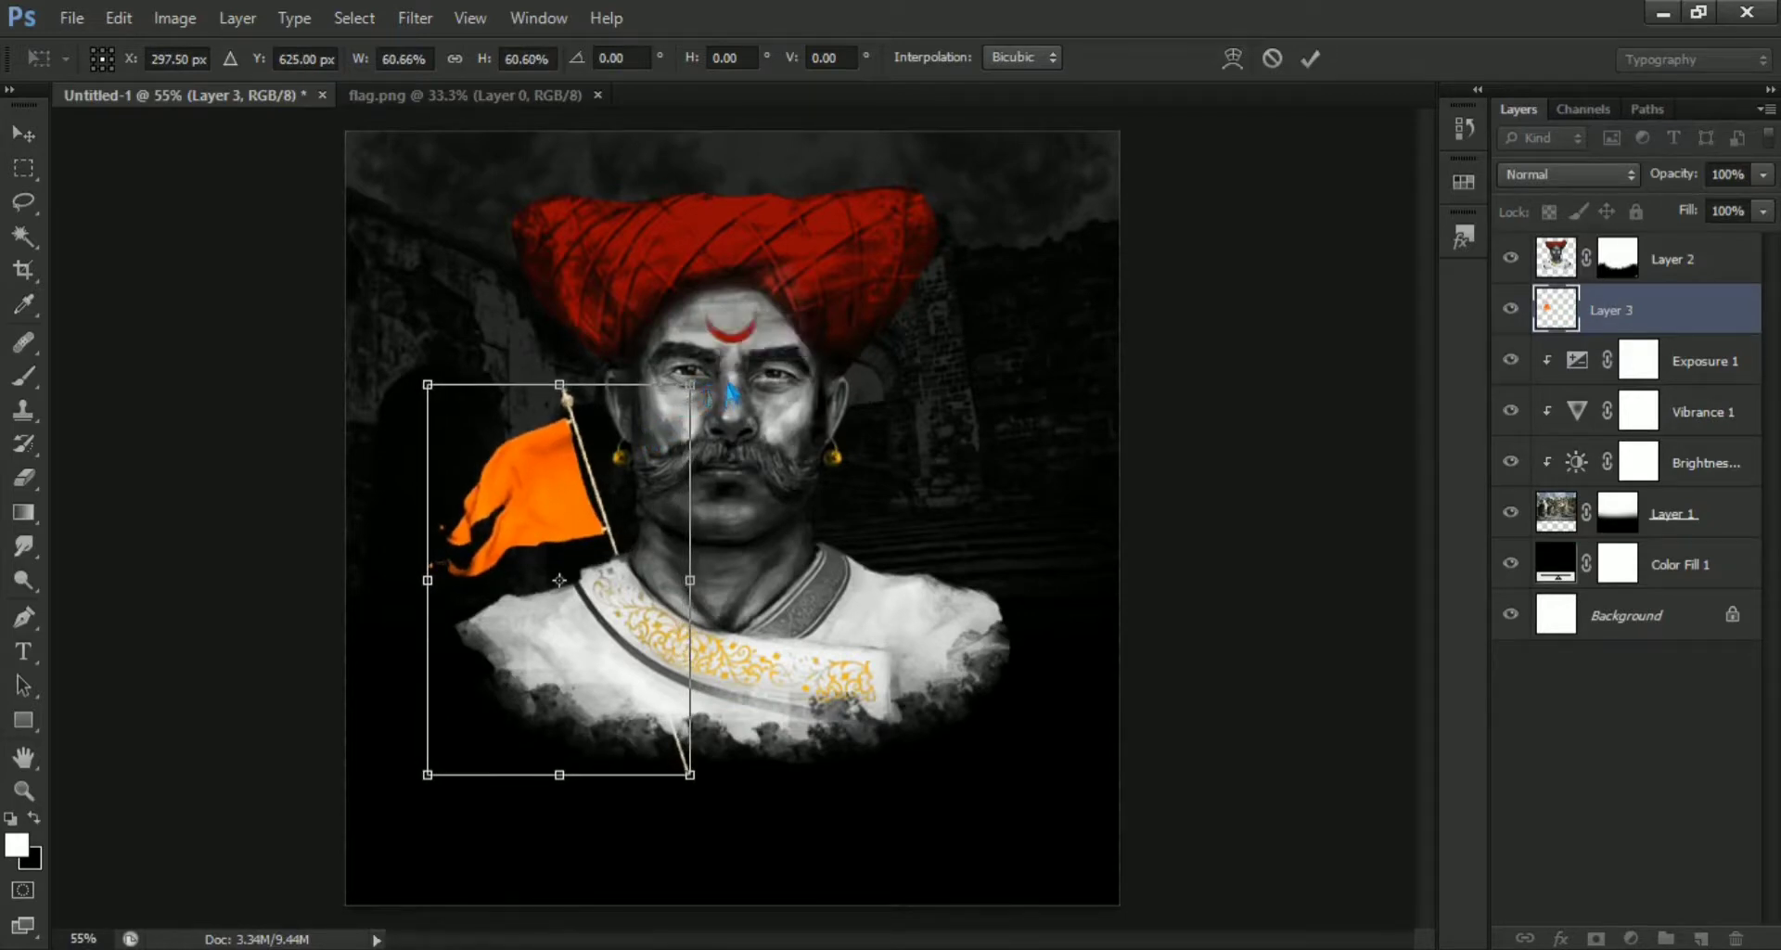
key("Up")
key("Up")
key("Up")
key("Return")
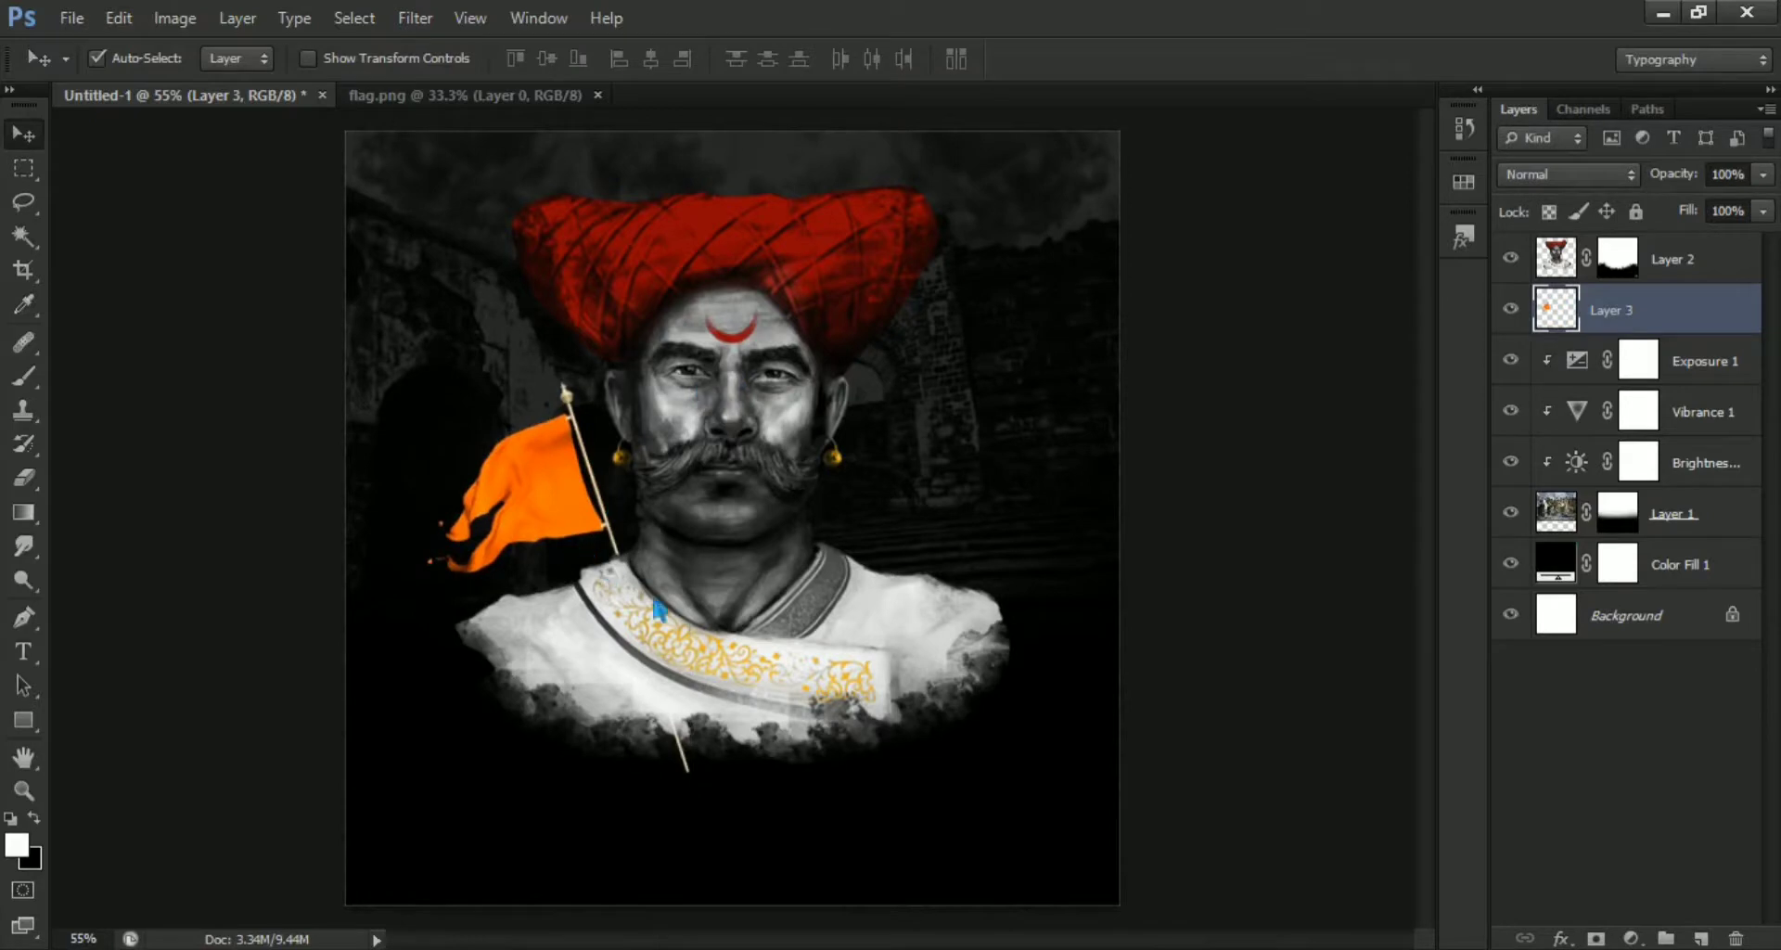
Mask the flag layer, hiding the pole below the shoulder with a 292 px 0%-hardness brush.
left_click(1595, 939)
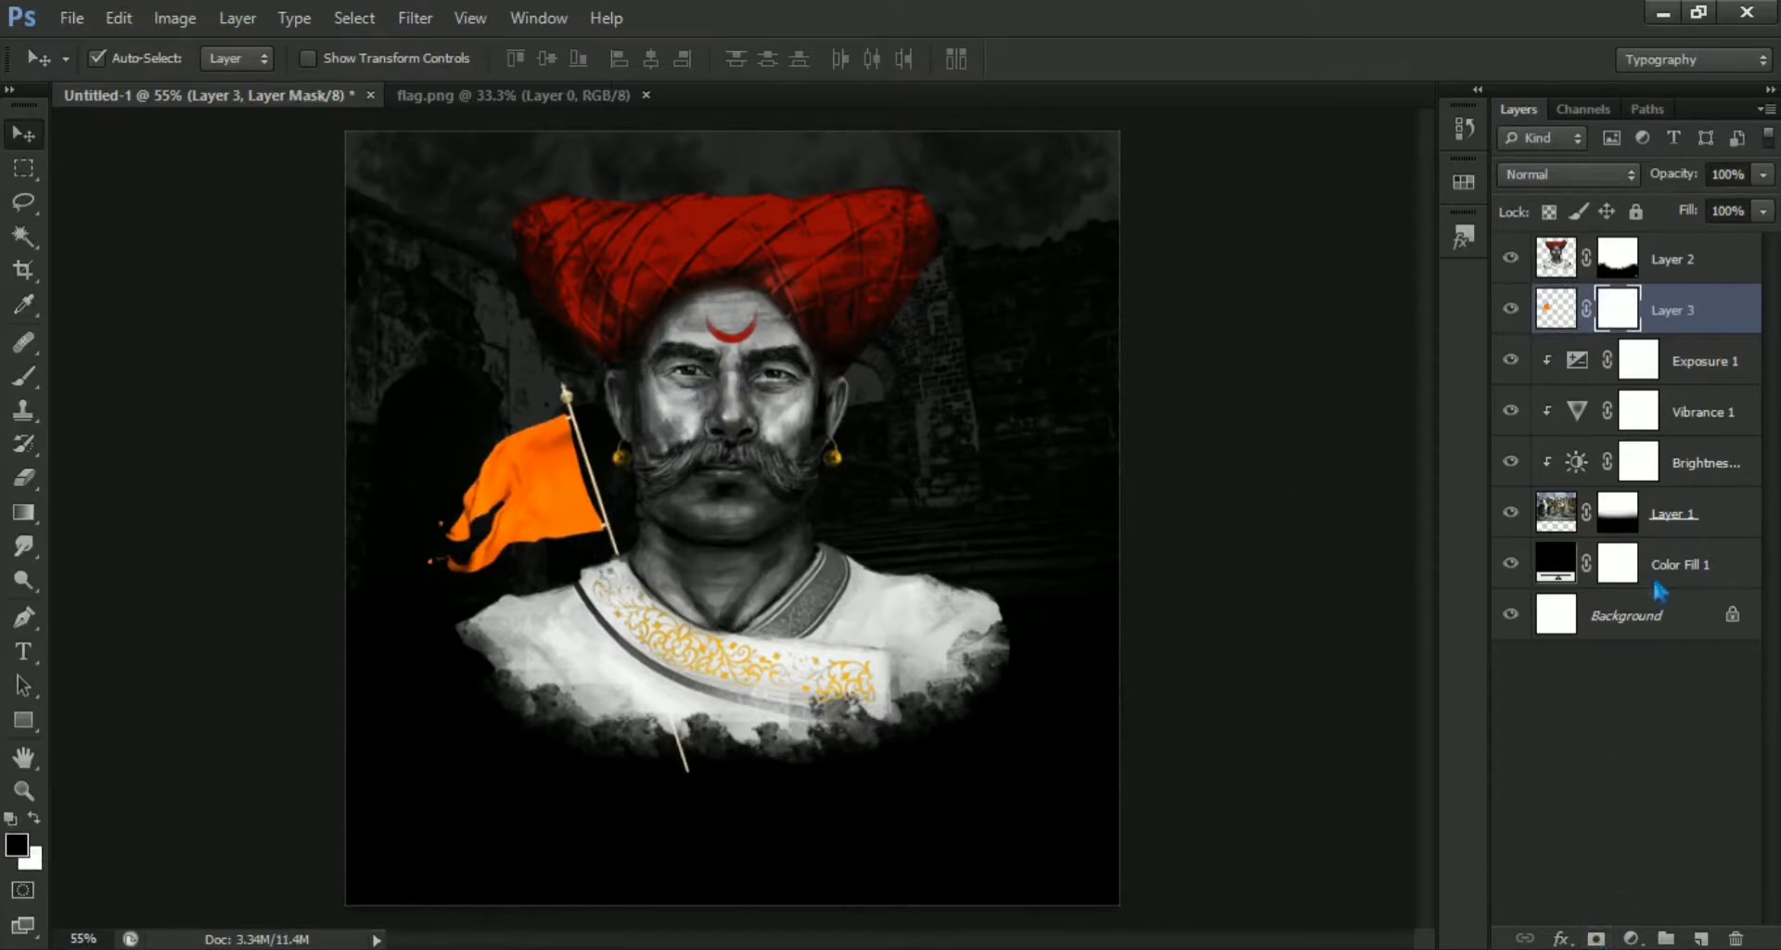
left_click(26, 379)
left_click(131, 59)
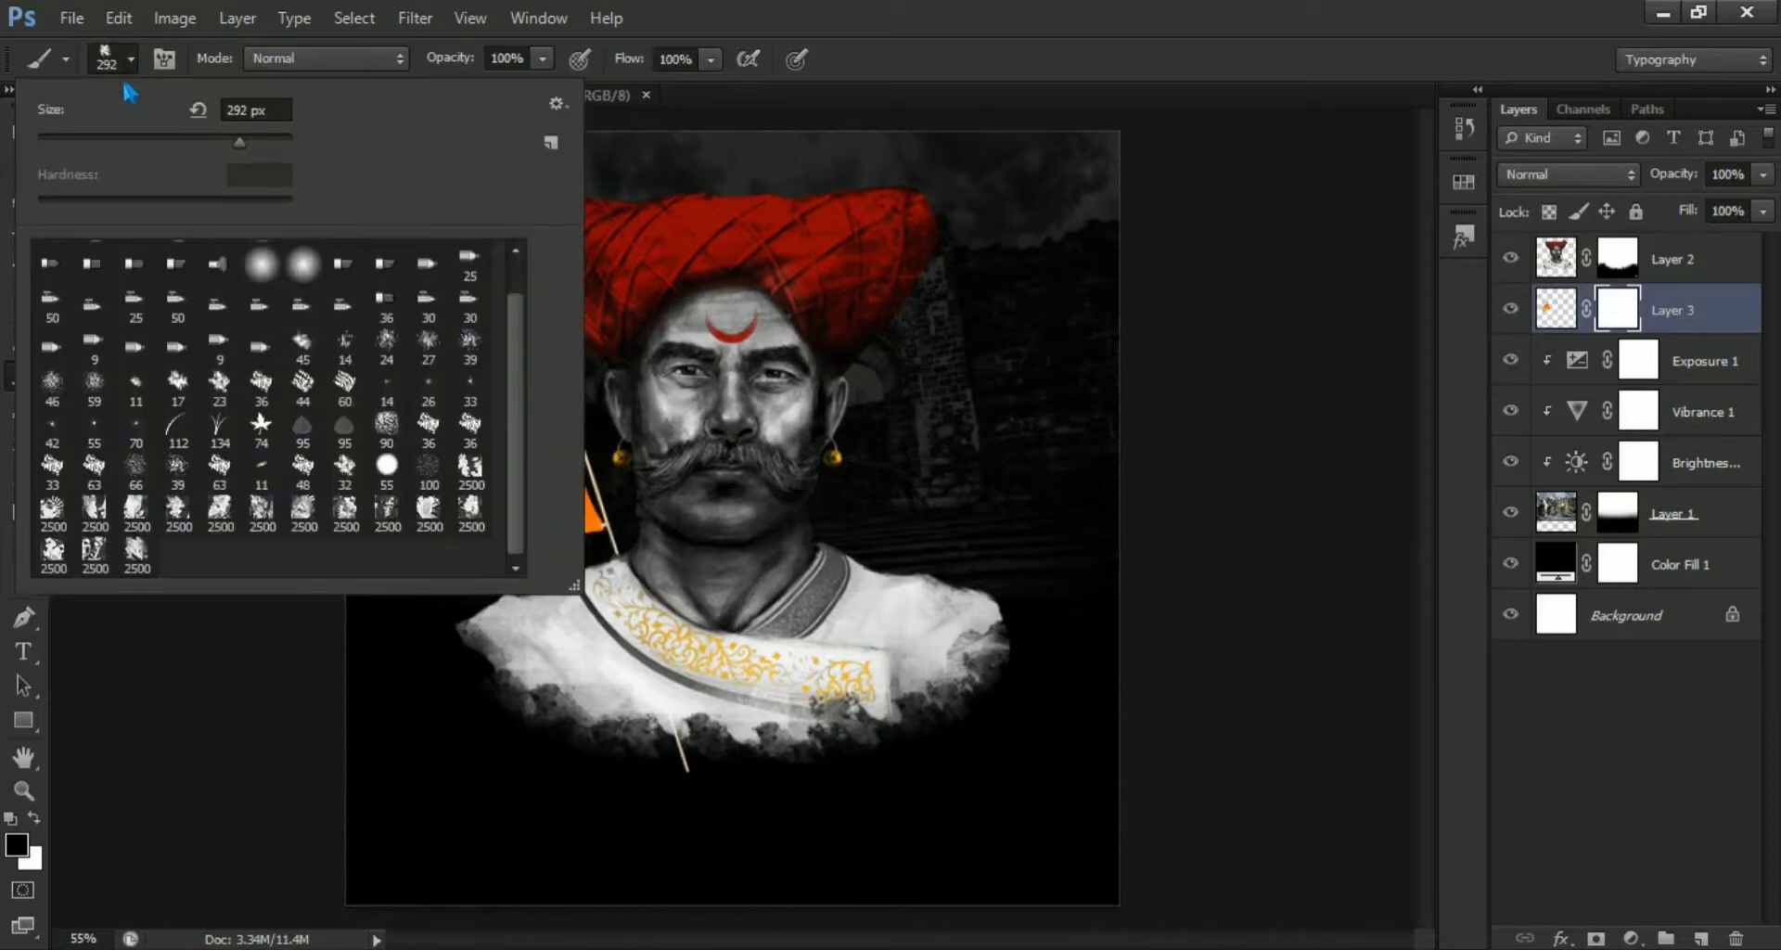
left_click(53, 261)
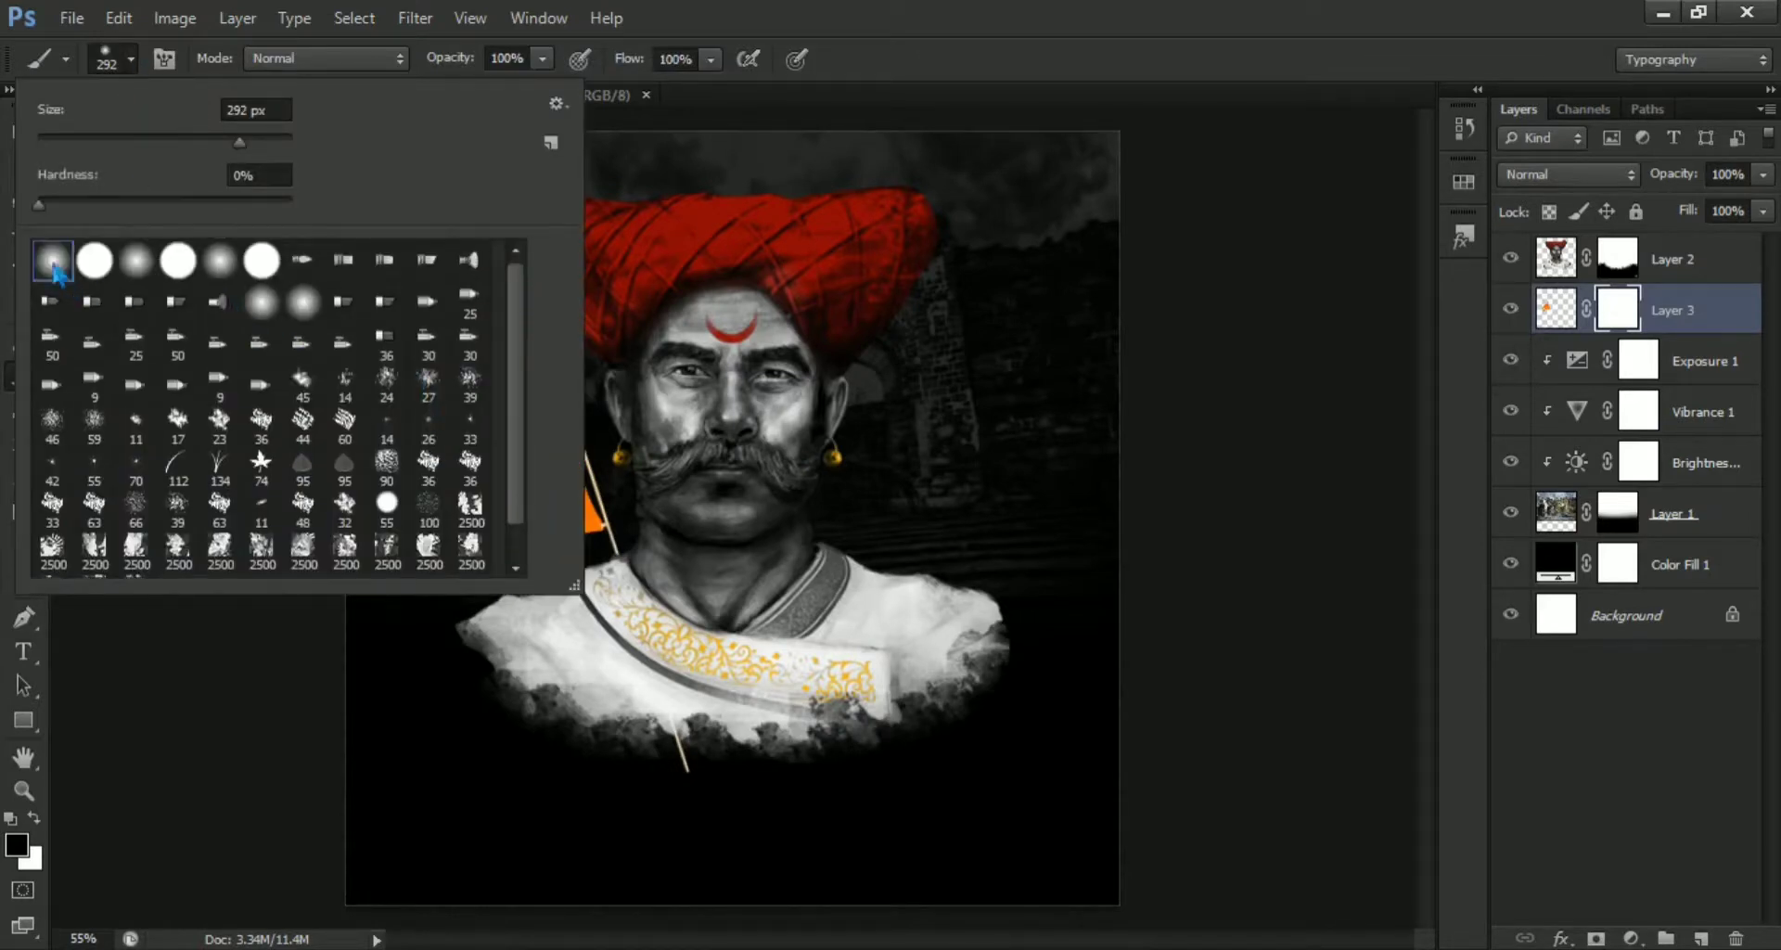
left_click(898, 58)
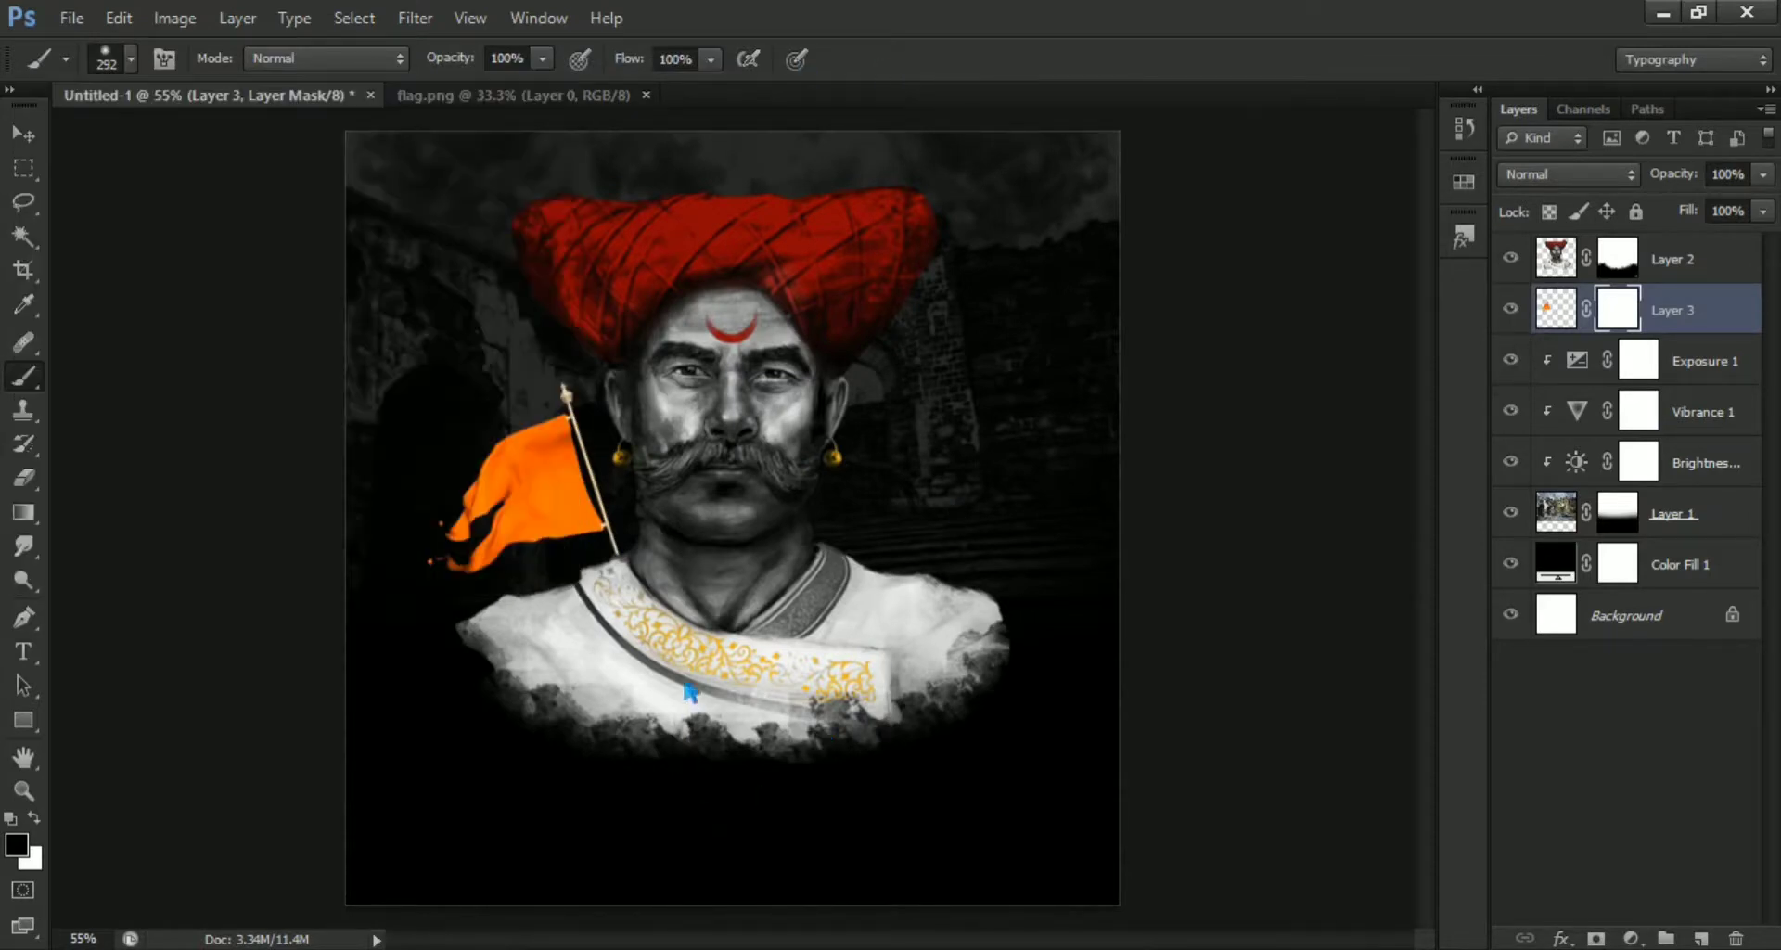
left_click(766, 725)
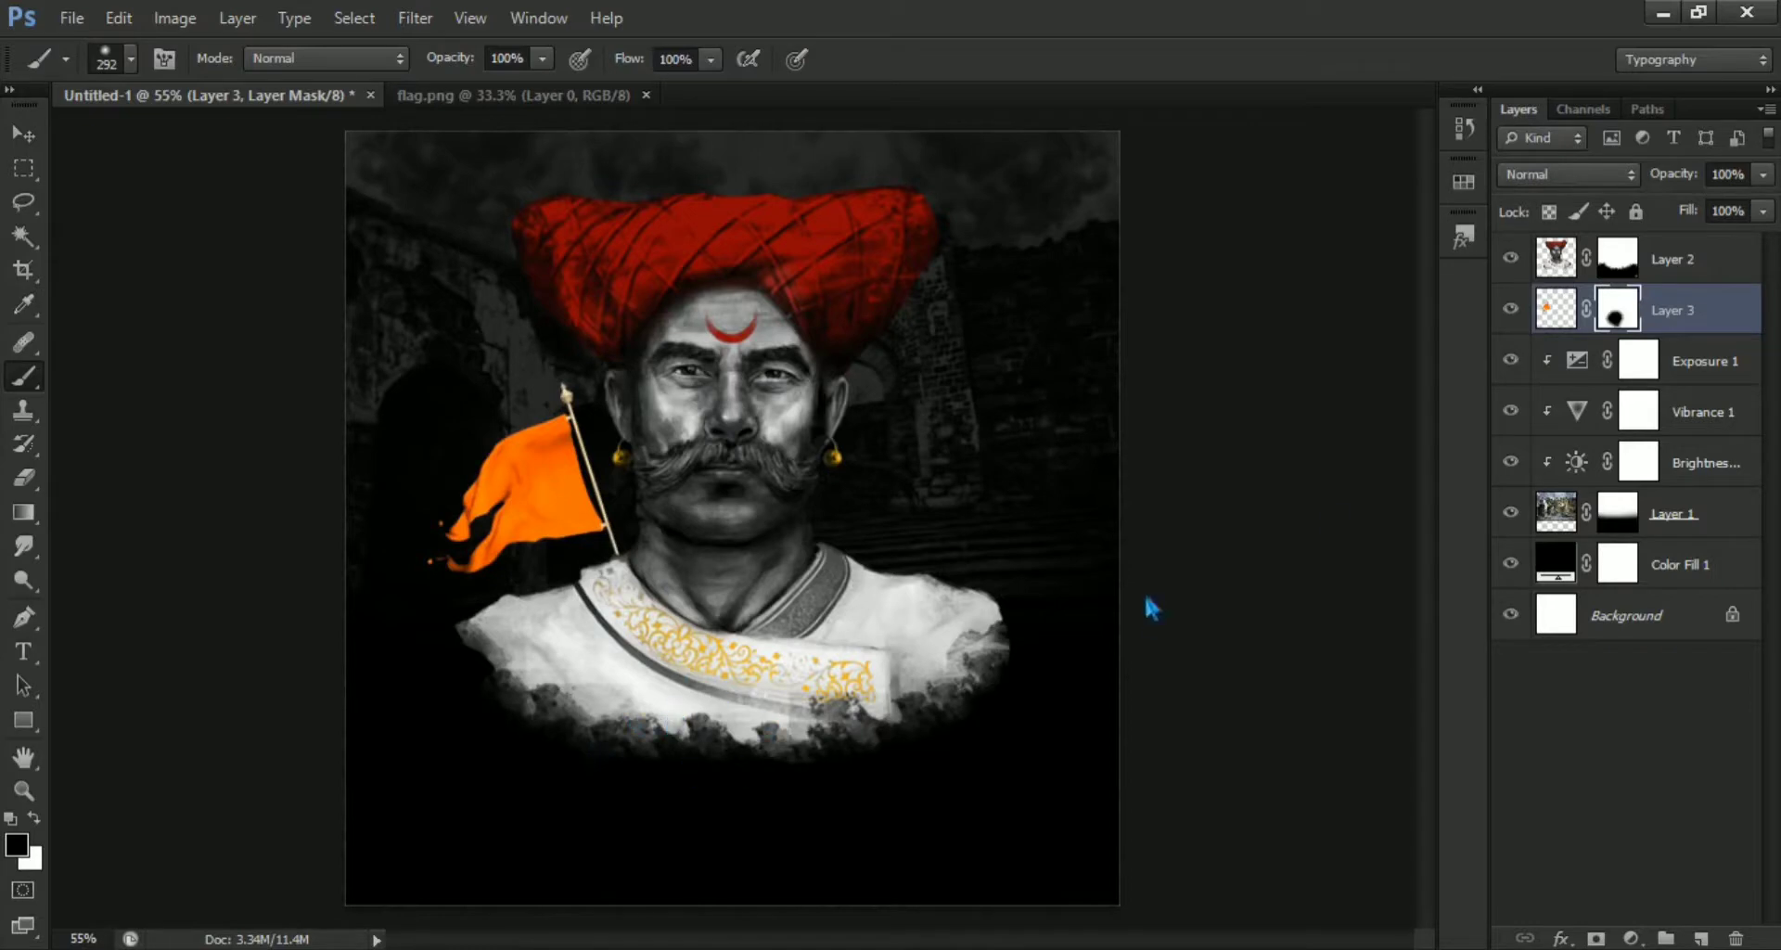
Start duplicating the Layer 3 flag layer as Layer 3 copy.
left_click(1664, 320)
right_click(1666, 320)
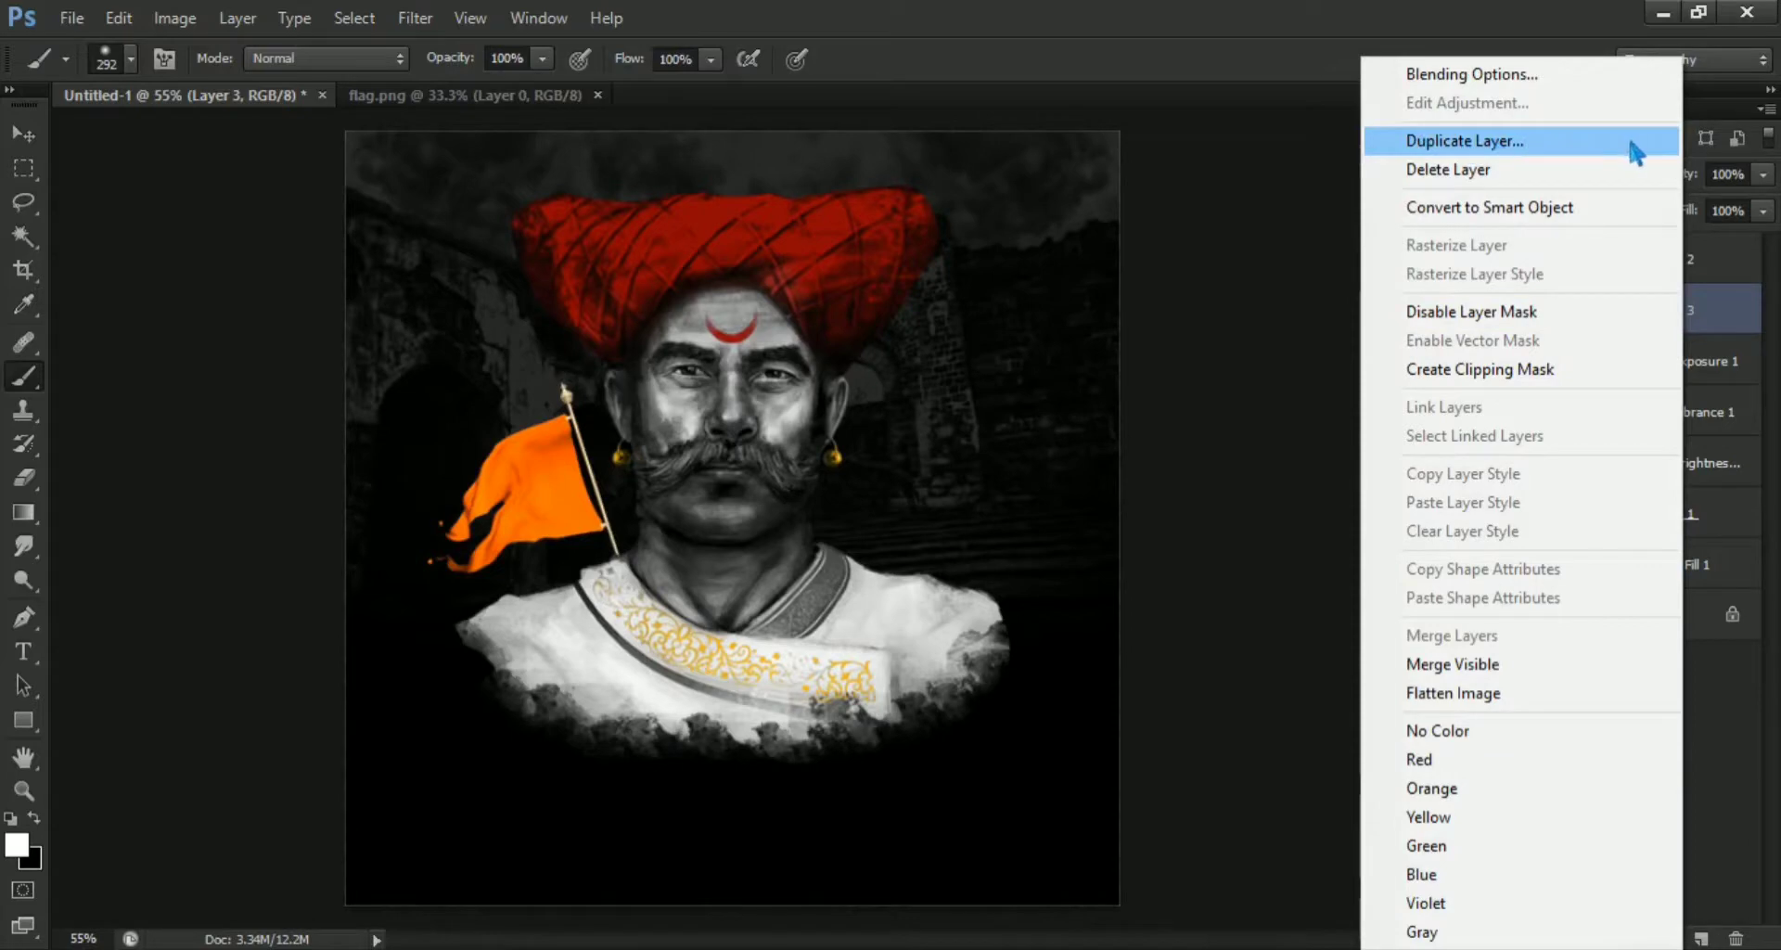
left_click(1544, 153)
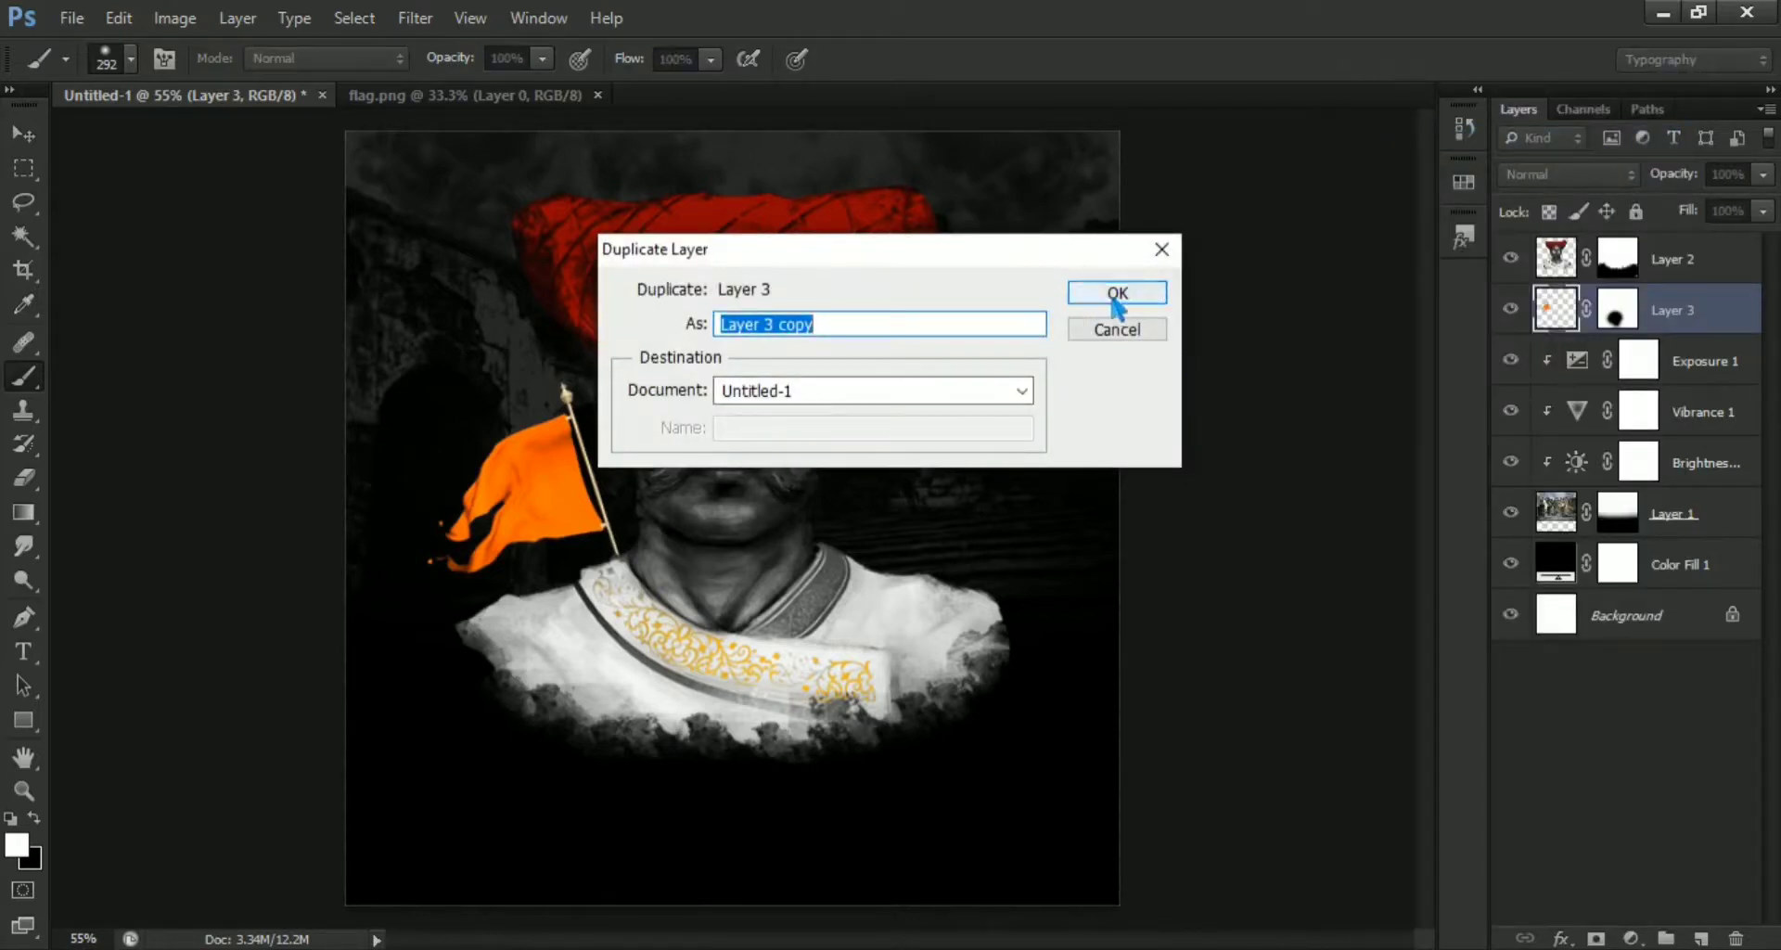
Flip the Layer 3 copy flag horizontally and place it at the warrior's right shoulder.
left_click(1117, 295)
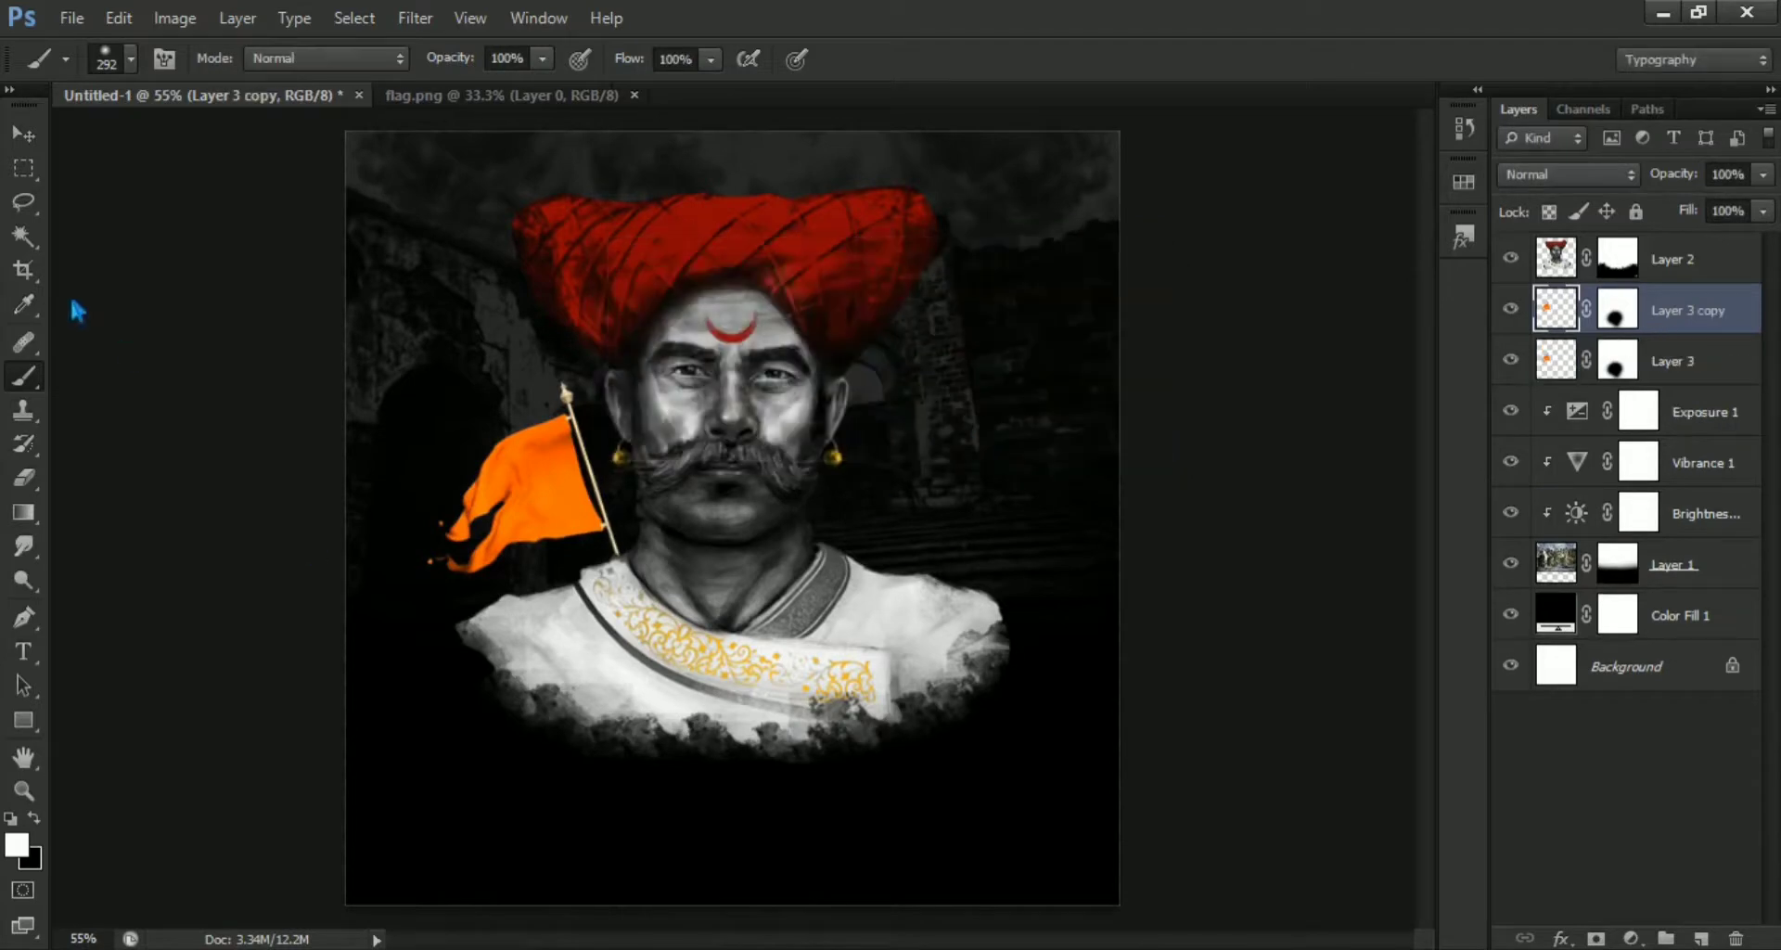
left_click(30, 147)
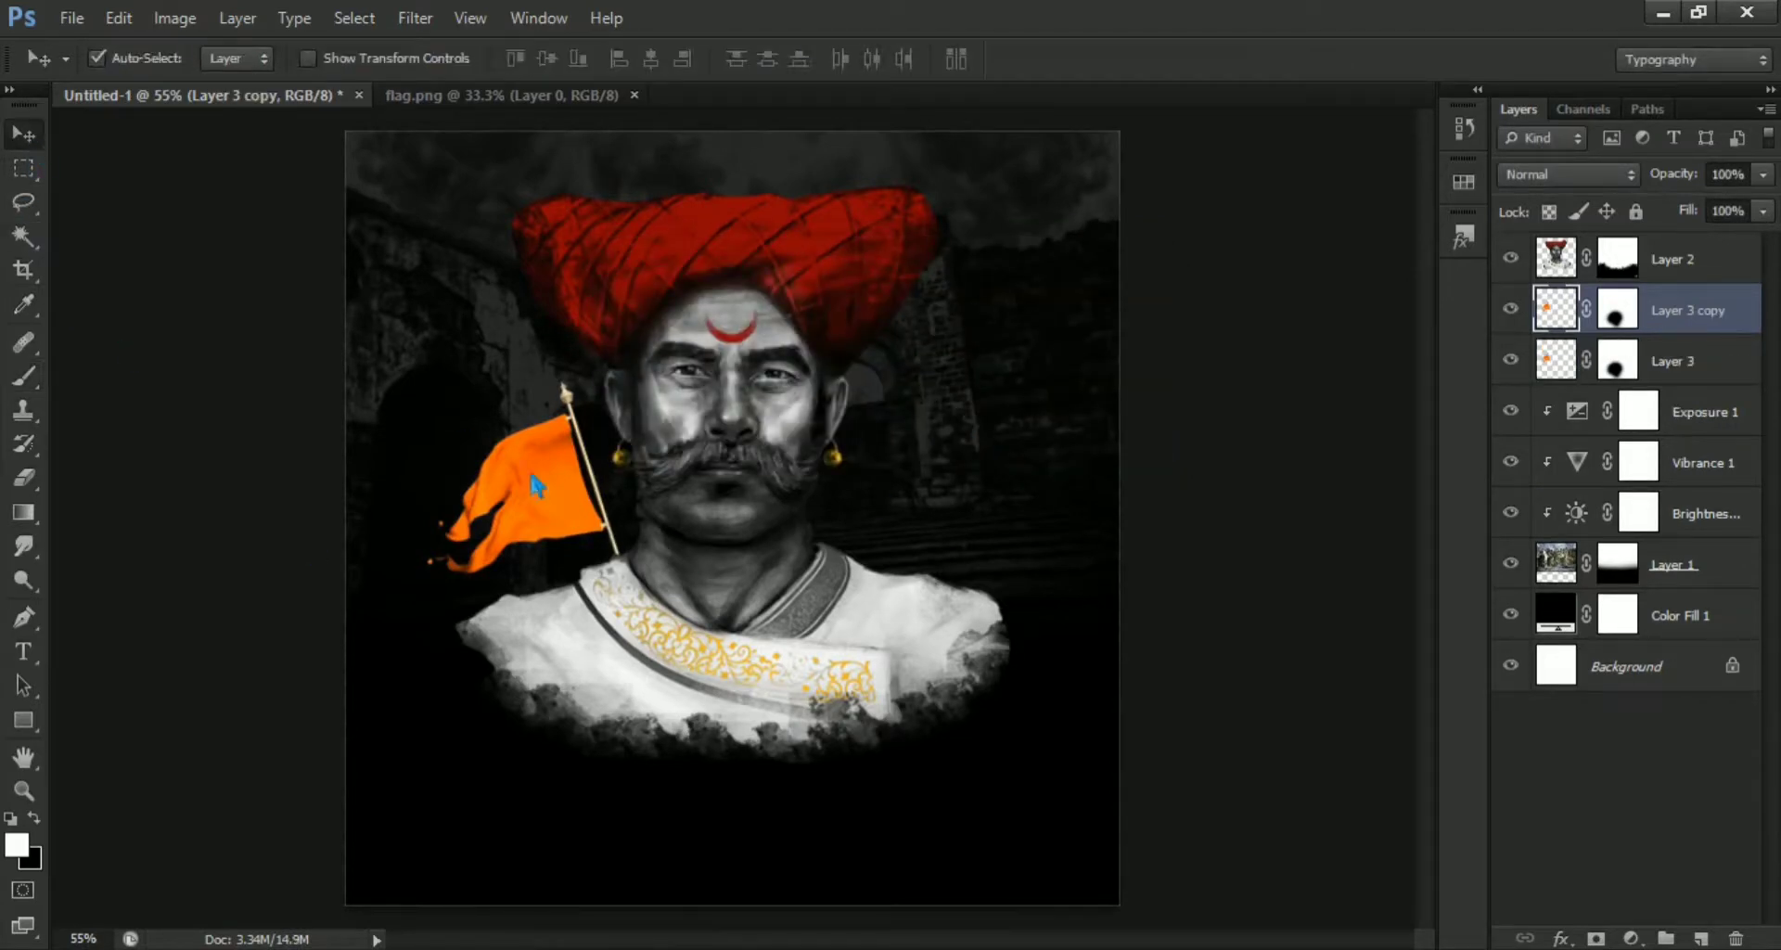
left_click_drag(536, 492, 930, 496)
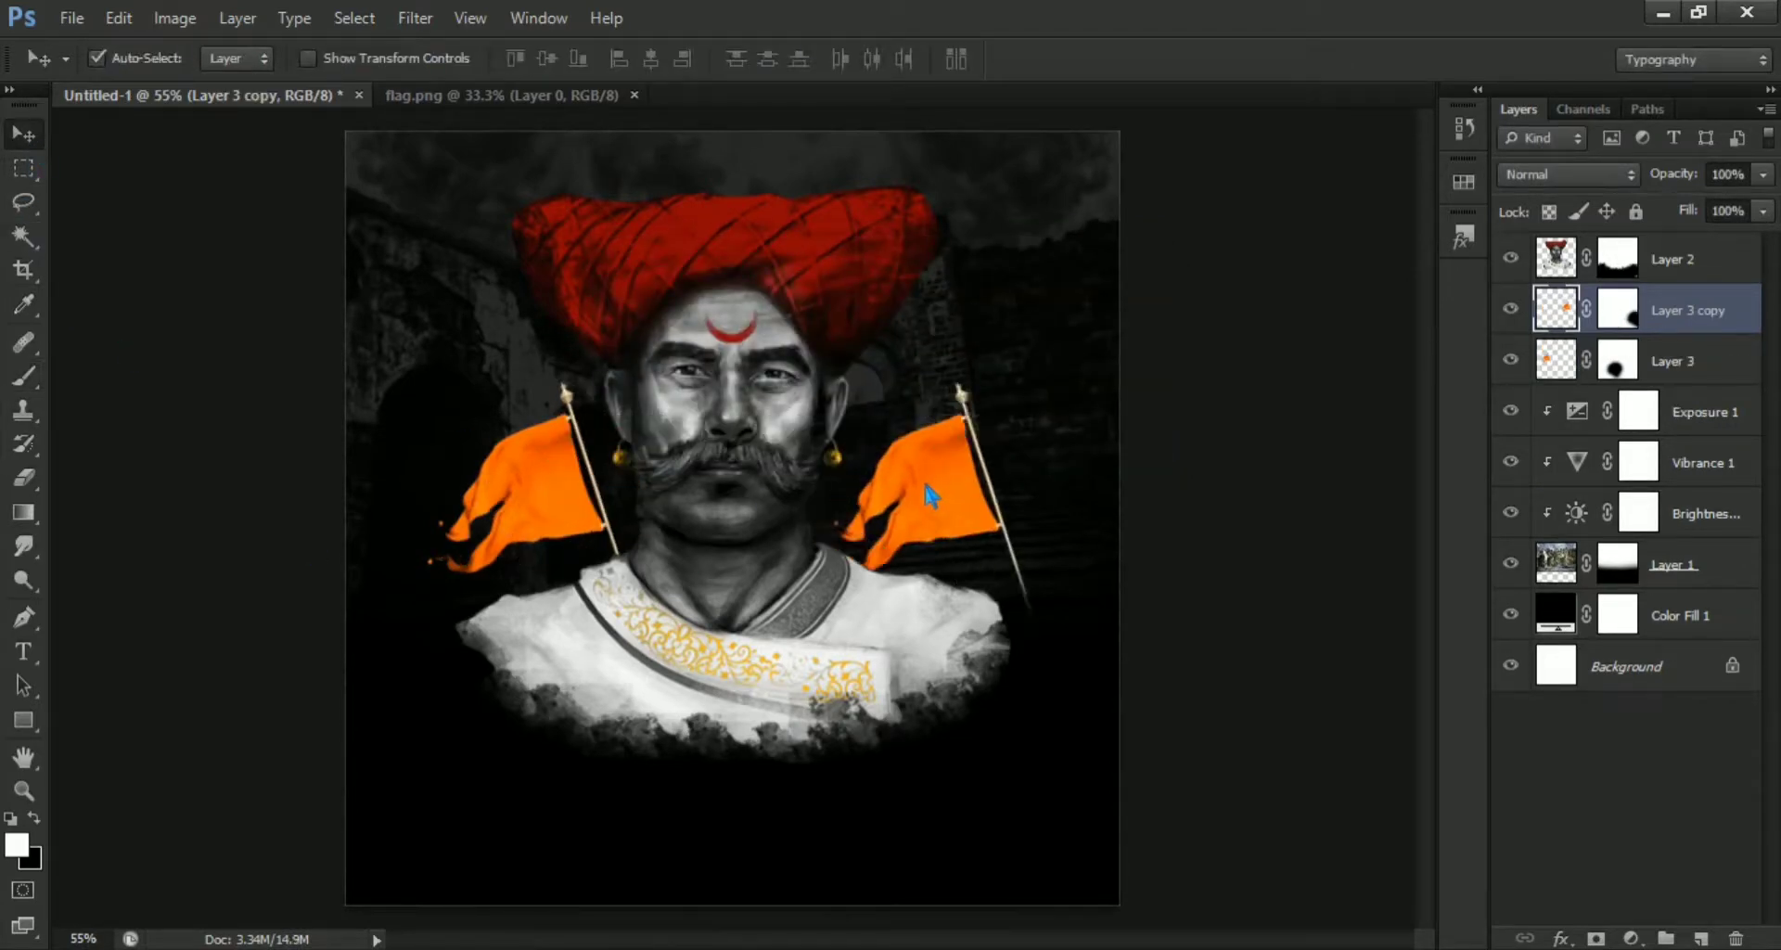
key("ctrl+t")
right_click(935, 471)
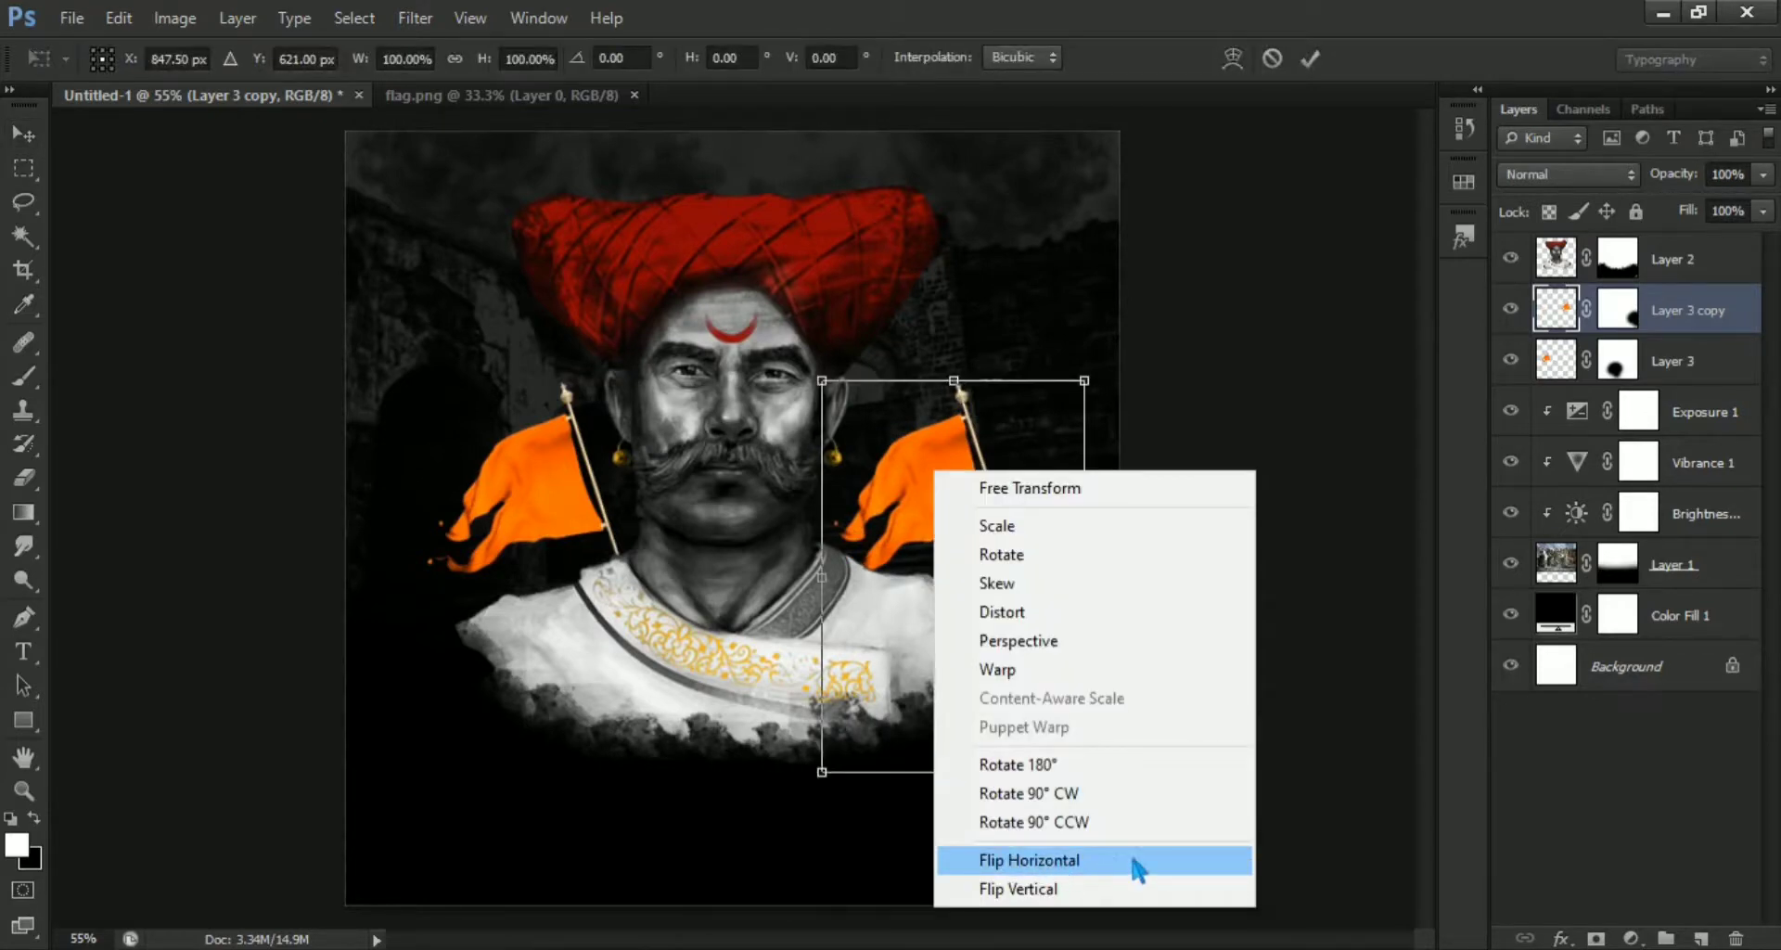
left_click(1186, 870)
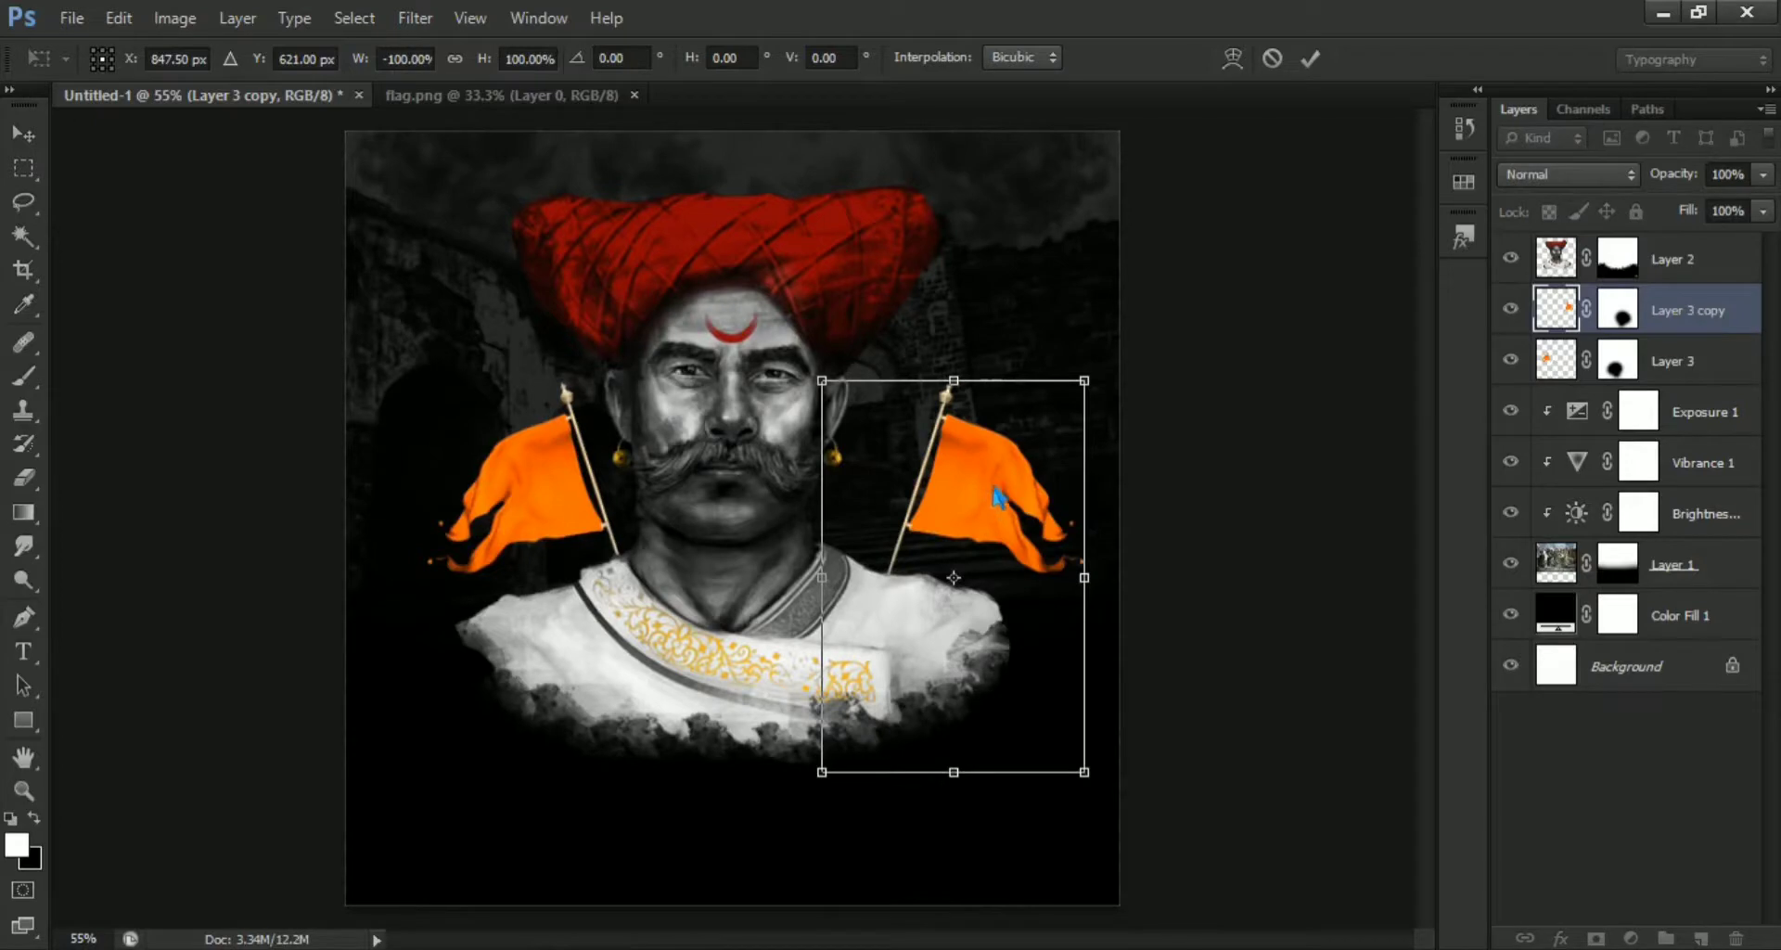
key("Return")
mouse_move(994, 501)
left_mouse_down()
mouse_move(927, 510)
mouse_move(925, 496)
left_mouse_up()
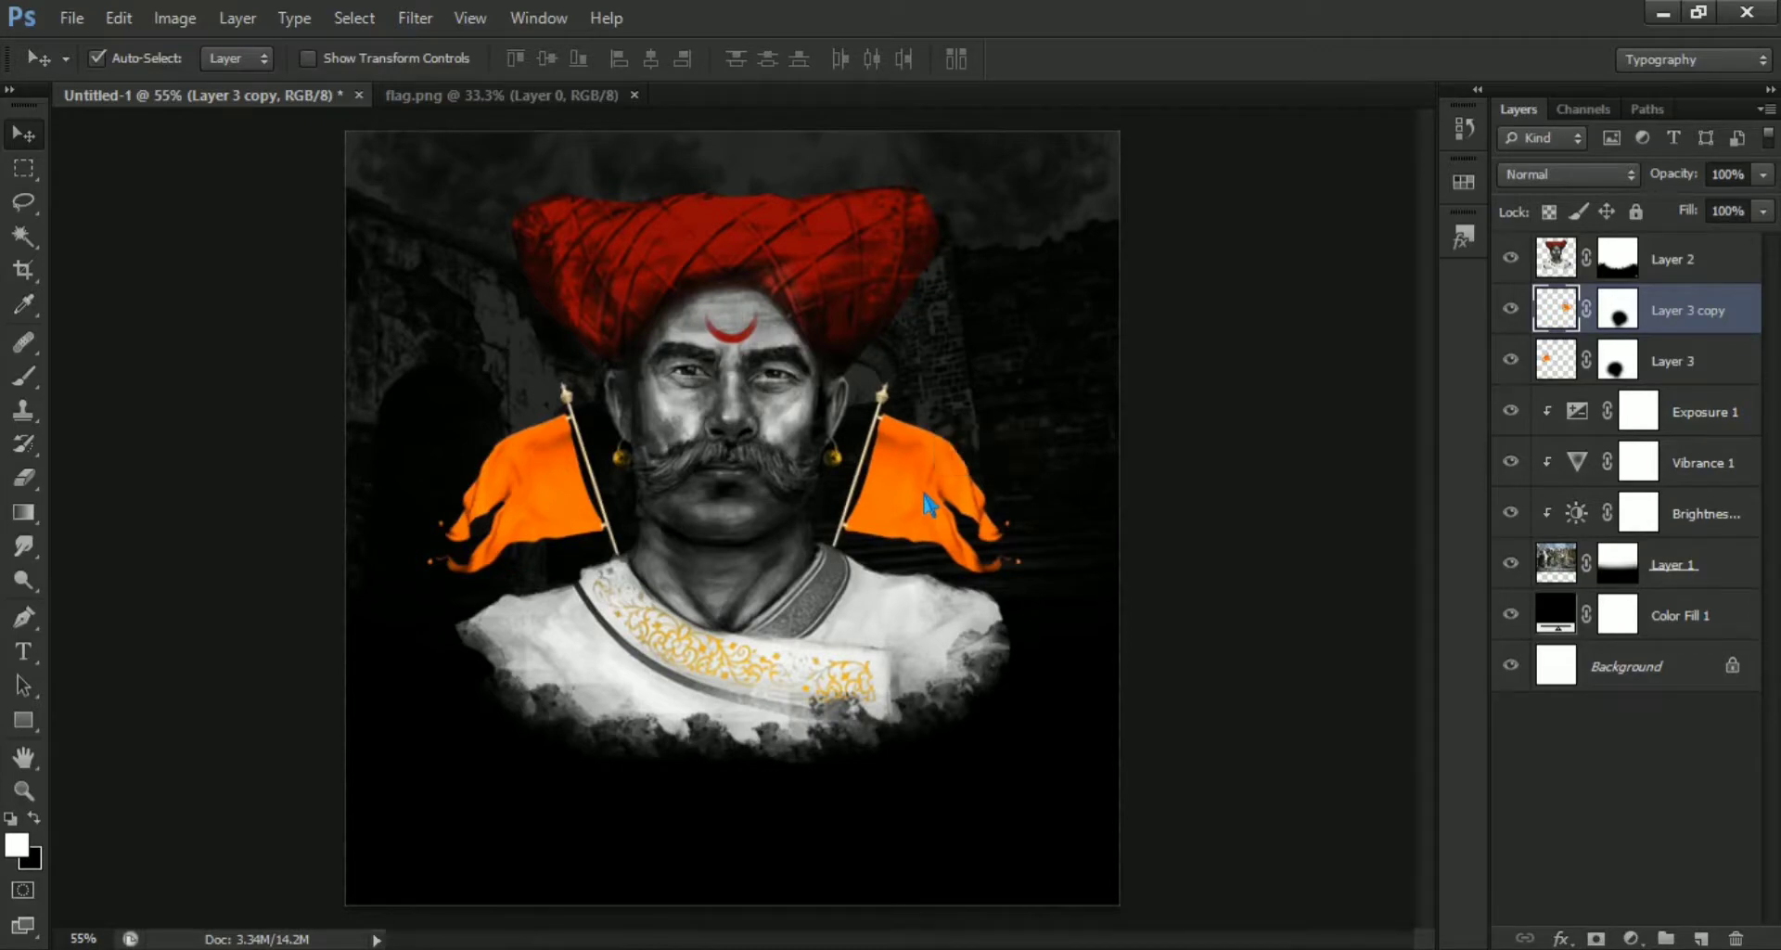
left_click(1672, 282)
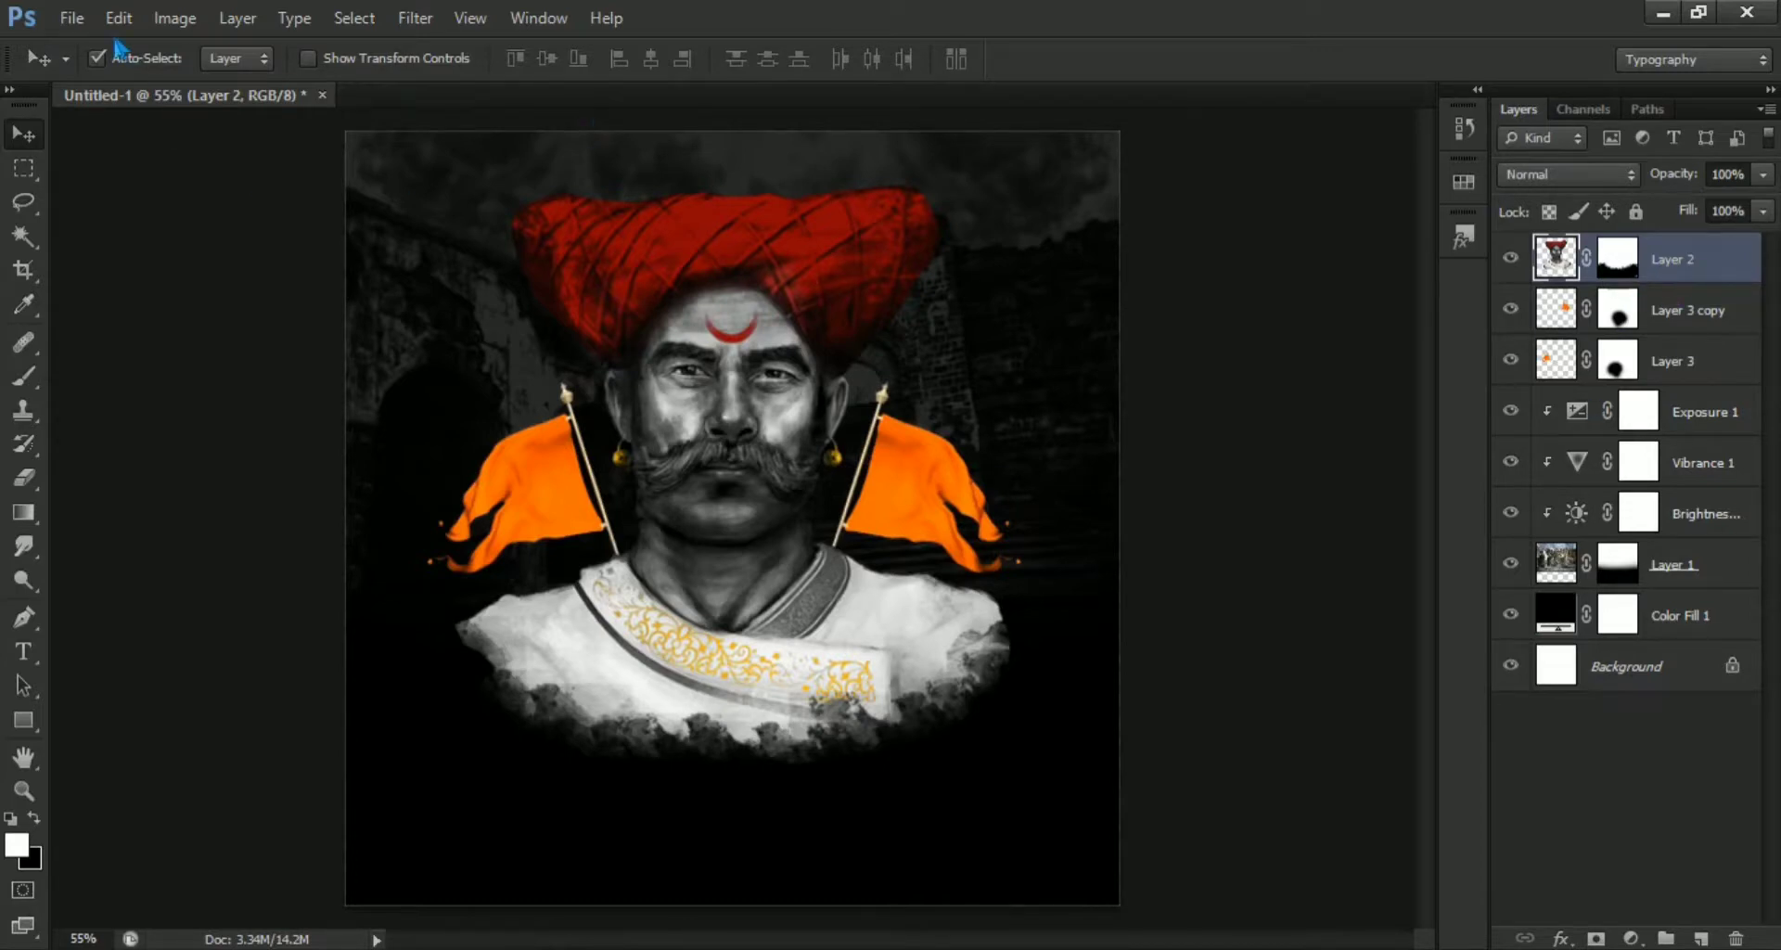
Open g.png and drag its white Marathi slogan into the poster as Layer 4 over the turban.
left_click(72, 19)
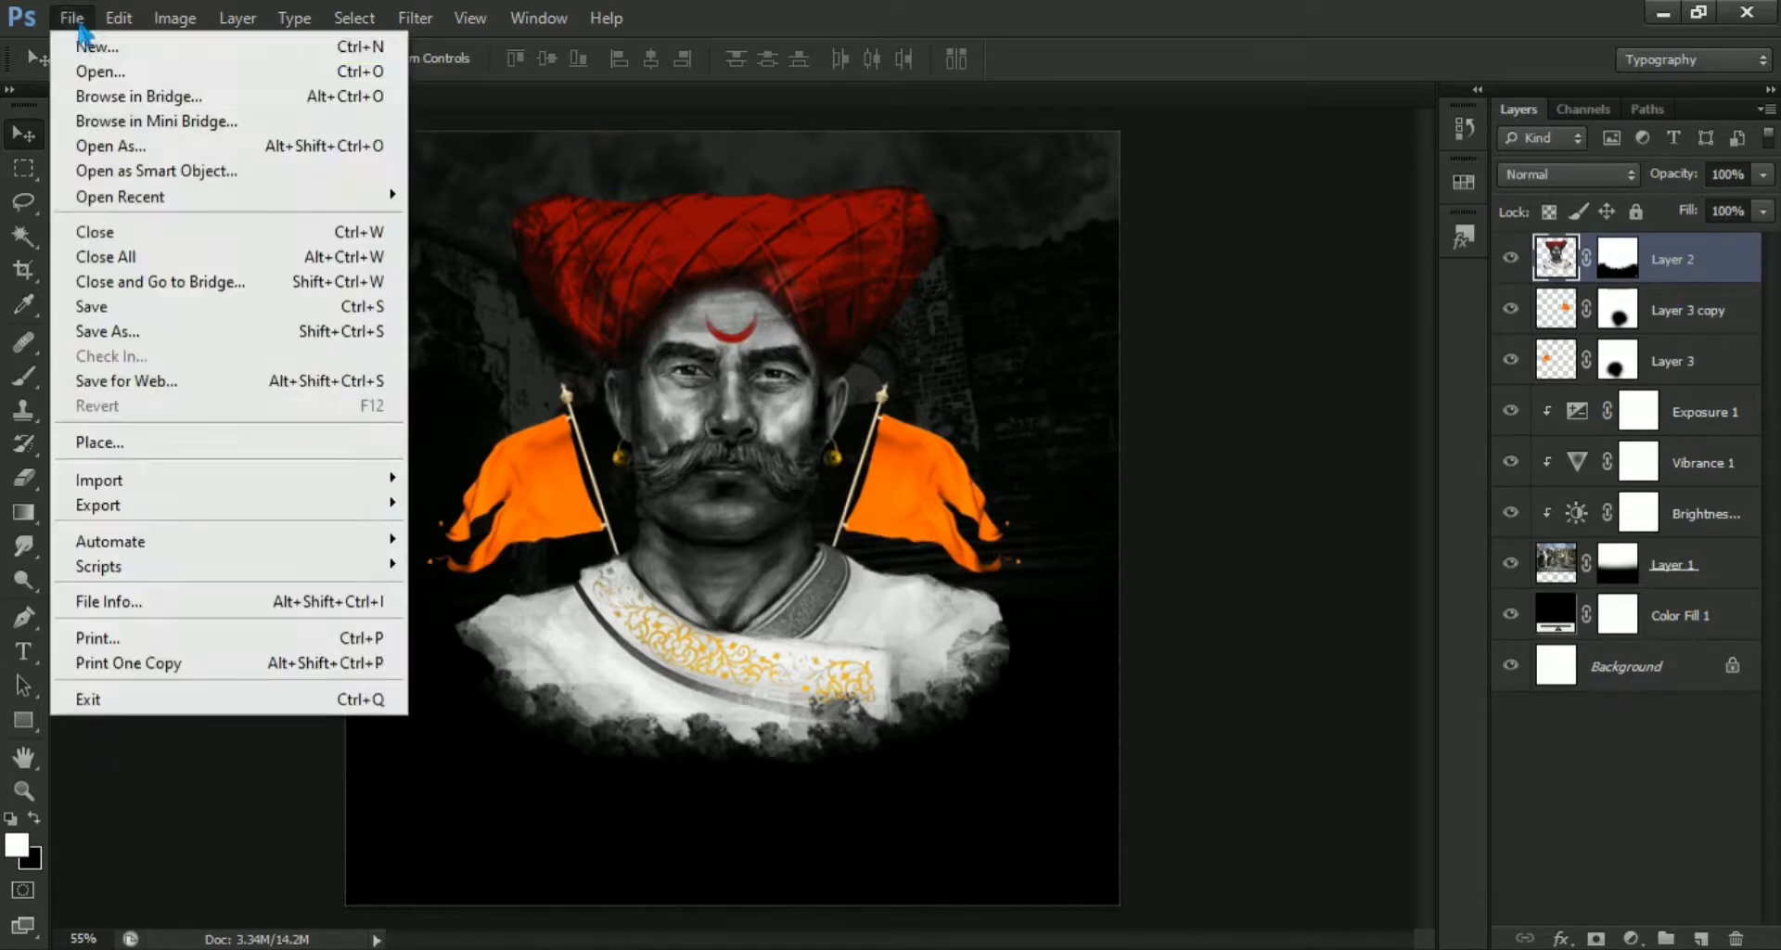
left_click(258, 81)
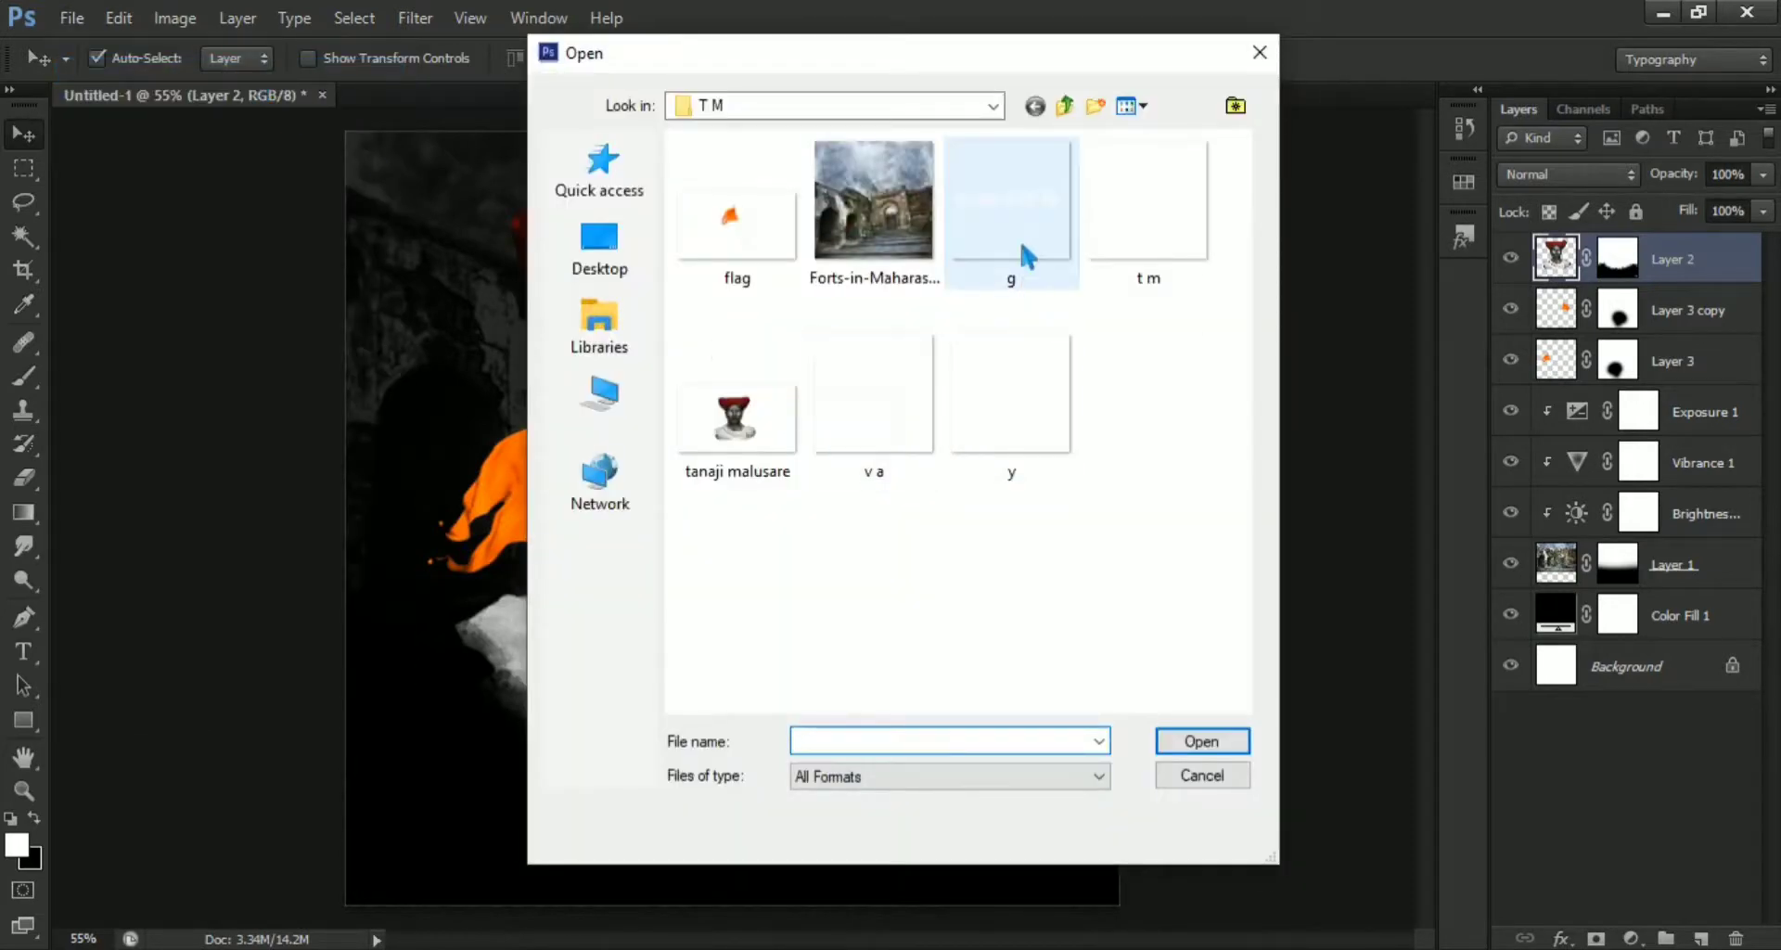
left_click(1028, 256)
left_click(1194, 742)
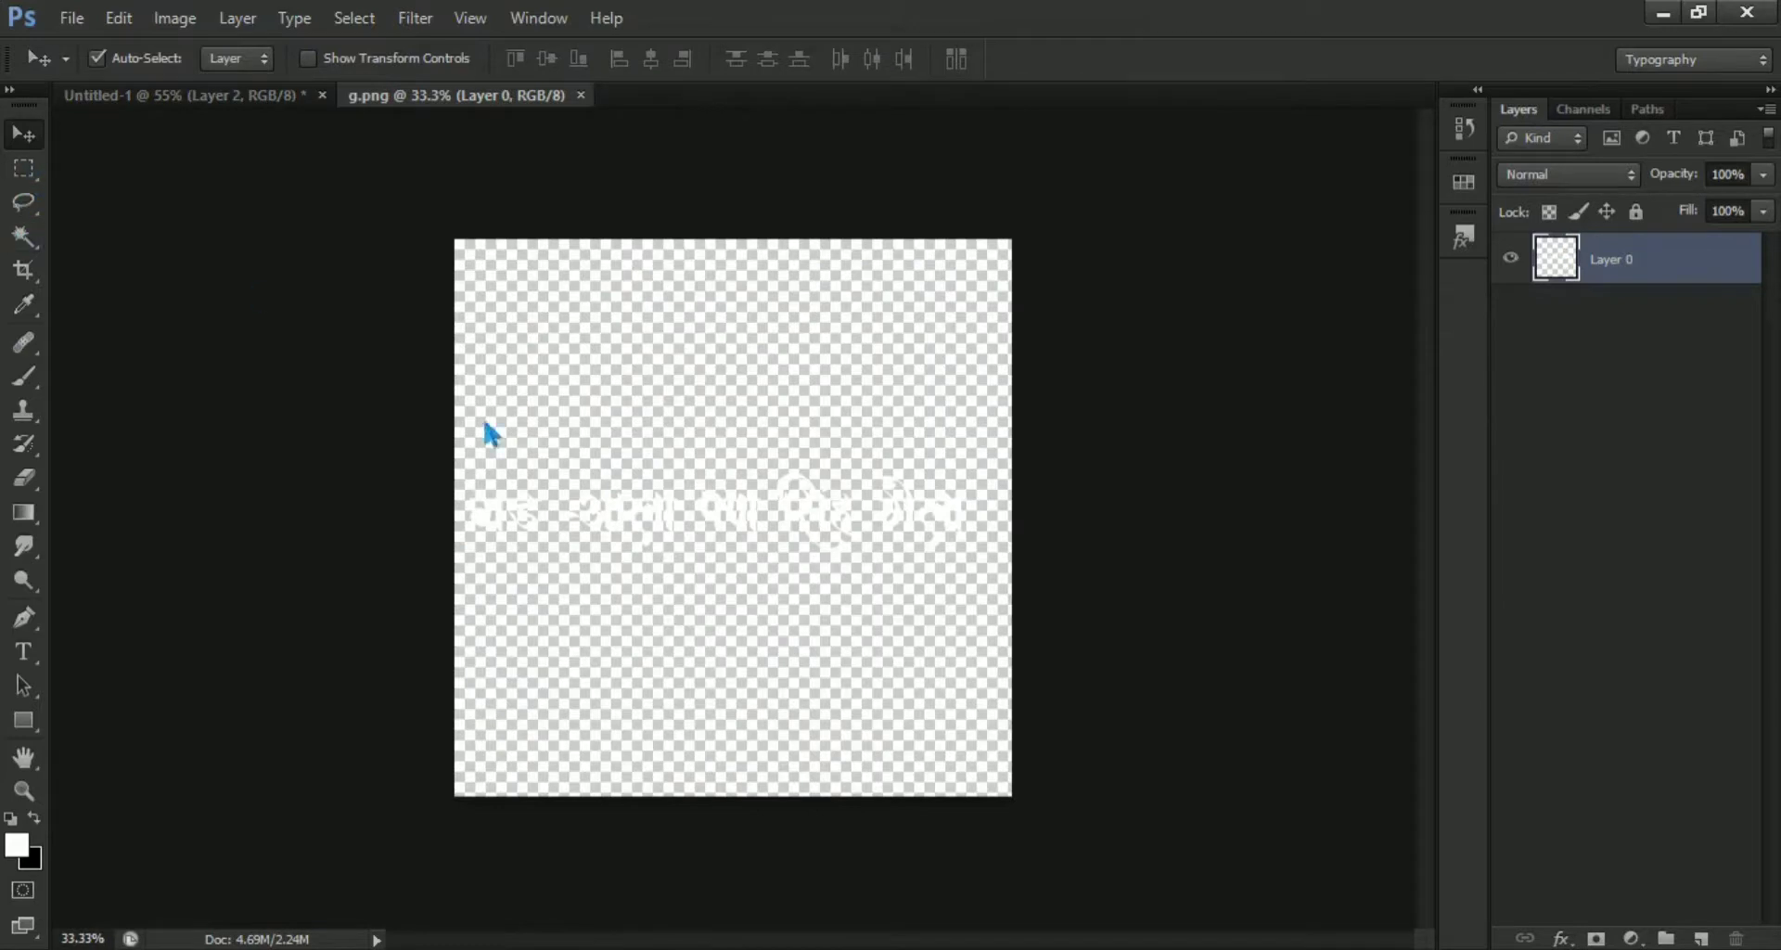
mouse_move(598, 514)
left_mouse_down()
mouse_move(270, 117)
mouse_move(636, 221)
left_mouse_up()
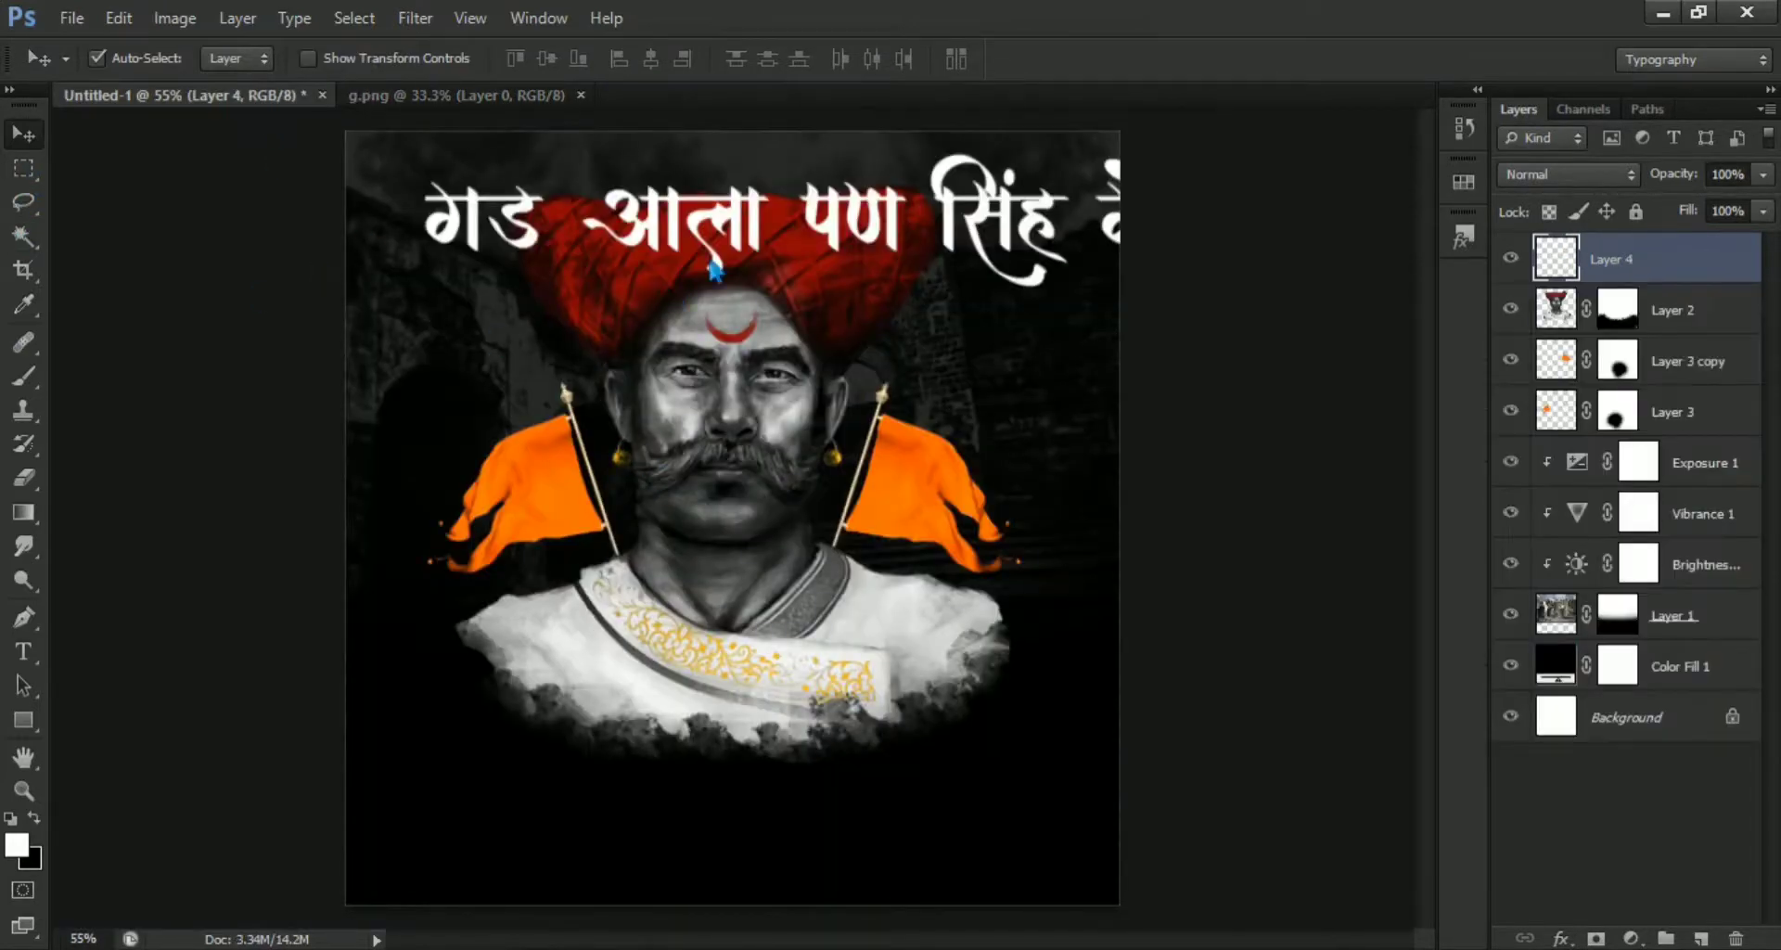
Scale the slogan down to about half size and set it above the turban.
left_click_drag(765, 221, 676, 249)
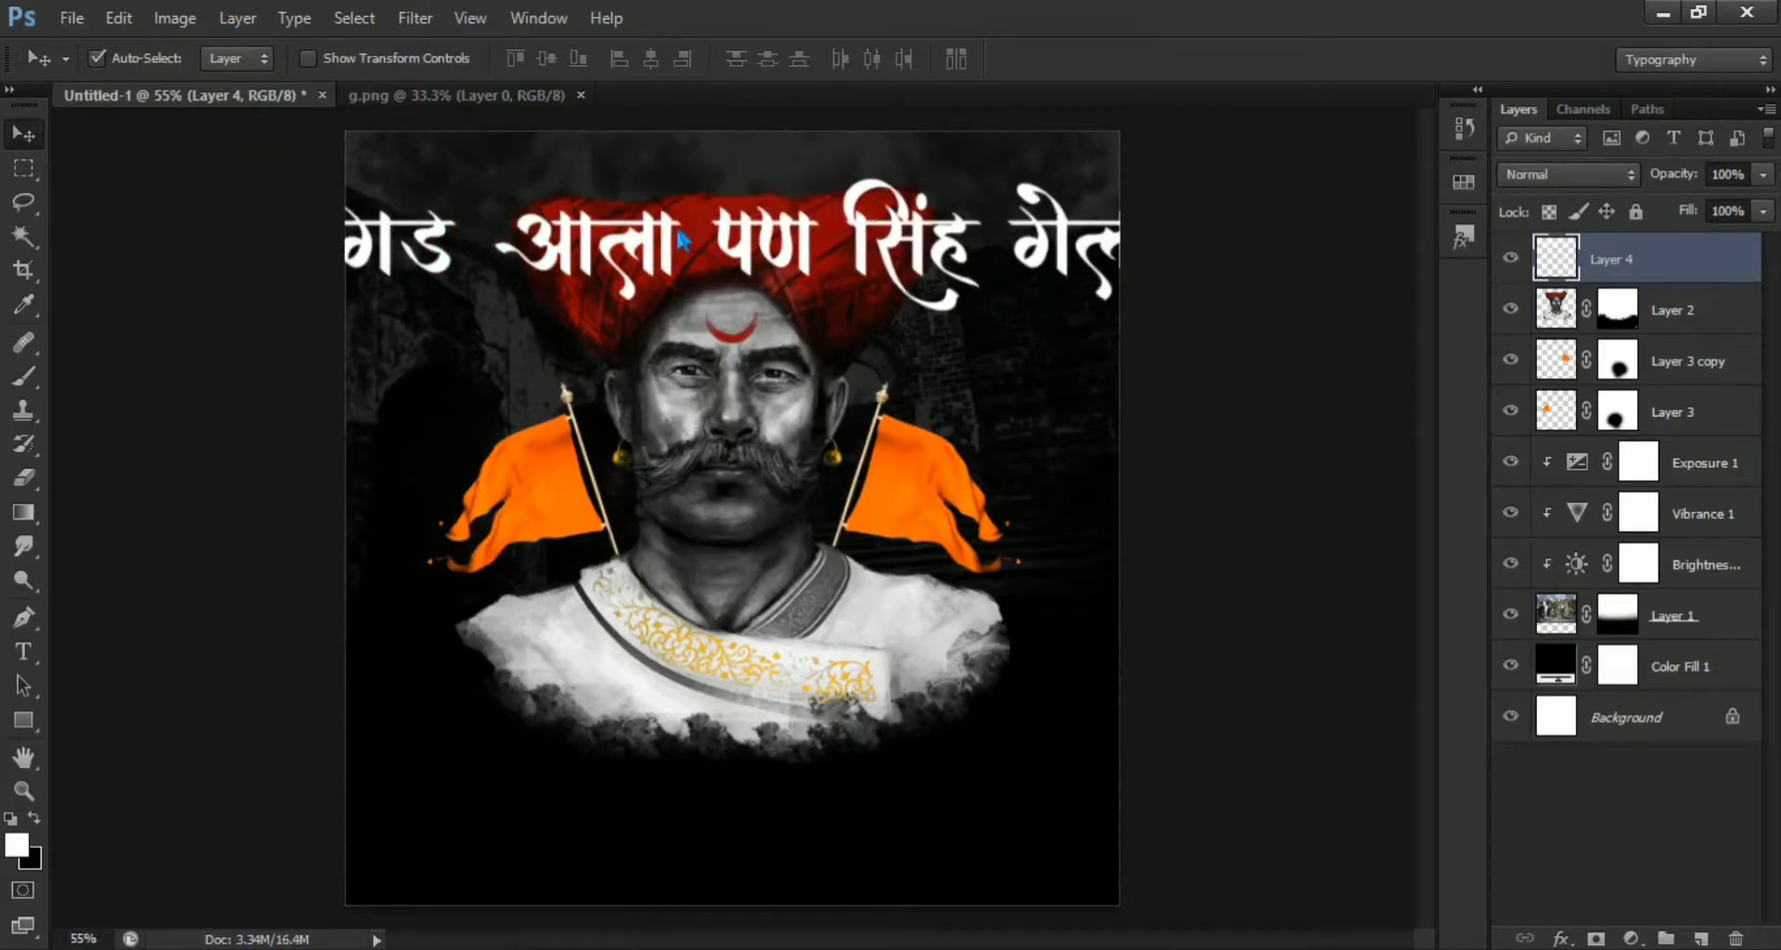
key("ctrl+t")
mouse_move(343, 187)
left_mouse_down()
mouse_move(445, 251)
mouse_move(513, 258)
mouse_move(538, 195)
left_mouse_up()
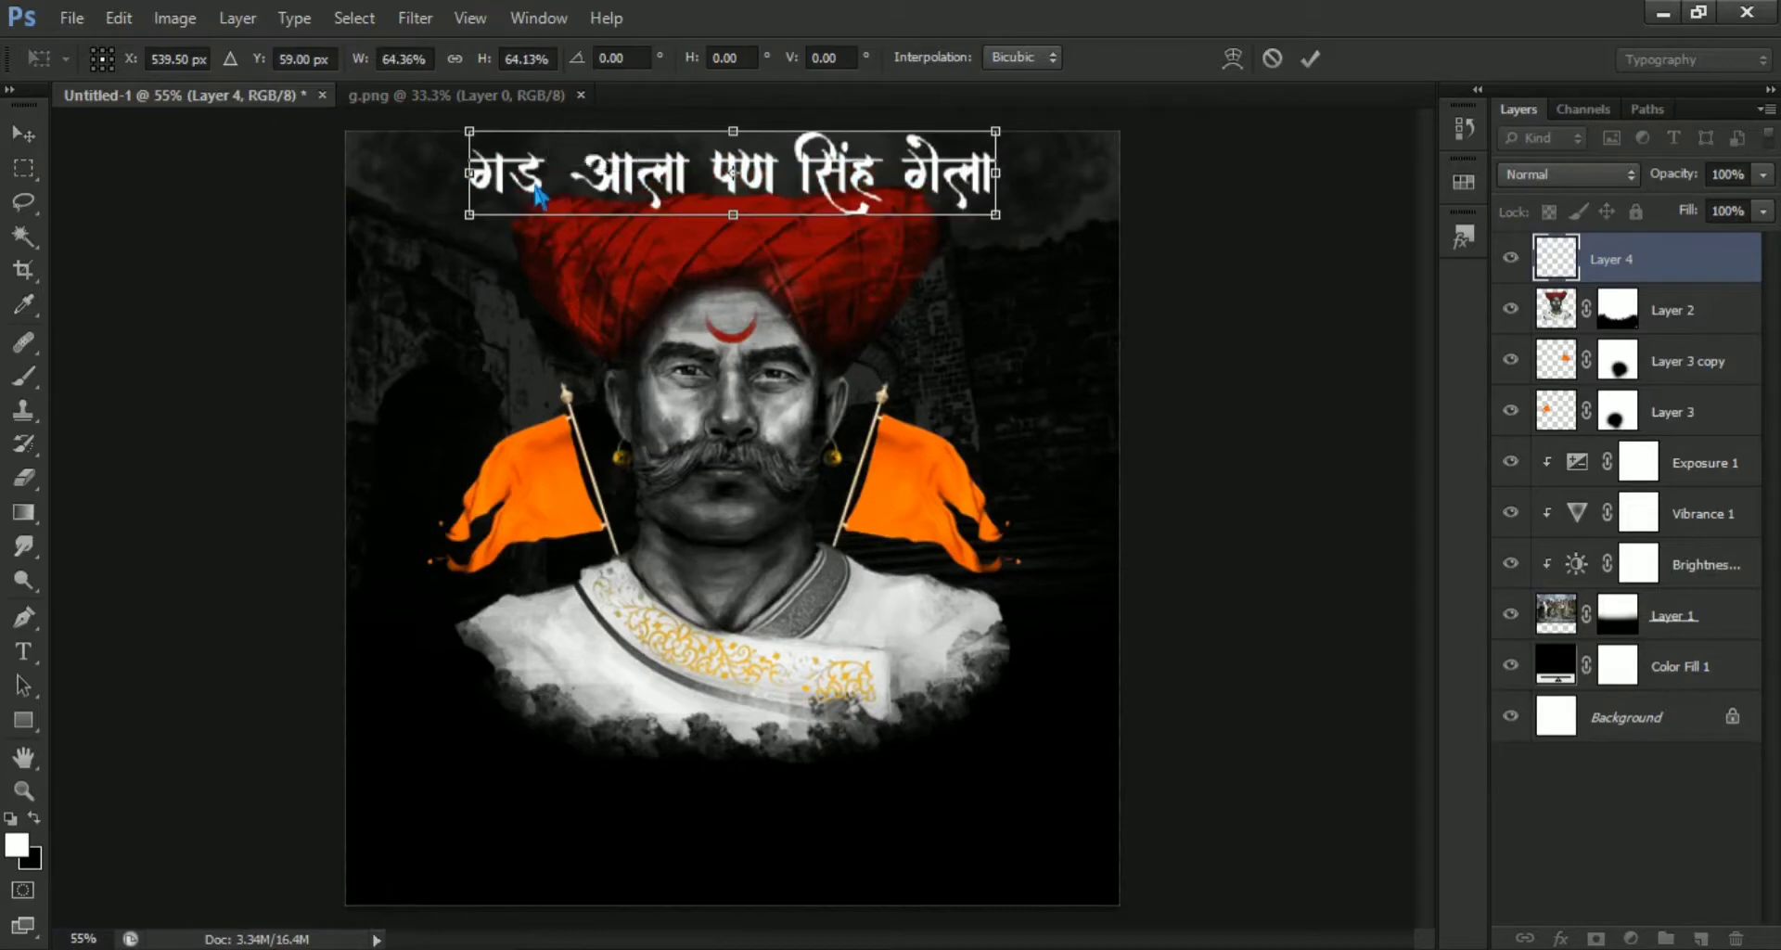
left_click_drag(969, 137, 962, 172)
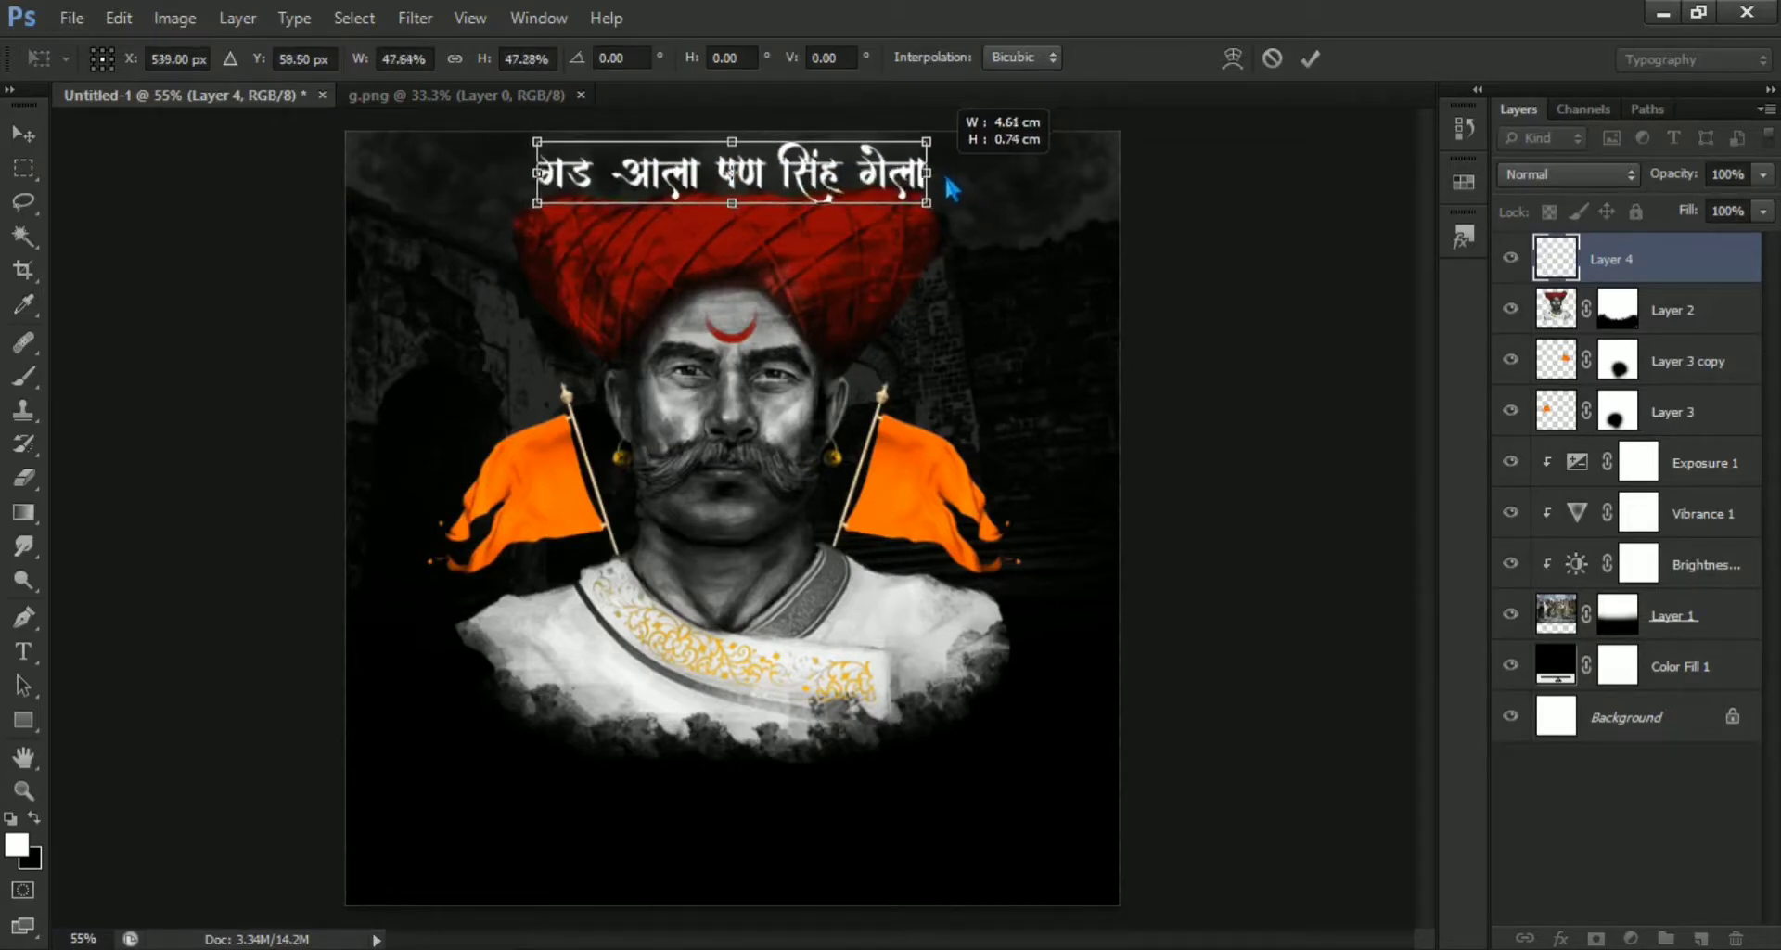
left_click_drag(963, 176, 942, 175)
key("Up")
key("Up")
key("Up")
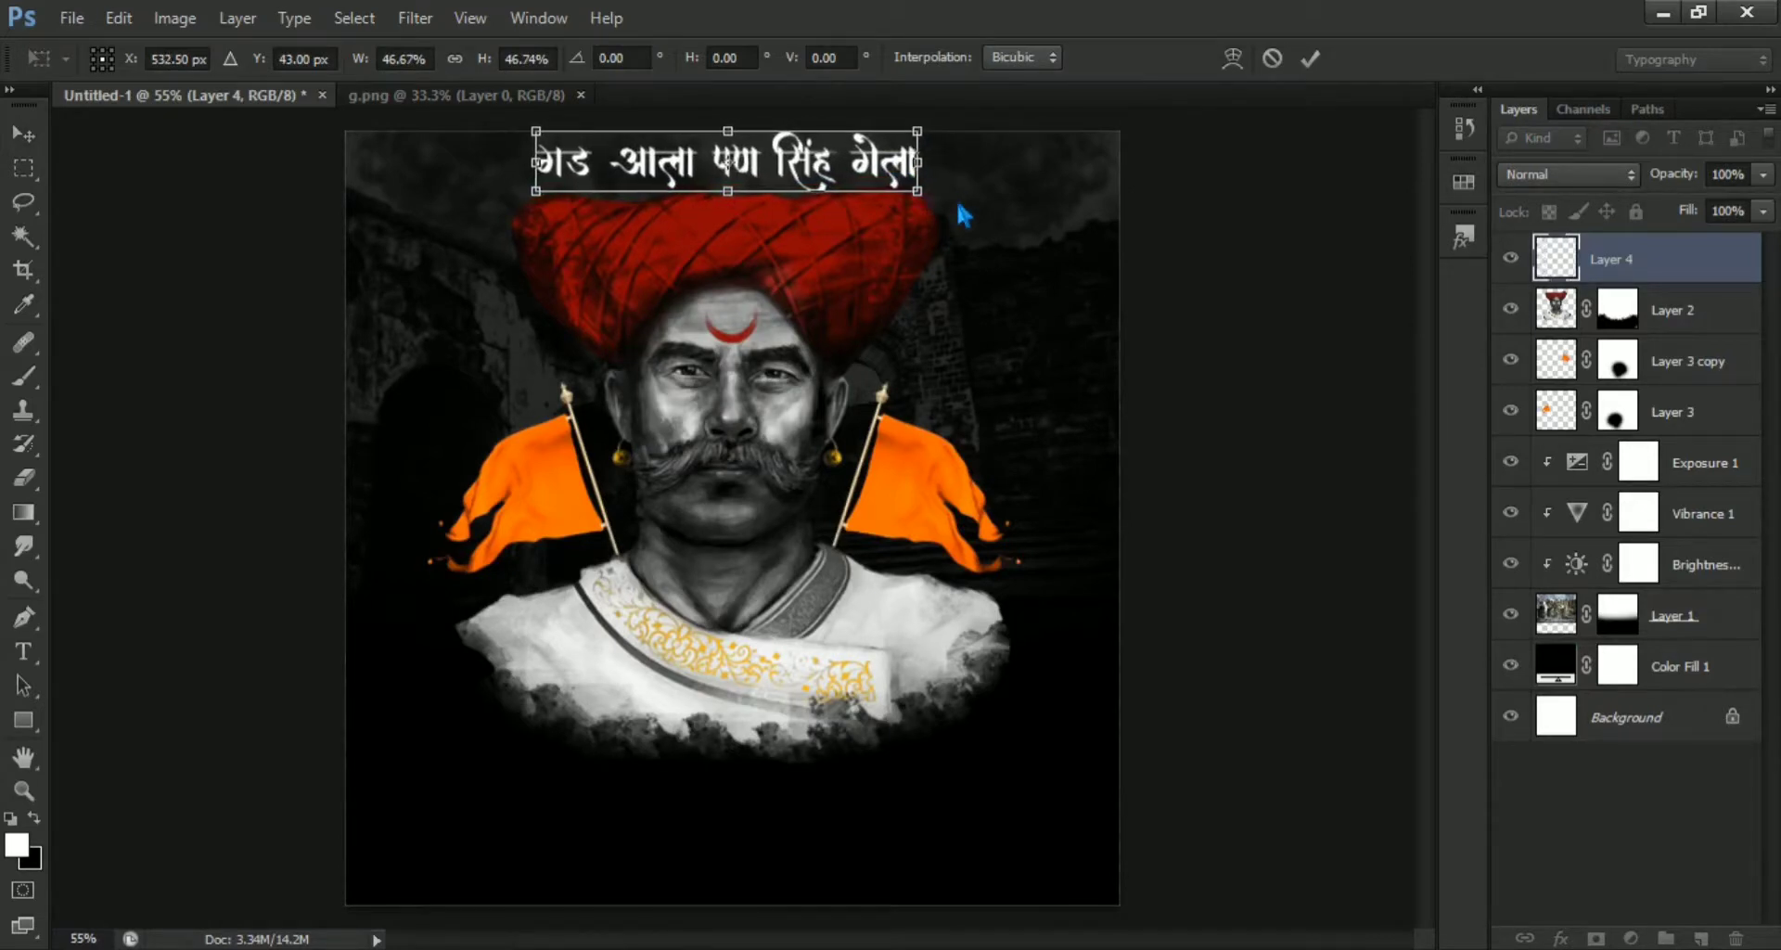
key("Return")
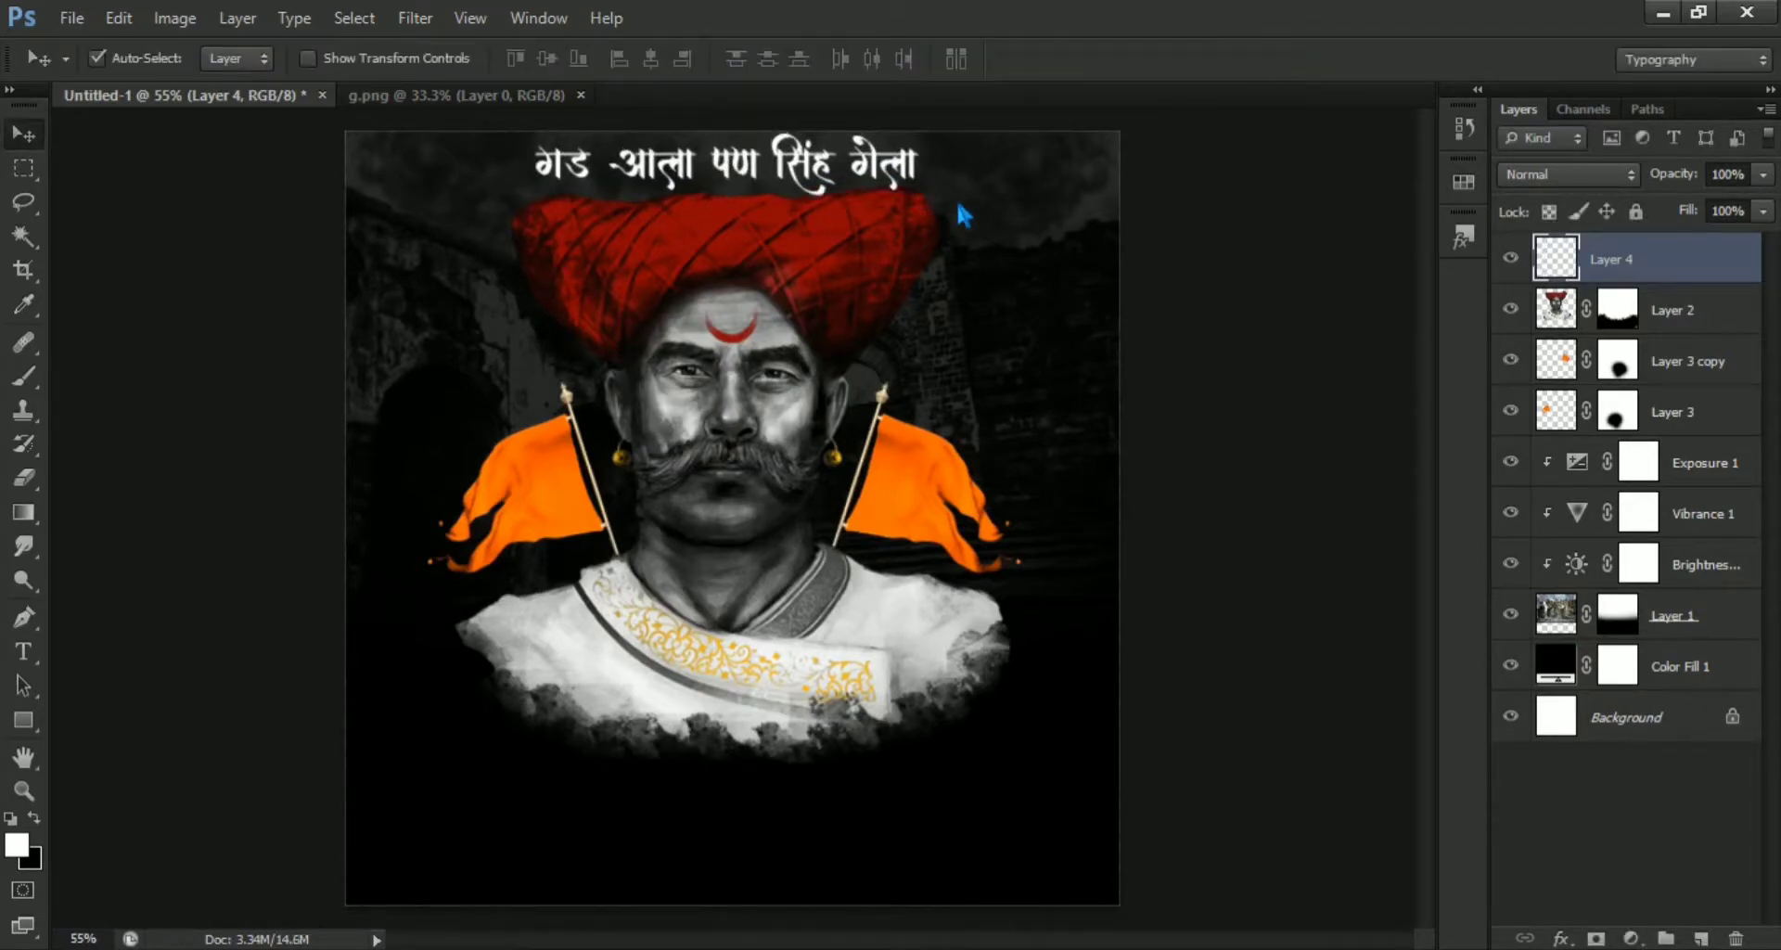
Fine-tune the slogan's size, nudge it down 5 px, and close g.png.
key("ctrl+t")
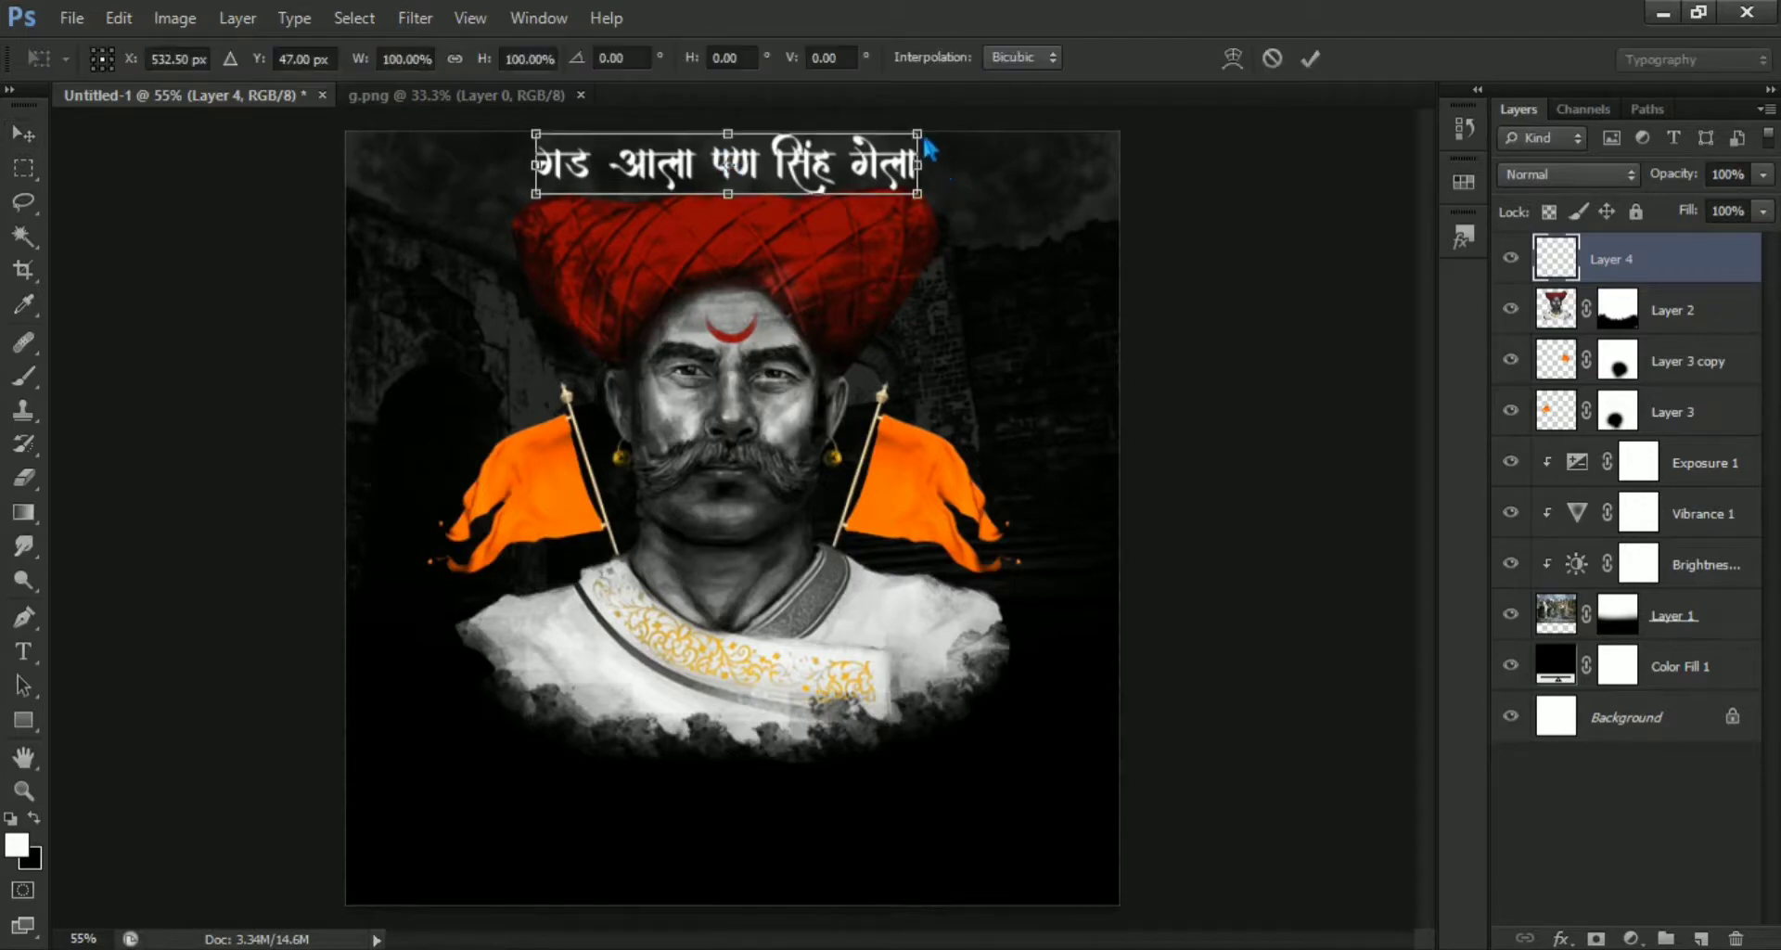
left_click_drag(922, 150, 915, 158)
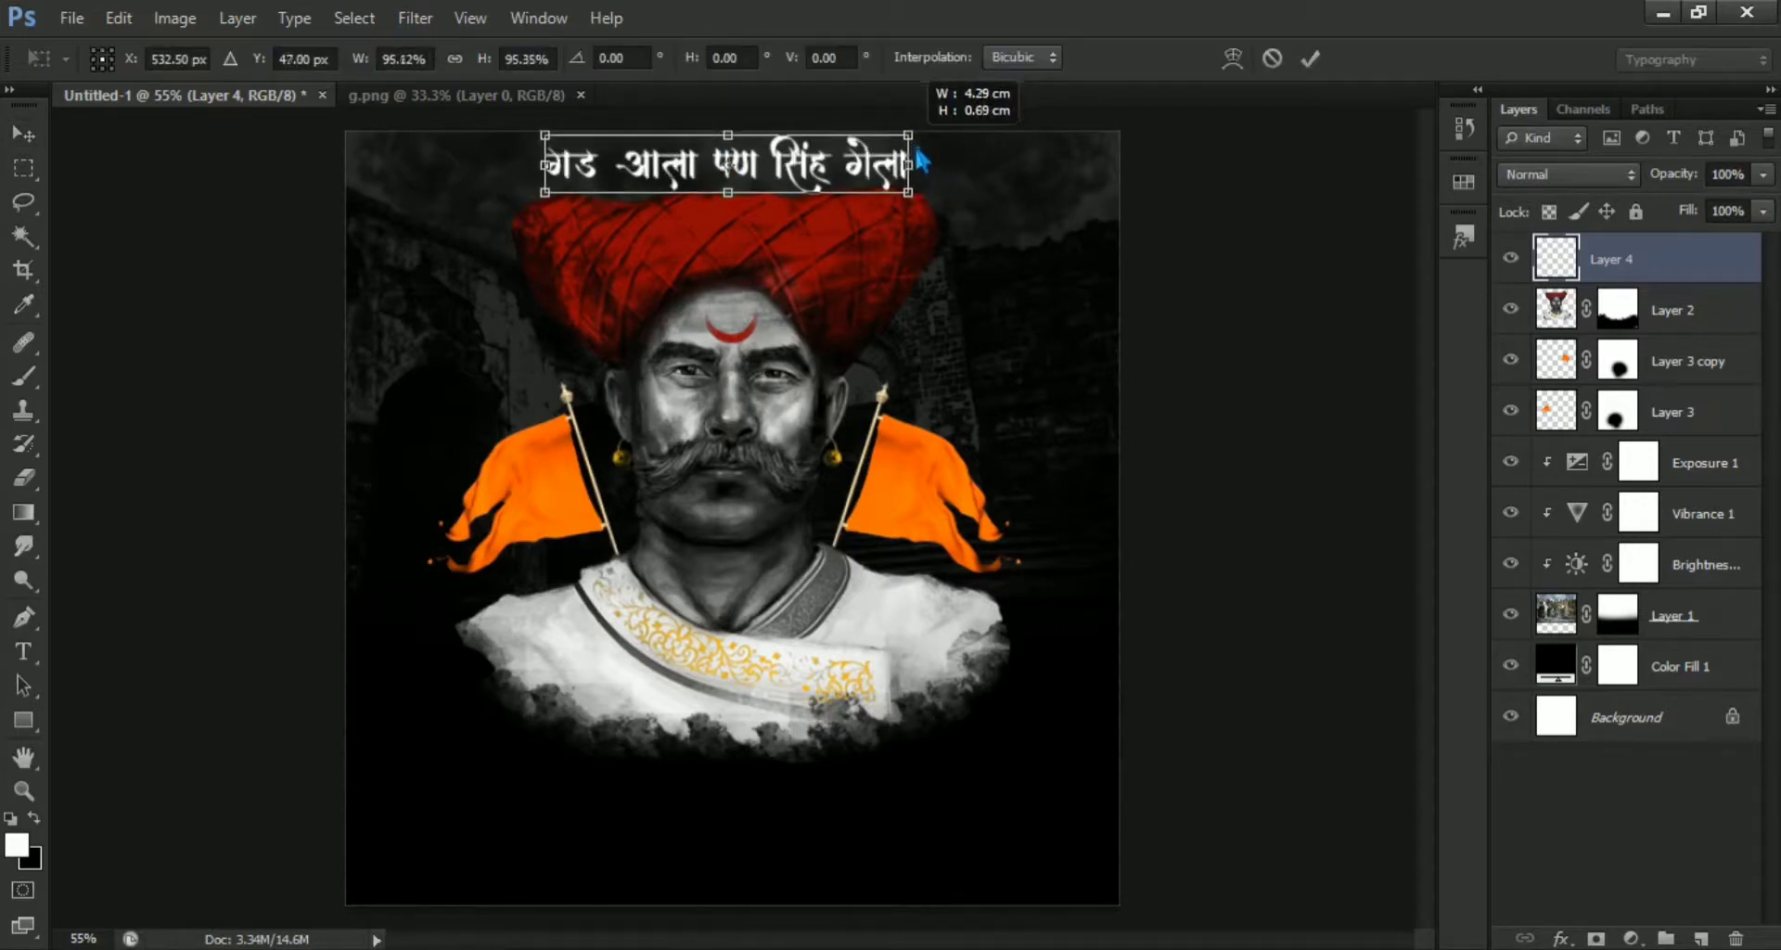
key("Return")
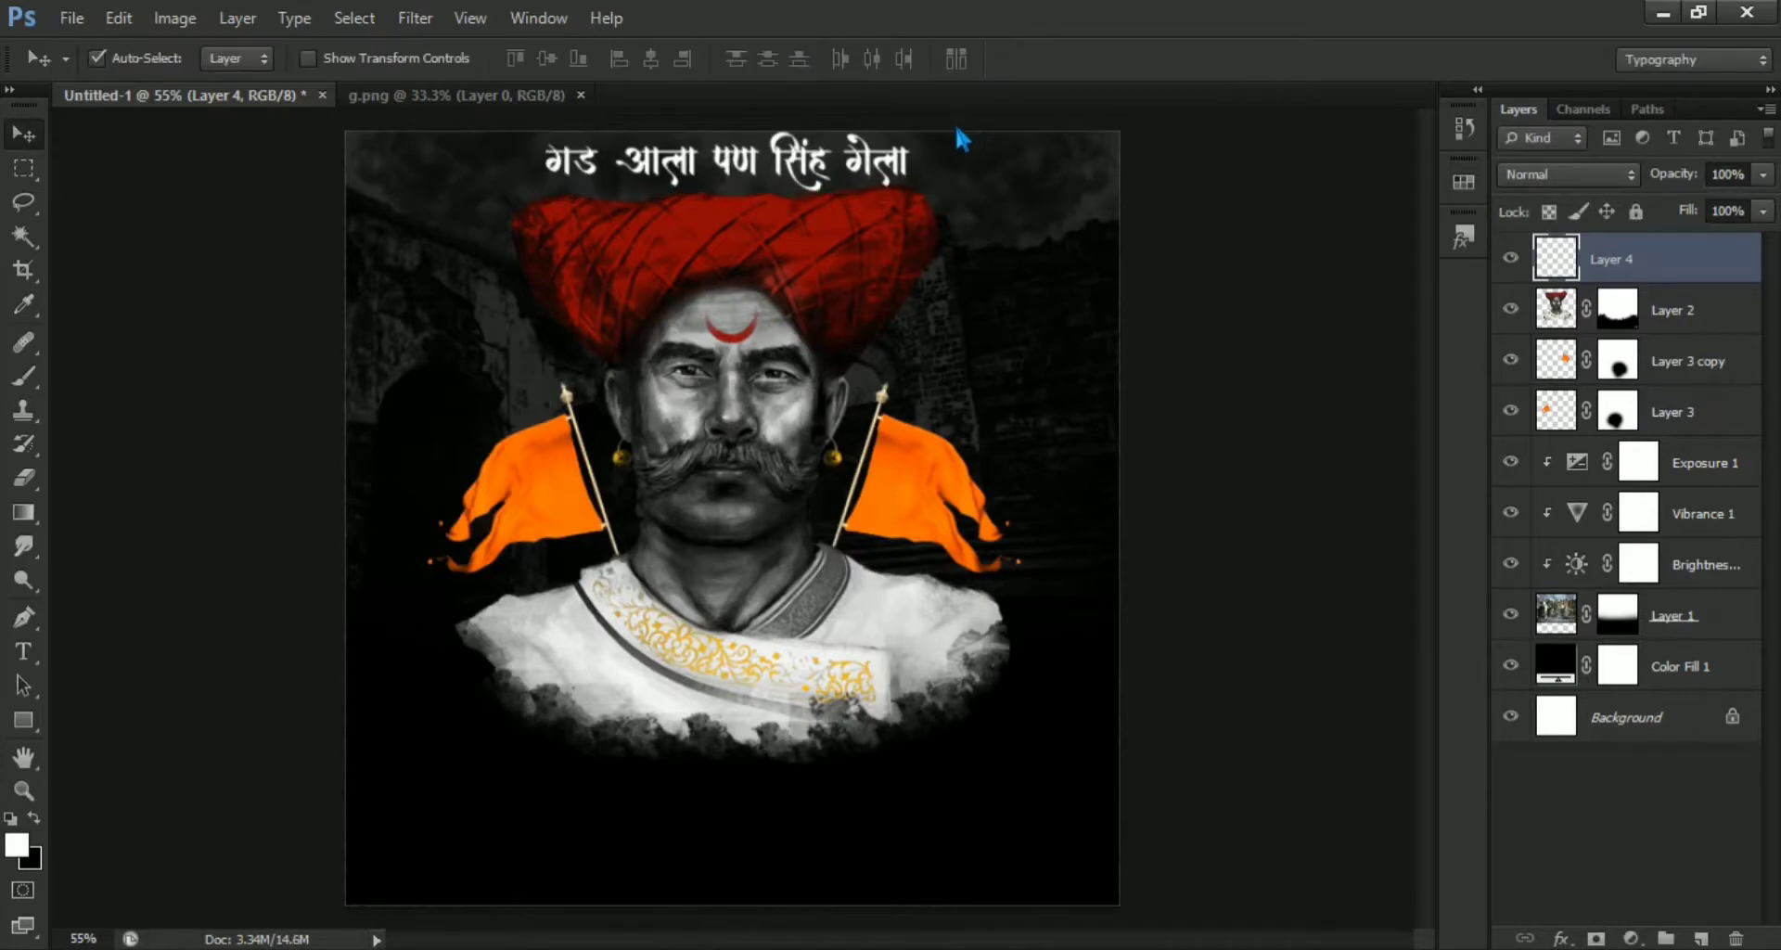
key("ctrl+t")
left_click_drag(928, 154, 915, 158)
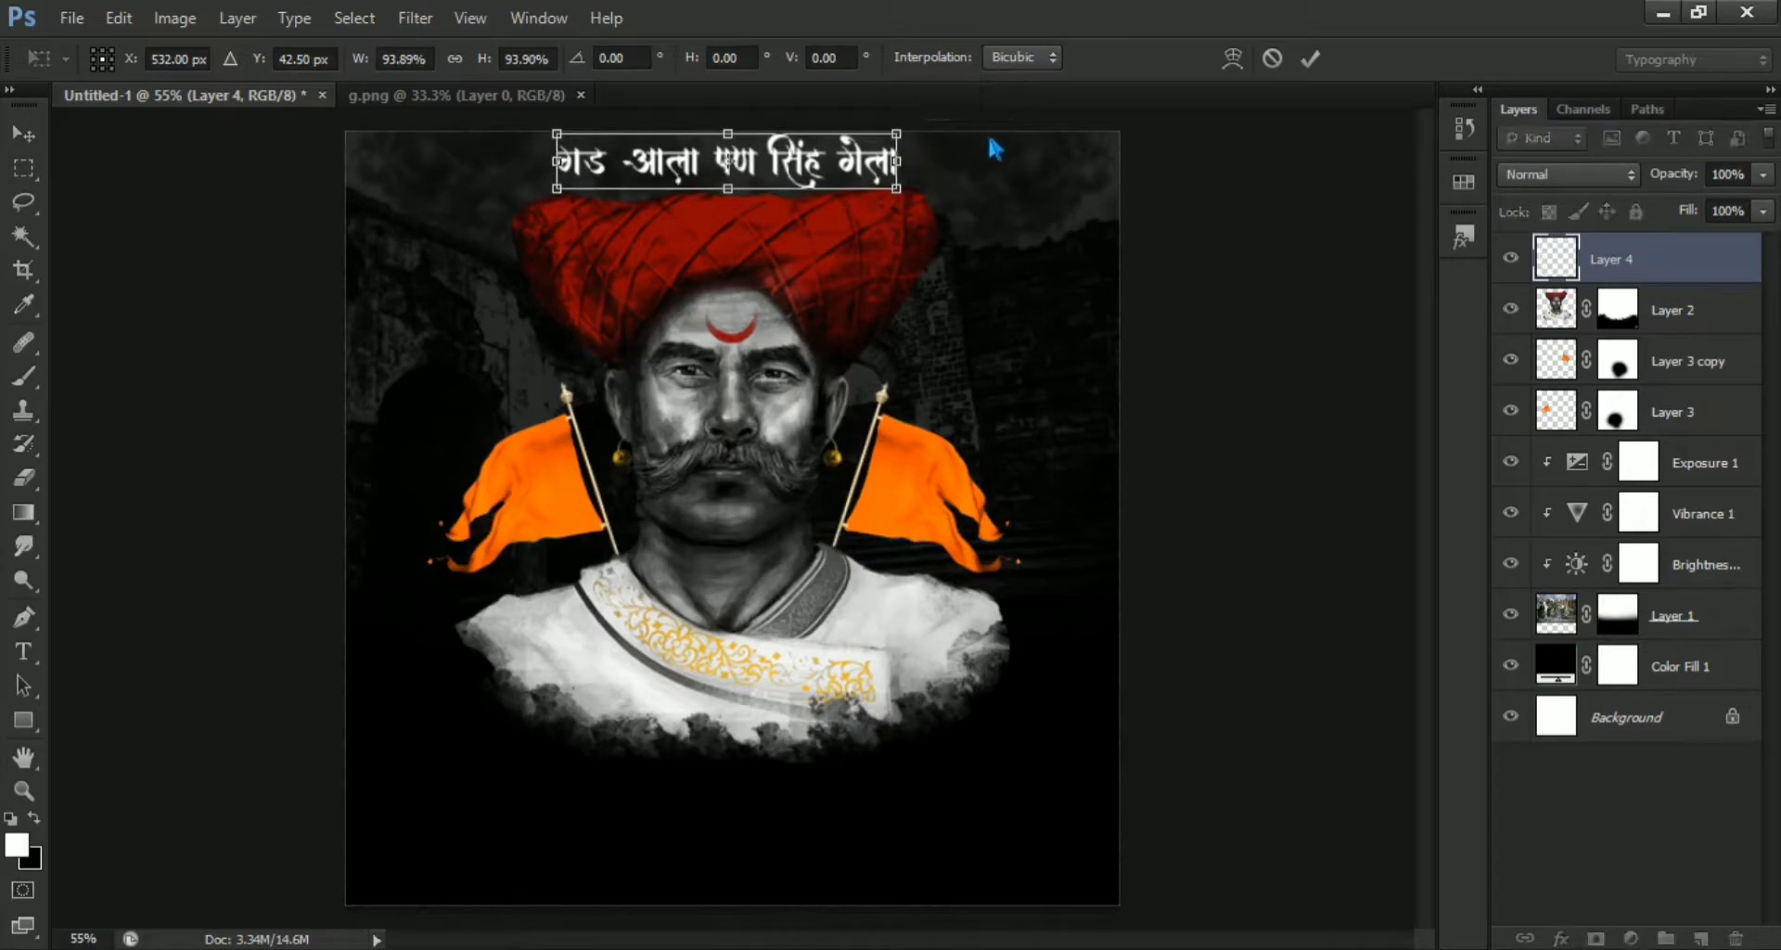
key("Down")
key("Down")
key("Down")
key("Down")
key("Down")
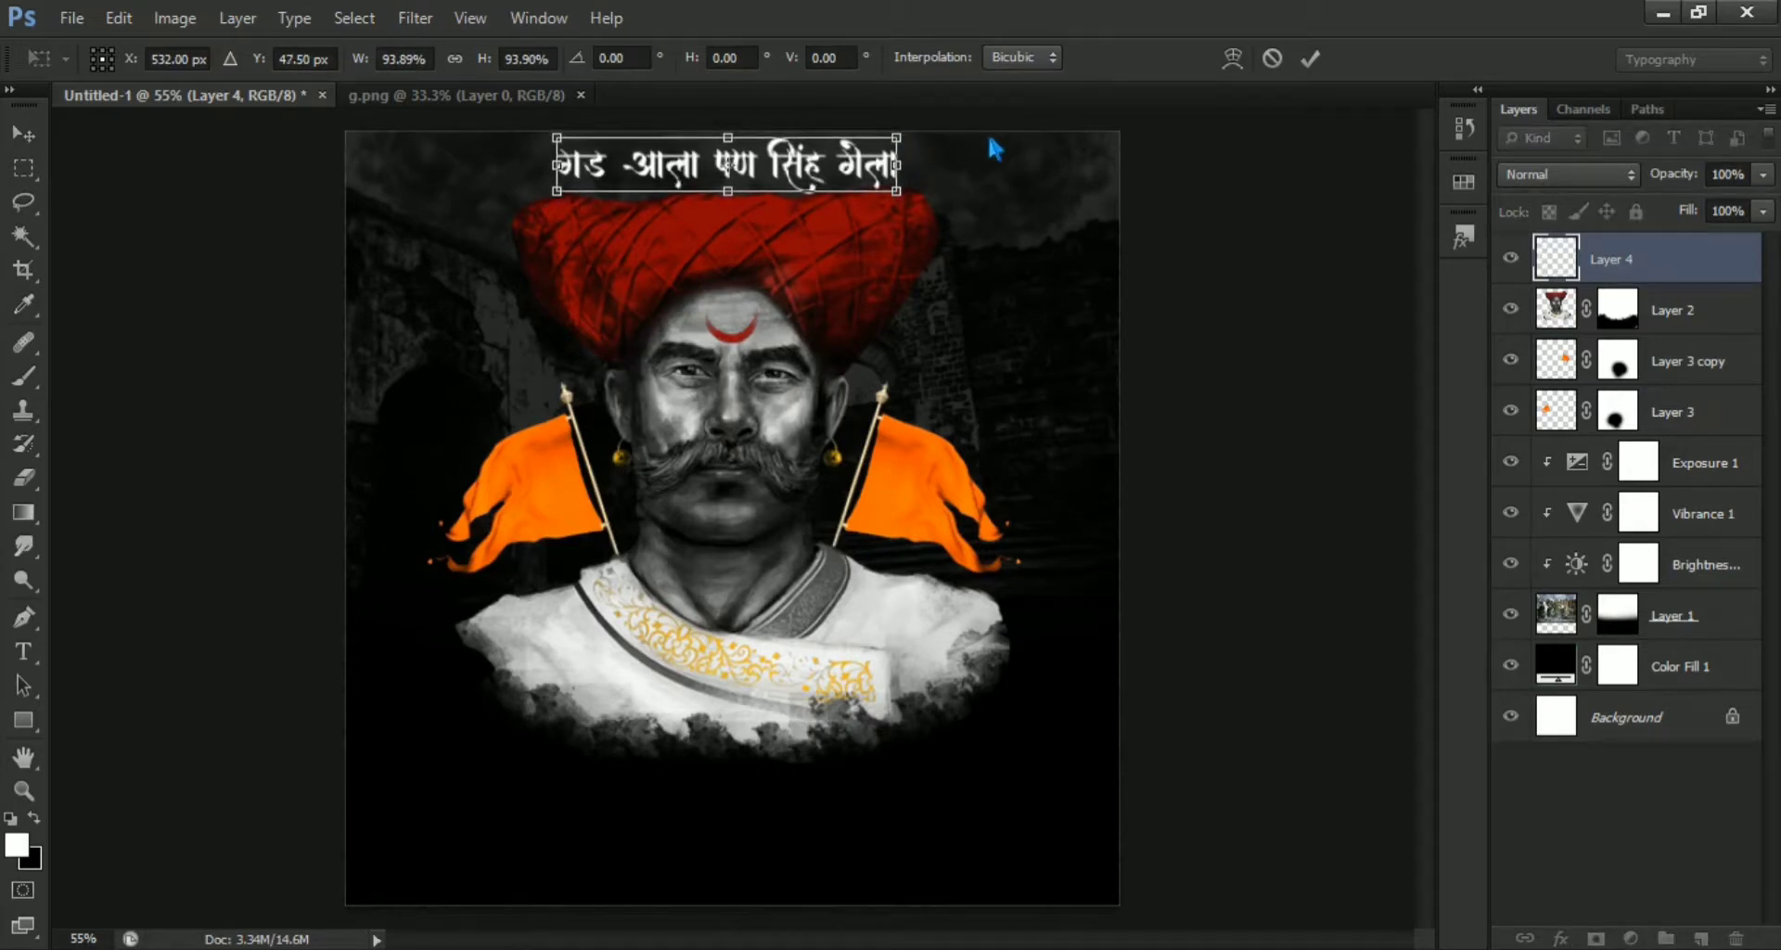
key("Return")
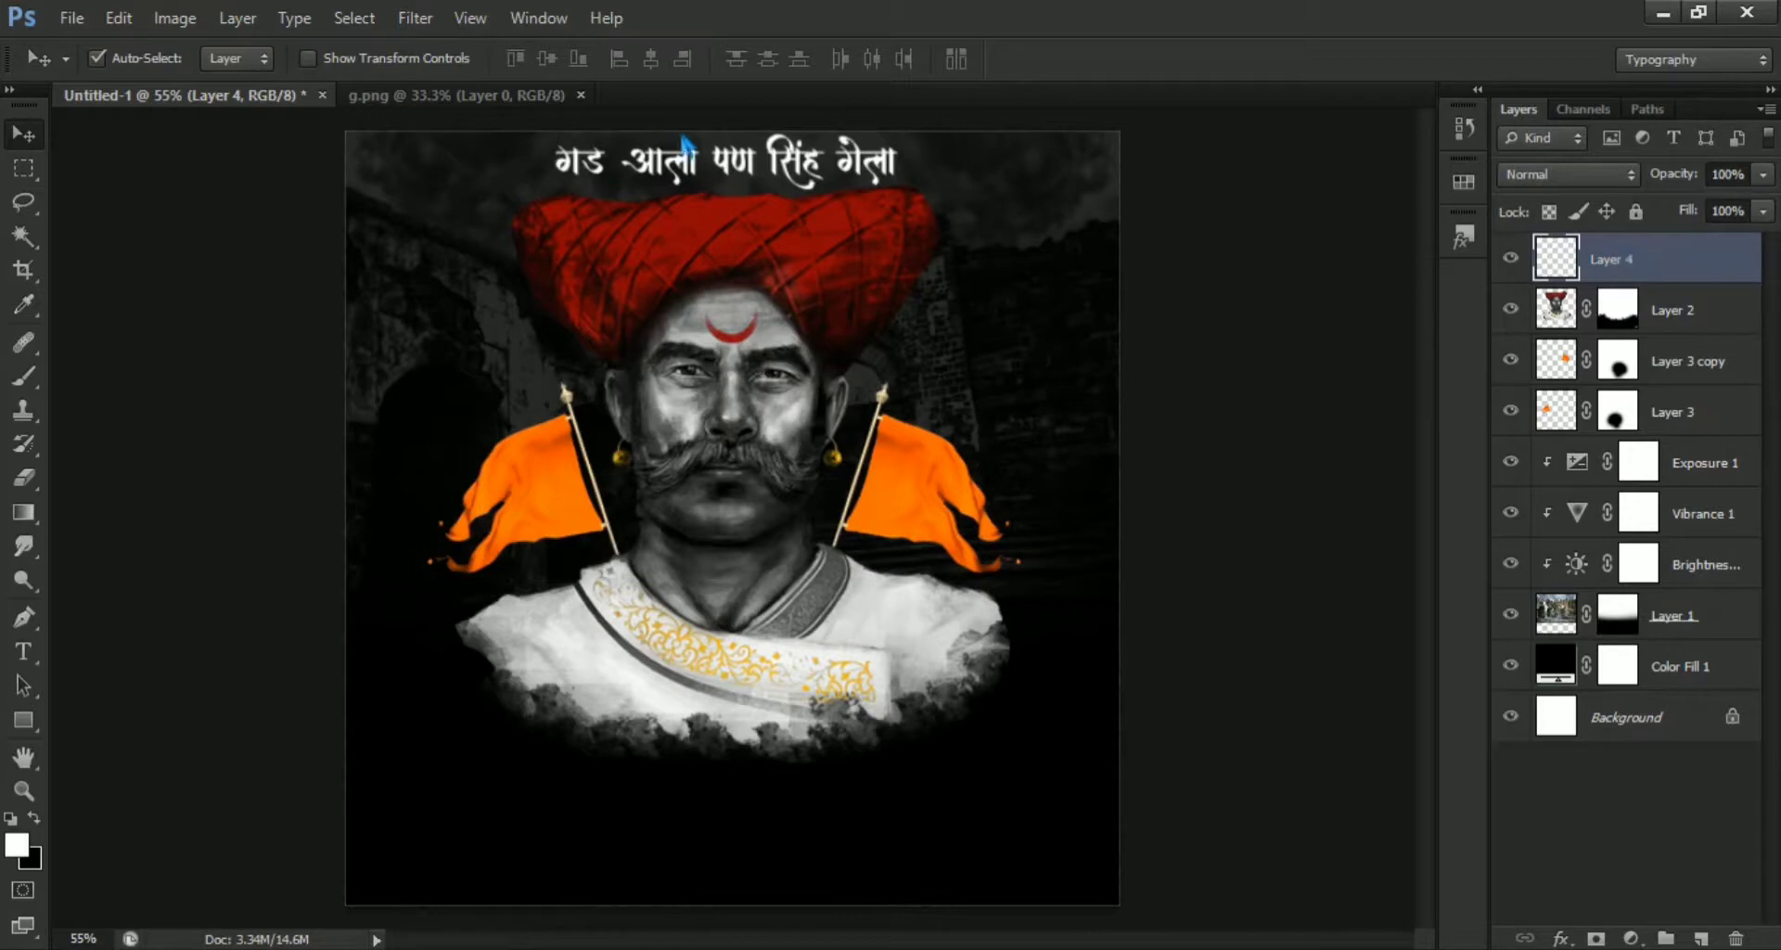
left_click(581, 95)
Open t m.png and drag its white name calligraphy into the poster as Layer 5.
left_click(72, 20)
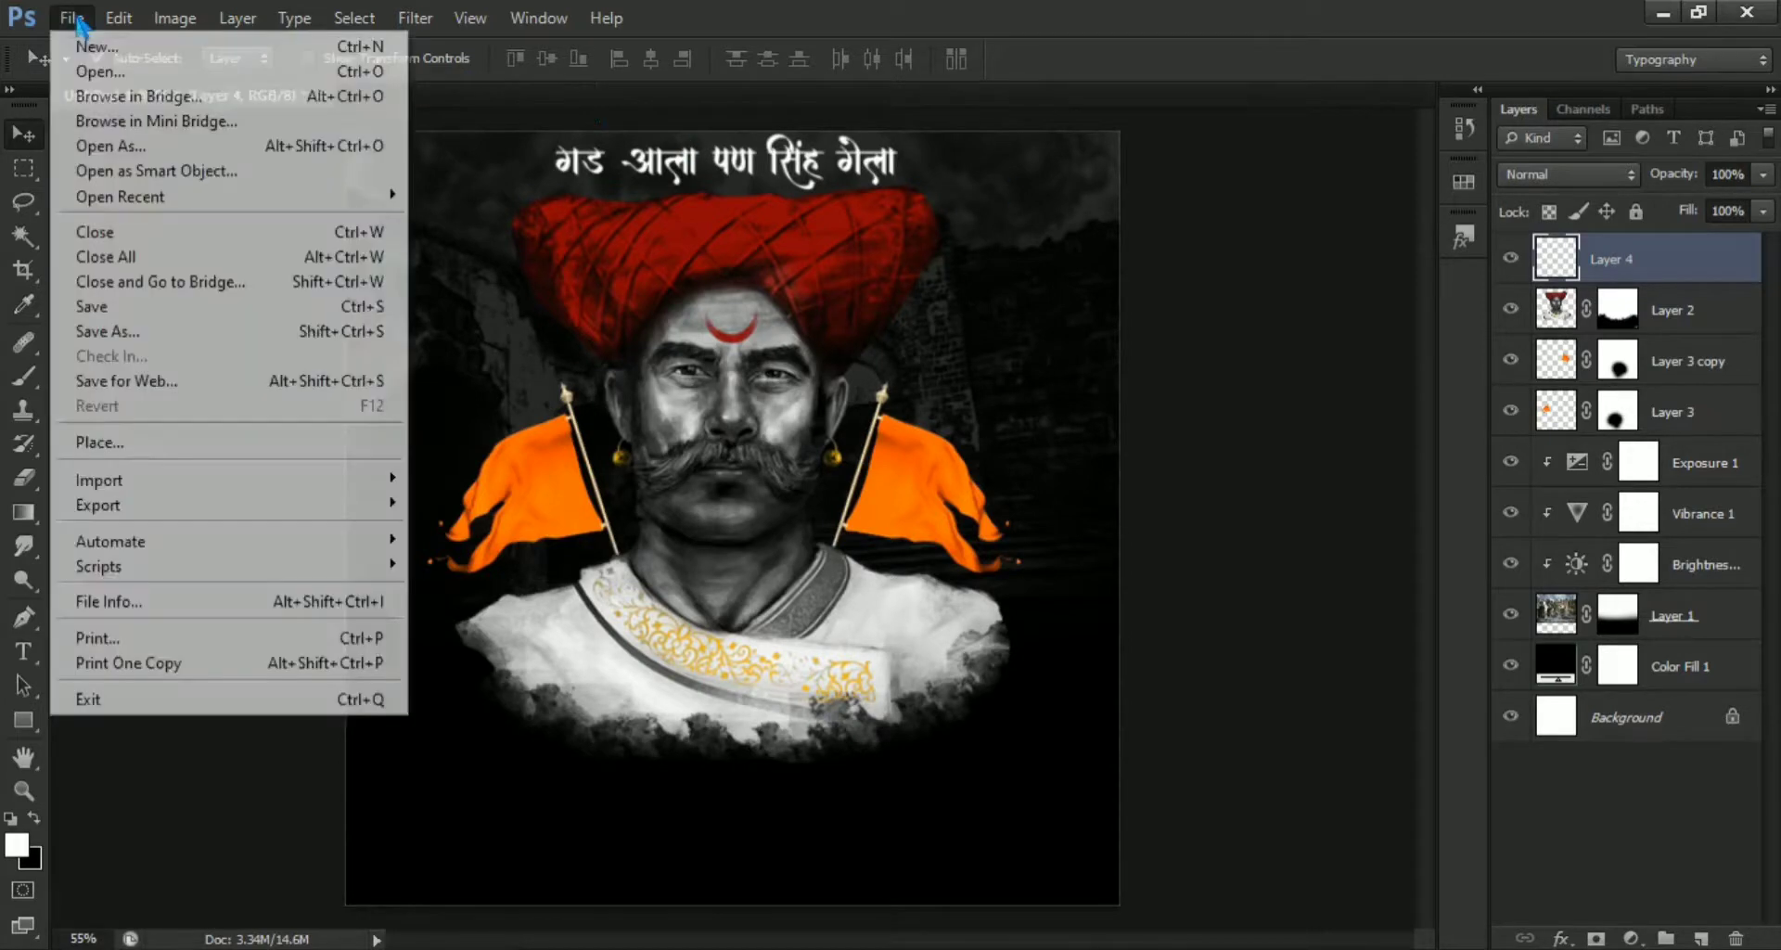
left_click(195, 74)
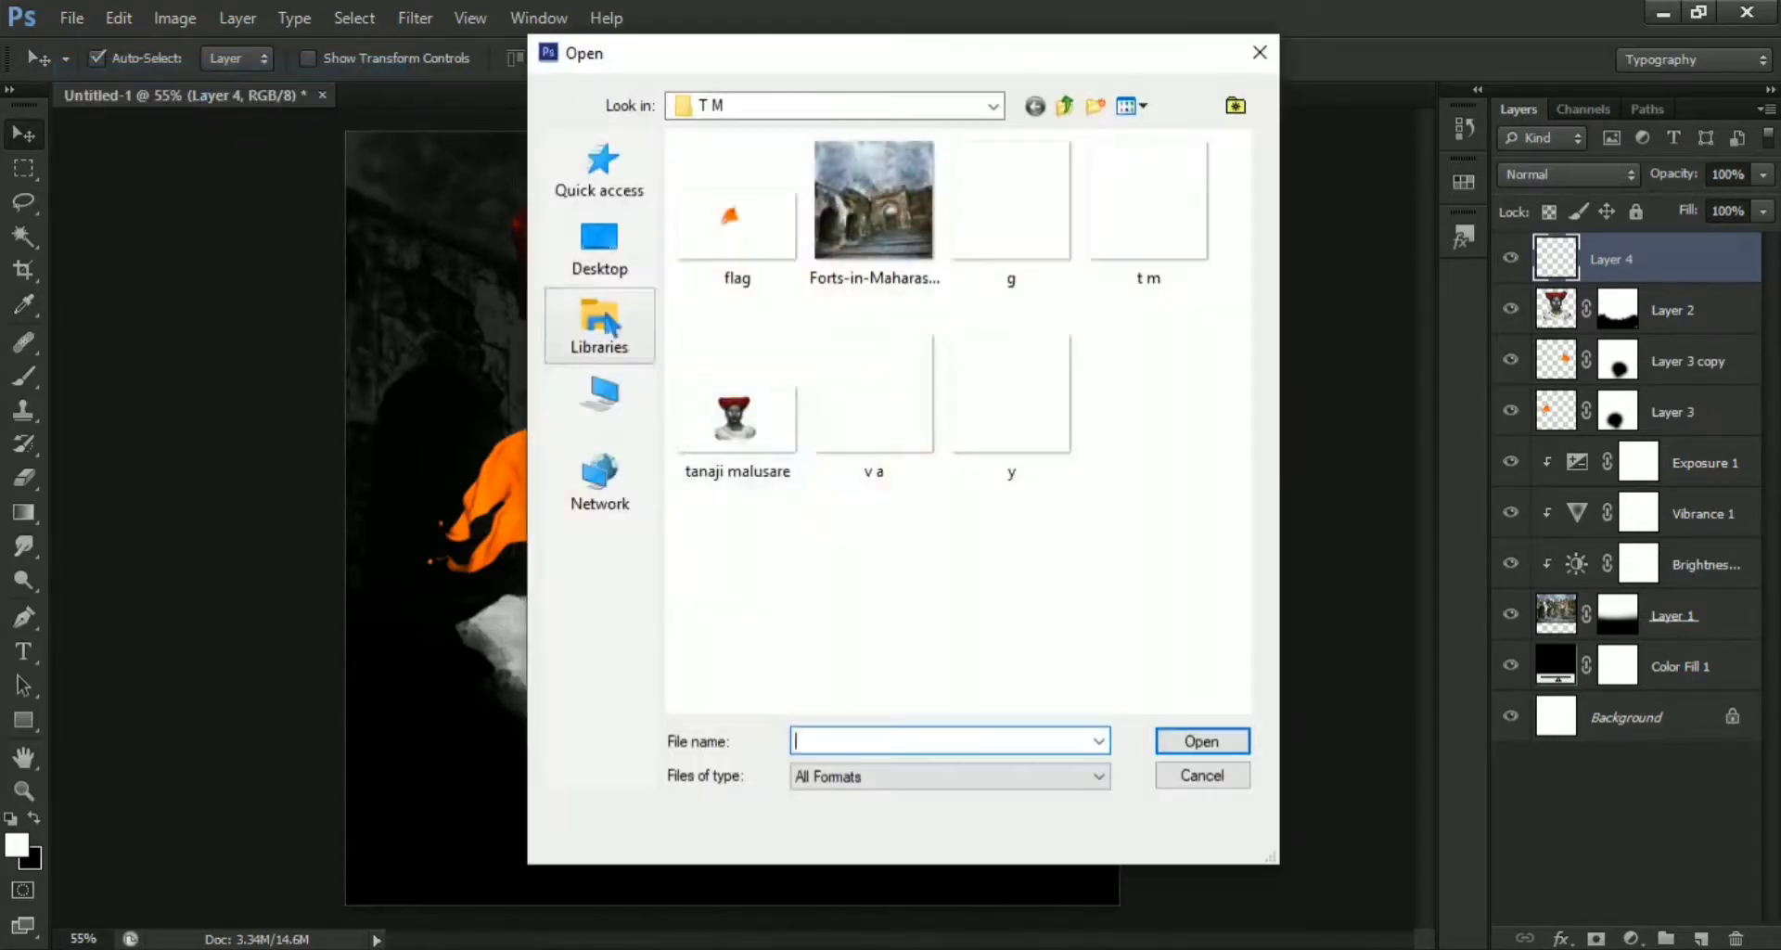
left_click(1152, 195)
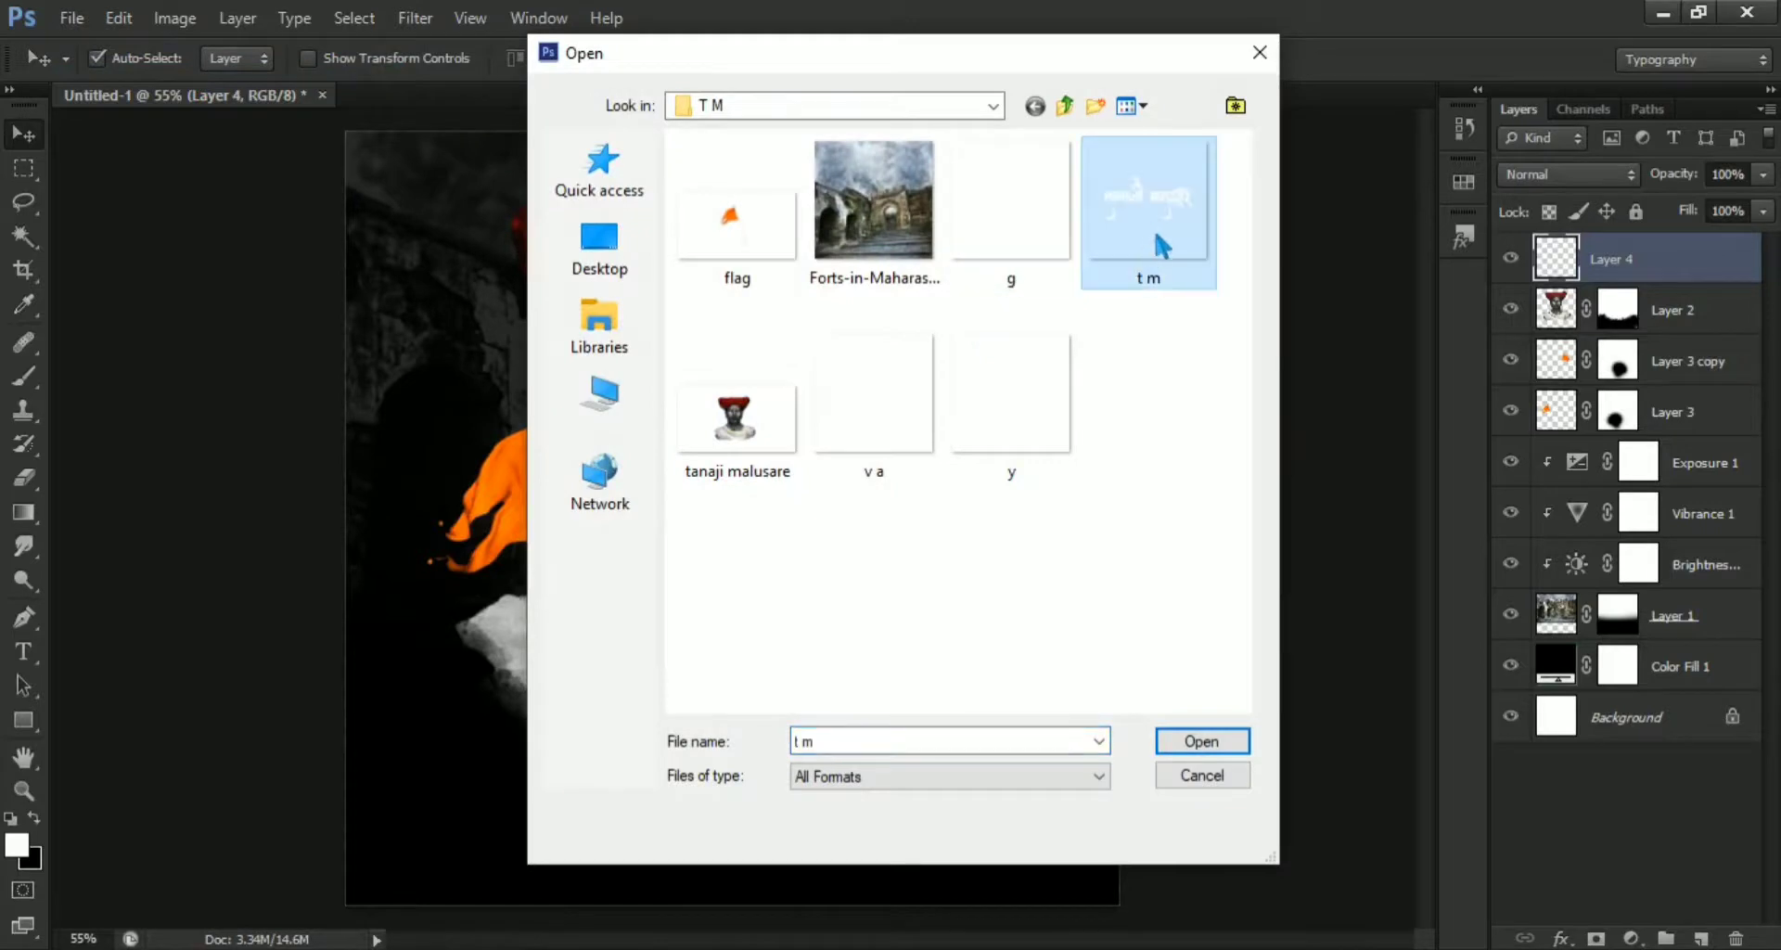
left_click(1199, 742)
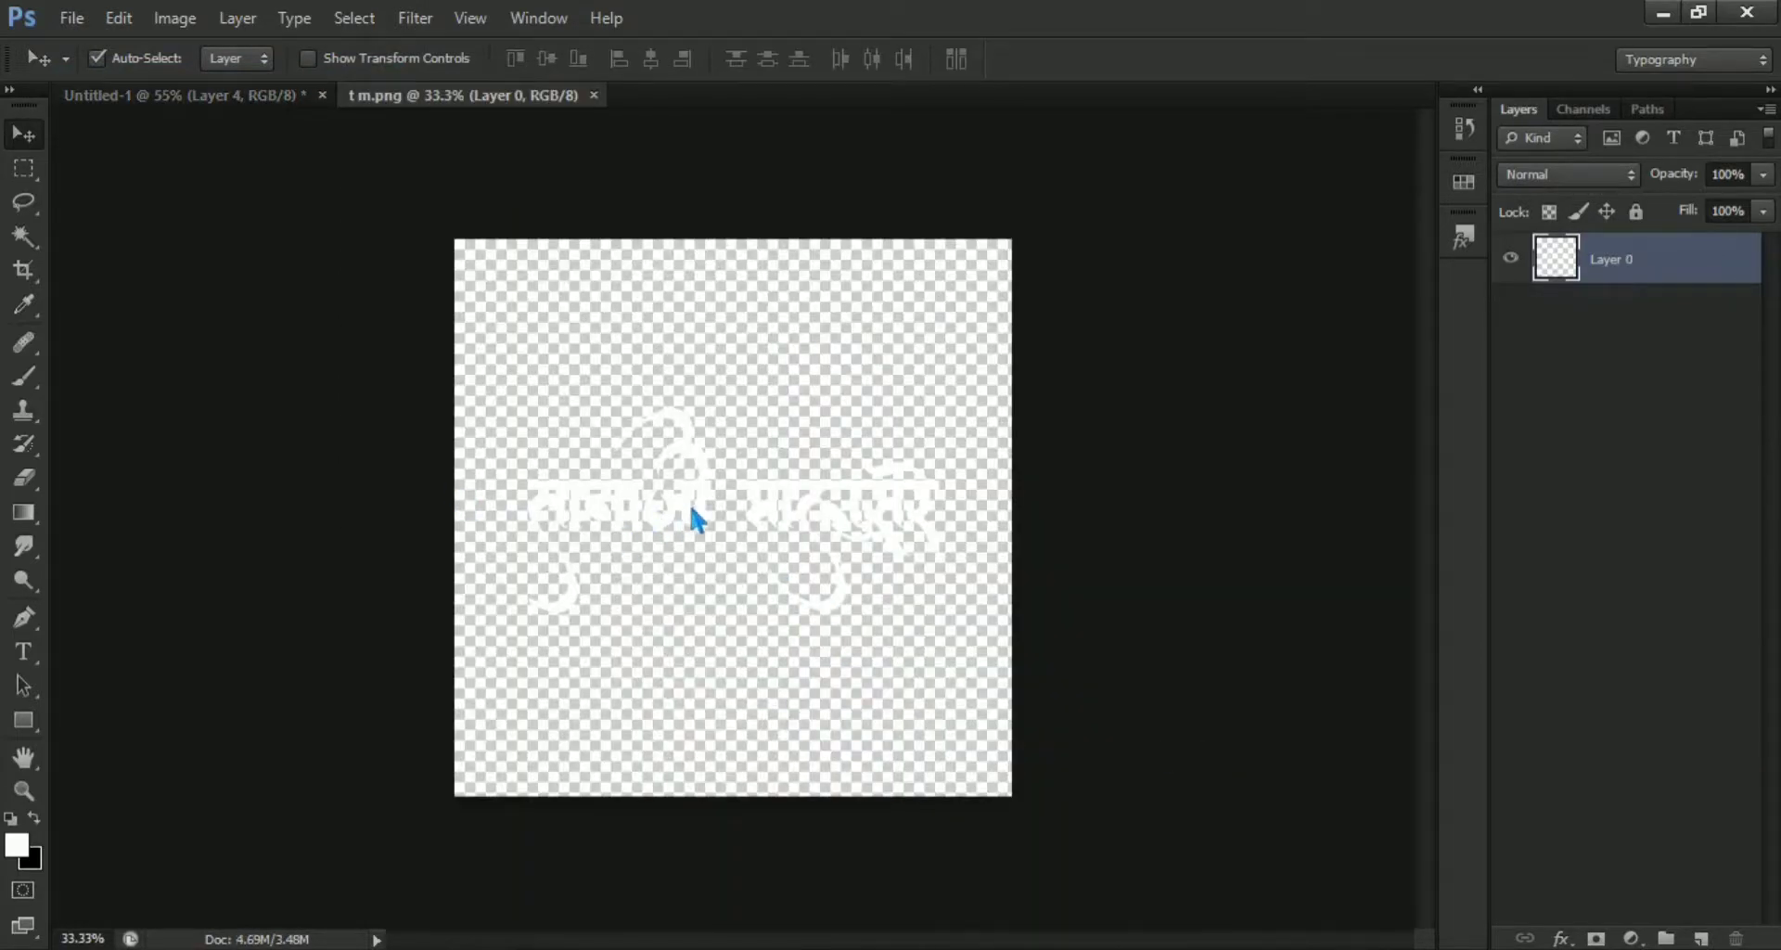
mouse_move(690, 510)
left_mouse_down()
mouse_move(737, 627)
mouse_move(665, 719)
left_mouse_up()
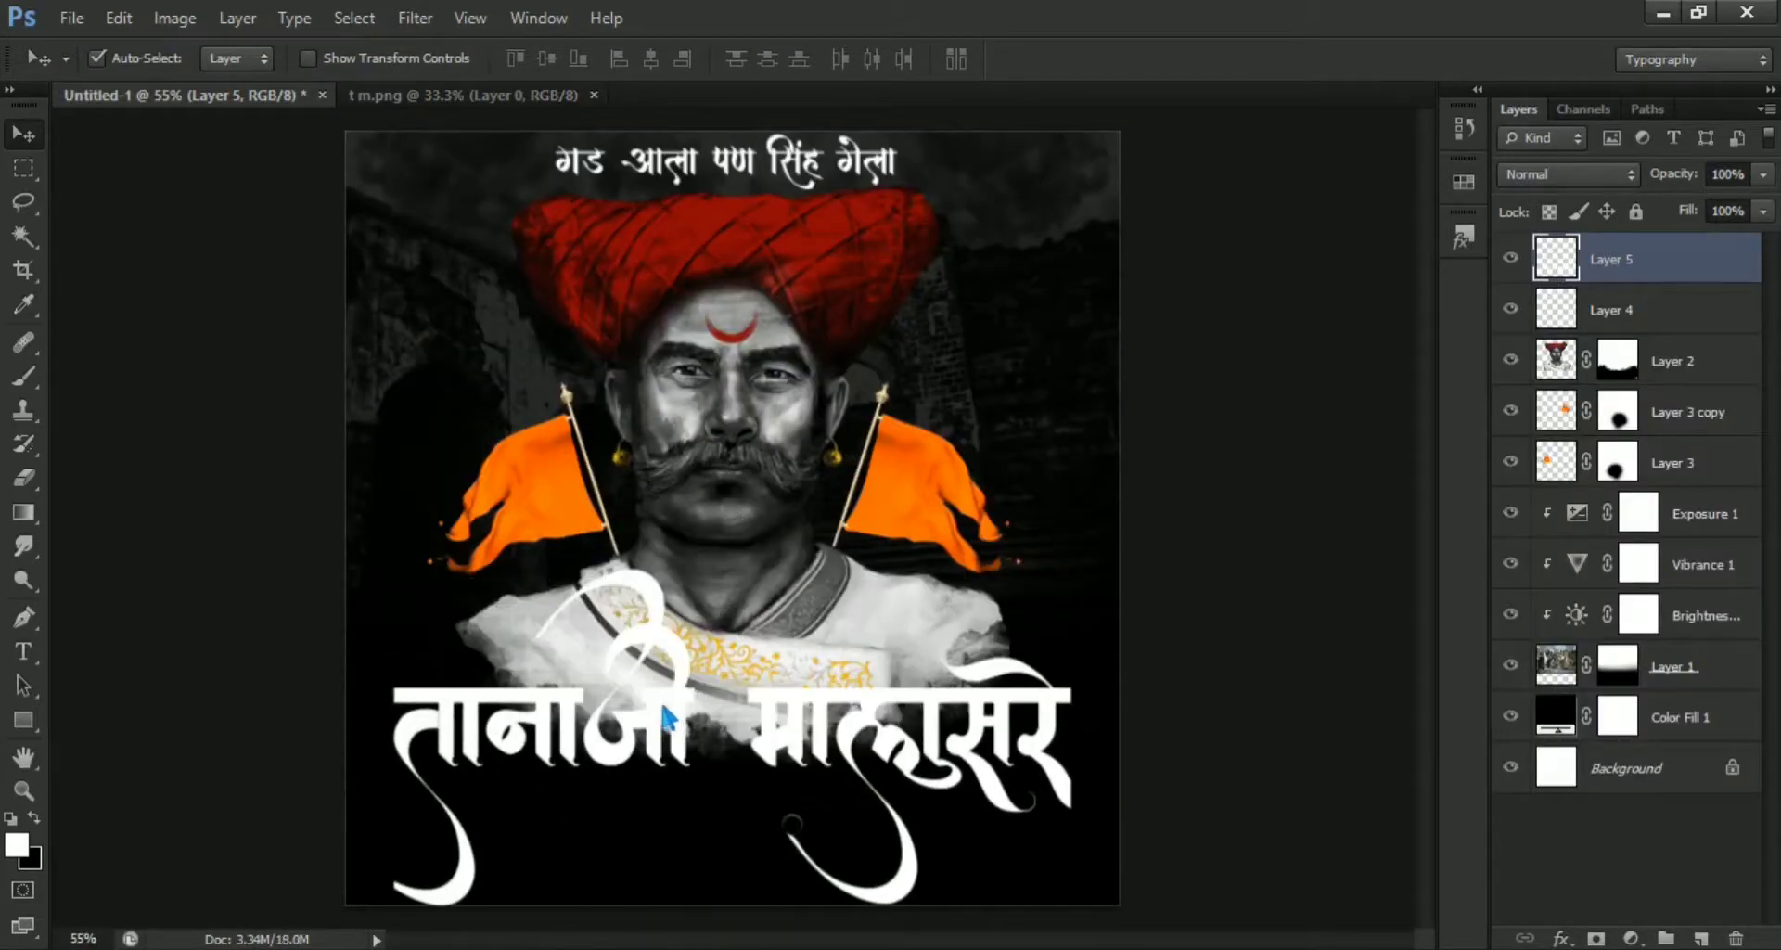
Scale the Layer 5 name calligraphy to about 80% and nudge it slightly upward.
key("ctrl+t")
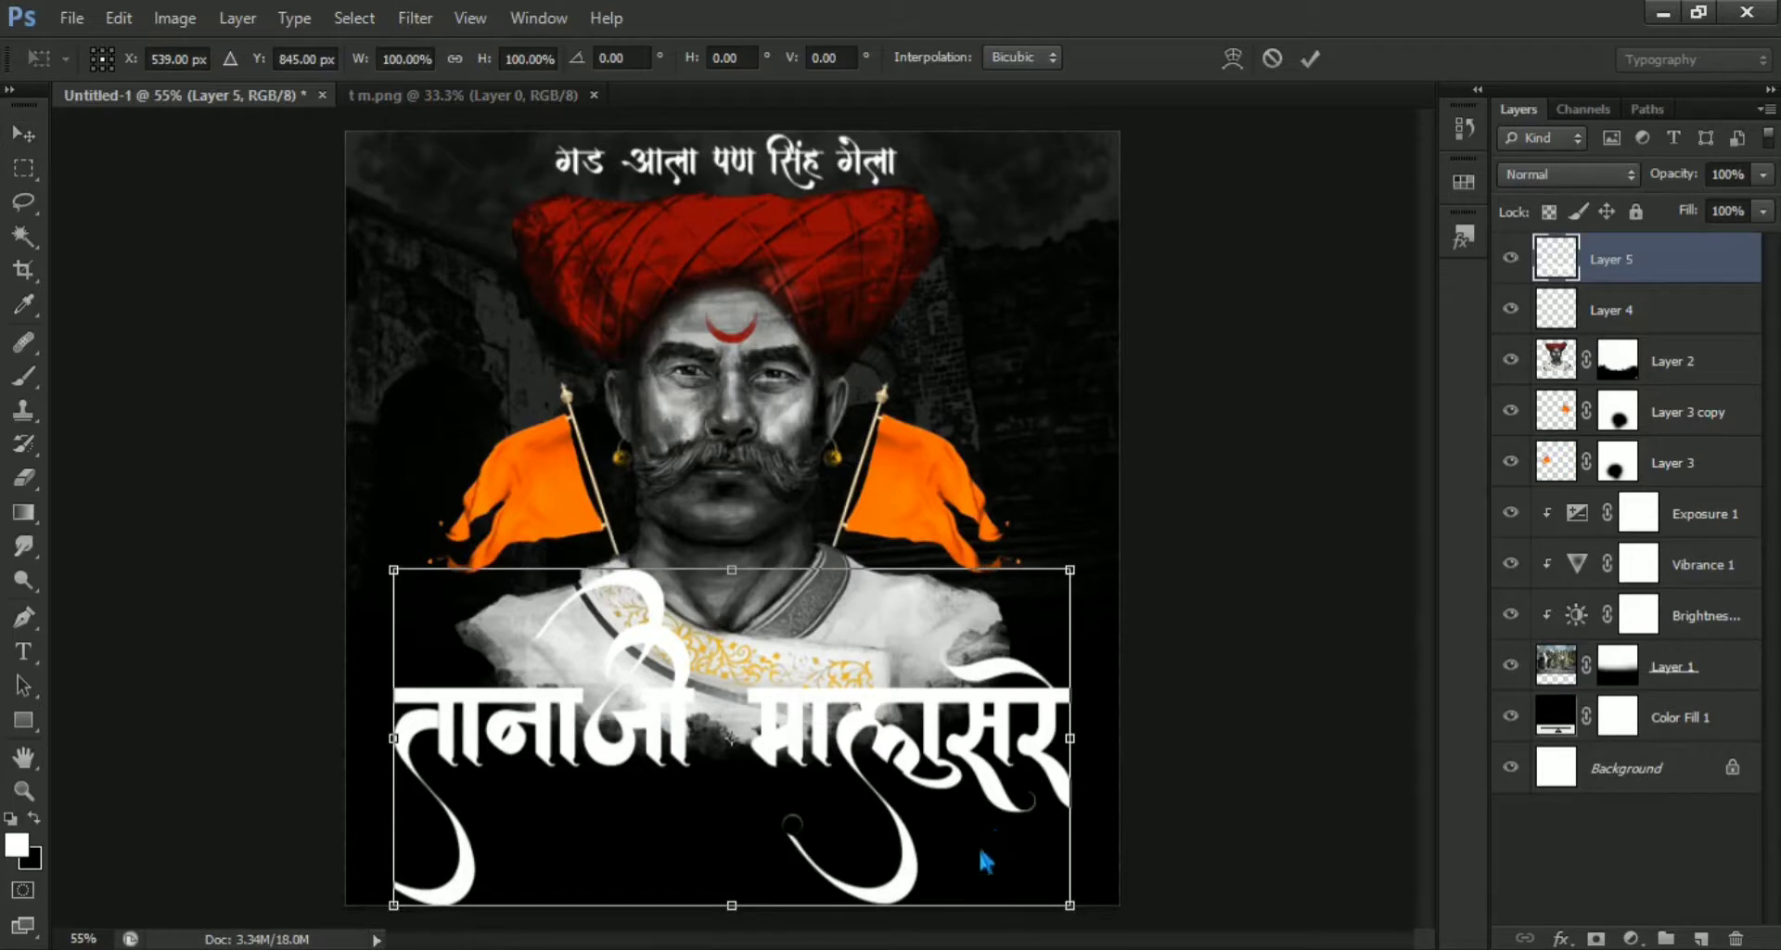
left_click_drag(1074, 573, 1028, 641)
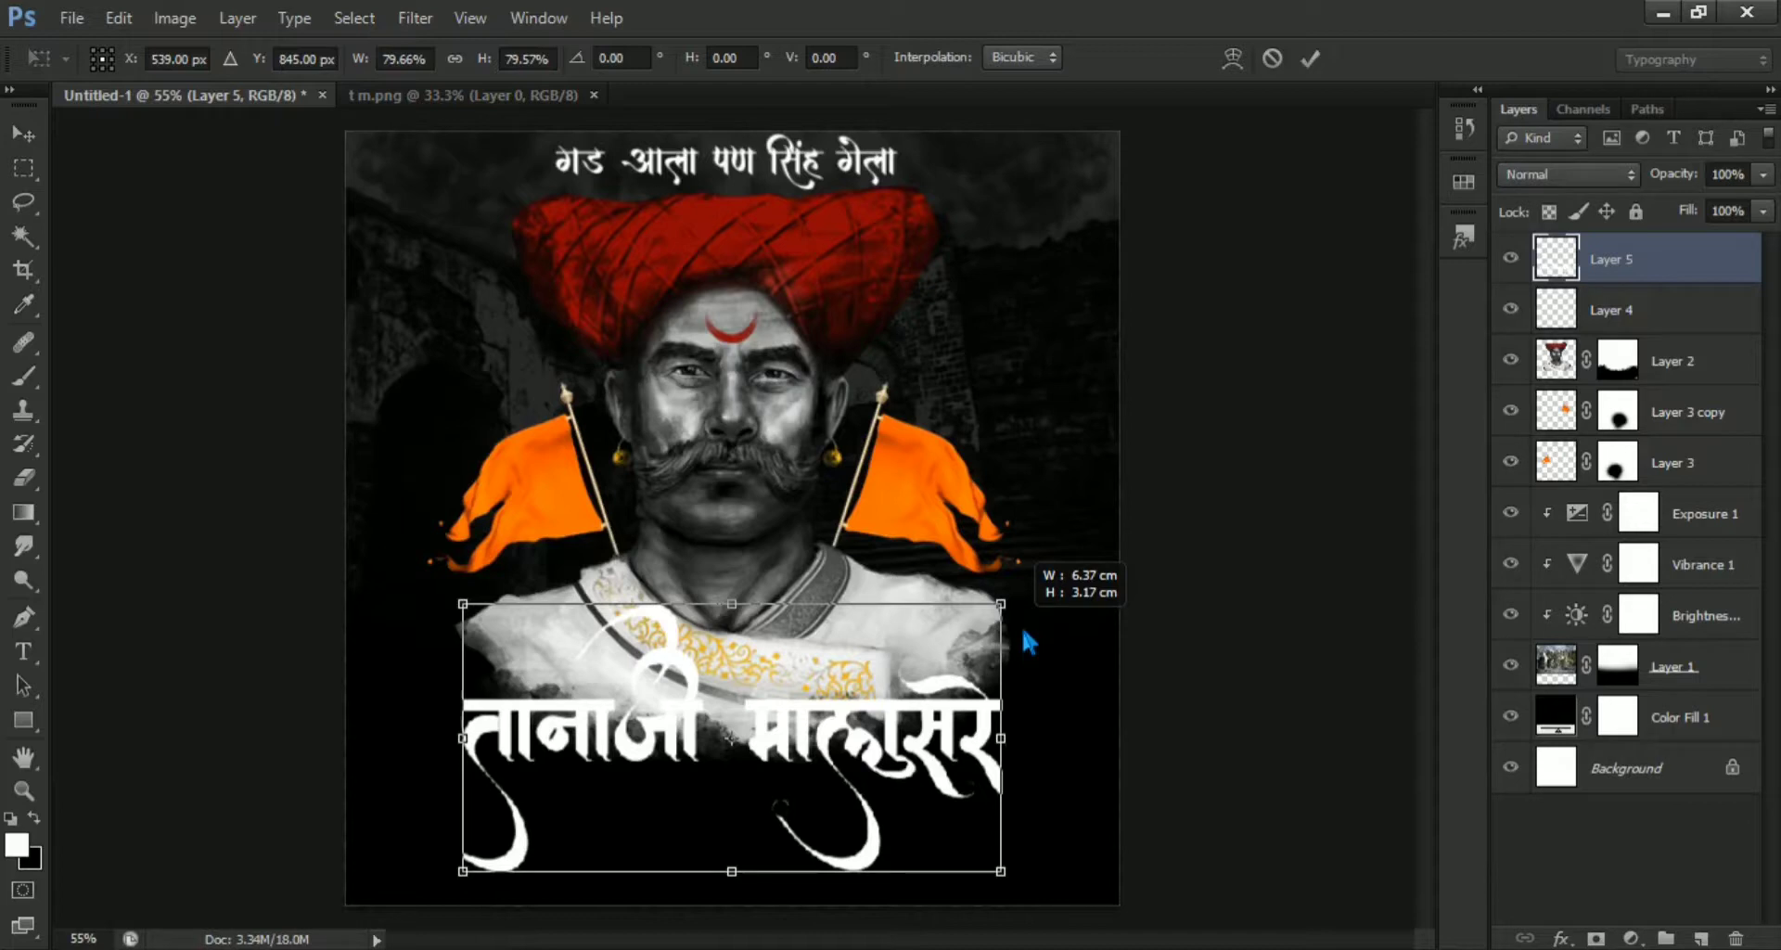
left_click_drag(1027, 638, 1027, 638)
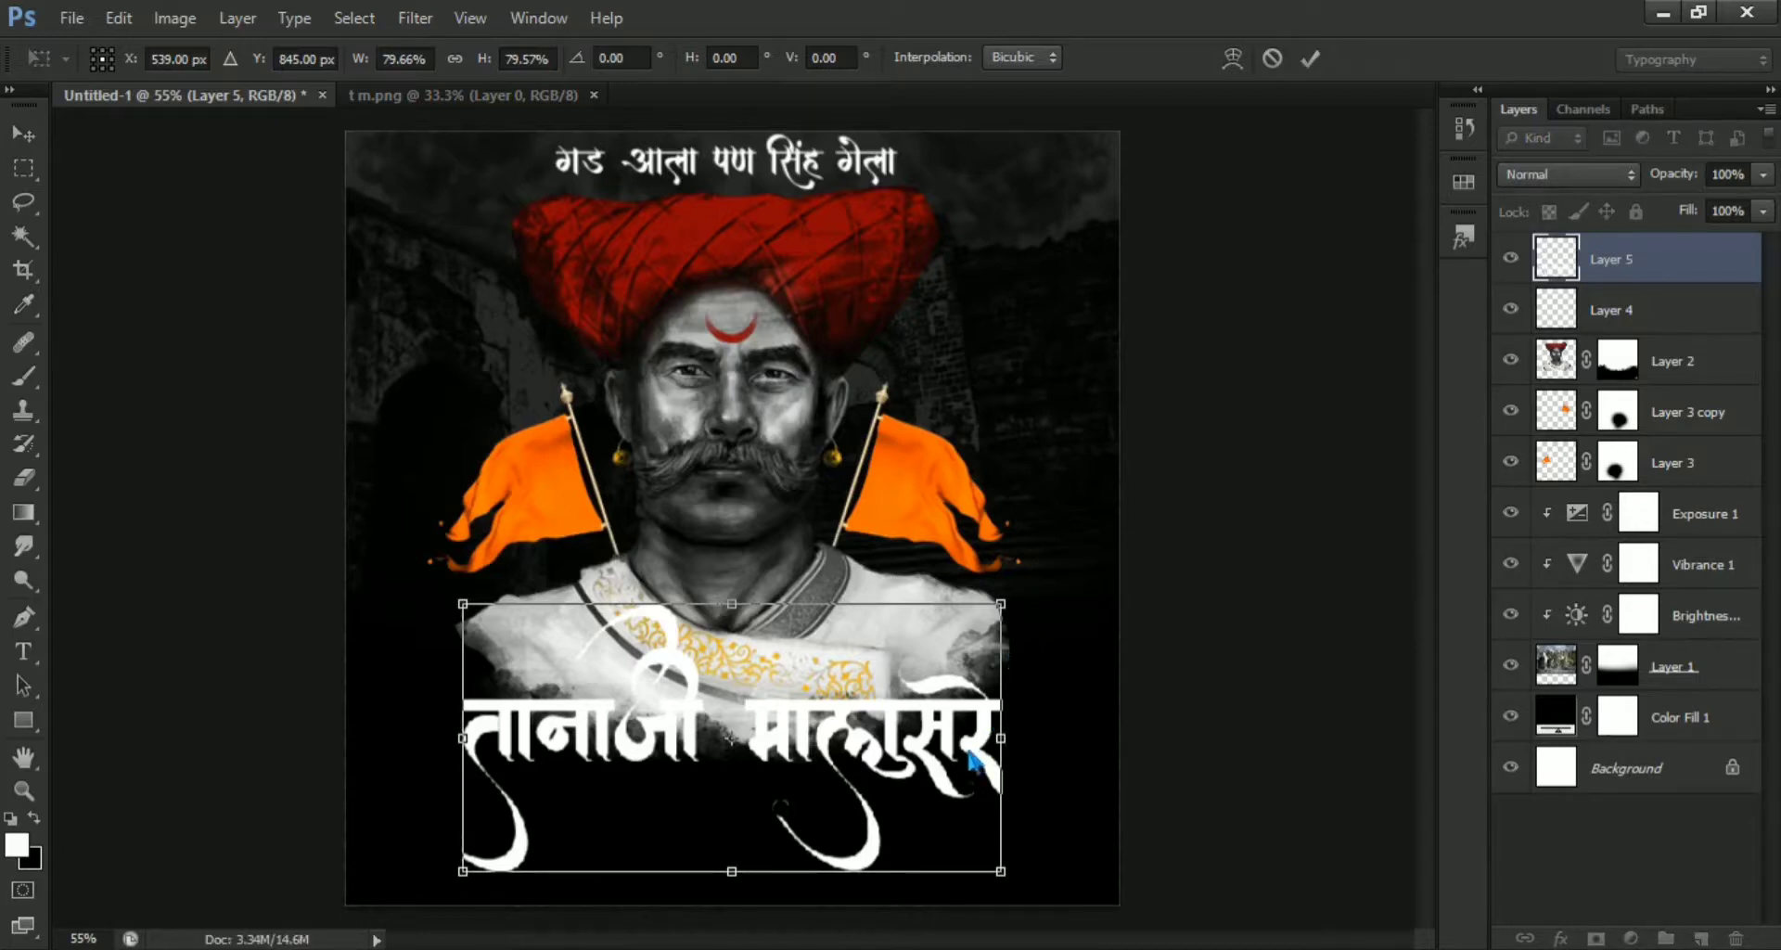
key("Return")
left_click_drag(969, 747, 969, 742)
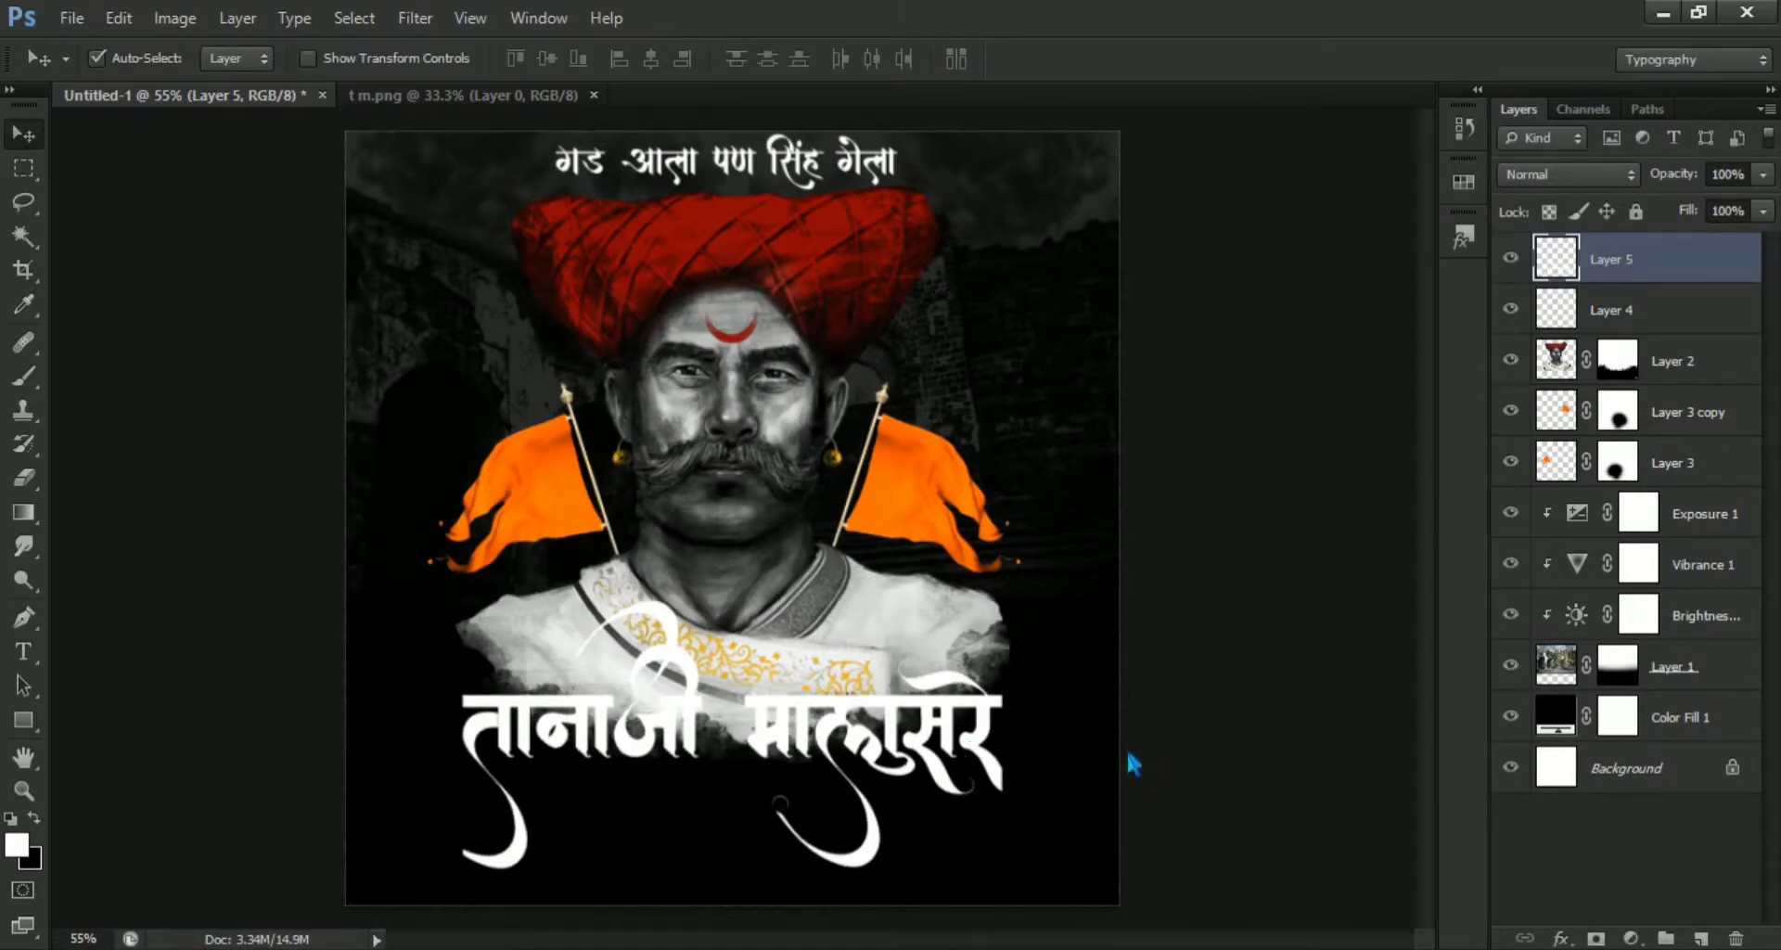
left_click(1599, 784, "ctrl")
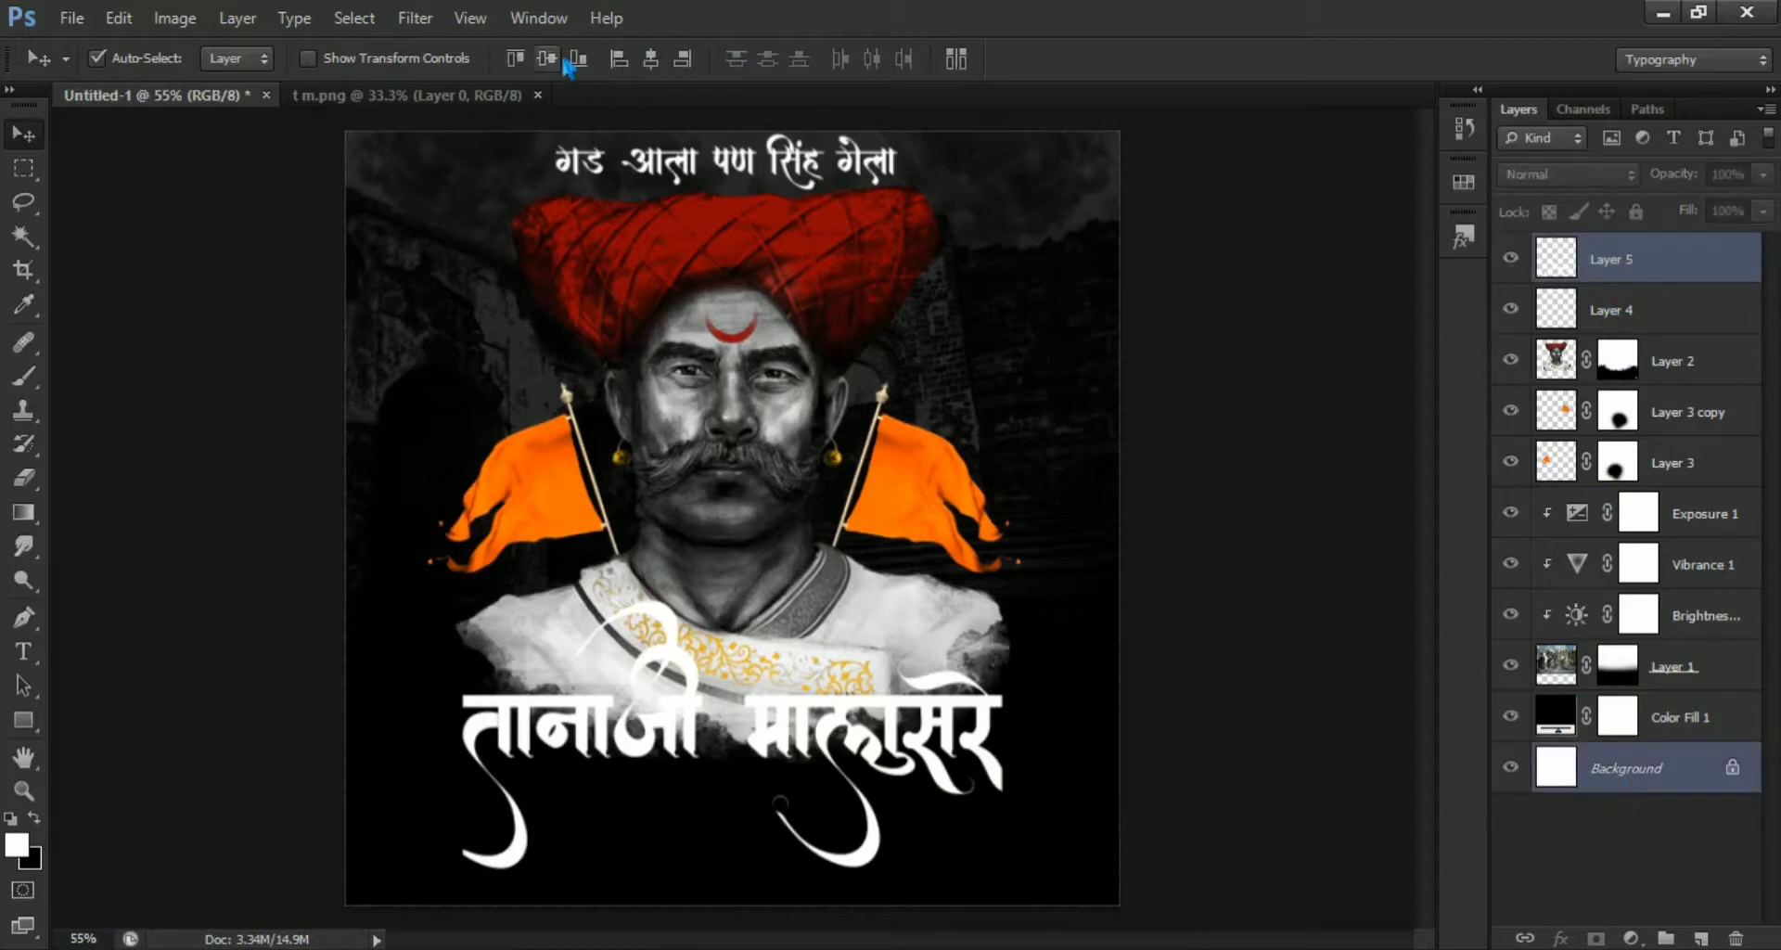
Centre the name title horizontally and load a selection of its lettering.
left_click(654, 61)
left_click(1586, 278)
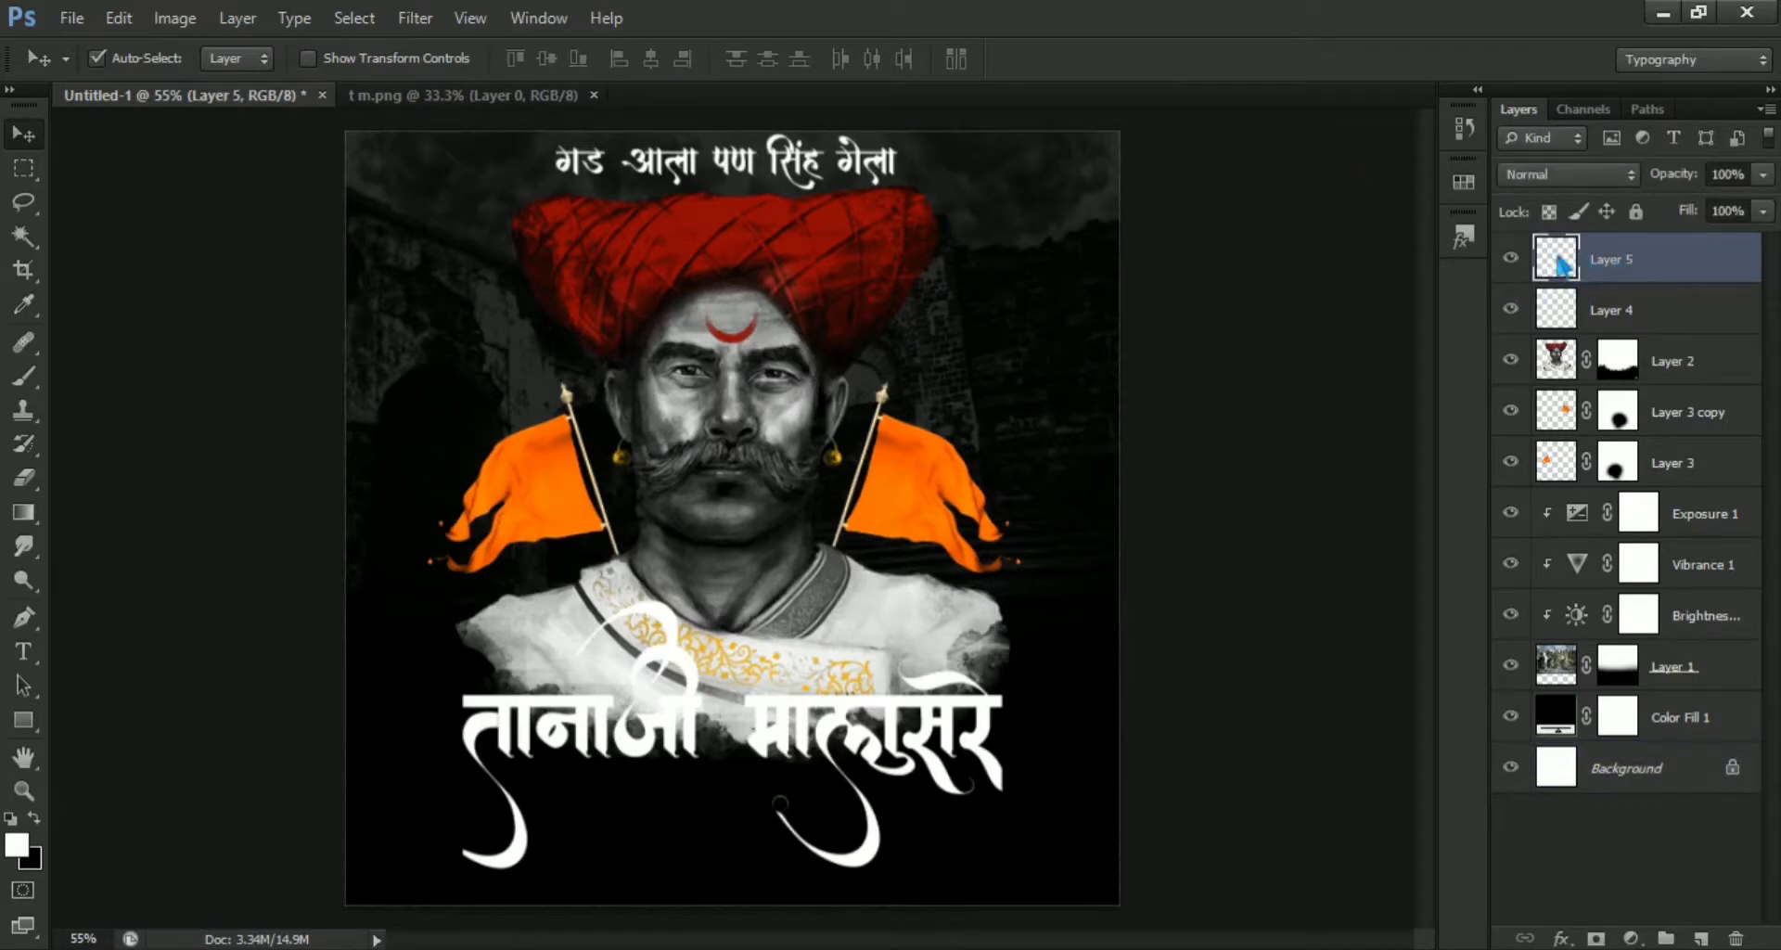
left_click(1568, 269, "ctrl")
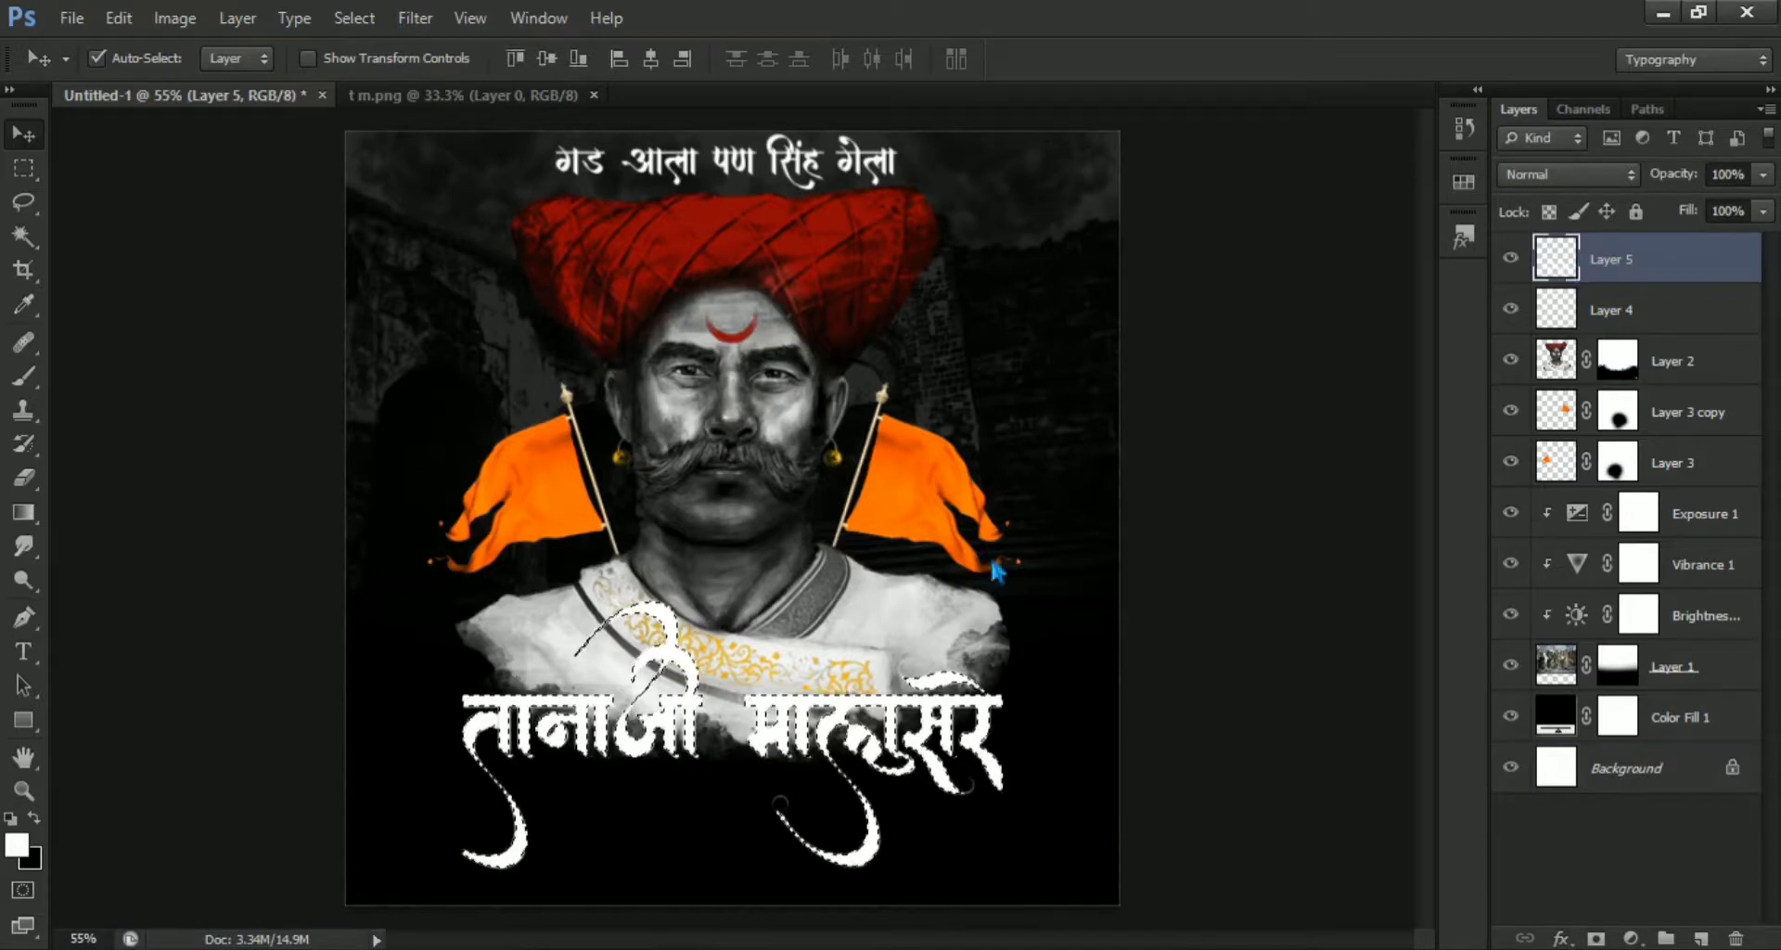
scroll(508, 772, "up", 3)
scroll(508, 772, "down", 2)
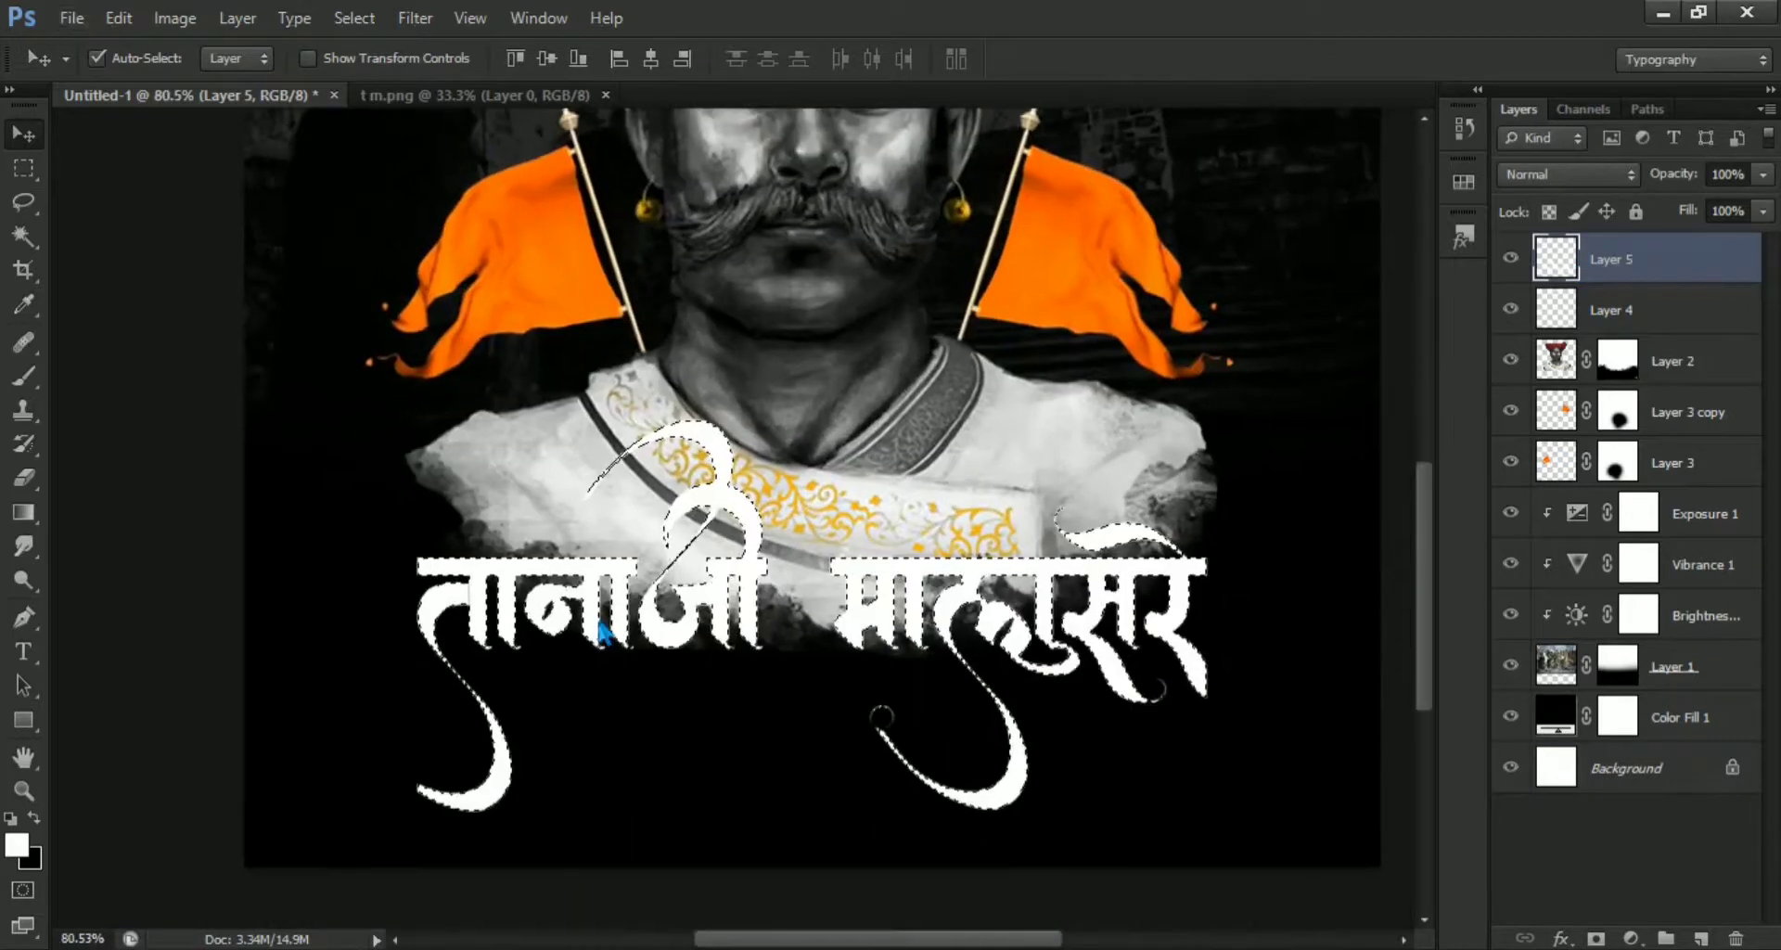
scroll(885, 678, "up", 1)
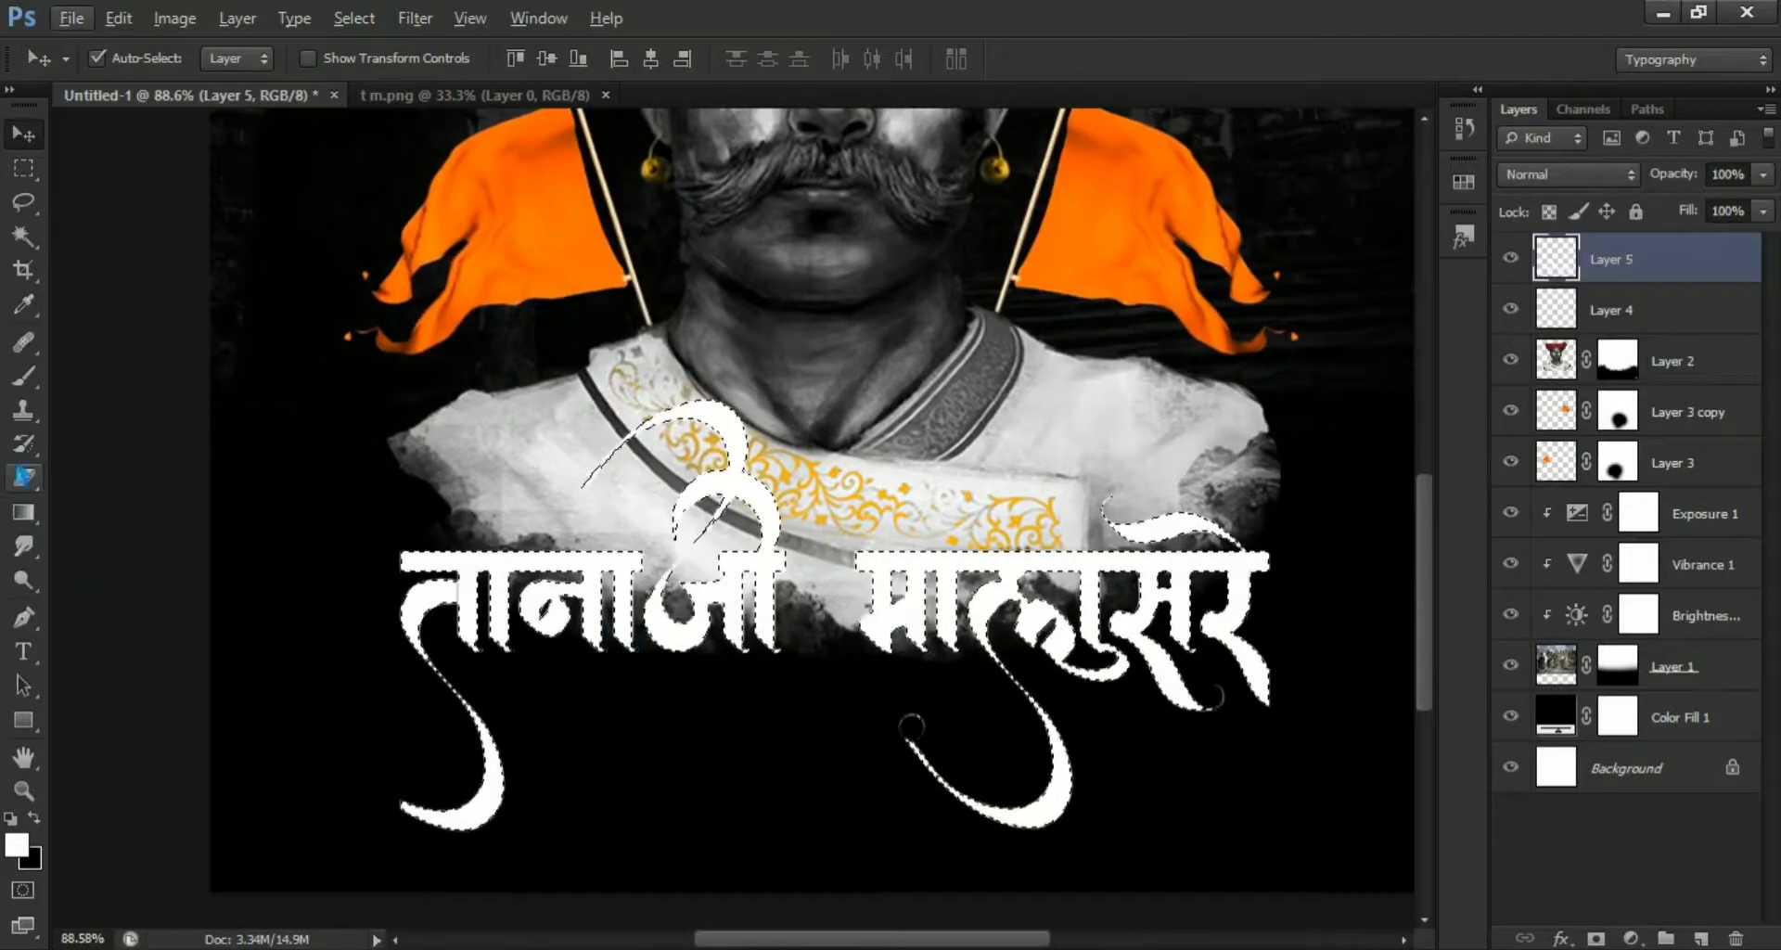
Paint the selected lettering solid red (ff0000), deselect, and fit the poster in view.
left_click(31, 386)
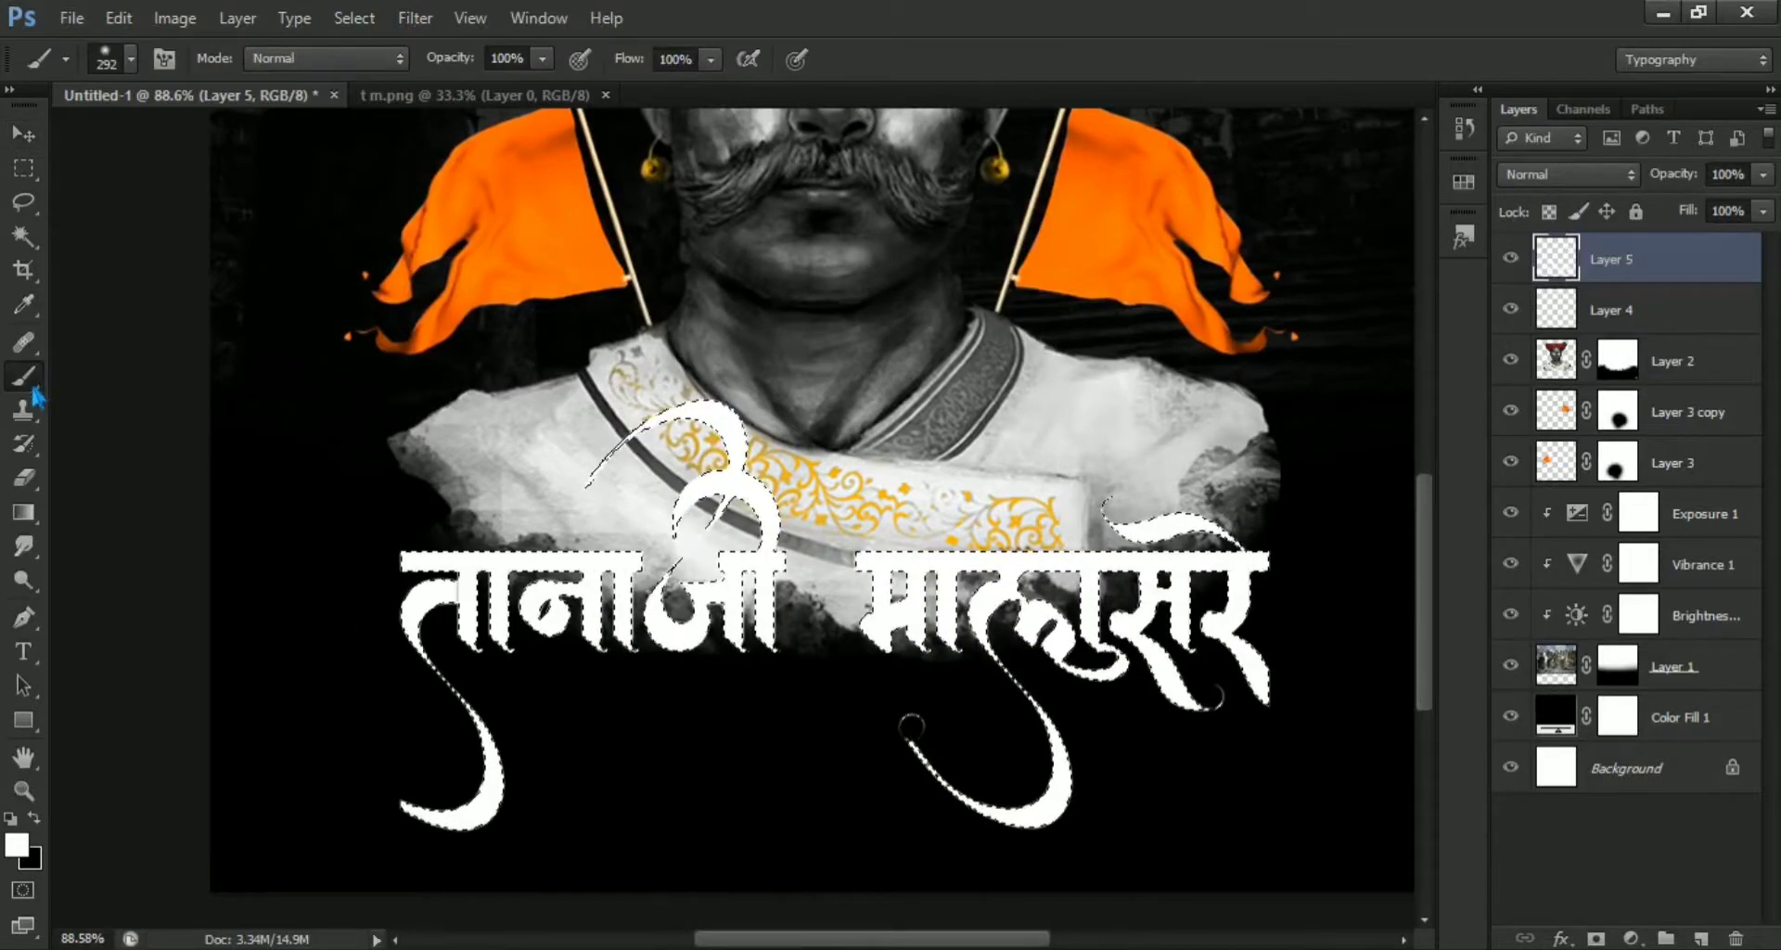
left_click(22, 848)
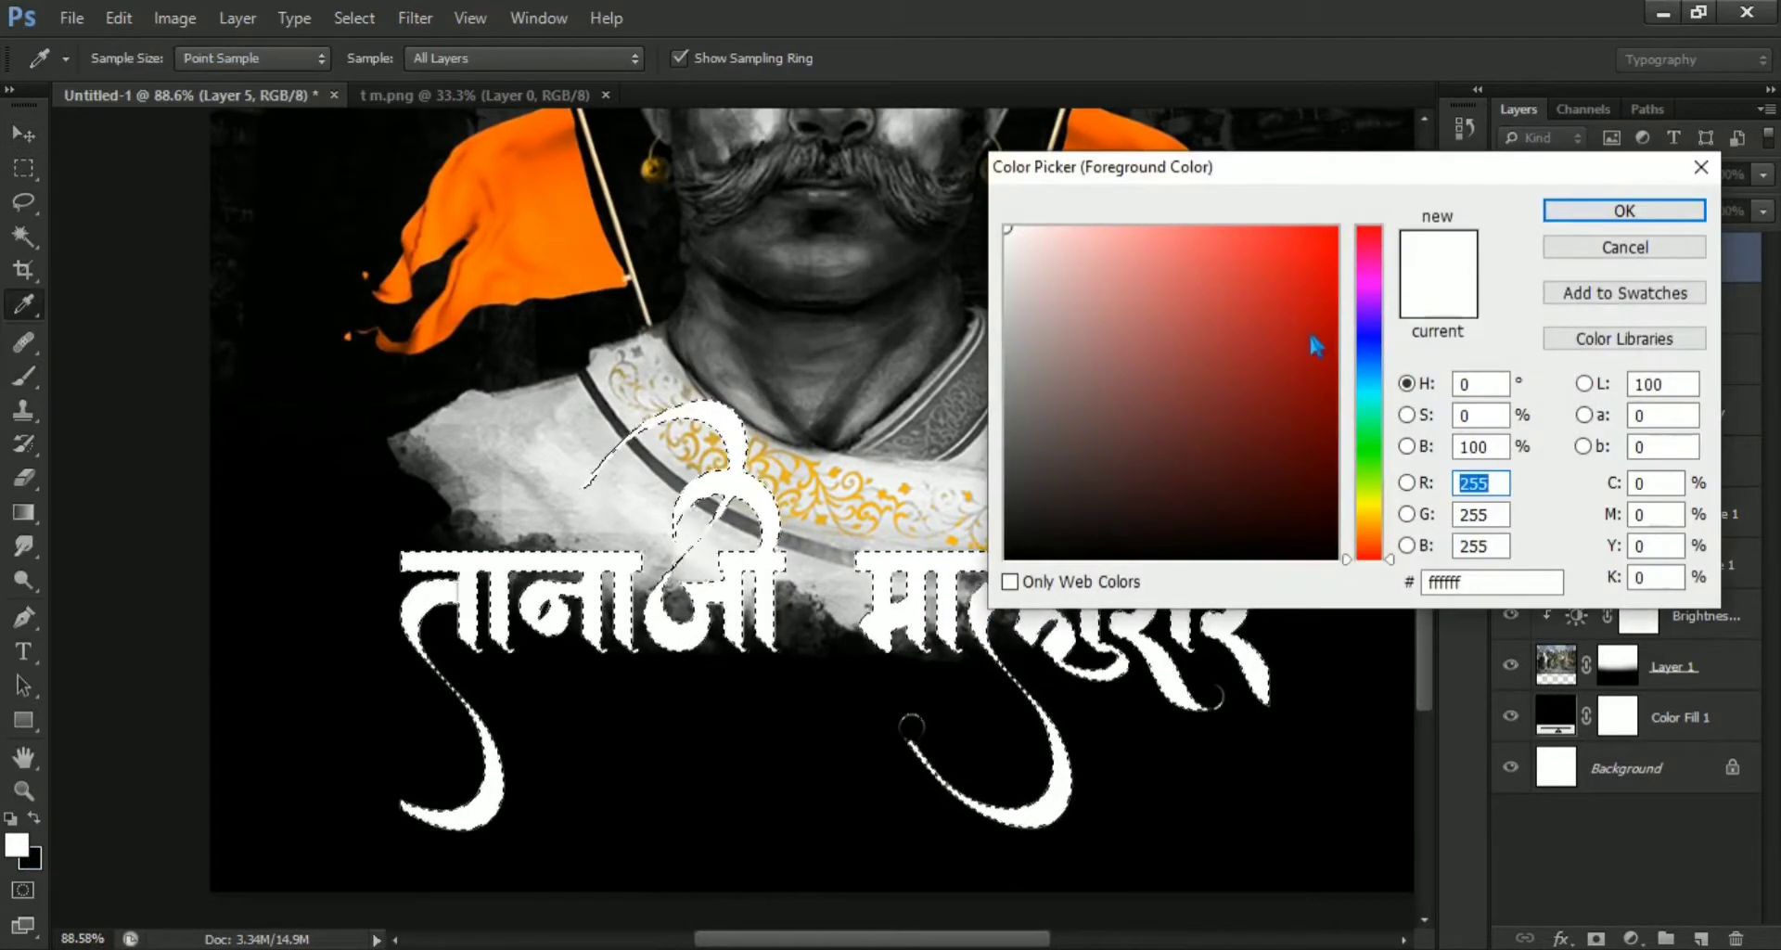
left_click_drag(1315, 345, 1336, 227)
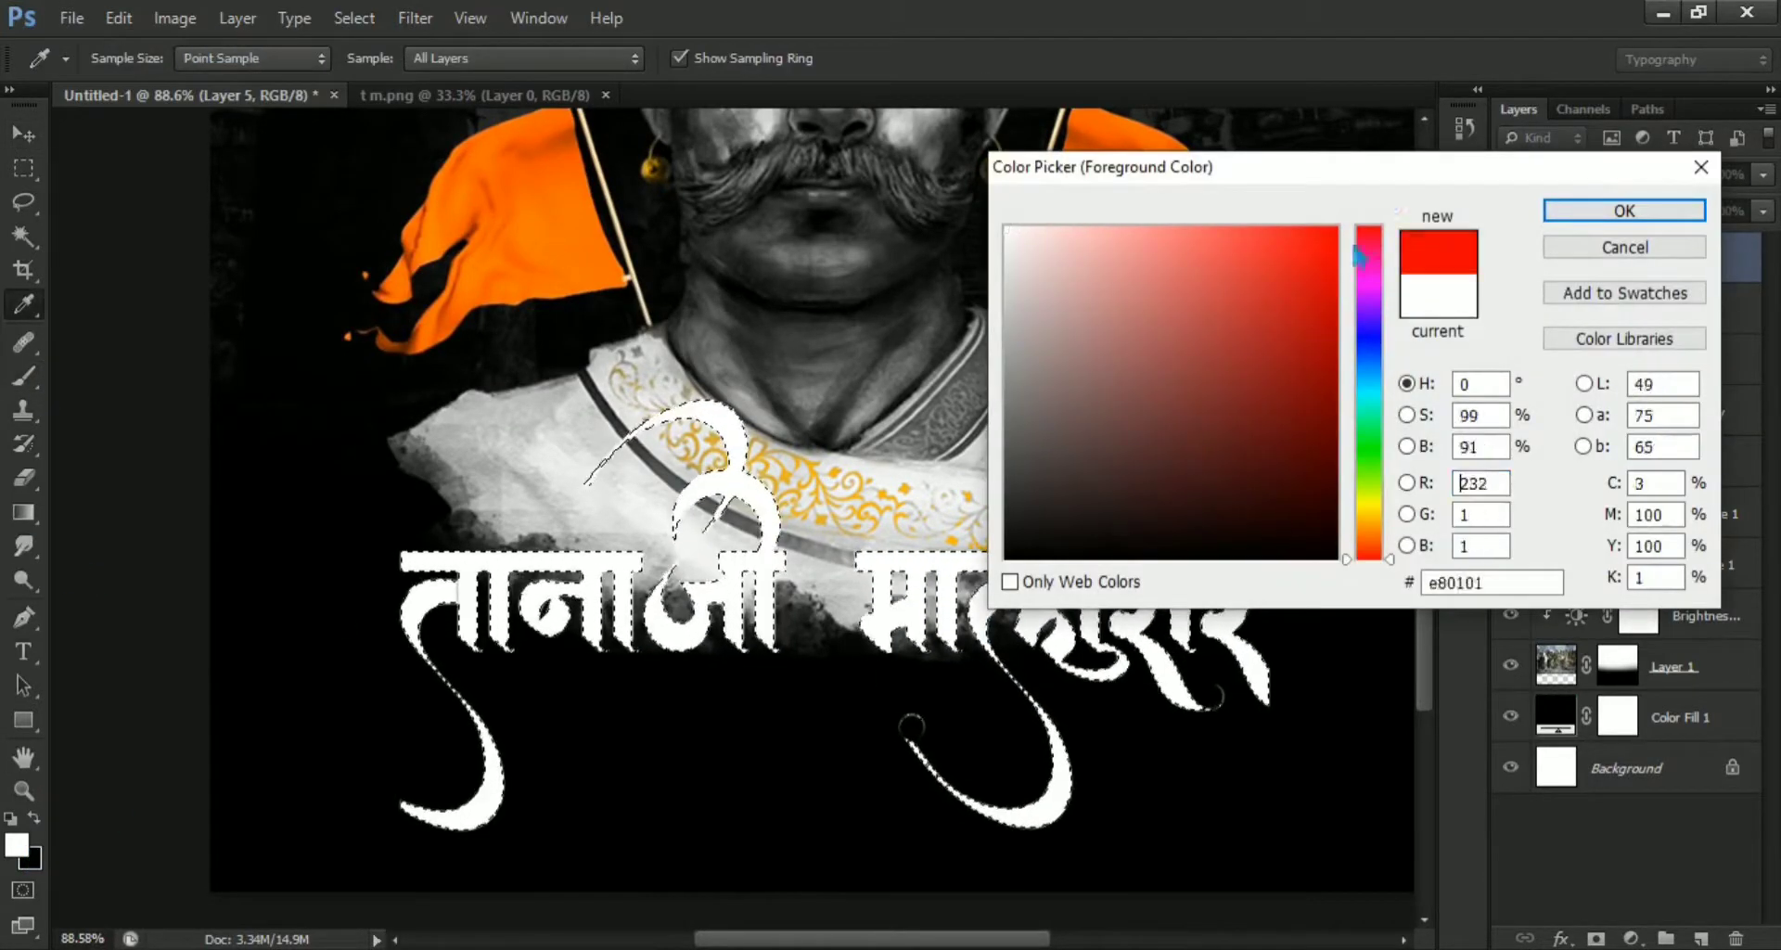
left_click(1624, 212)
left_click_drag(544, 612, 443, 660)
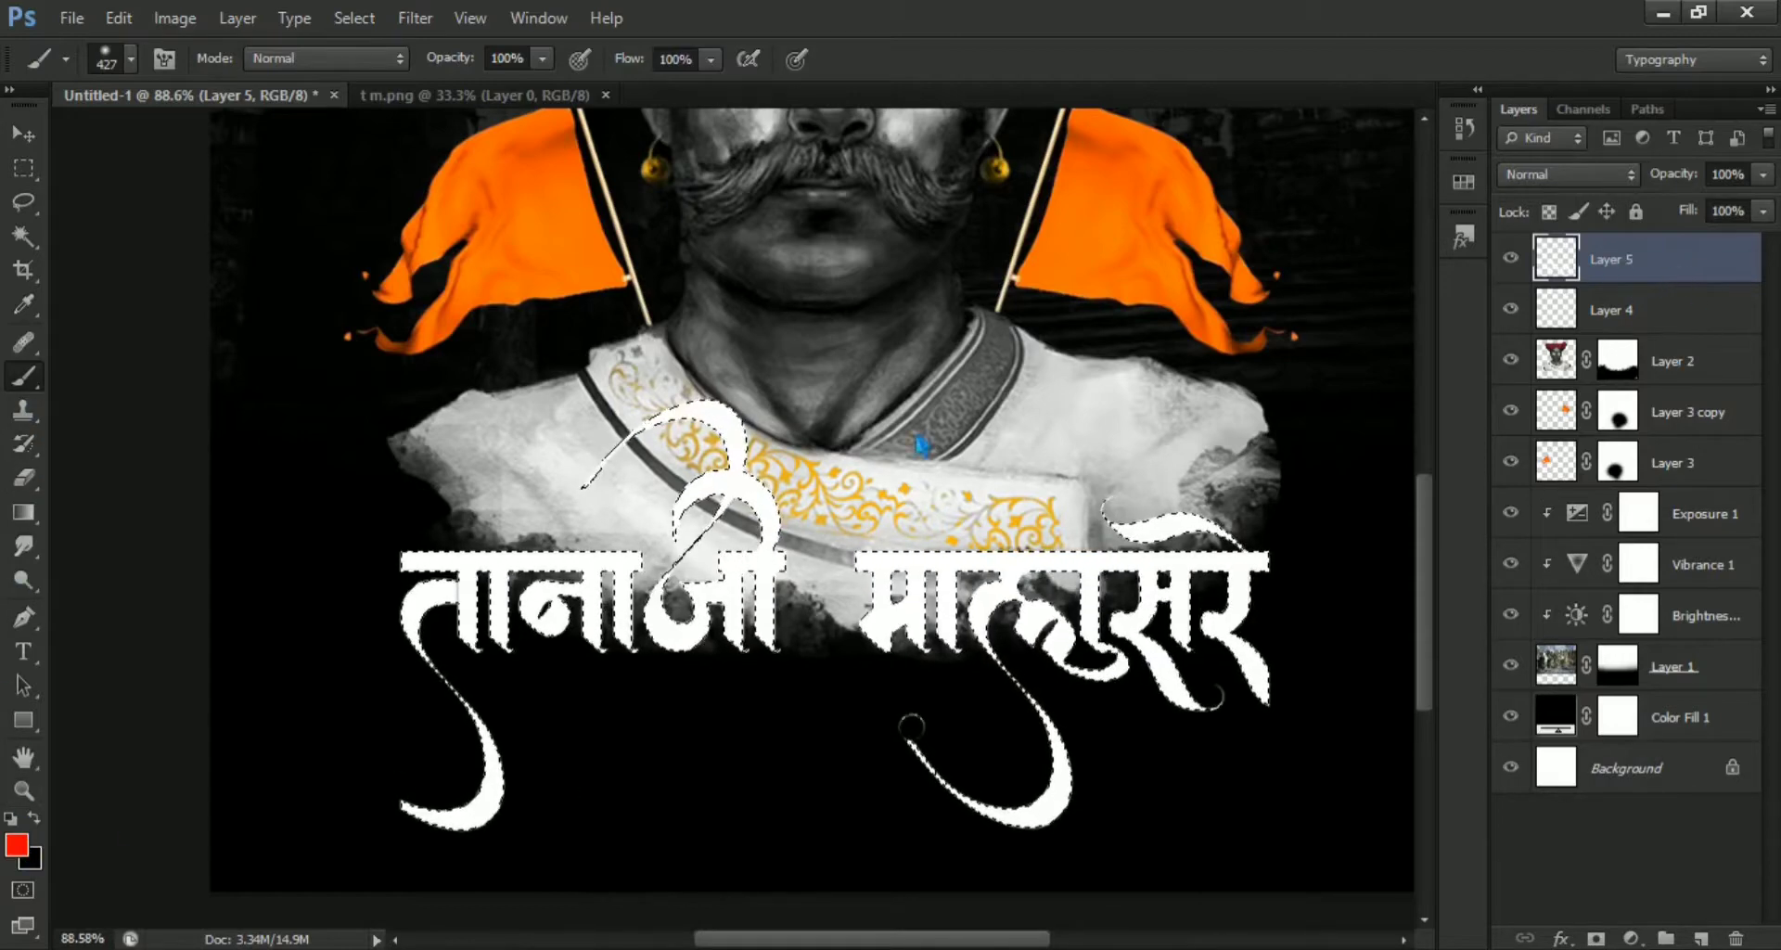
left_click_drag(353, 603, 928, 603)
left_click_drag(294, 565, 1287, 729)
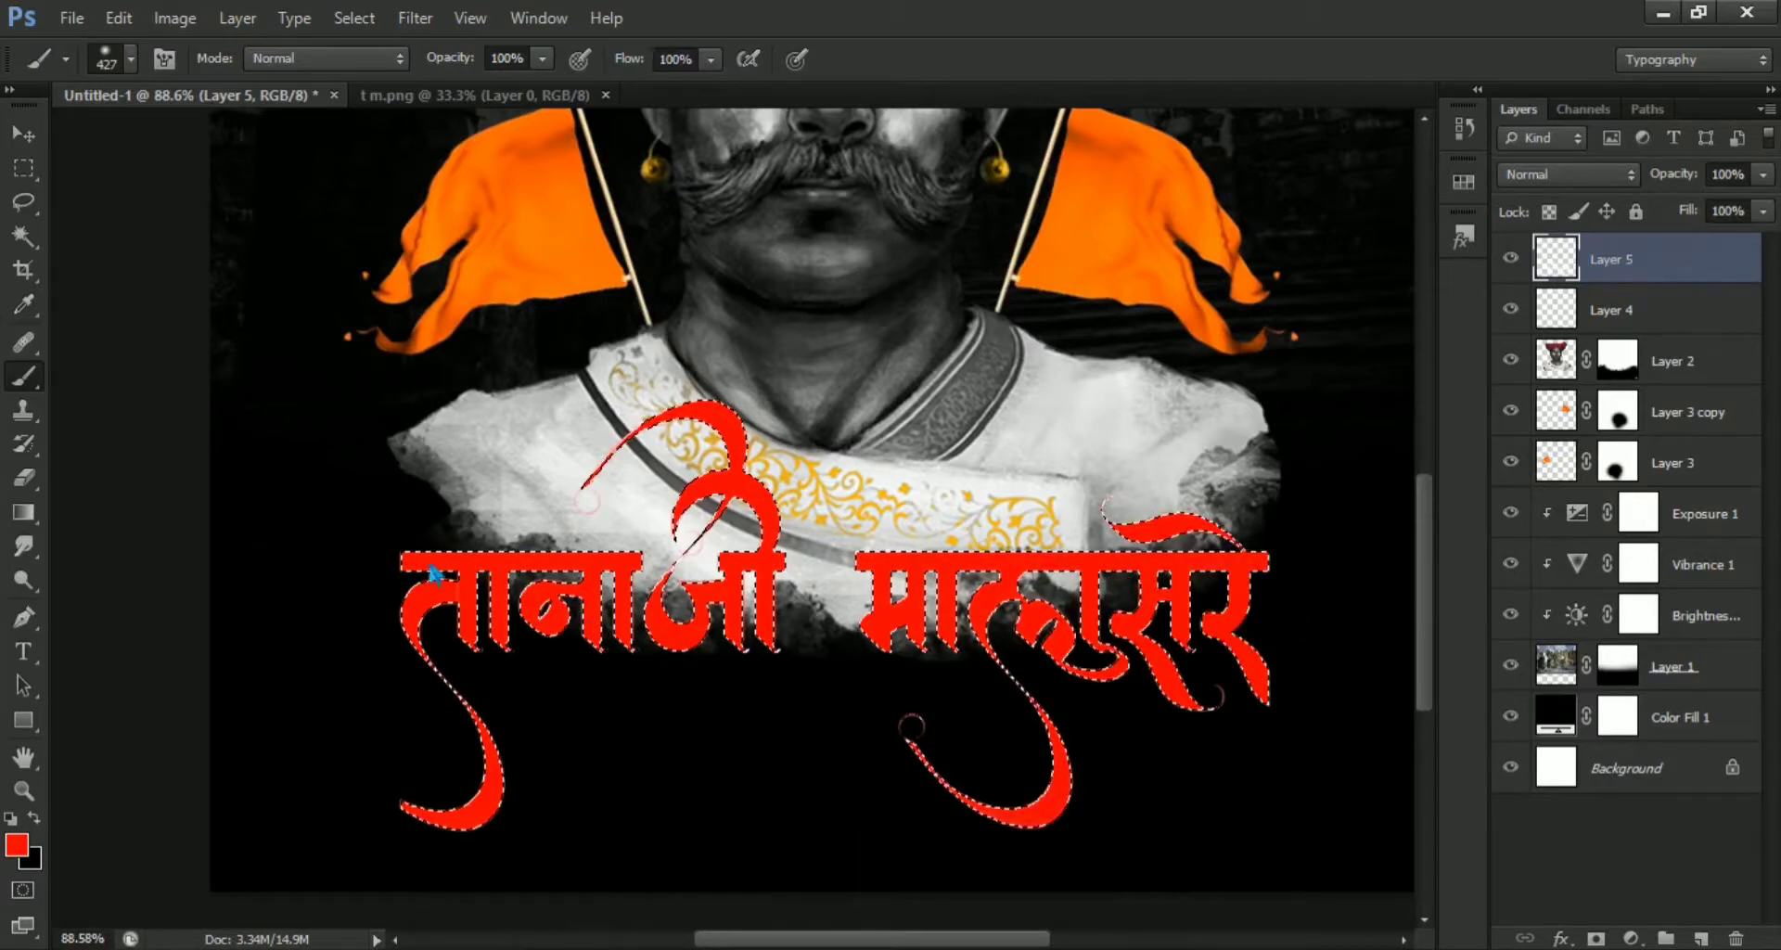
key("ctrl+d")
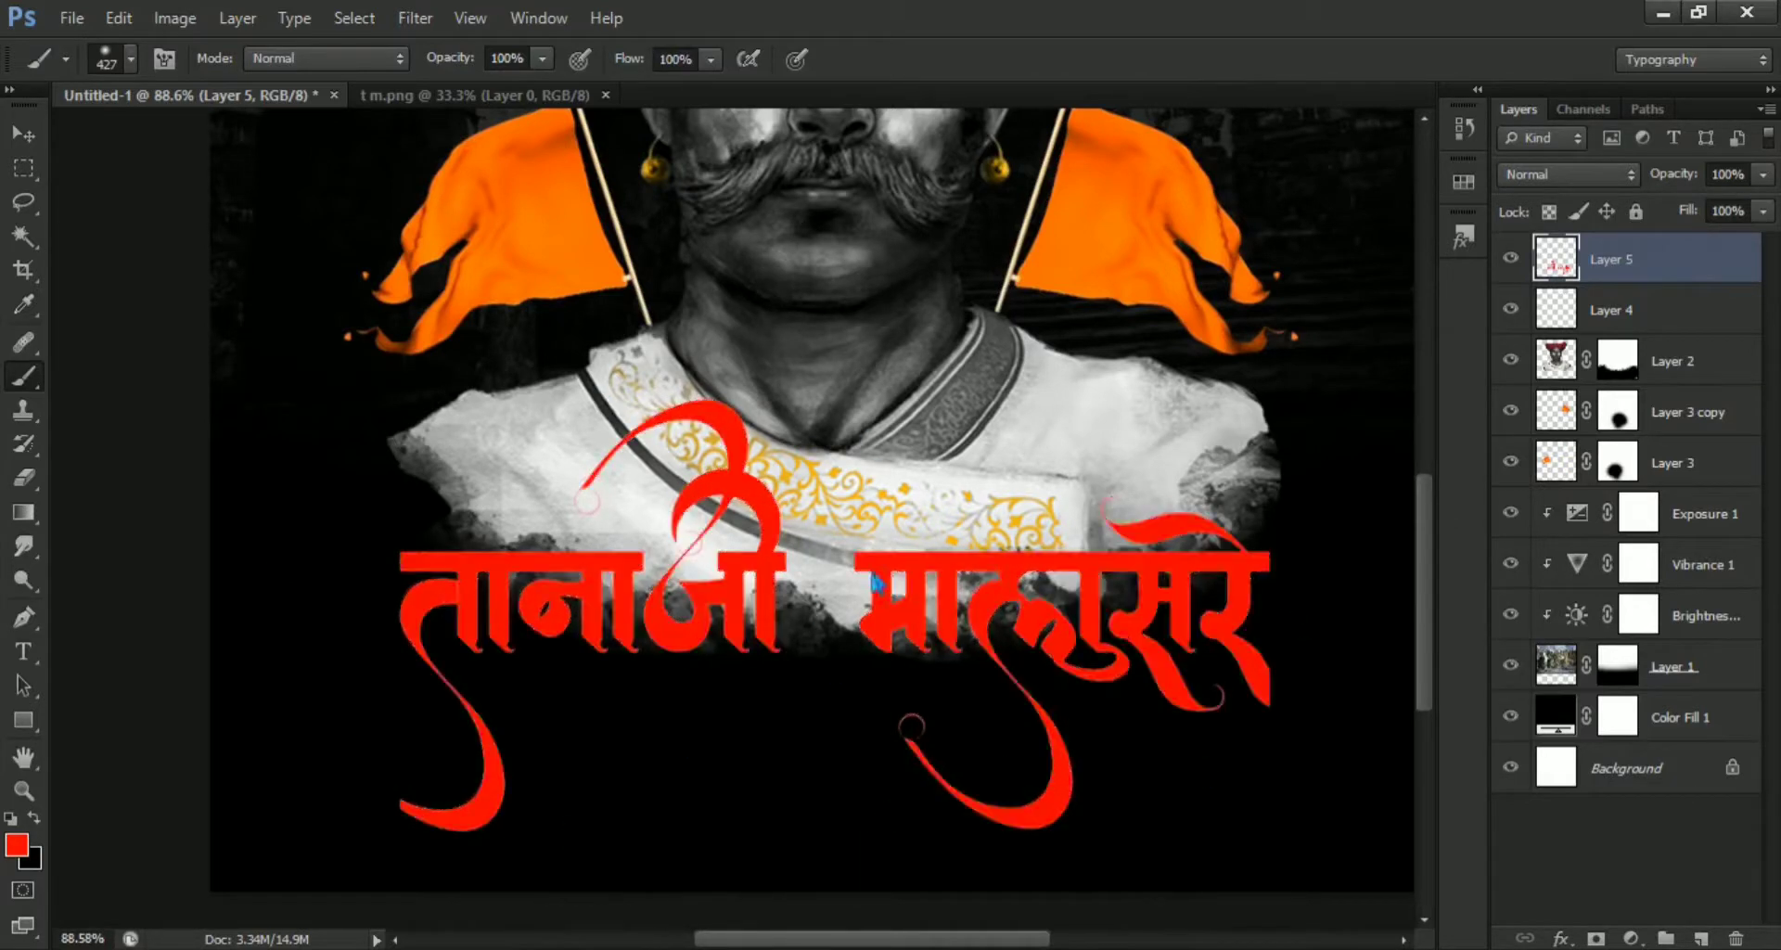
key("ctrl+0")
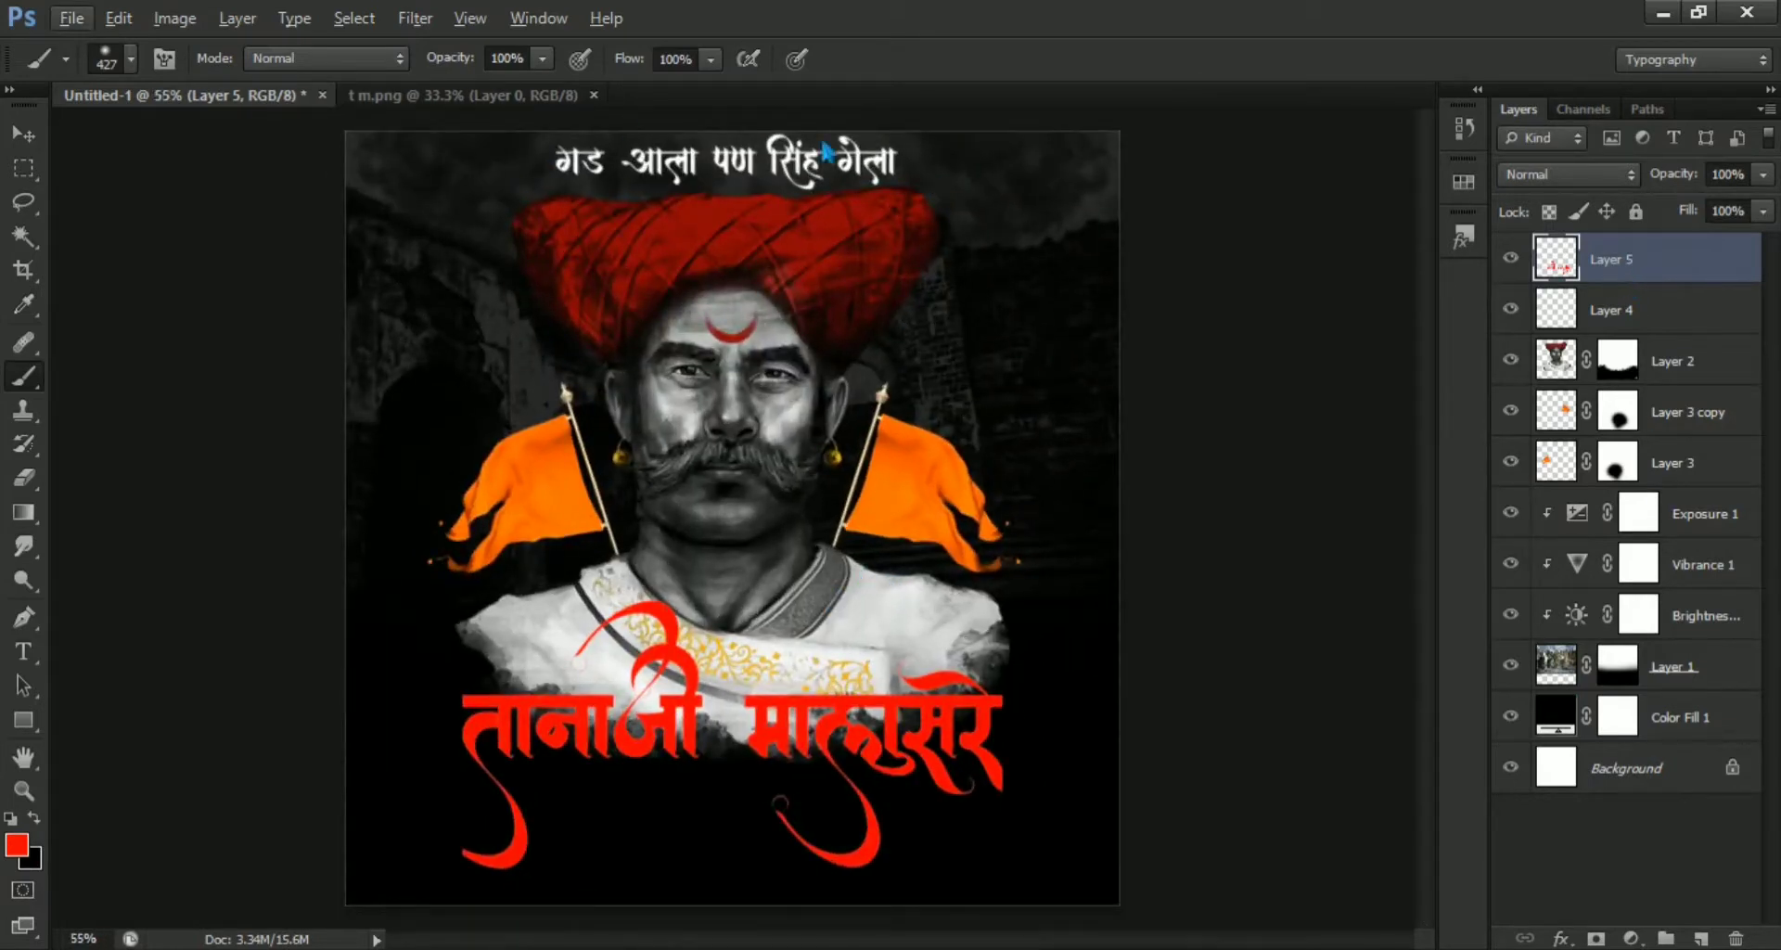
Close t m.png, open v a.png, and drag its white tagline into the poster.
left_click(593, 95)
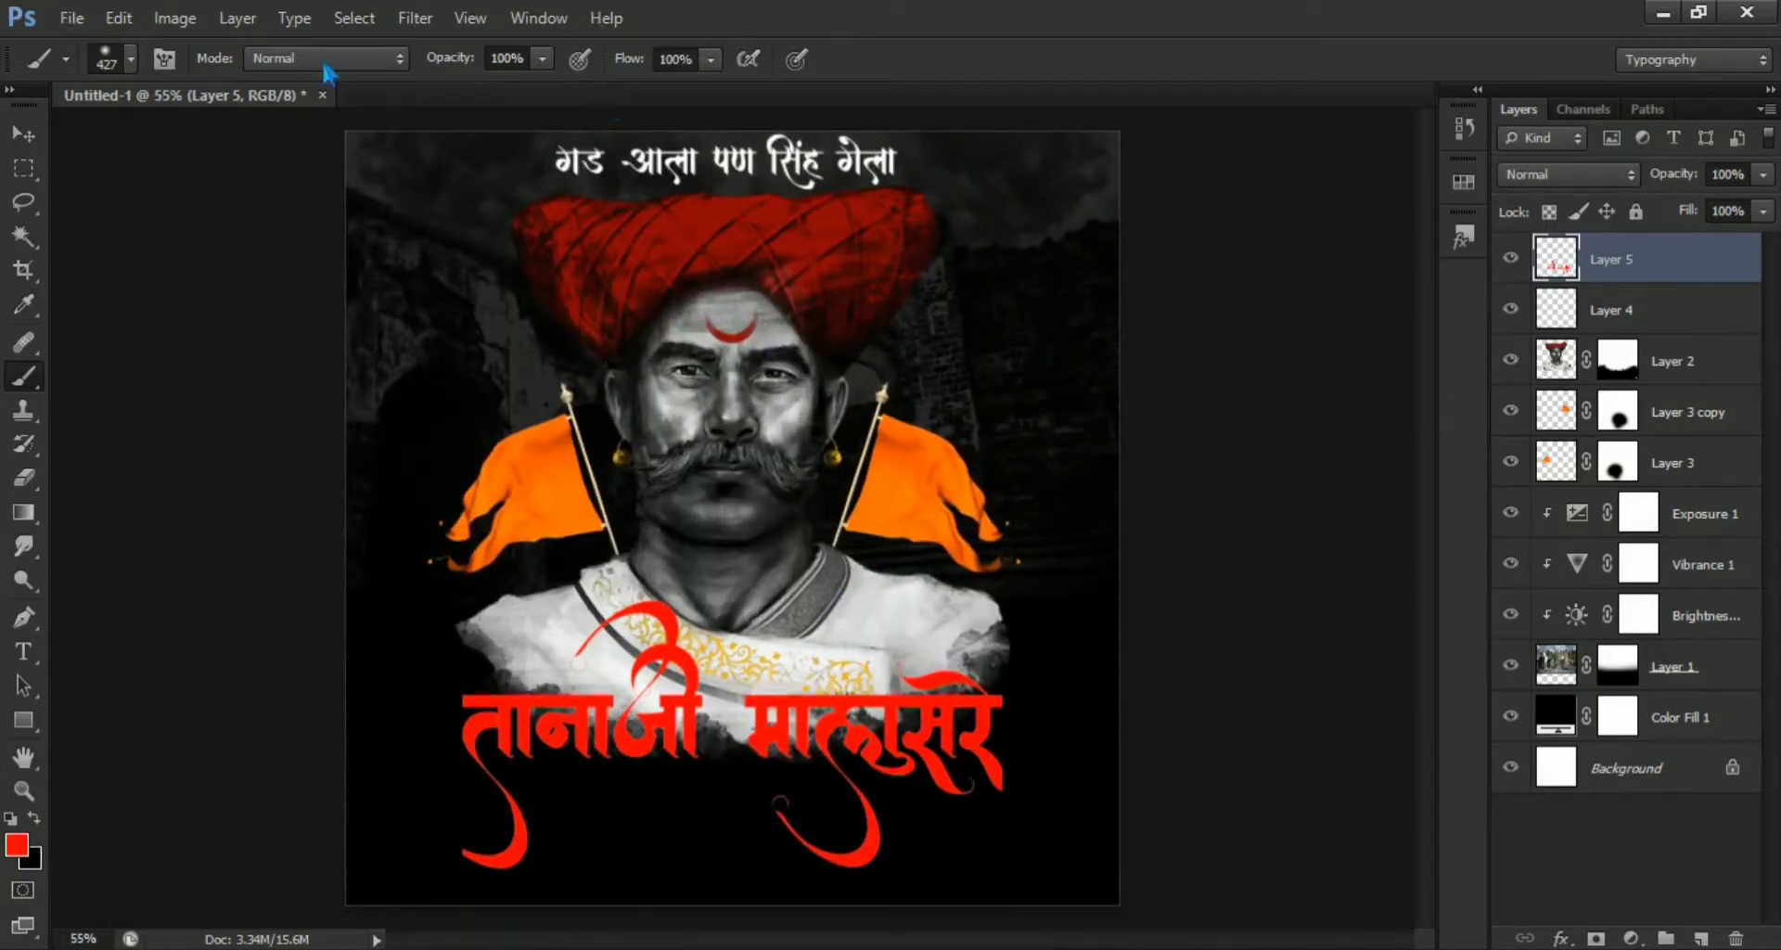
left_click(71, 17)
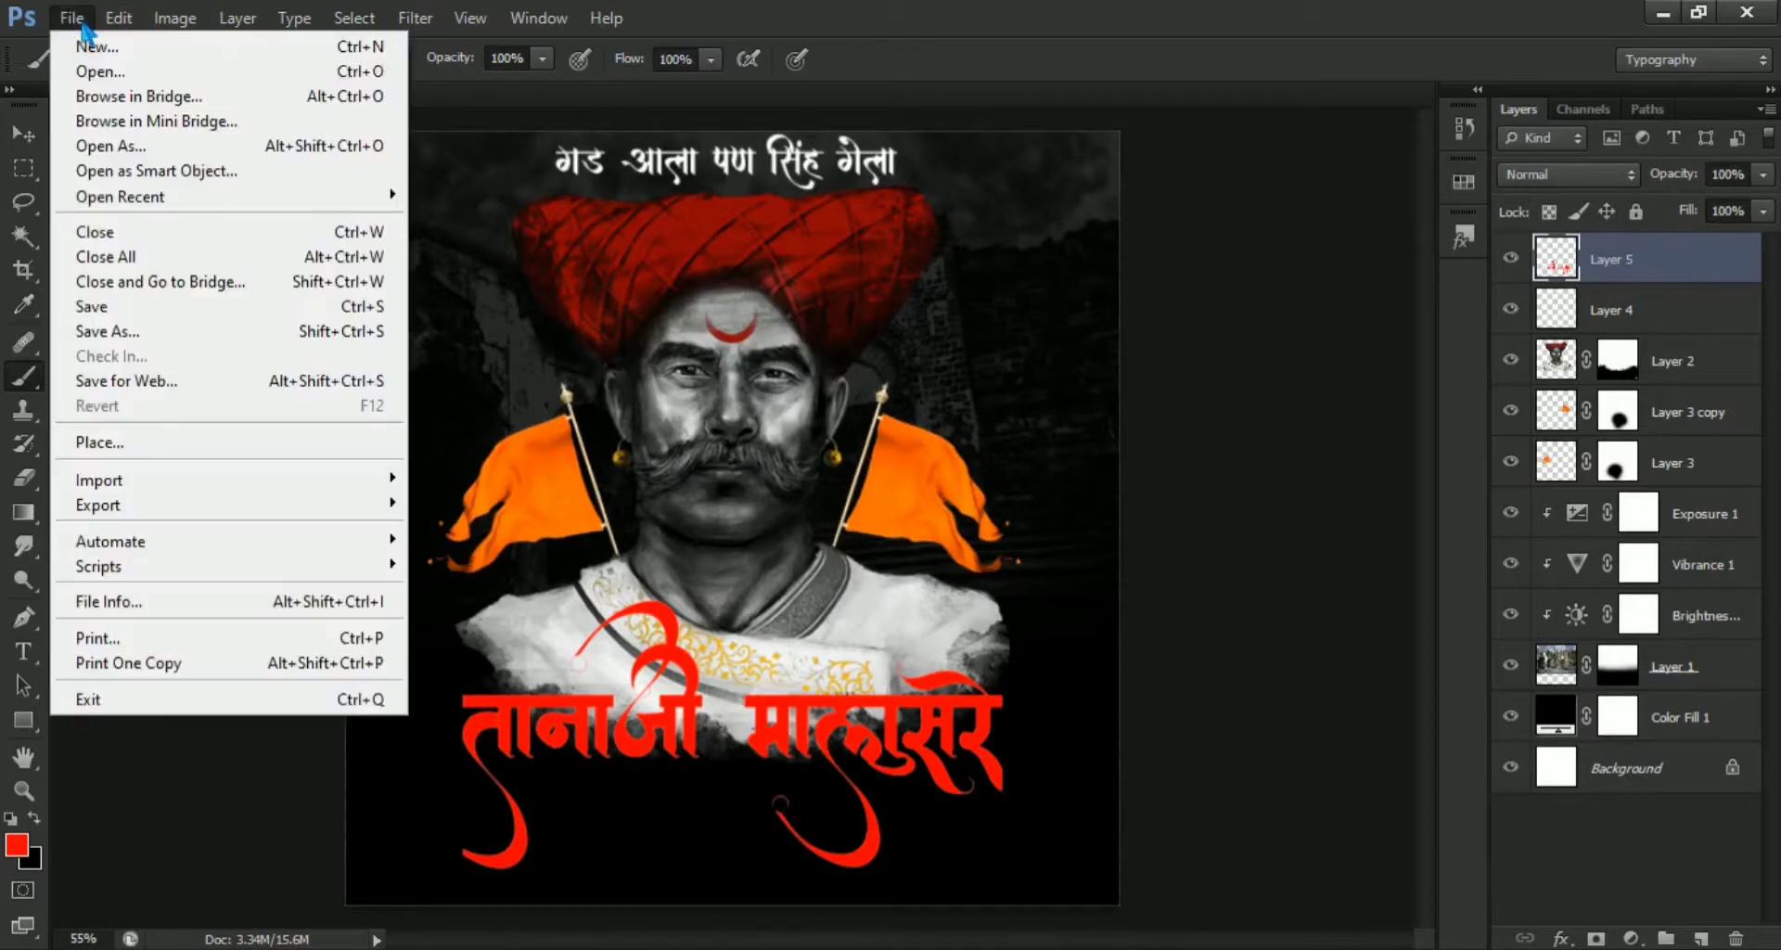
left_click(213, 74)
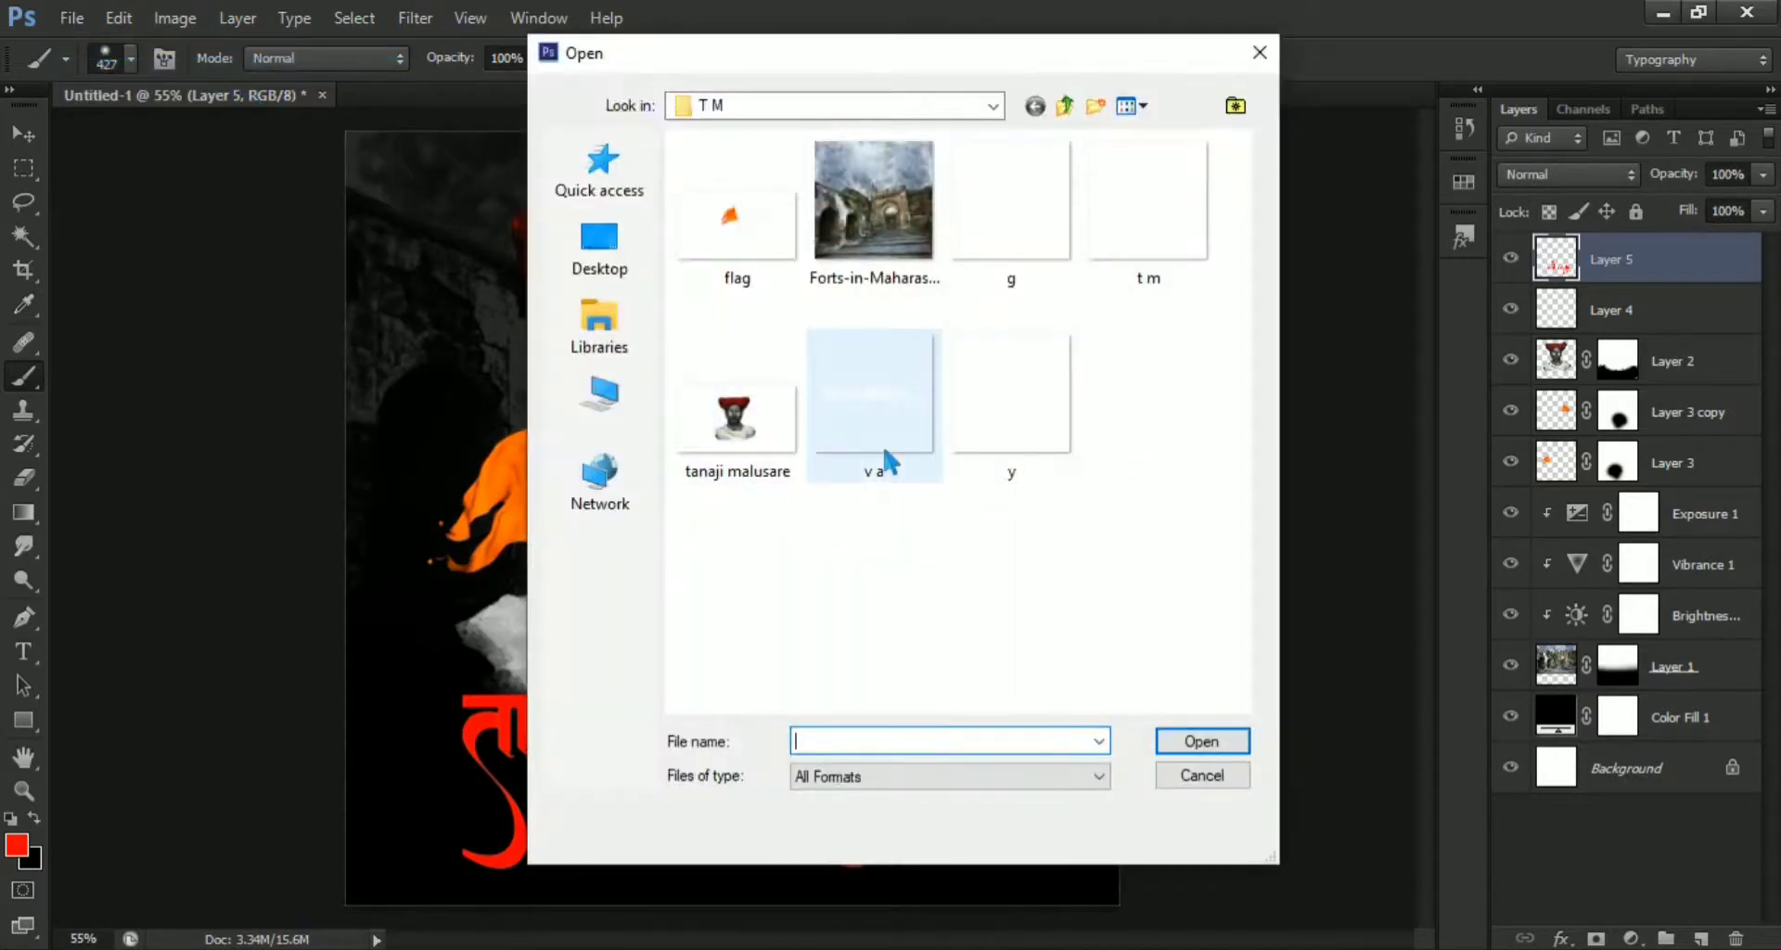
left_click(884, 451)
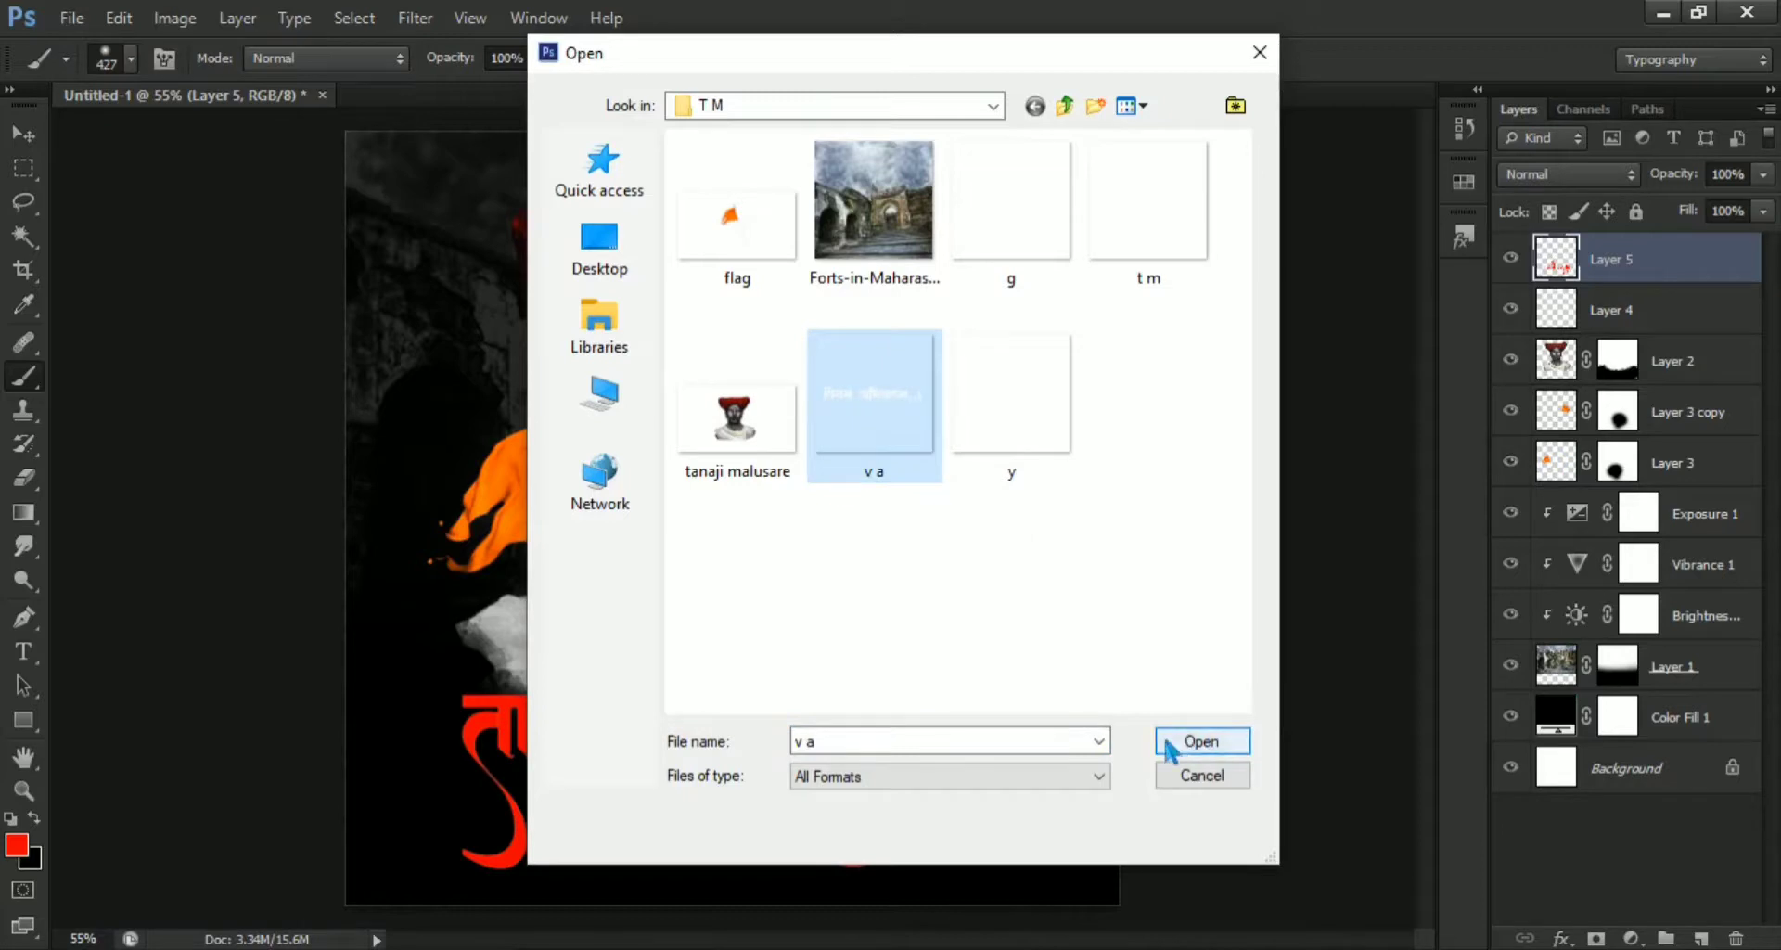
left_click(1201, 741)
key("v")
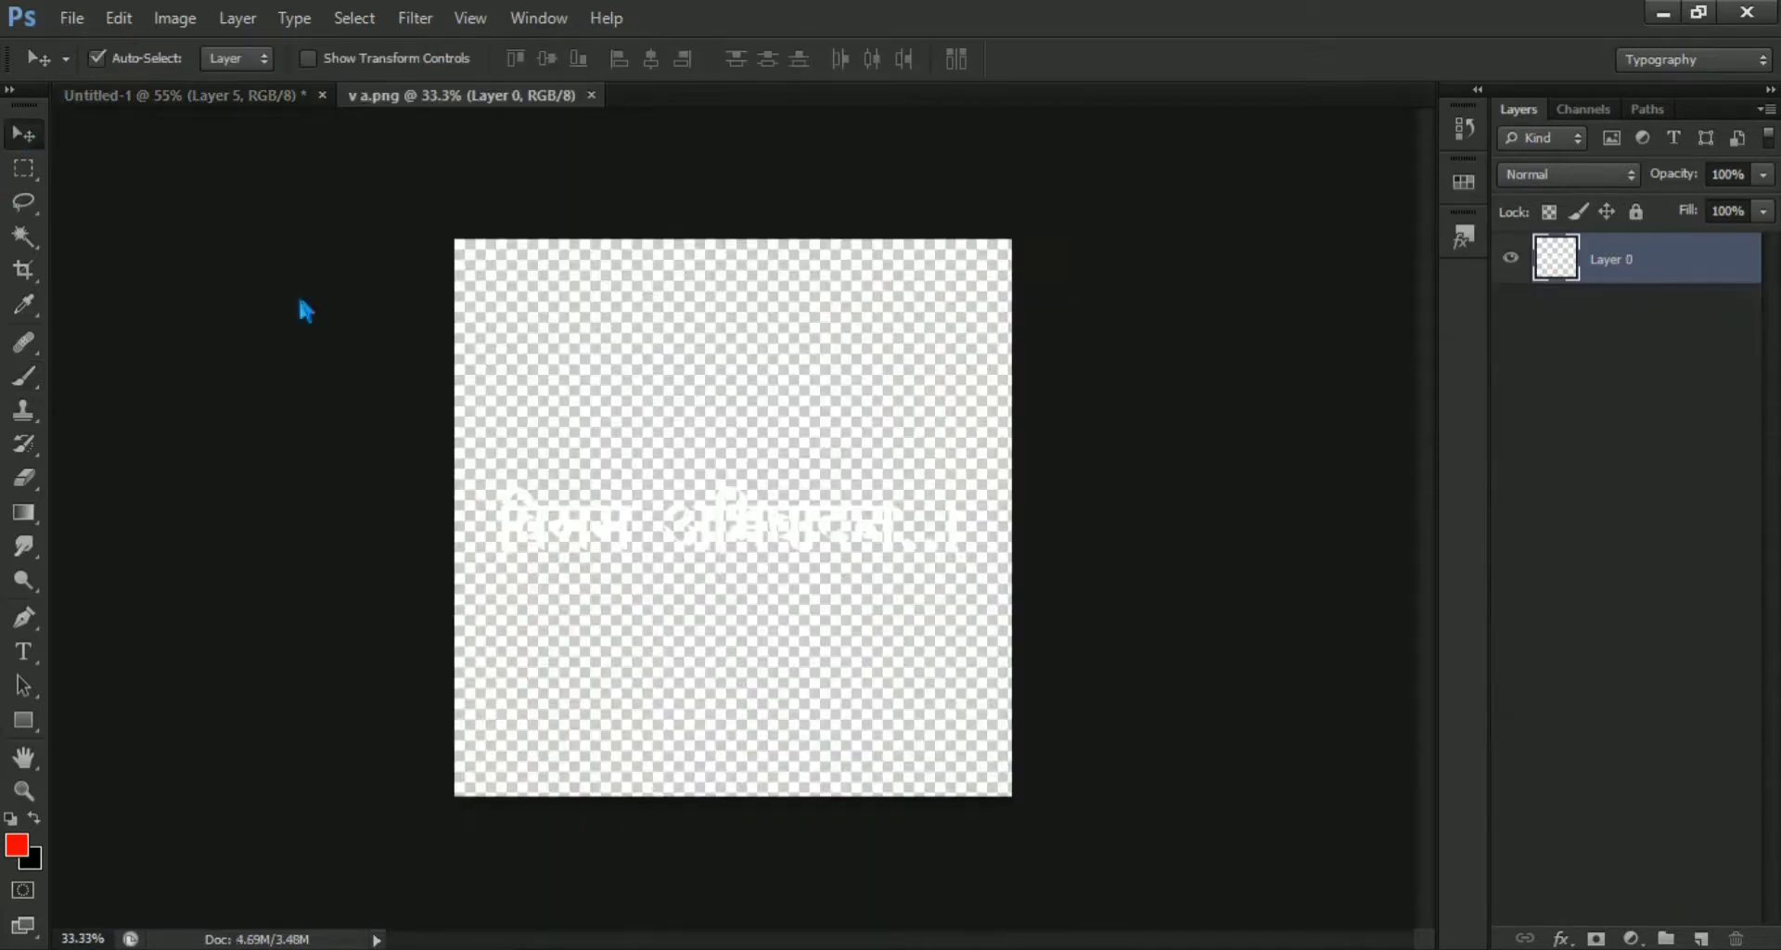
mouse_move(627, 538)
left_mouse_down()
mouse_move(283, 116)
mouse_move(748, 766)
mouse_move(608, 683)
left_mouse_up()
Scale the tagline to about 44% and centre it just below the red name title.
key("ctrl+t")
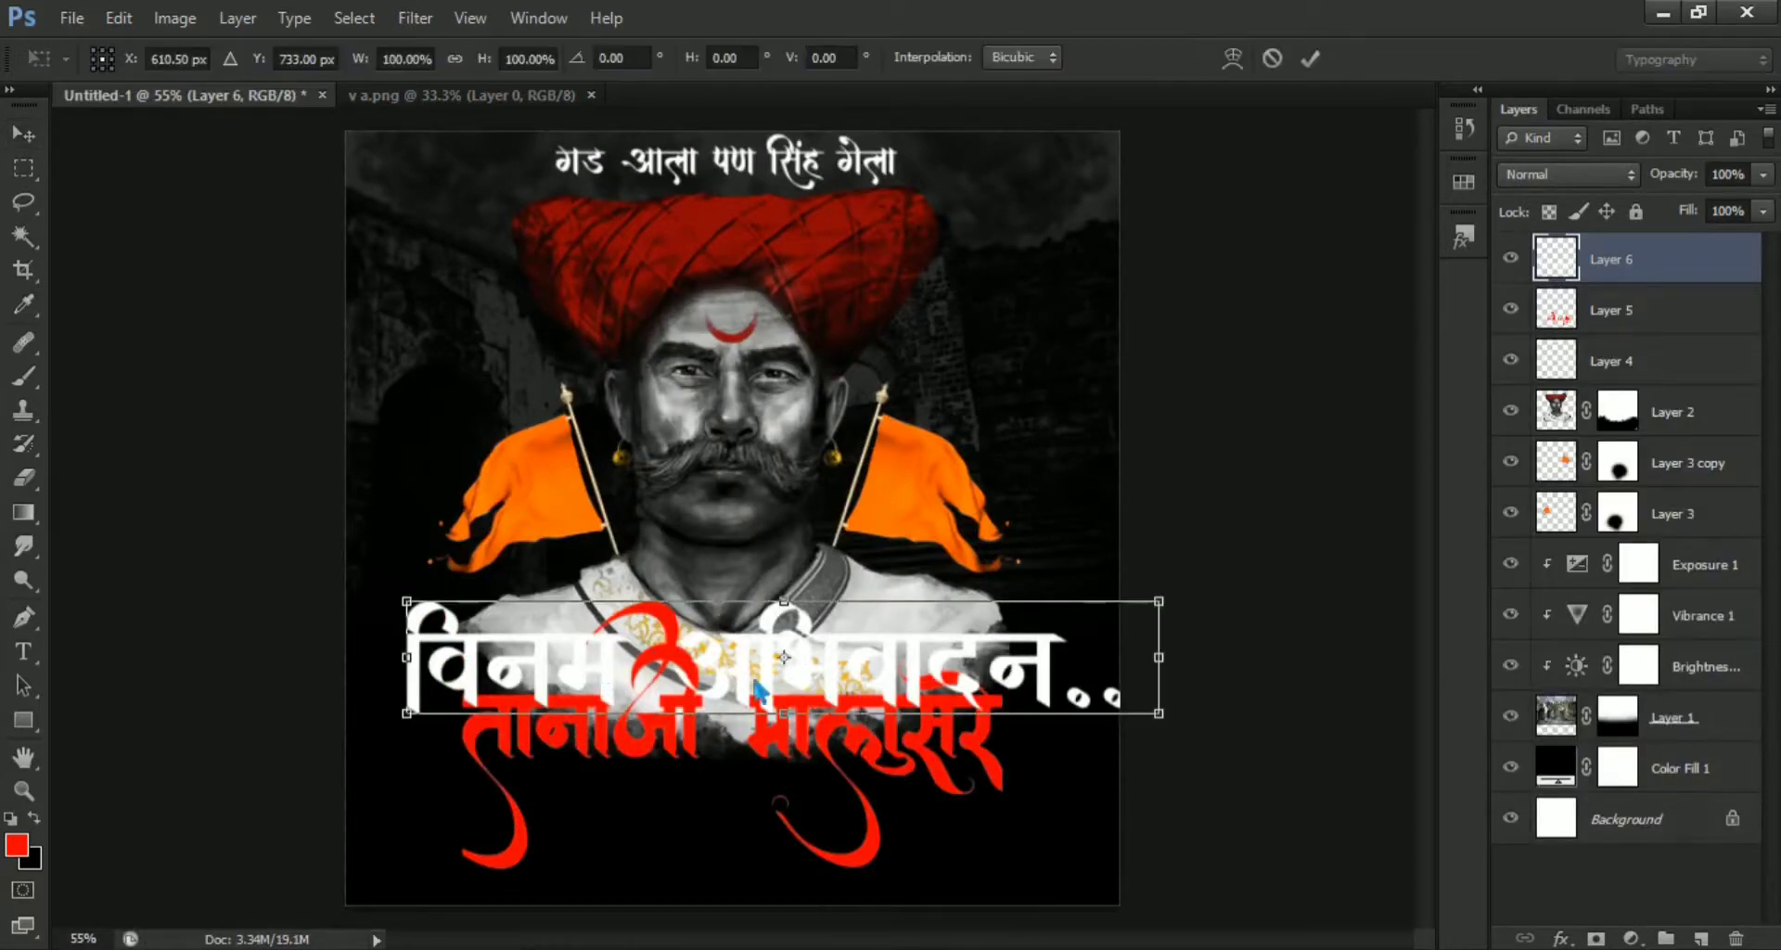
mouse_move(1176, 599)
left_mouse_down()
mouse_move(1155, 628)
mouse_move(996, 664)
left_mouse_up()
mouse_move(881, 674)
left_mouse_down()
mouse_move(858, 886)
mouse_move(843, 886)
left_mouse_up()
scroll(946, 594, "up", 5)
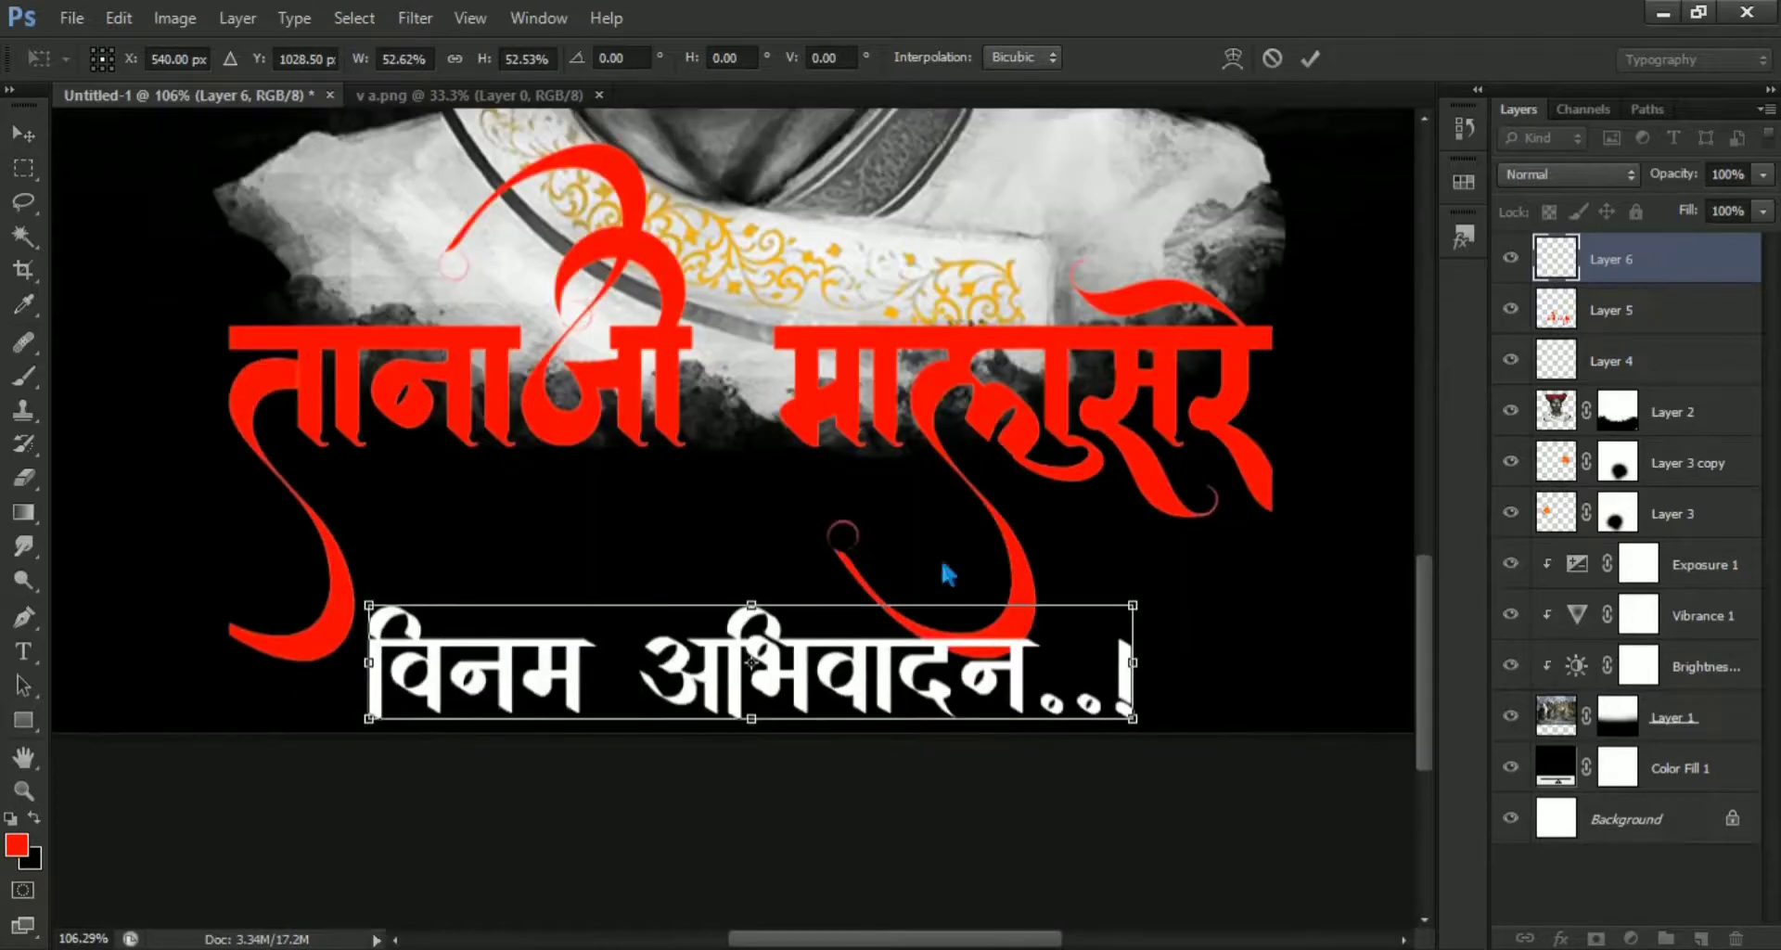
mouse_move(1133, 605)
left_mouse_down()
mouse_move(1002, 678)
mouse_move(944, 682)
left_mouse_up()
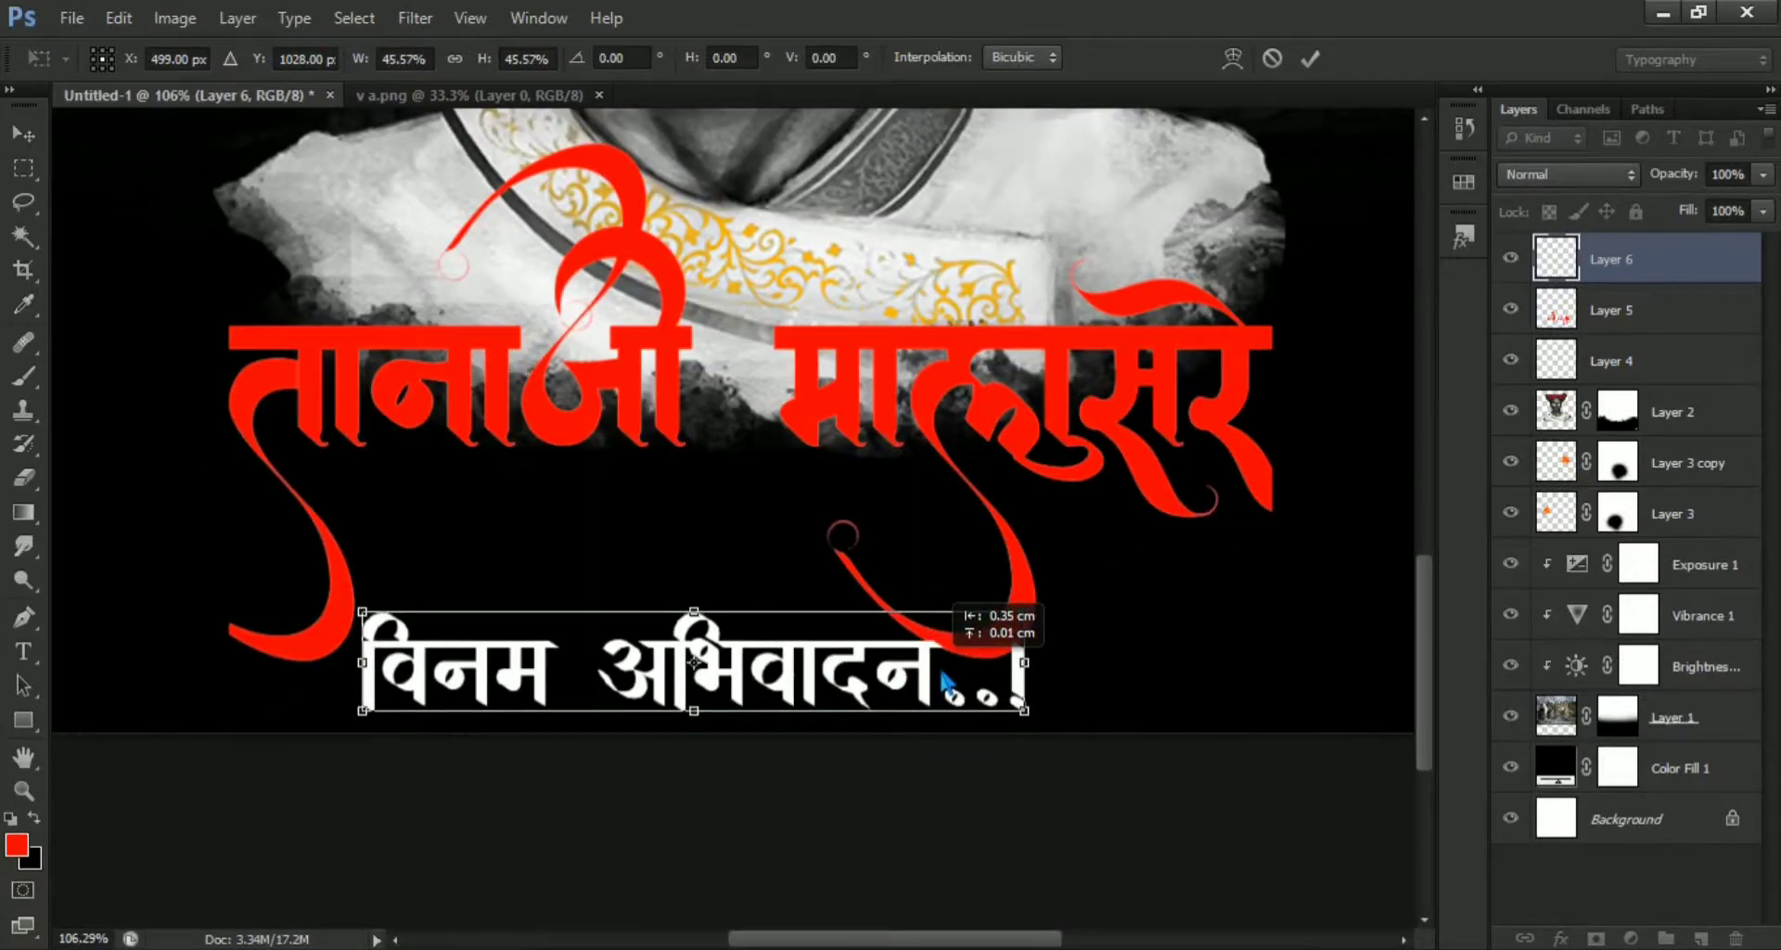
left_click_drag(944, 680, 974, 680)
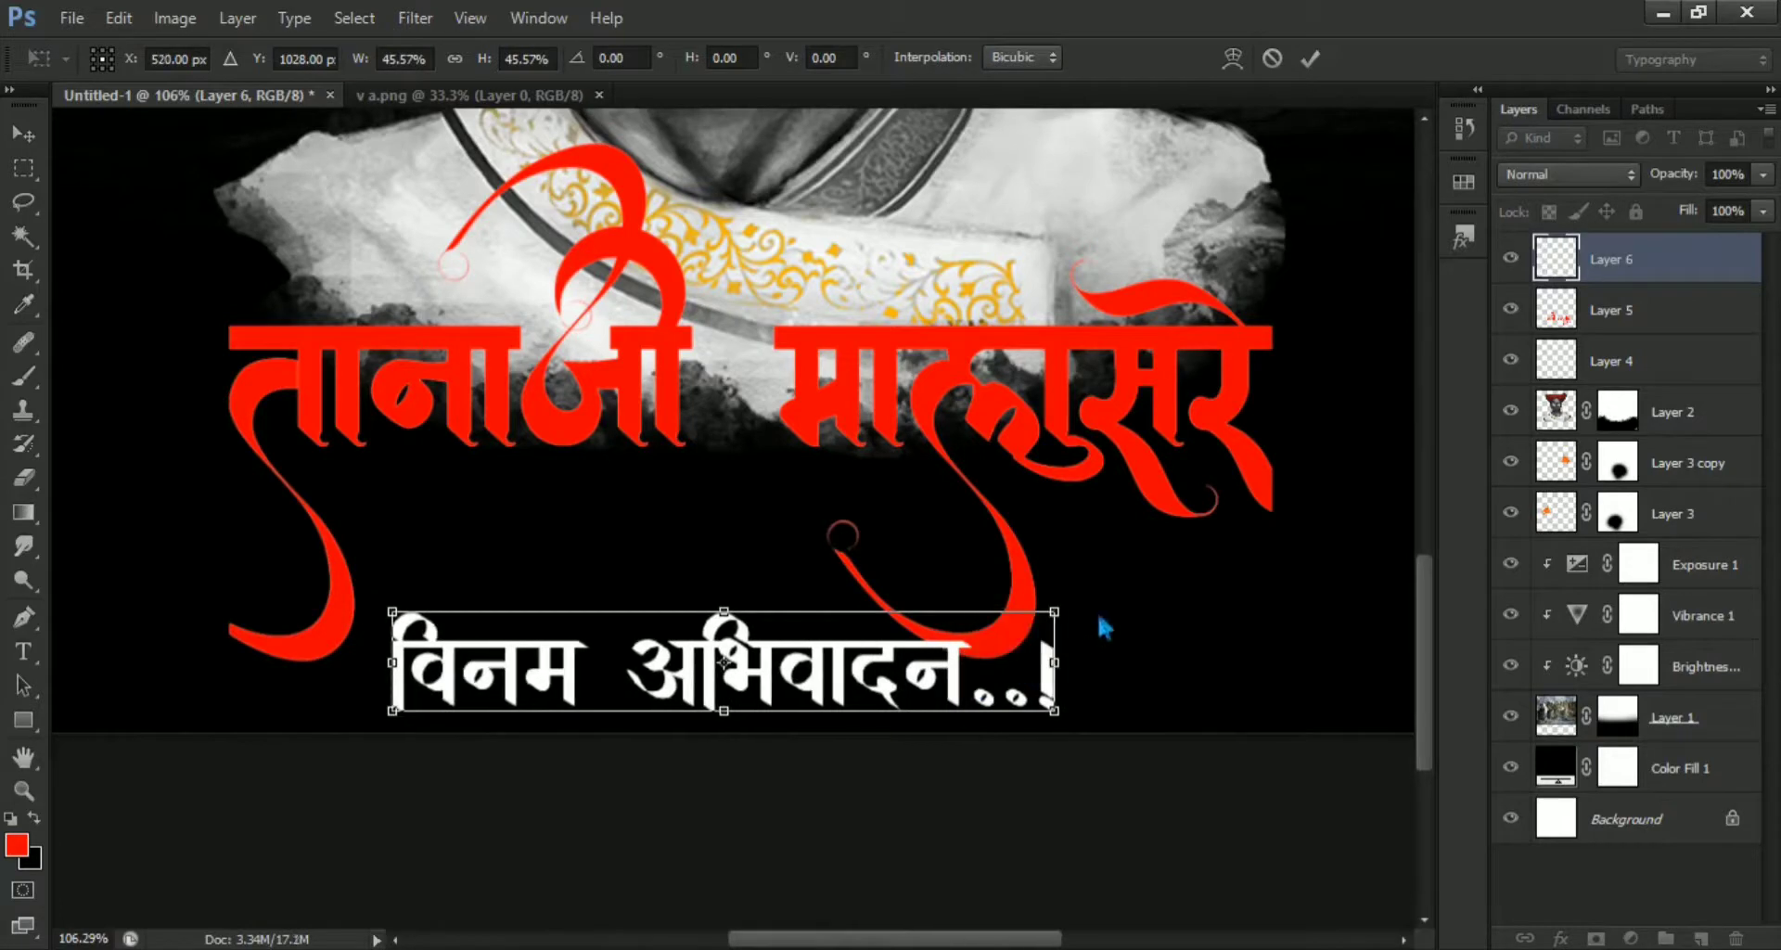
left_click_drag(1071, 612, 1060, 616)
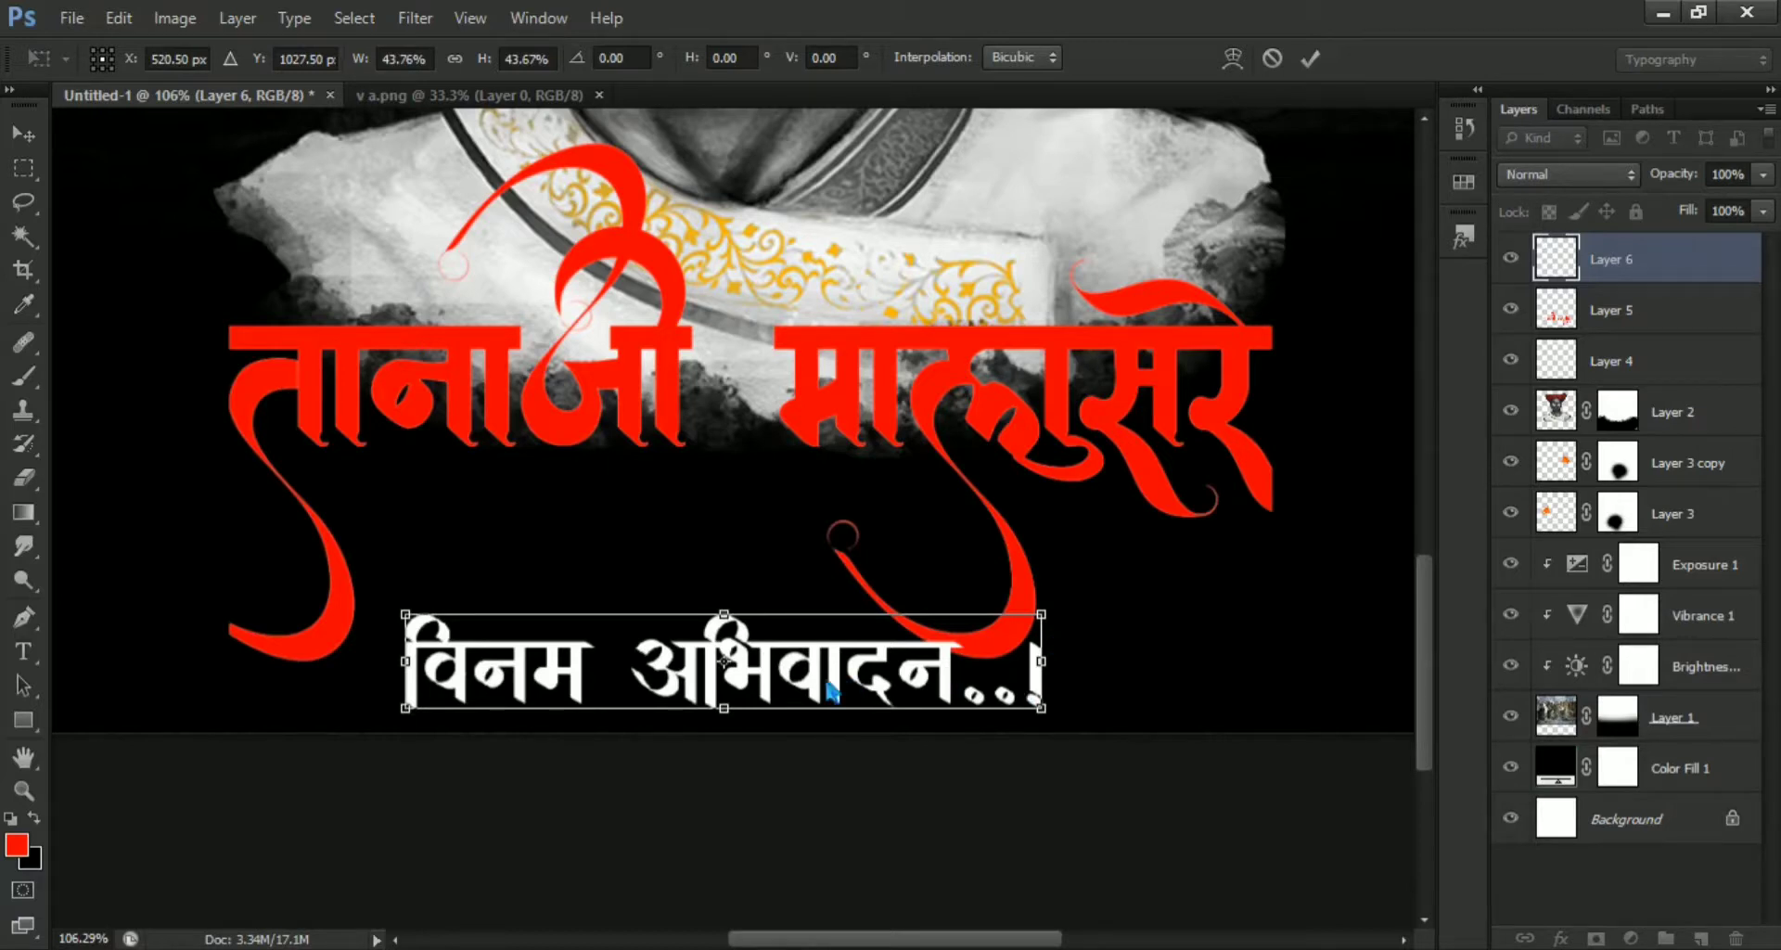
left_click_drag(852, 688, 809, 694)
key("Return")
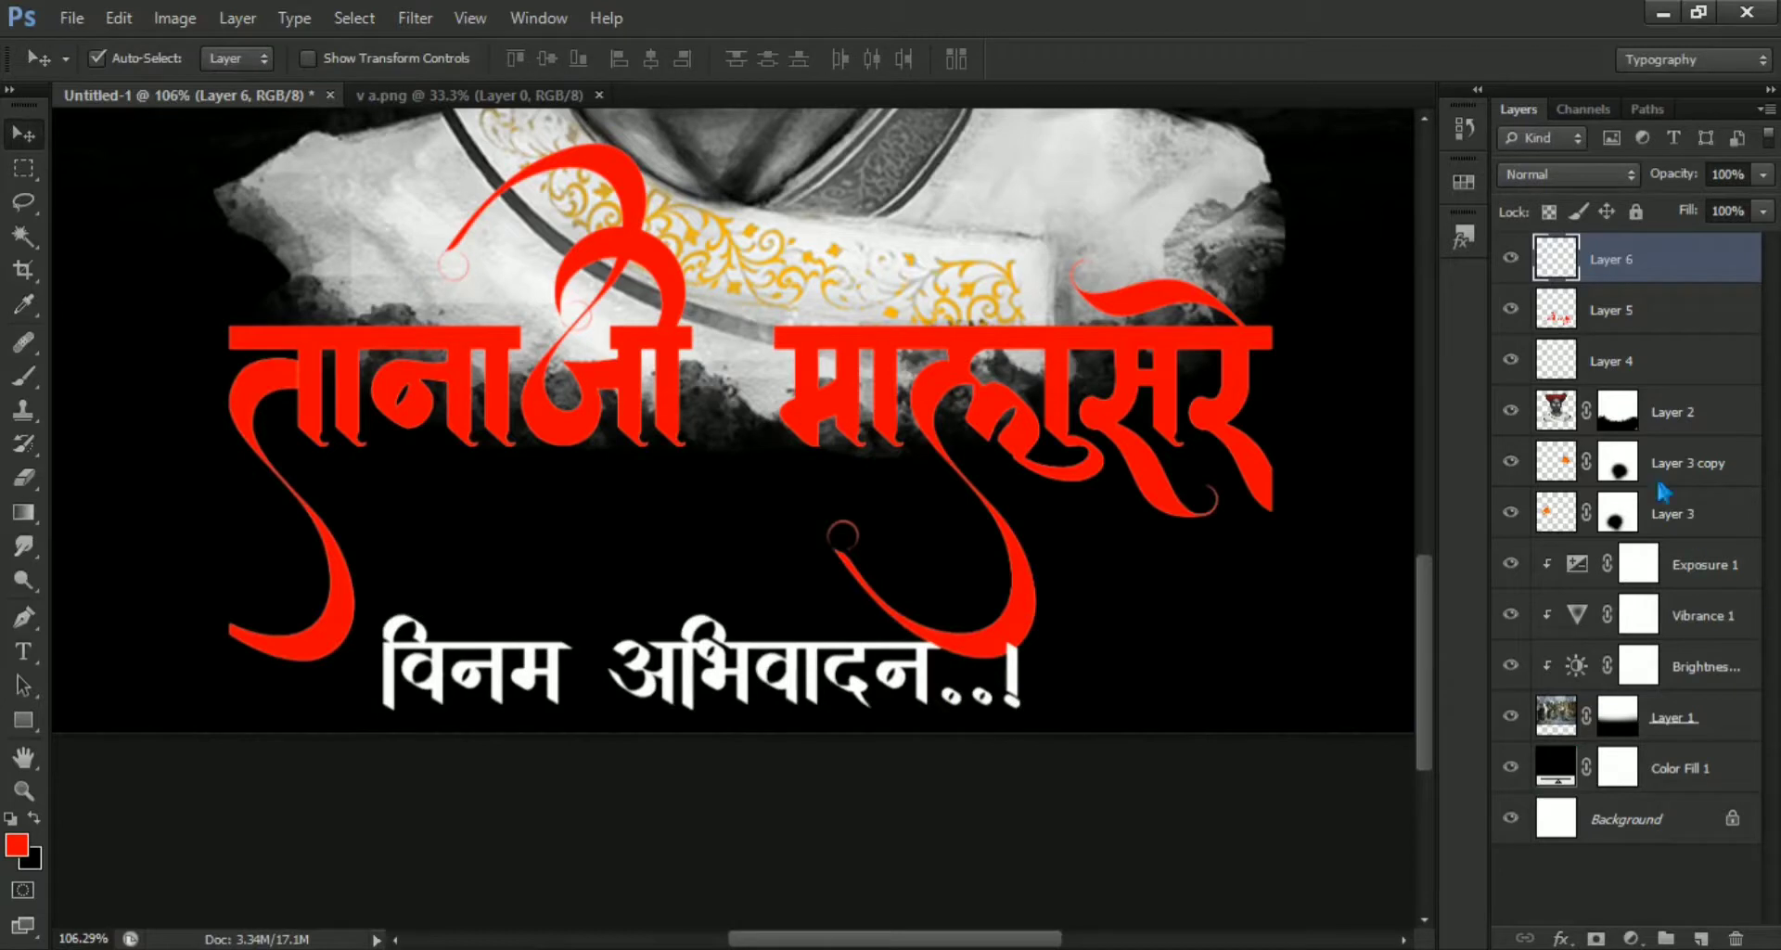
Adjust the red name title on Layer 5 slightly in height.
left_click(1631, 320)
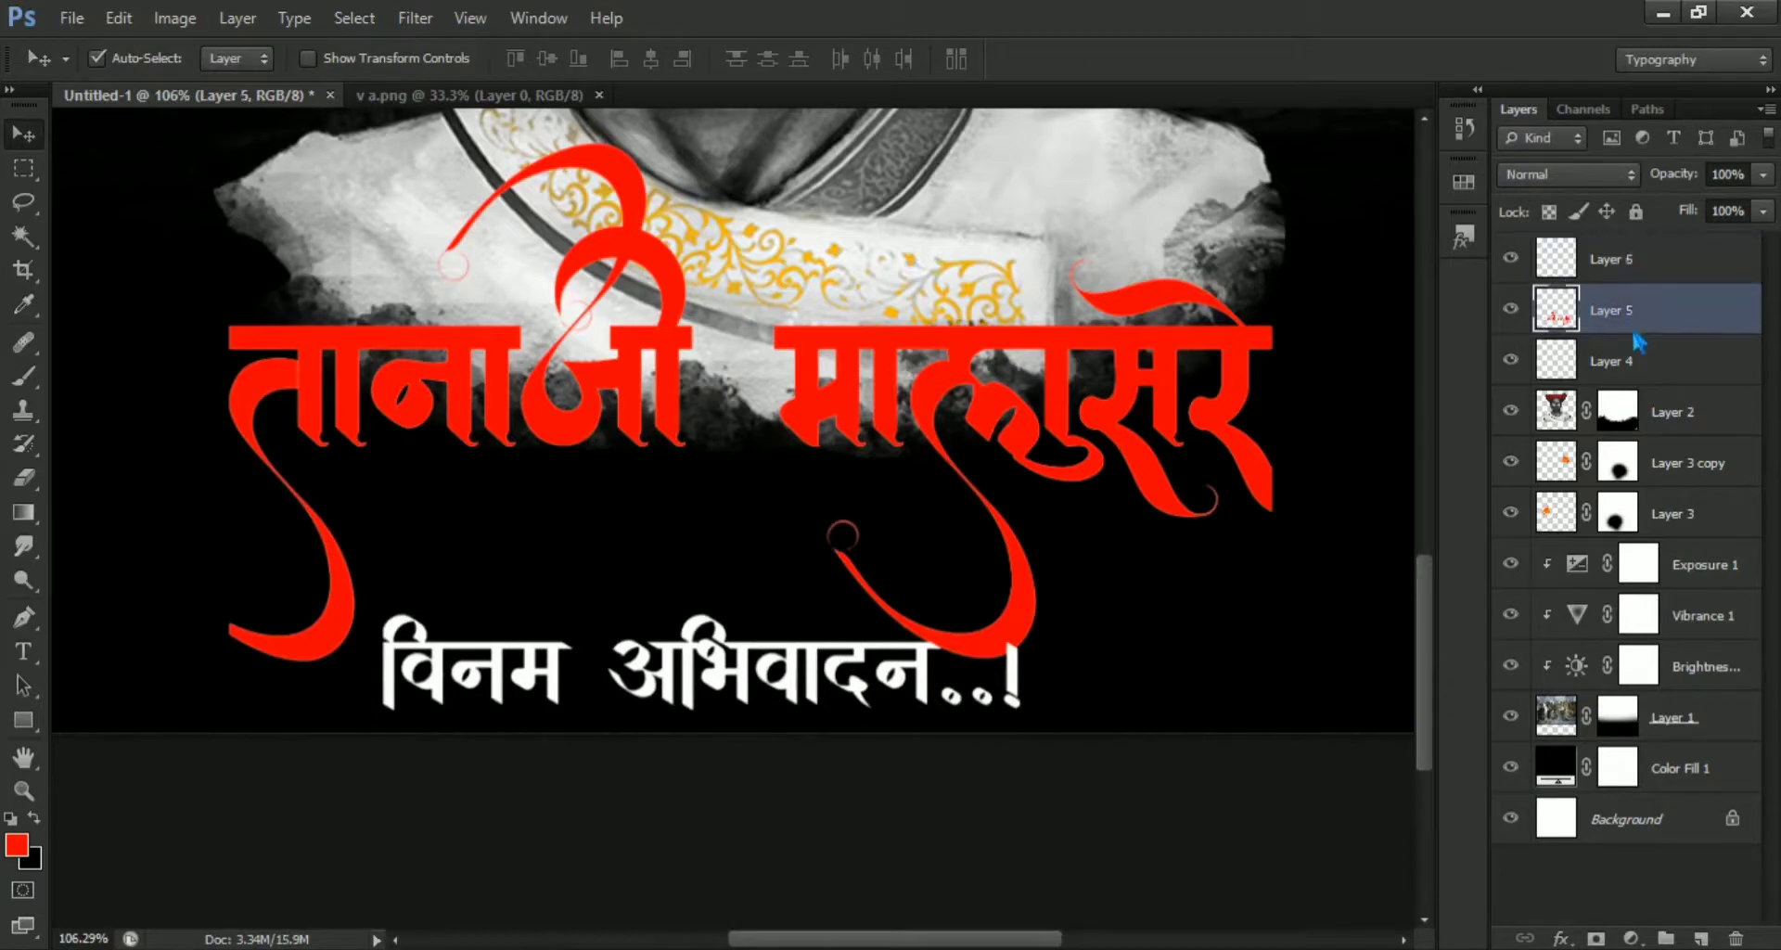
key("shift+Up")
key("shift+Up")
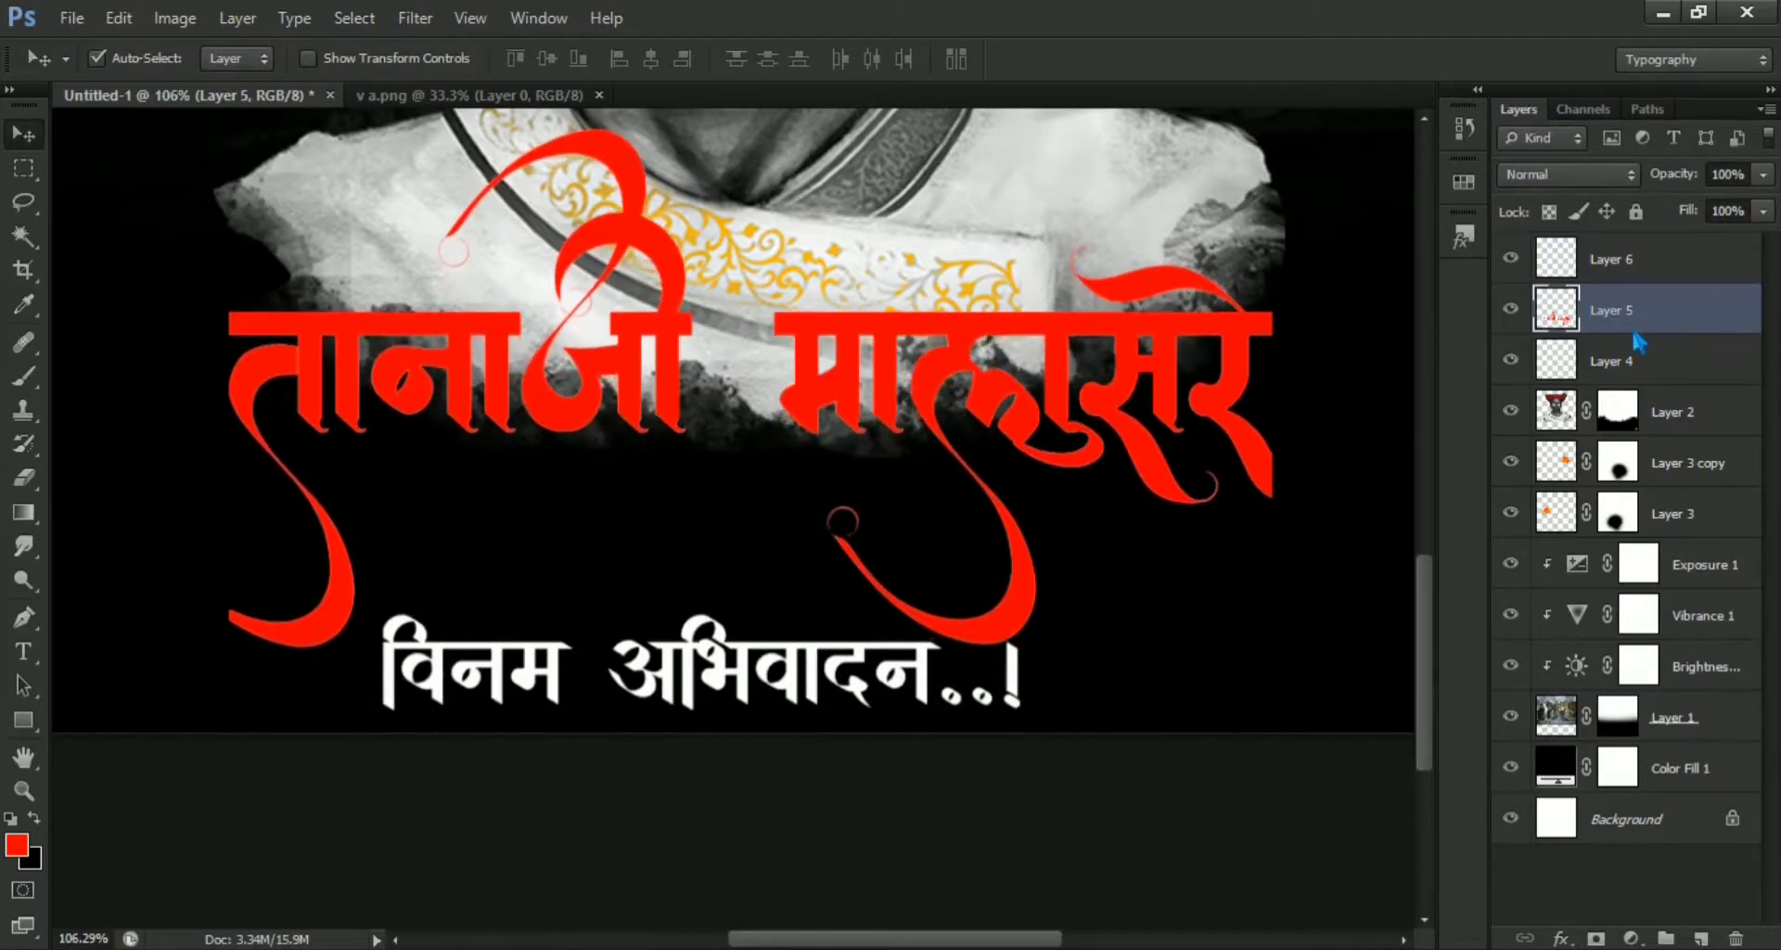
key("Up")
key("Up")
key("Up")
key("Up")
key("Up")
key("Up")
key("Up")
key("Up")
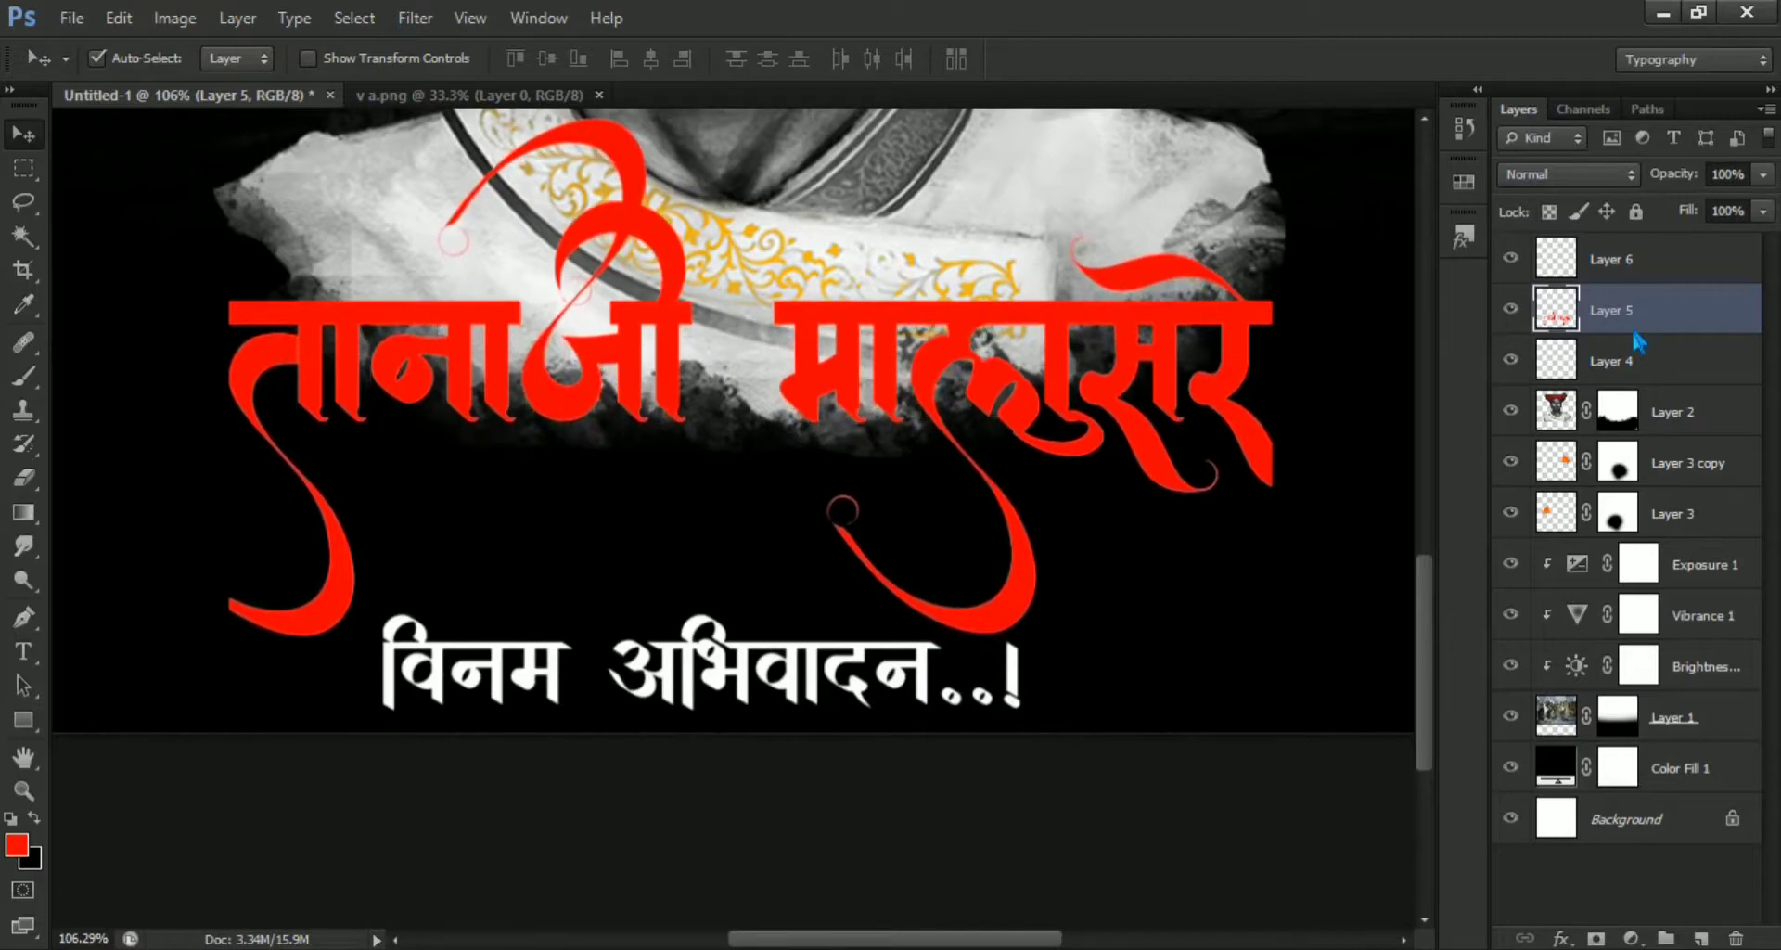
key("Up")
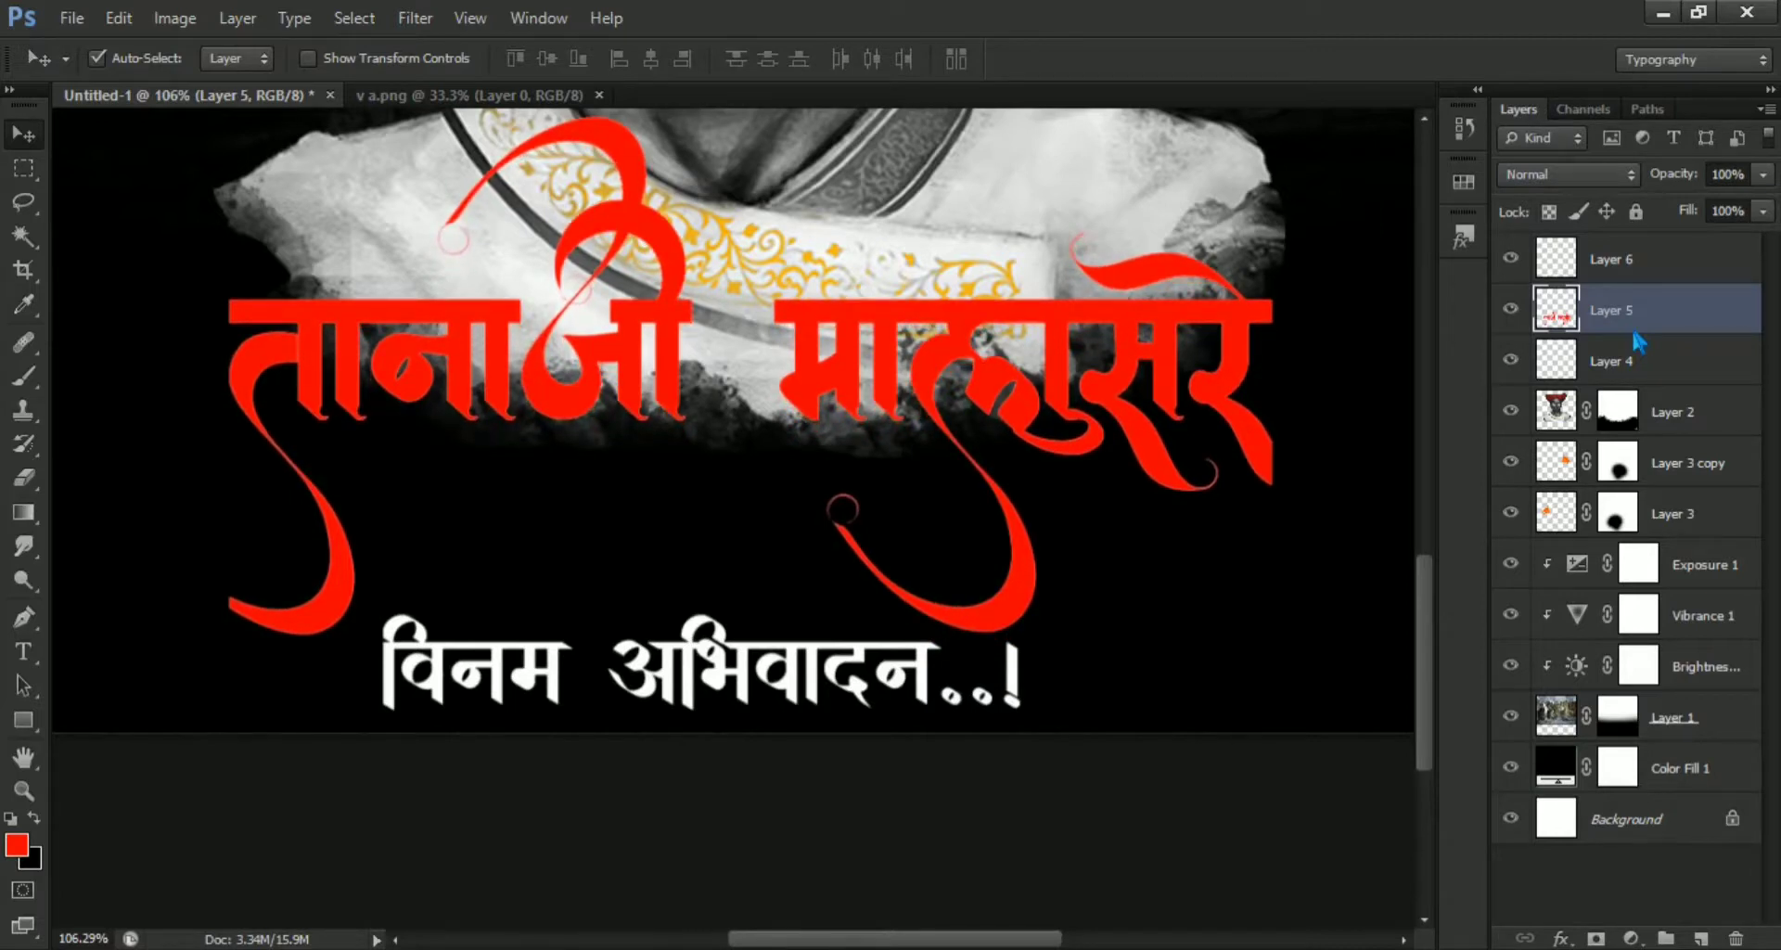
key("Down")
key("Down")
key("Down")
key("Down")
key("Down")
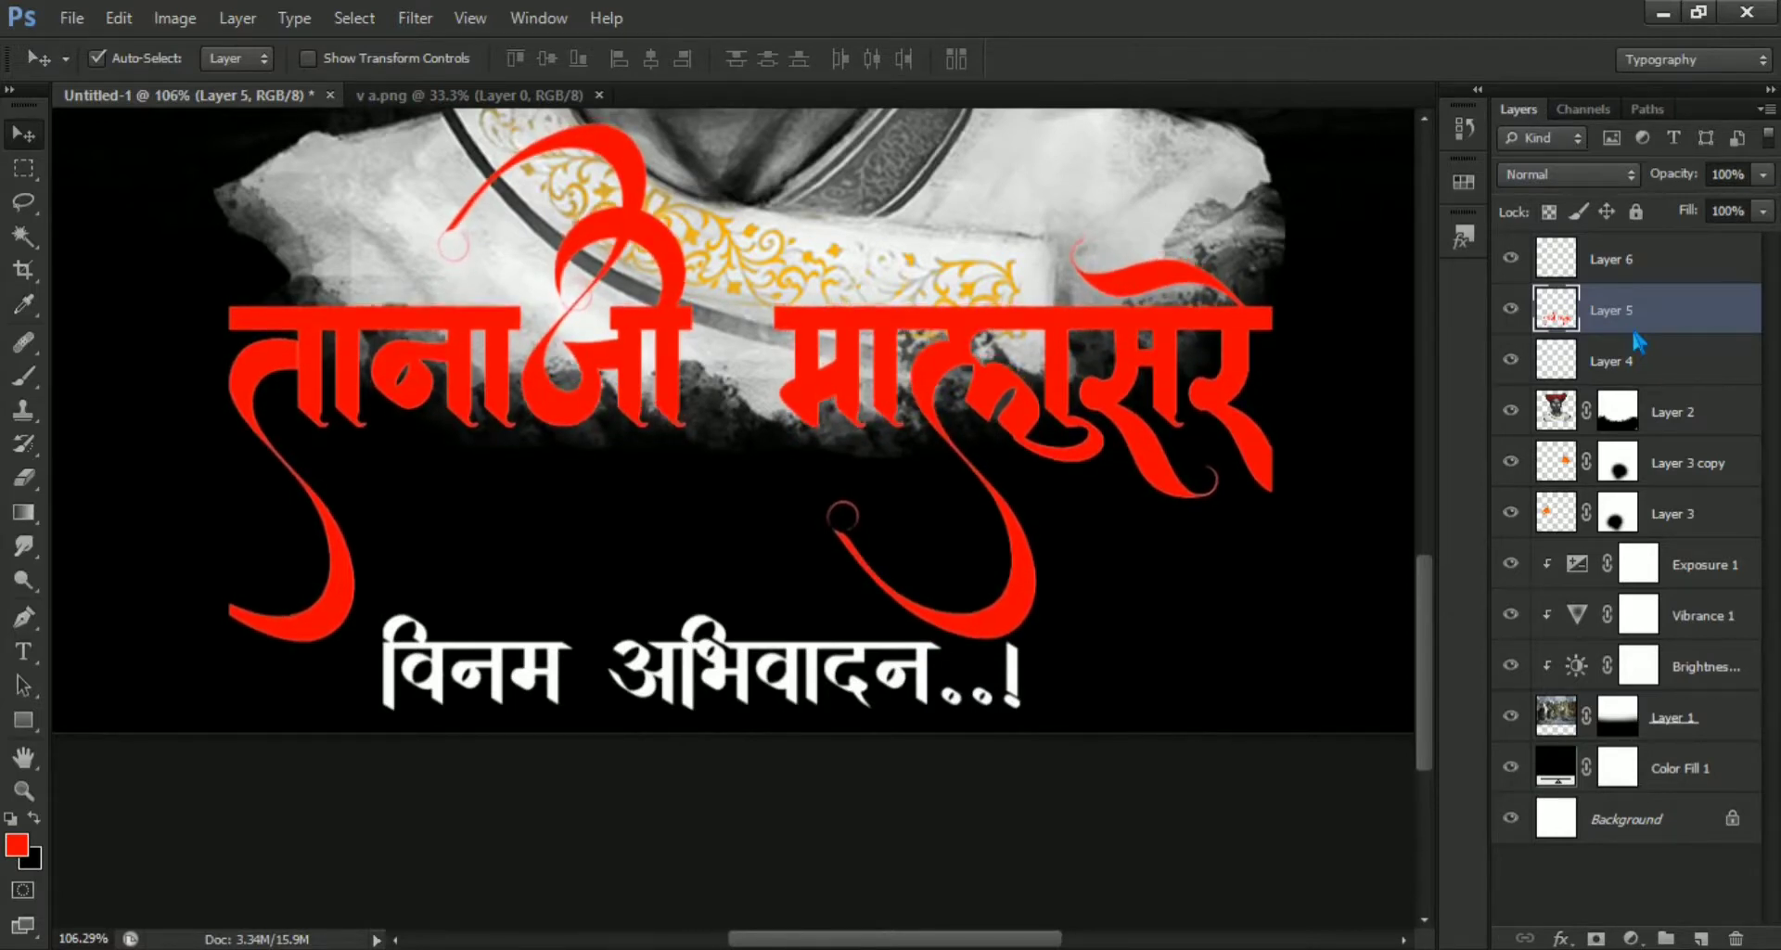
key("Down")
Select the warrior and flag layers together: Layer 2, Layer 3 copy and Layer 3.
scroll(997, 575, "down", 1)
scroll(997, 575, "down", 1)
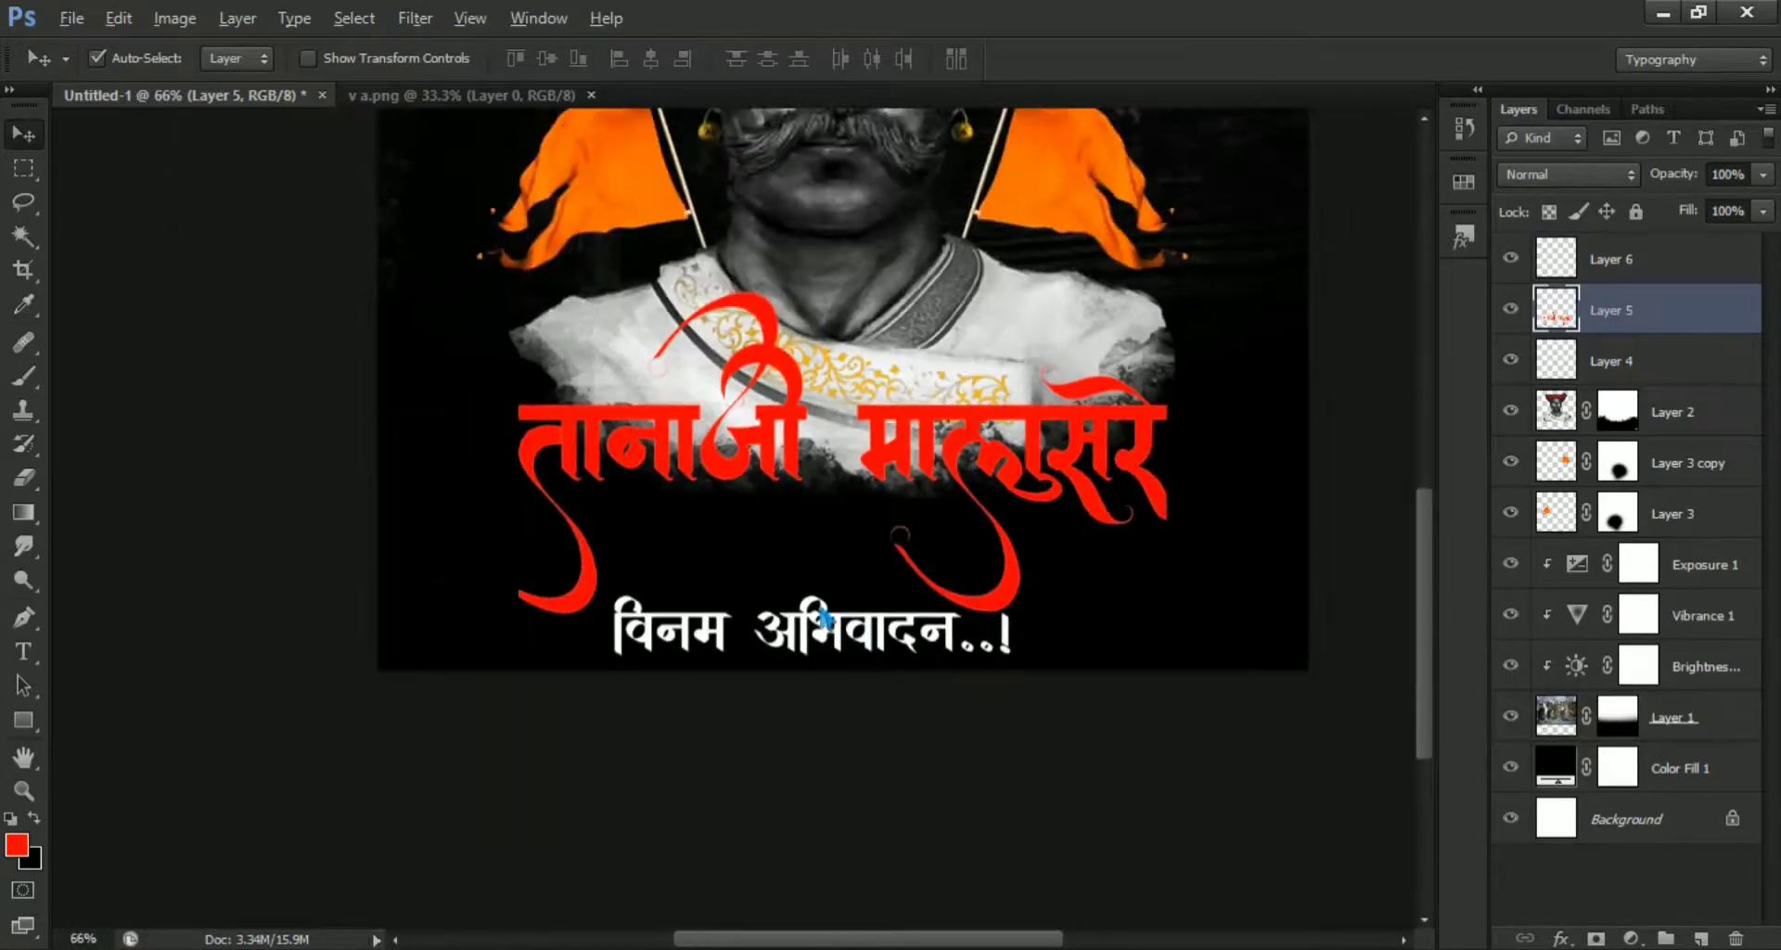
scroll(896, 436, "down", 1)
scroll(893, 463, "down", 1)
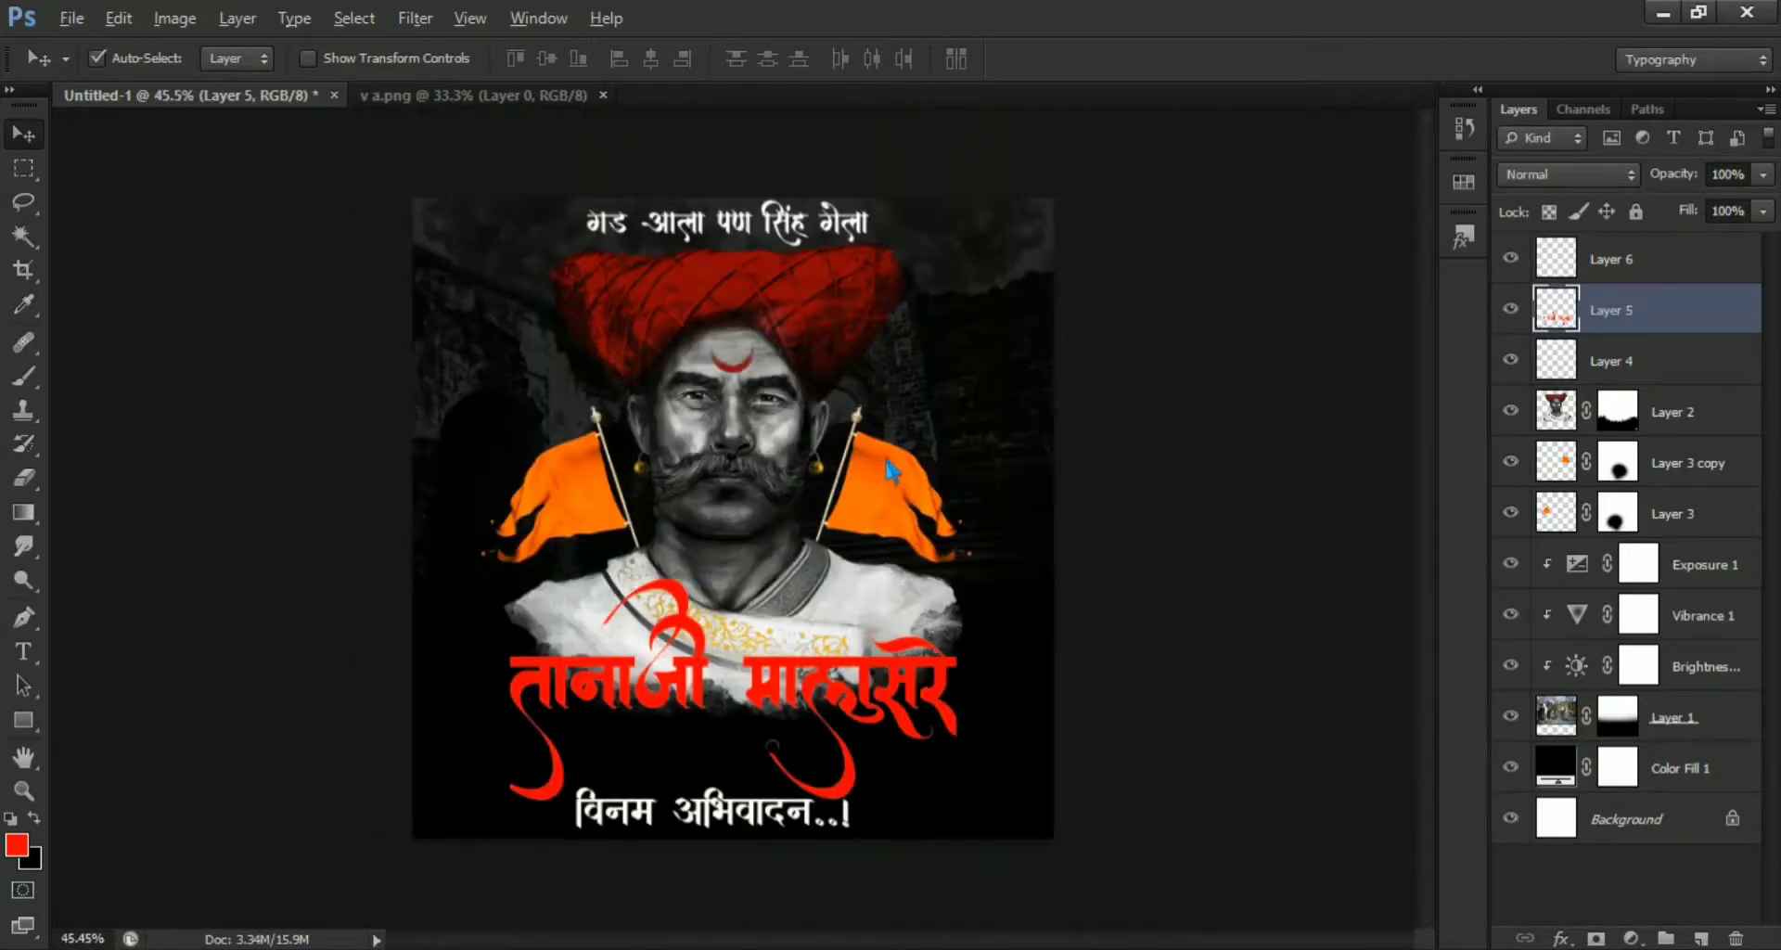
left_click(1667, 427)
left_click(1702, 473, "shift")
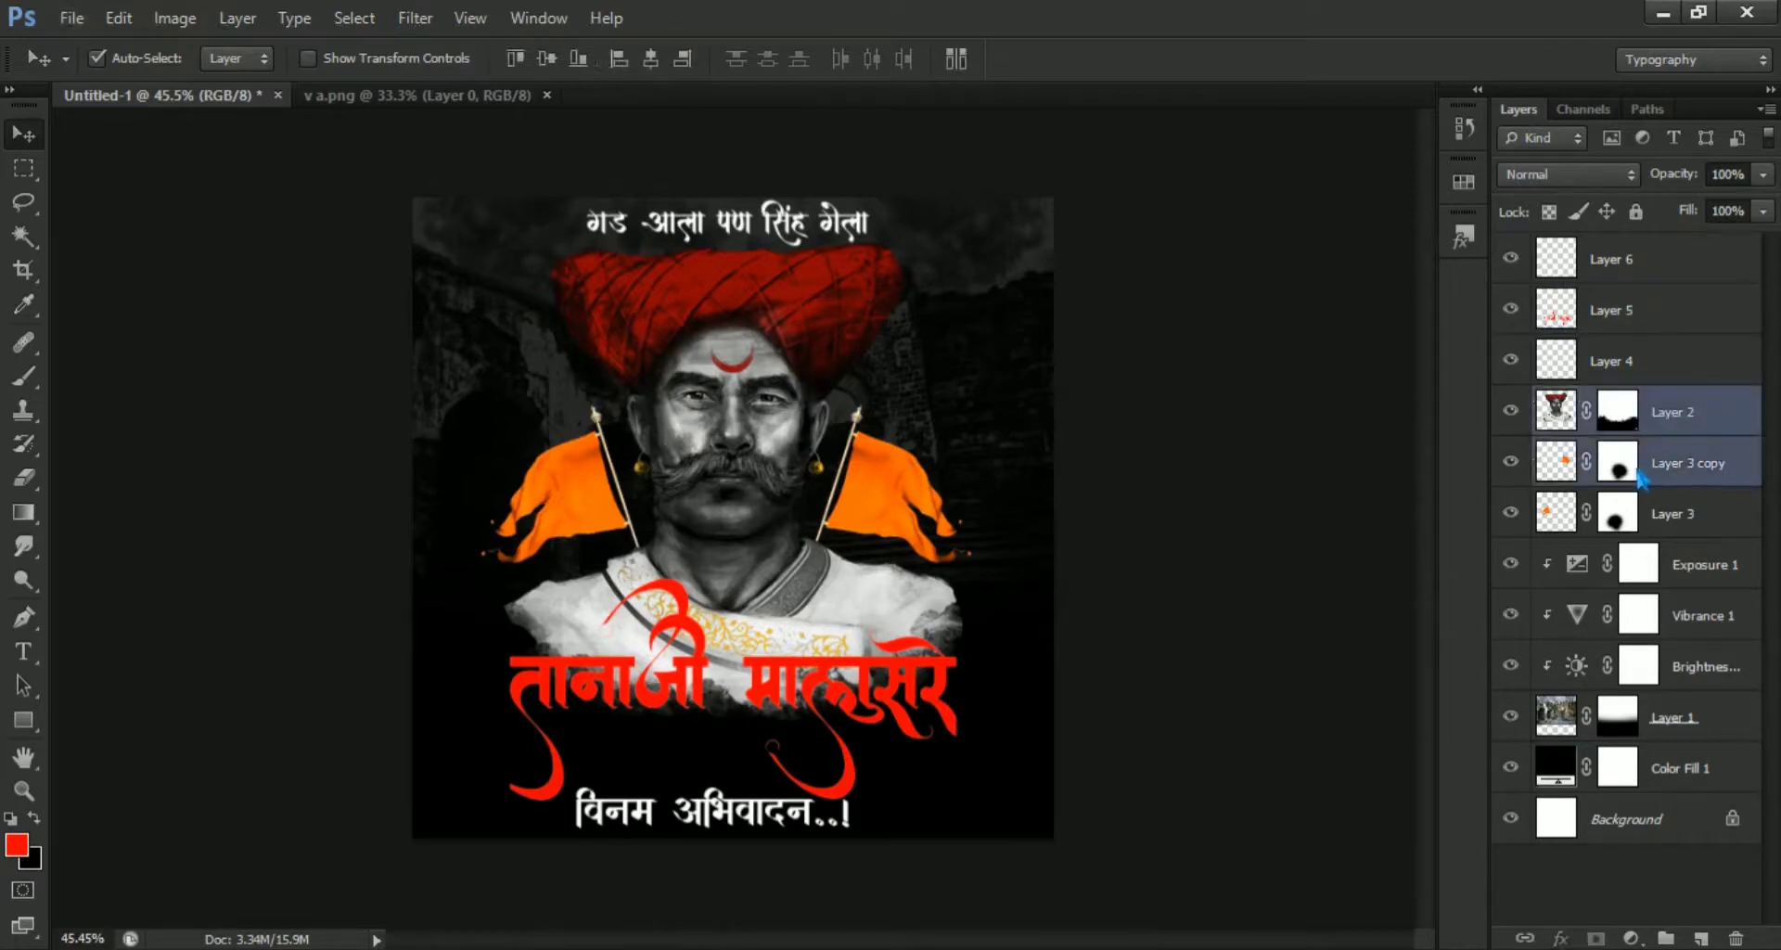
left_click(1712, 528, "shift")
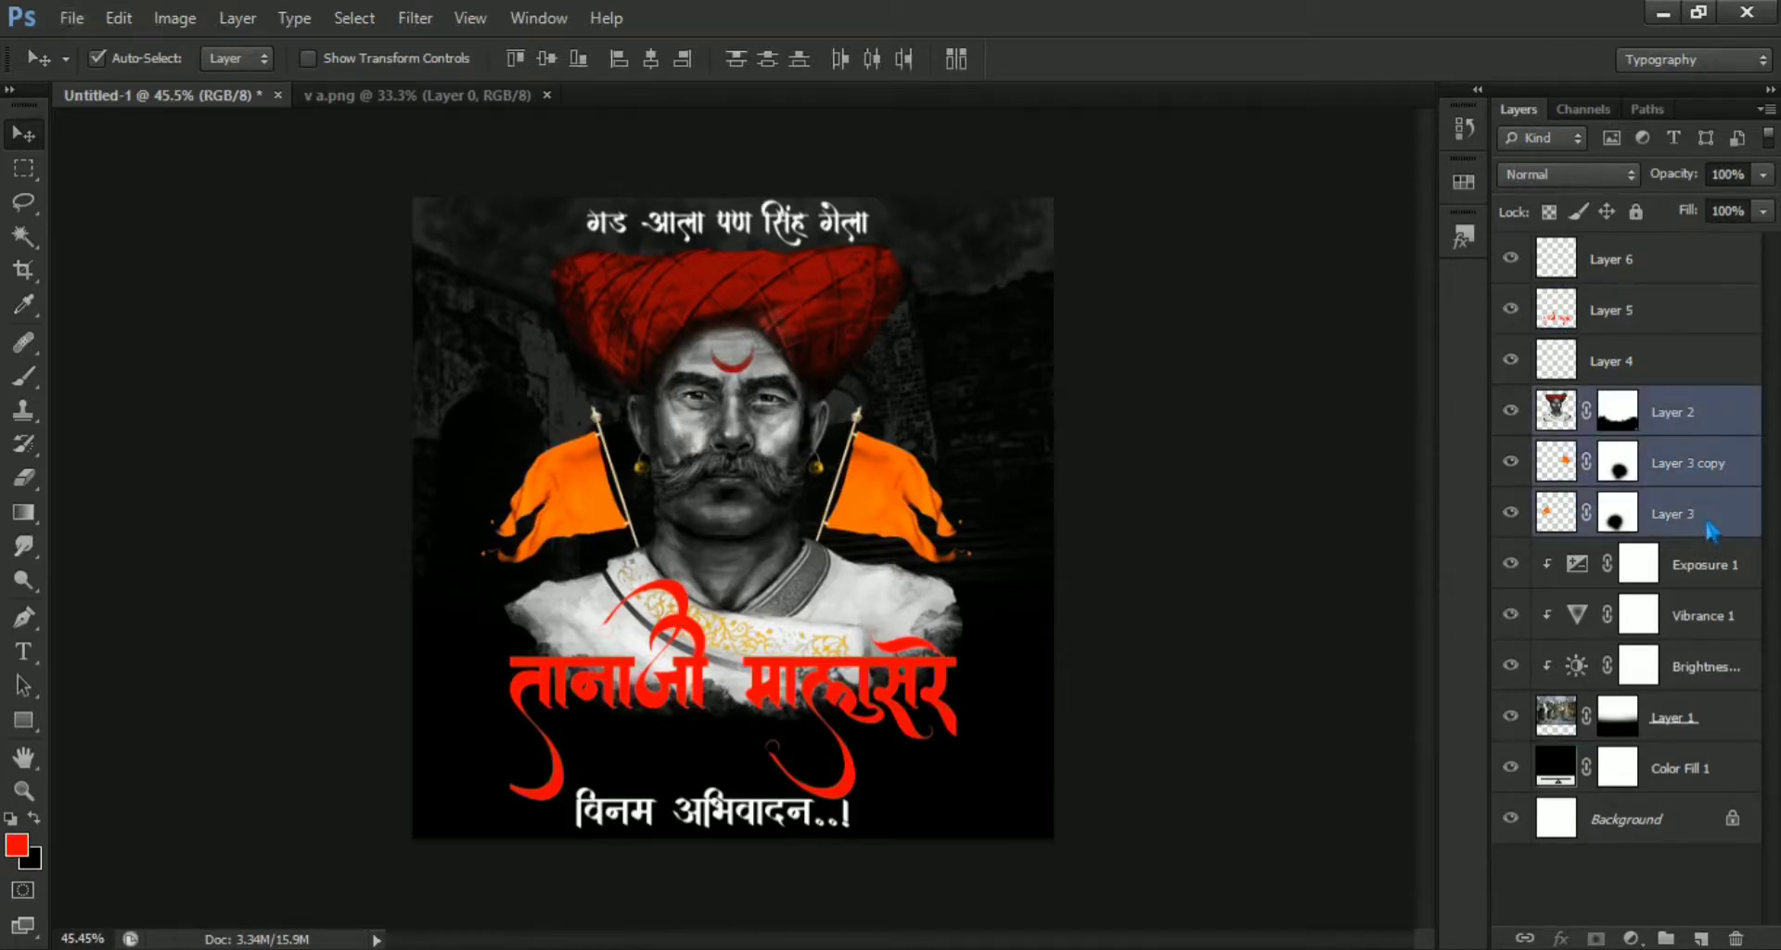
Scale the warrior and flags to about 95% and shift them up slightly.
key("ctrl+t")
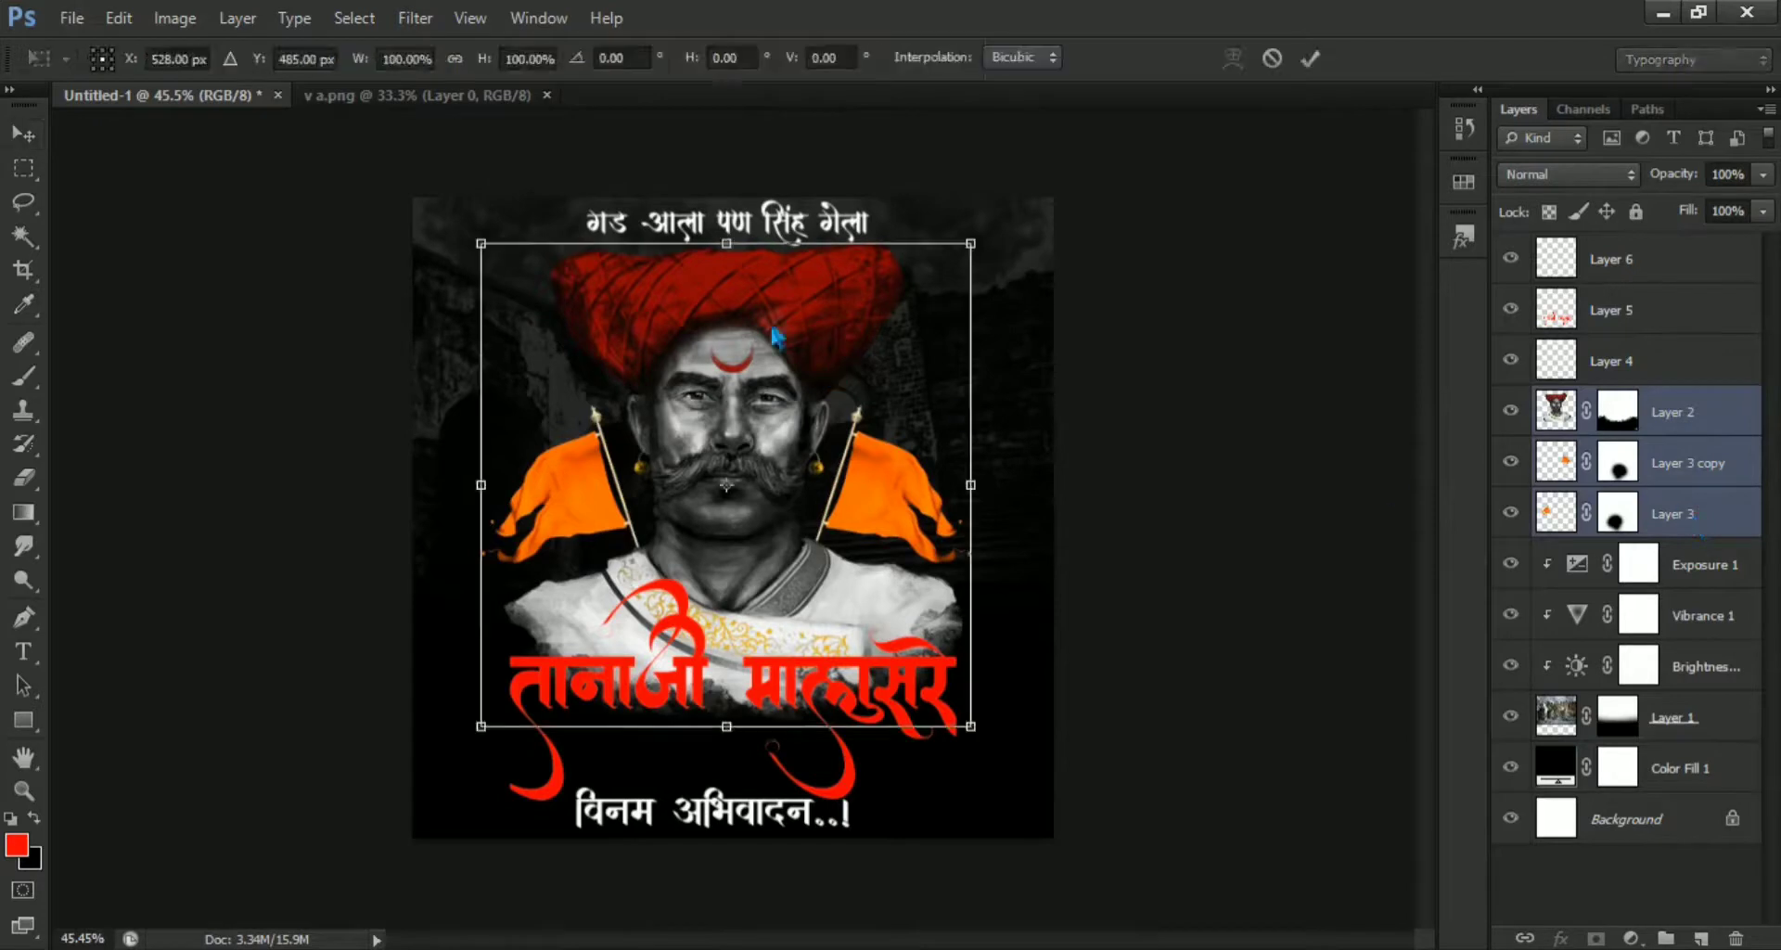
left_click_drag(985, 253, 975, 270)
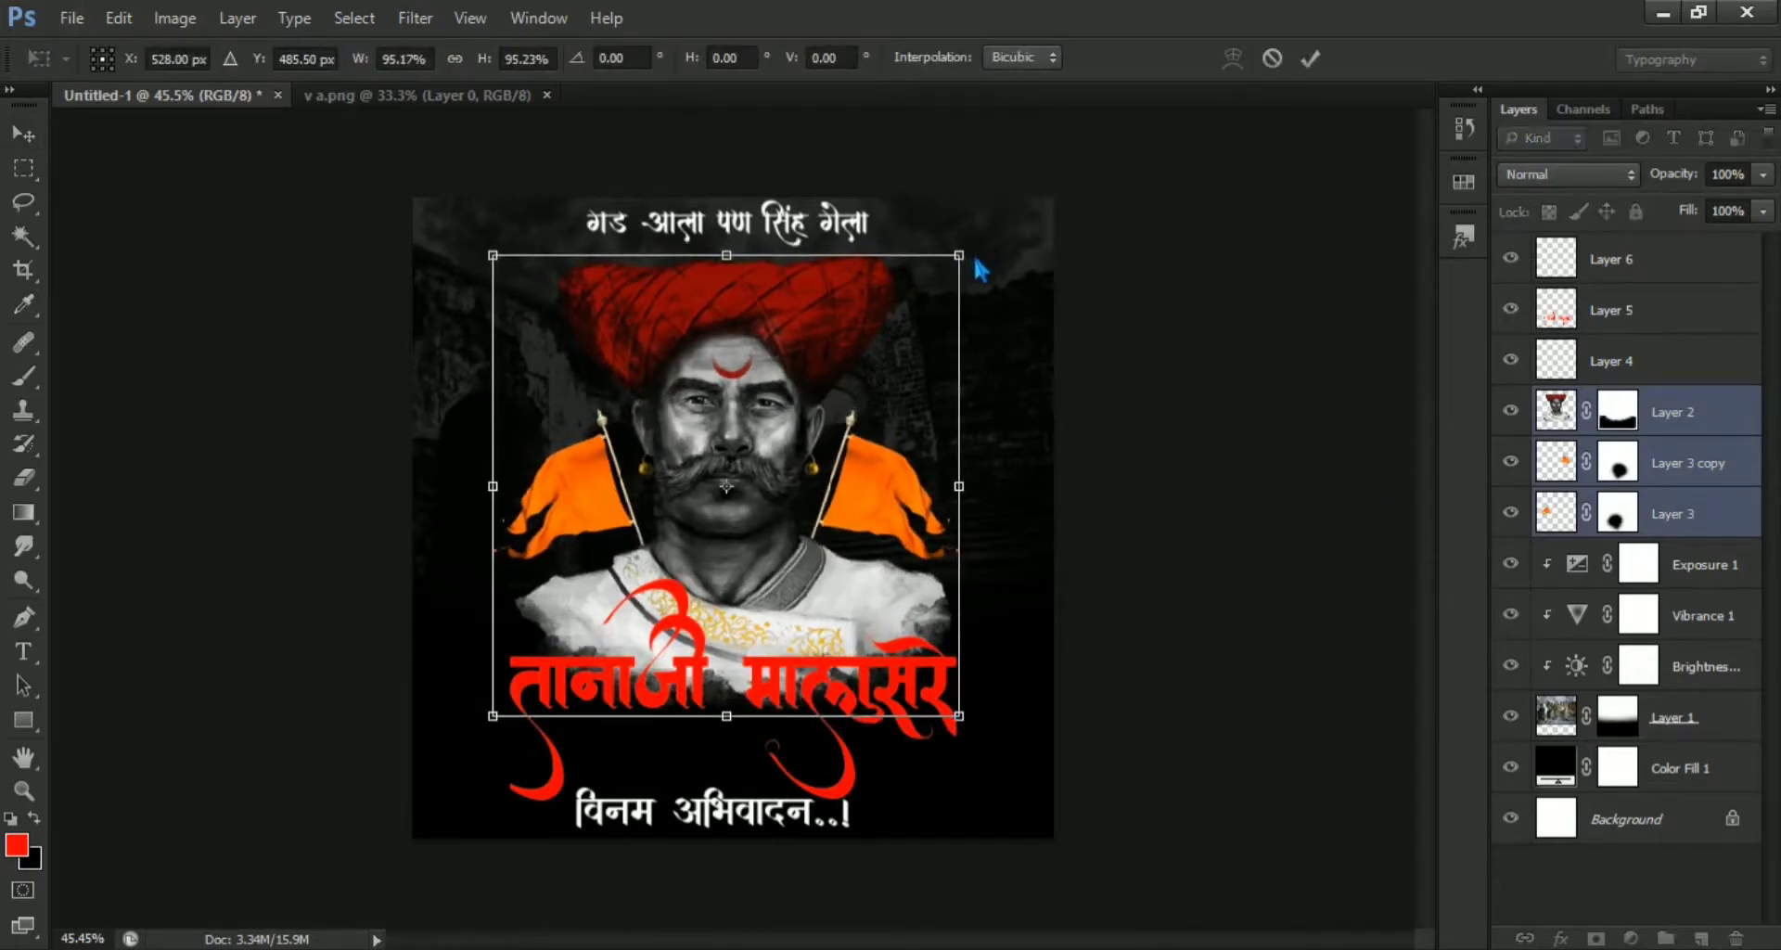
key("Up")
key("Up")
key("Up")
key("Up")
key("Up")
key("Up")
key("Up")
key("Up")
key("Up")
key("Up")
key("Up")
key("Up")
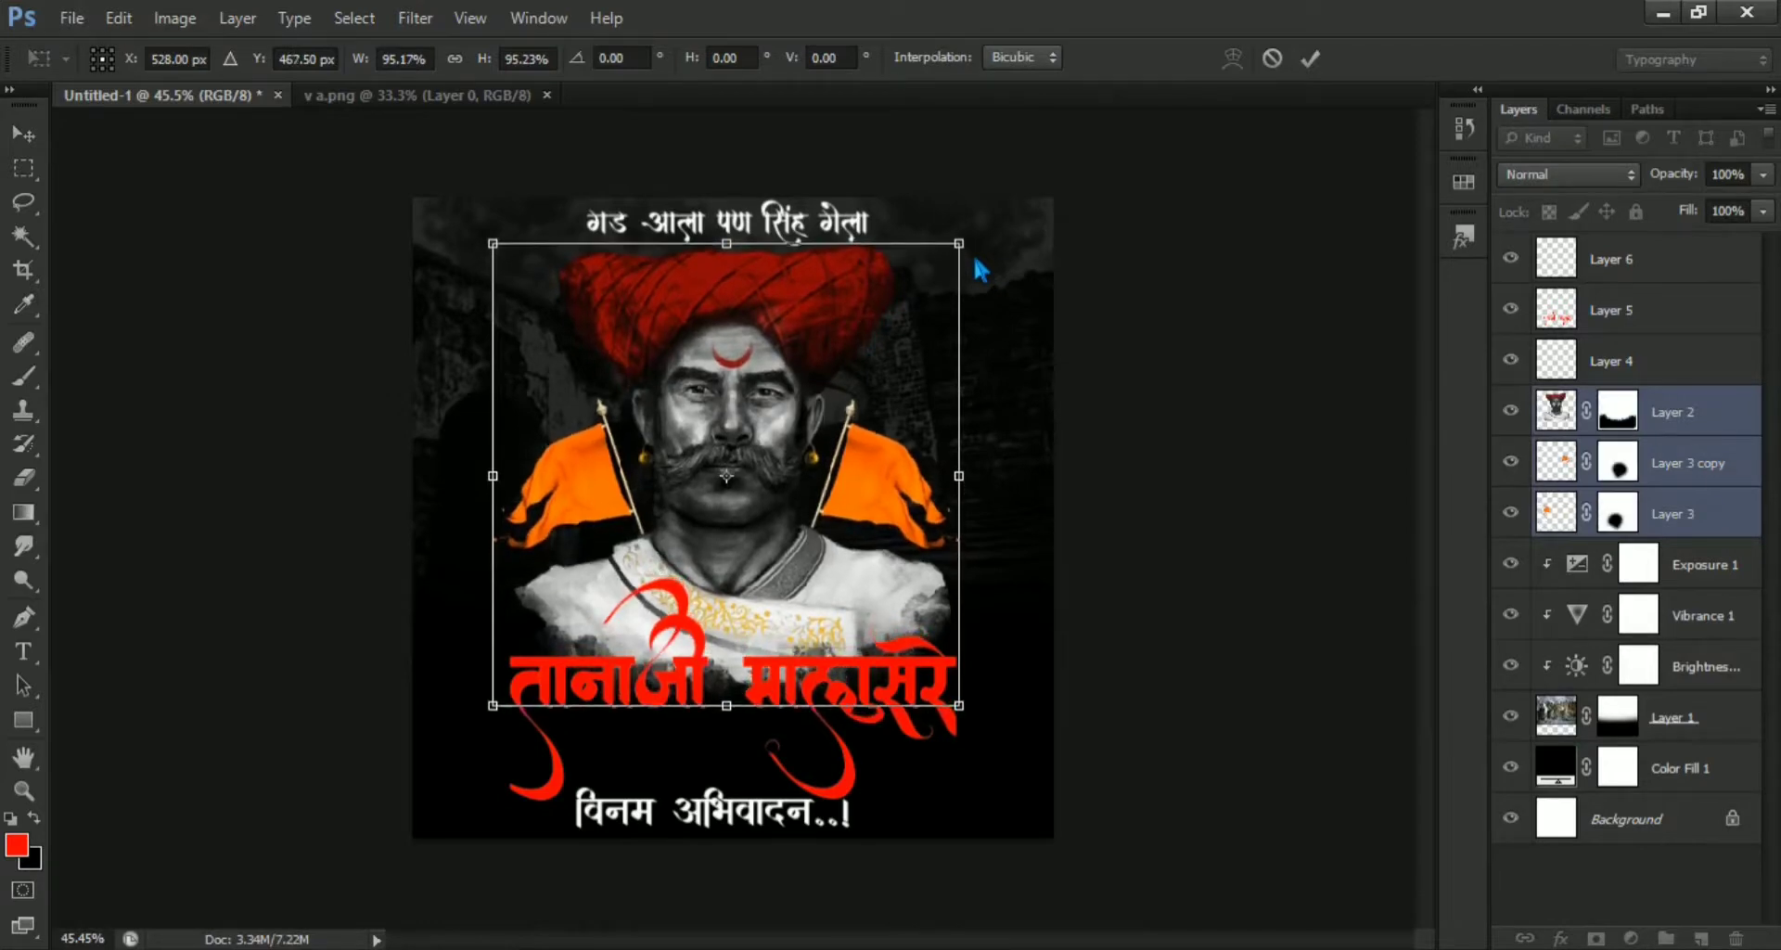
key("Up")
key("Up")
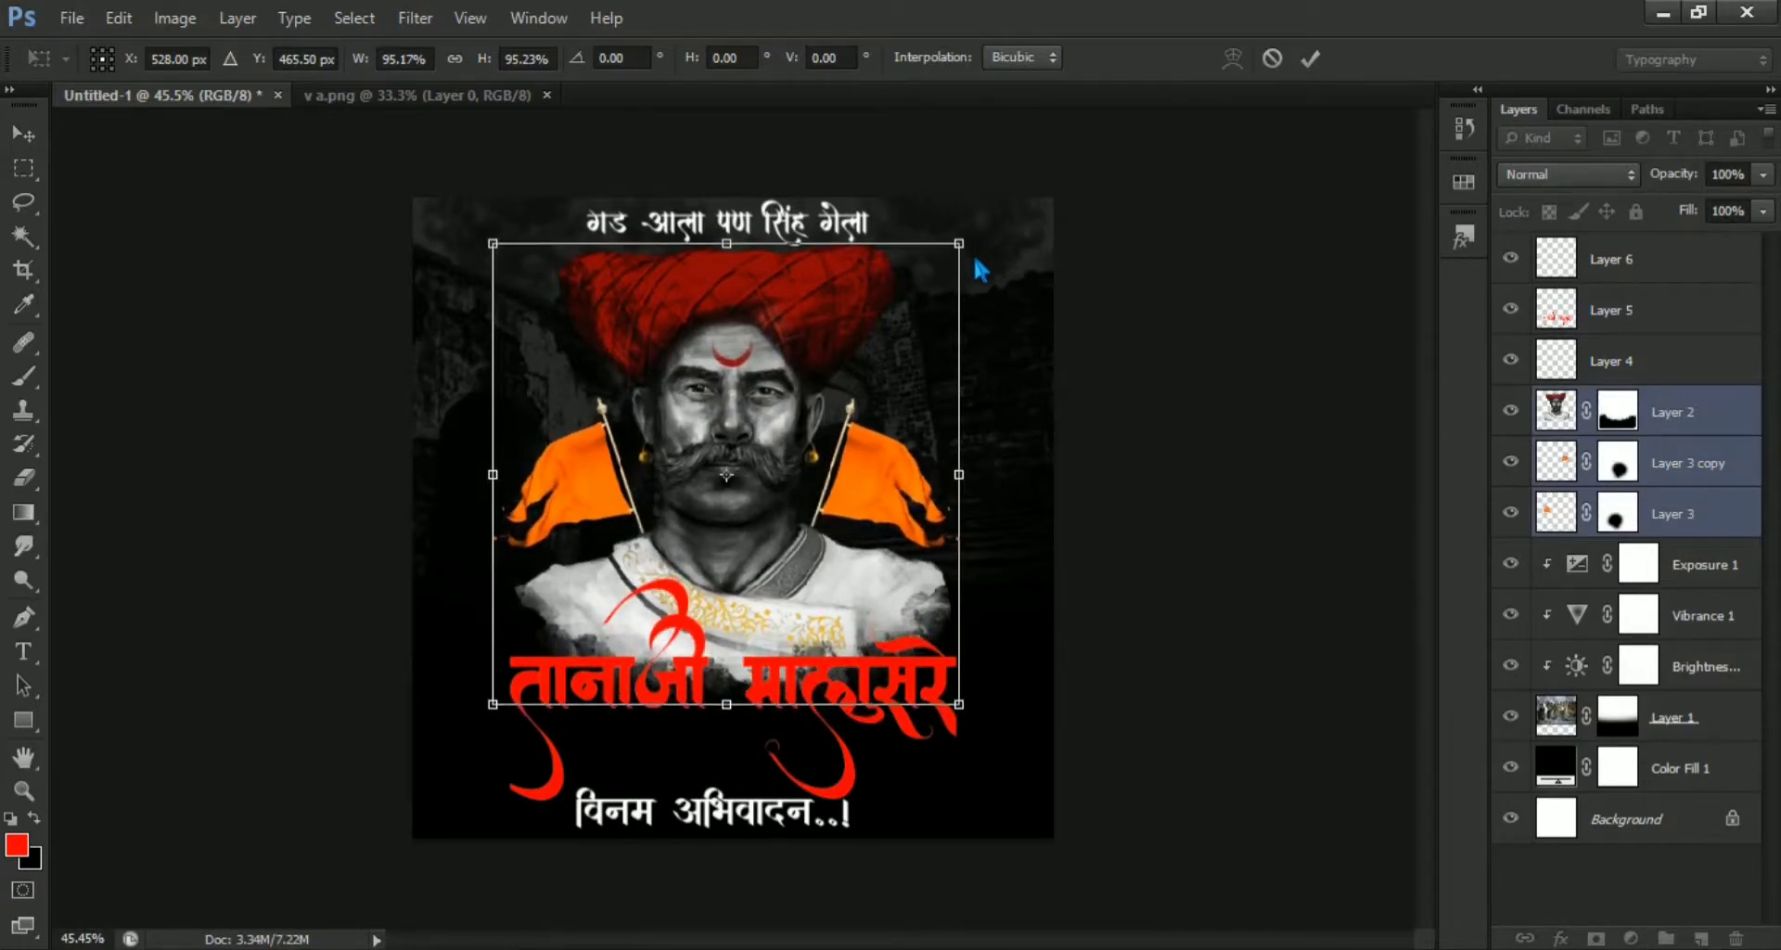
key("Return")
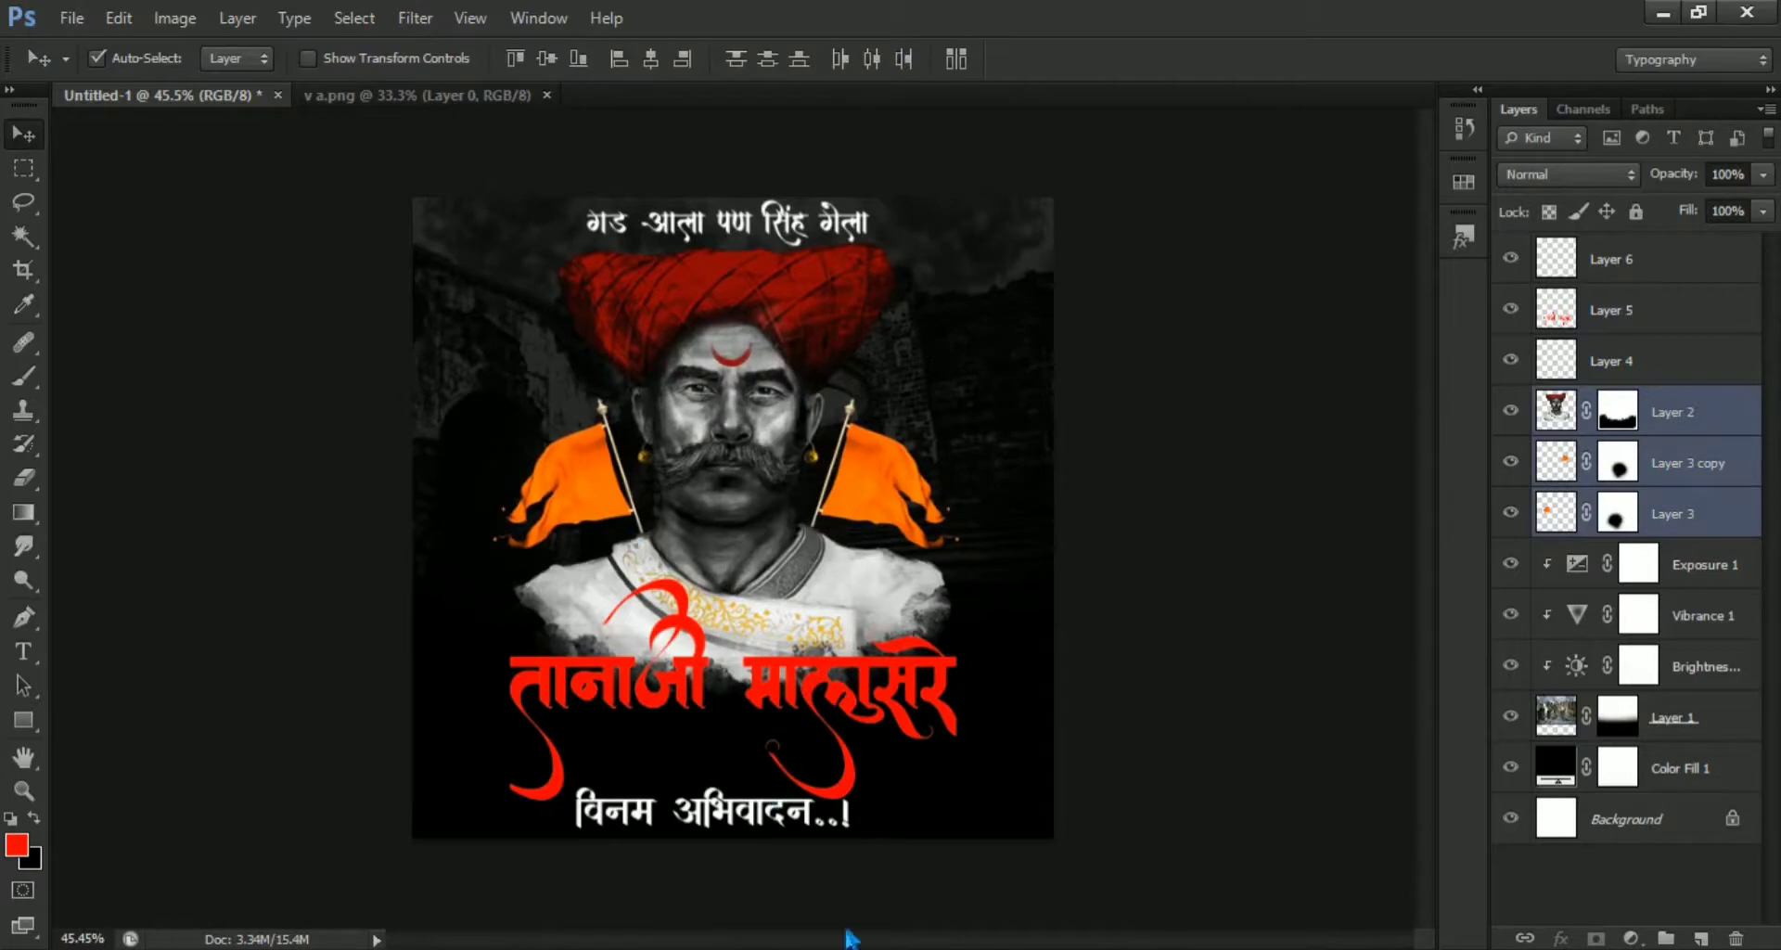
key("ctrl+plus")
Make Layer 6 active, close v a.png, then reopen the v a image file.
left_click(1689, 261)
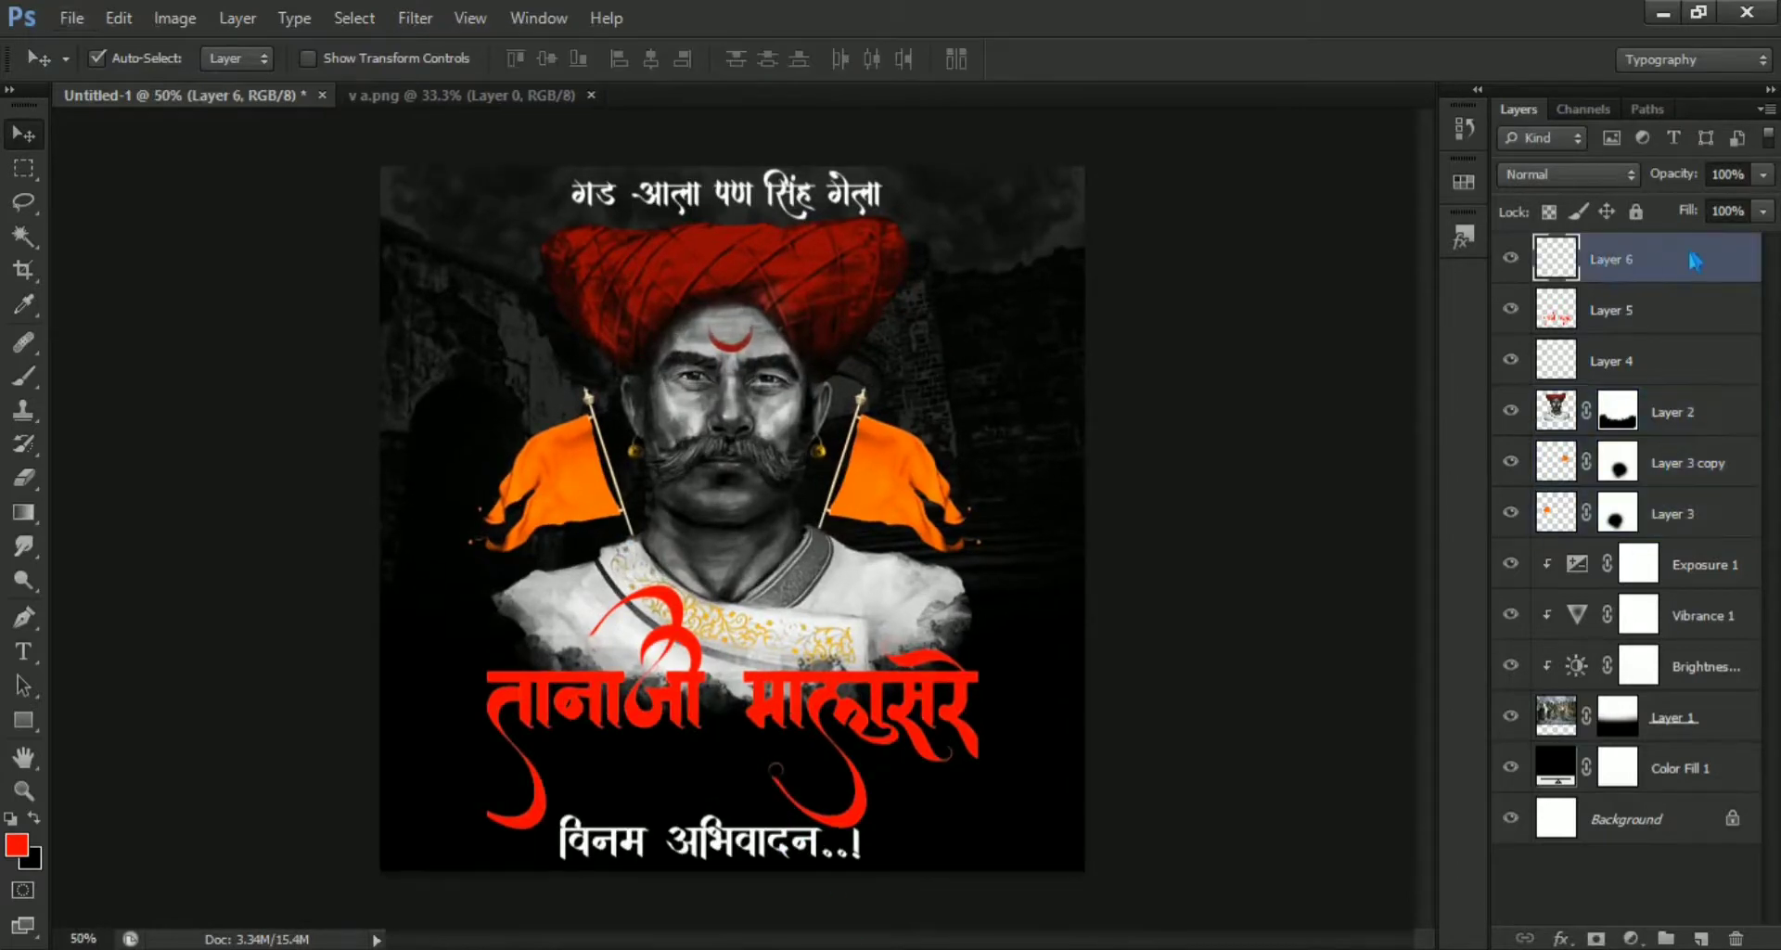
left_click(590, 95)
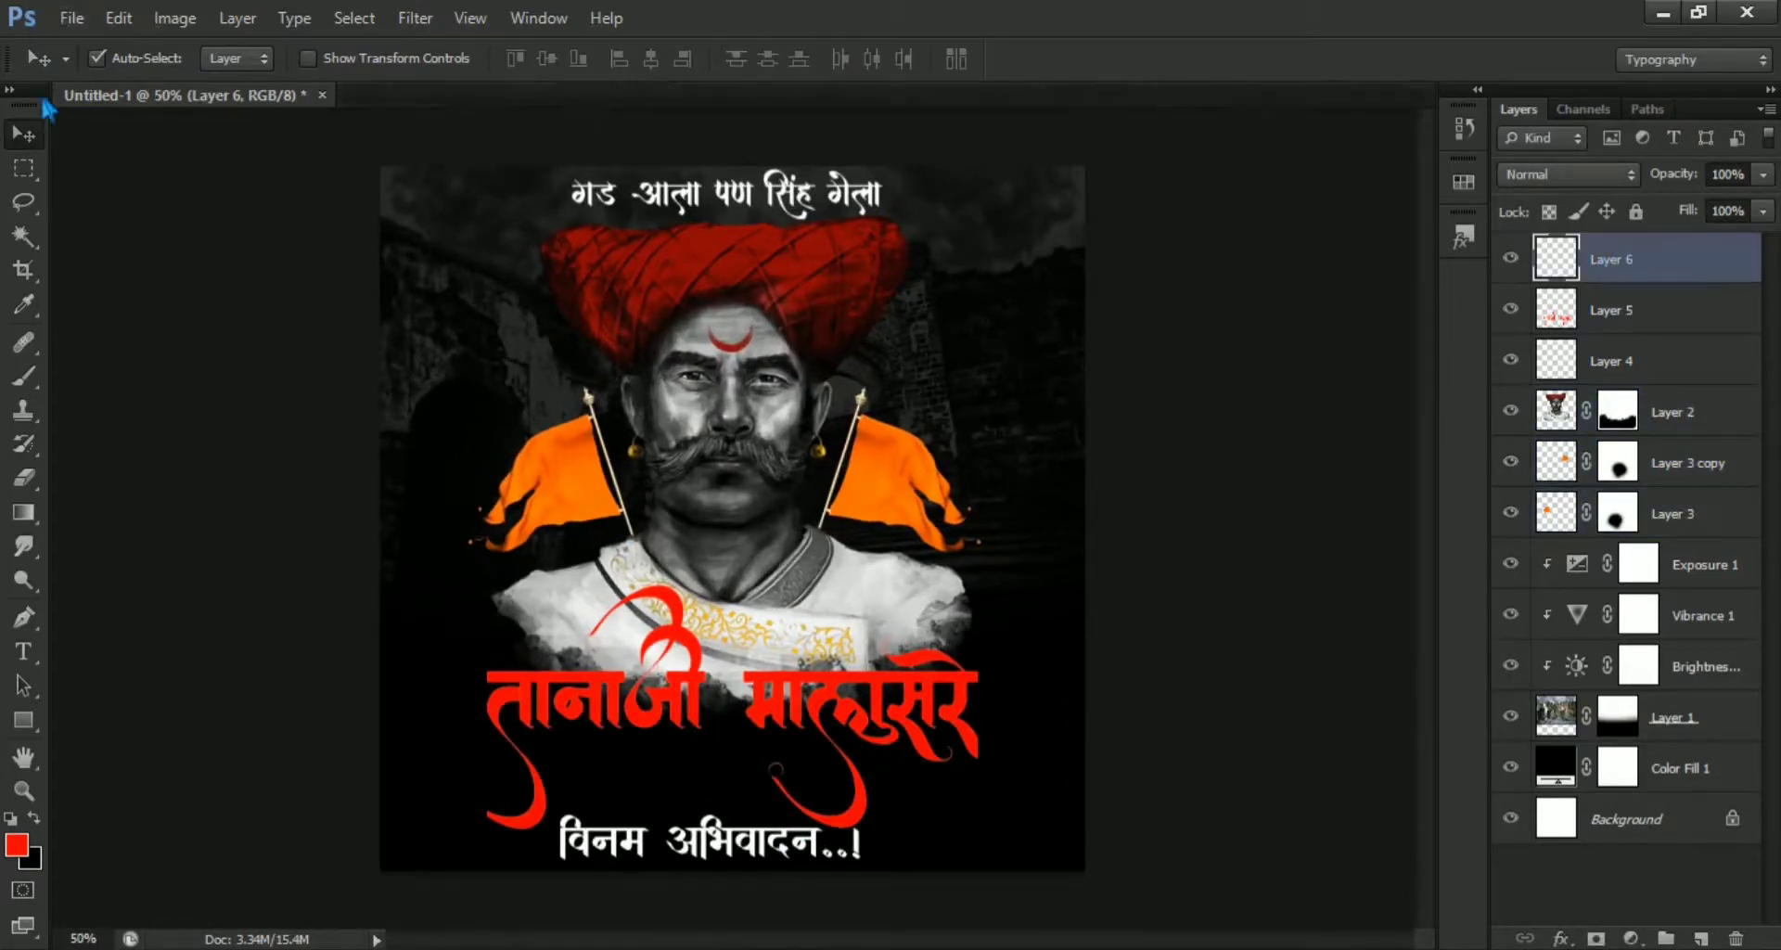
left_click(85, 22)
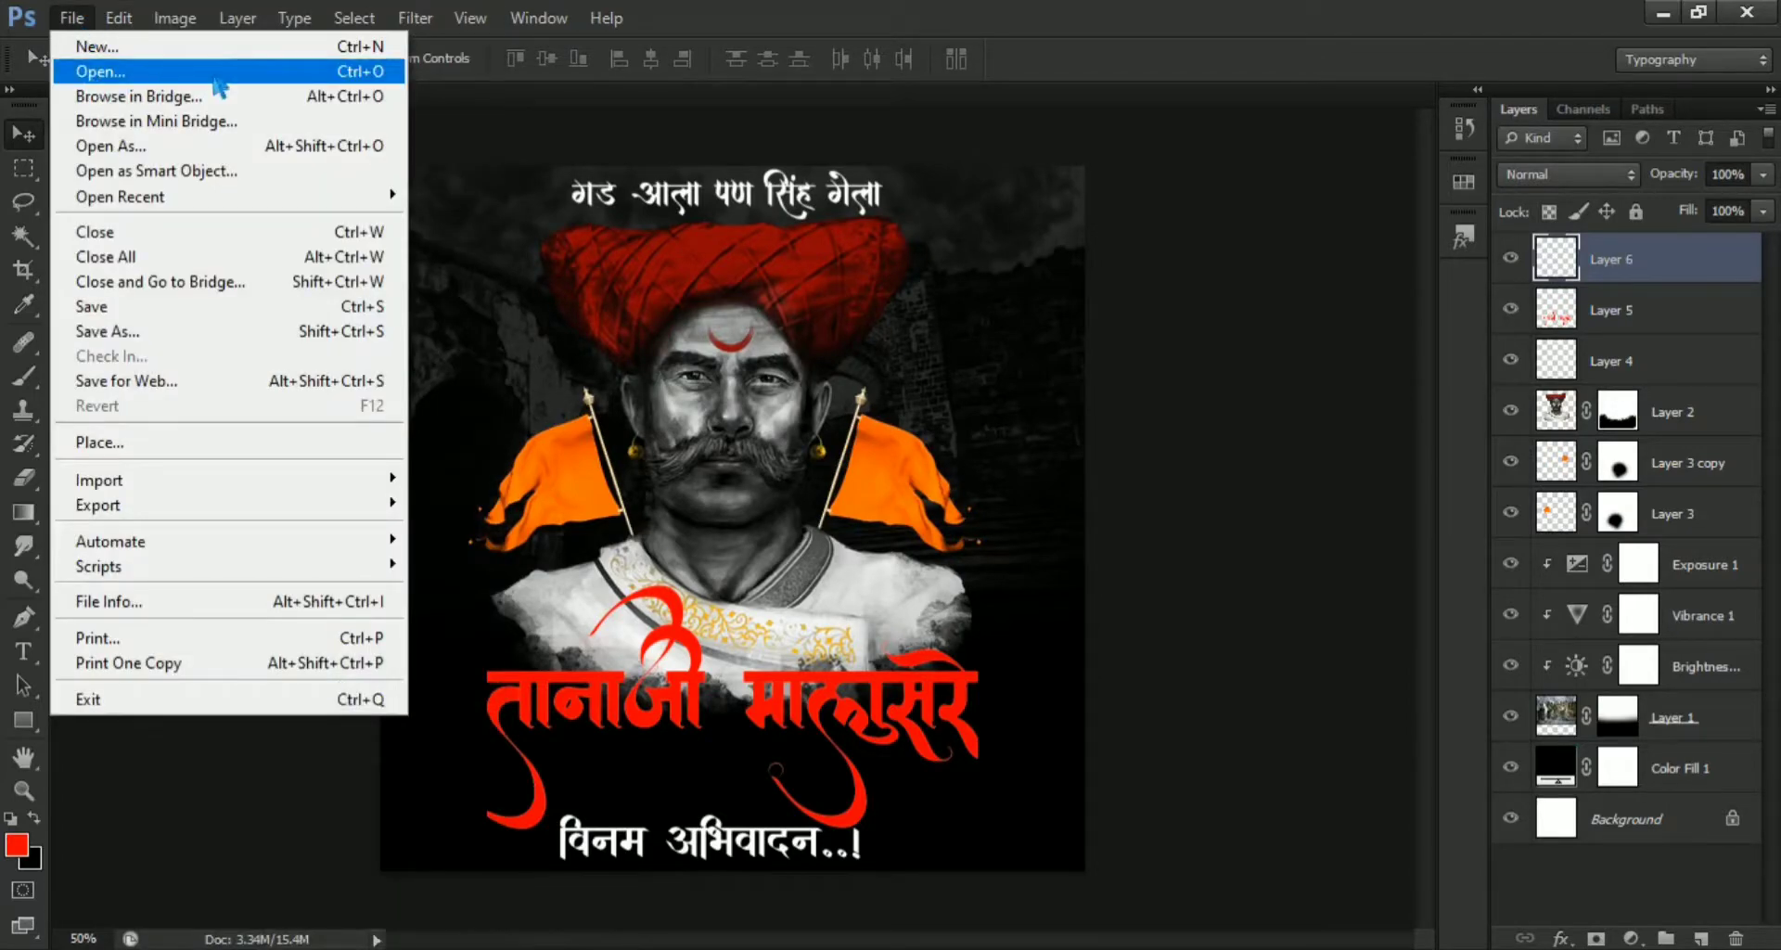
left_click(215, 80)
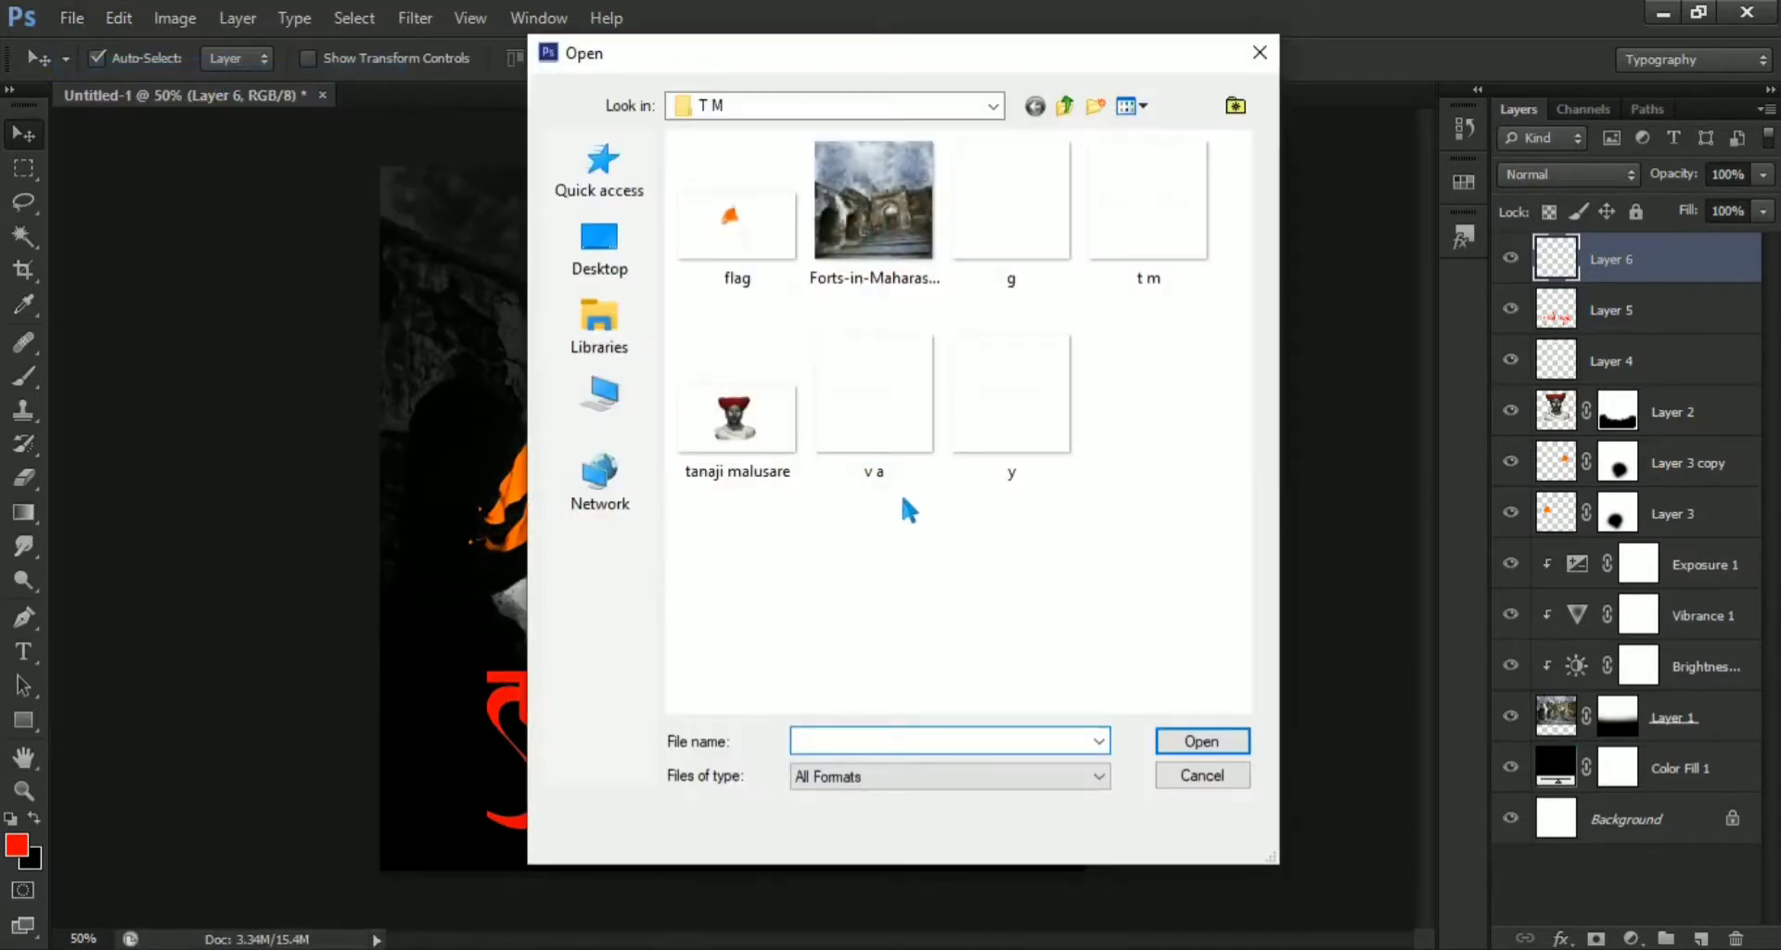
left_click(887, 430)
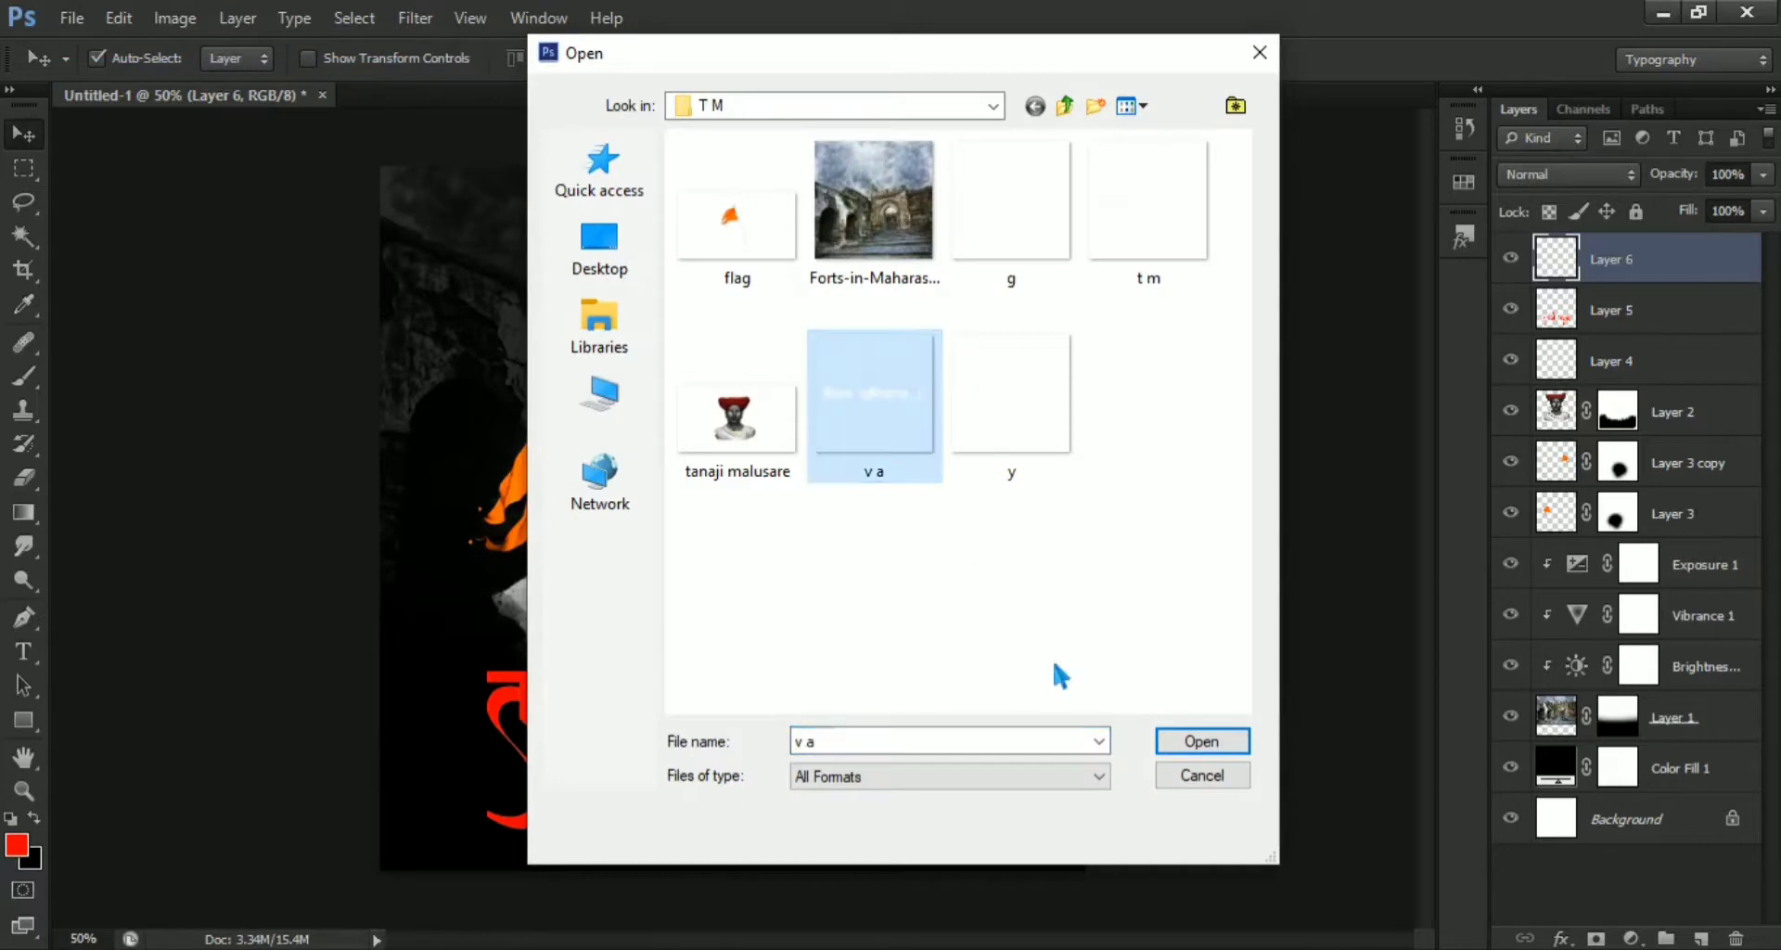
left_click(1223, 741)
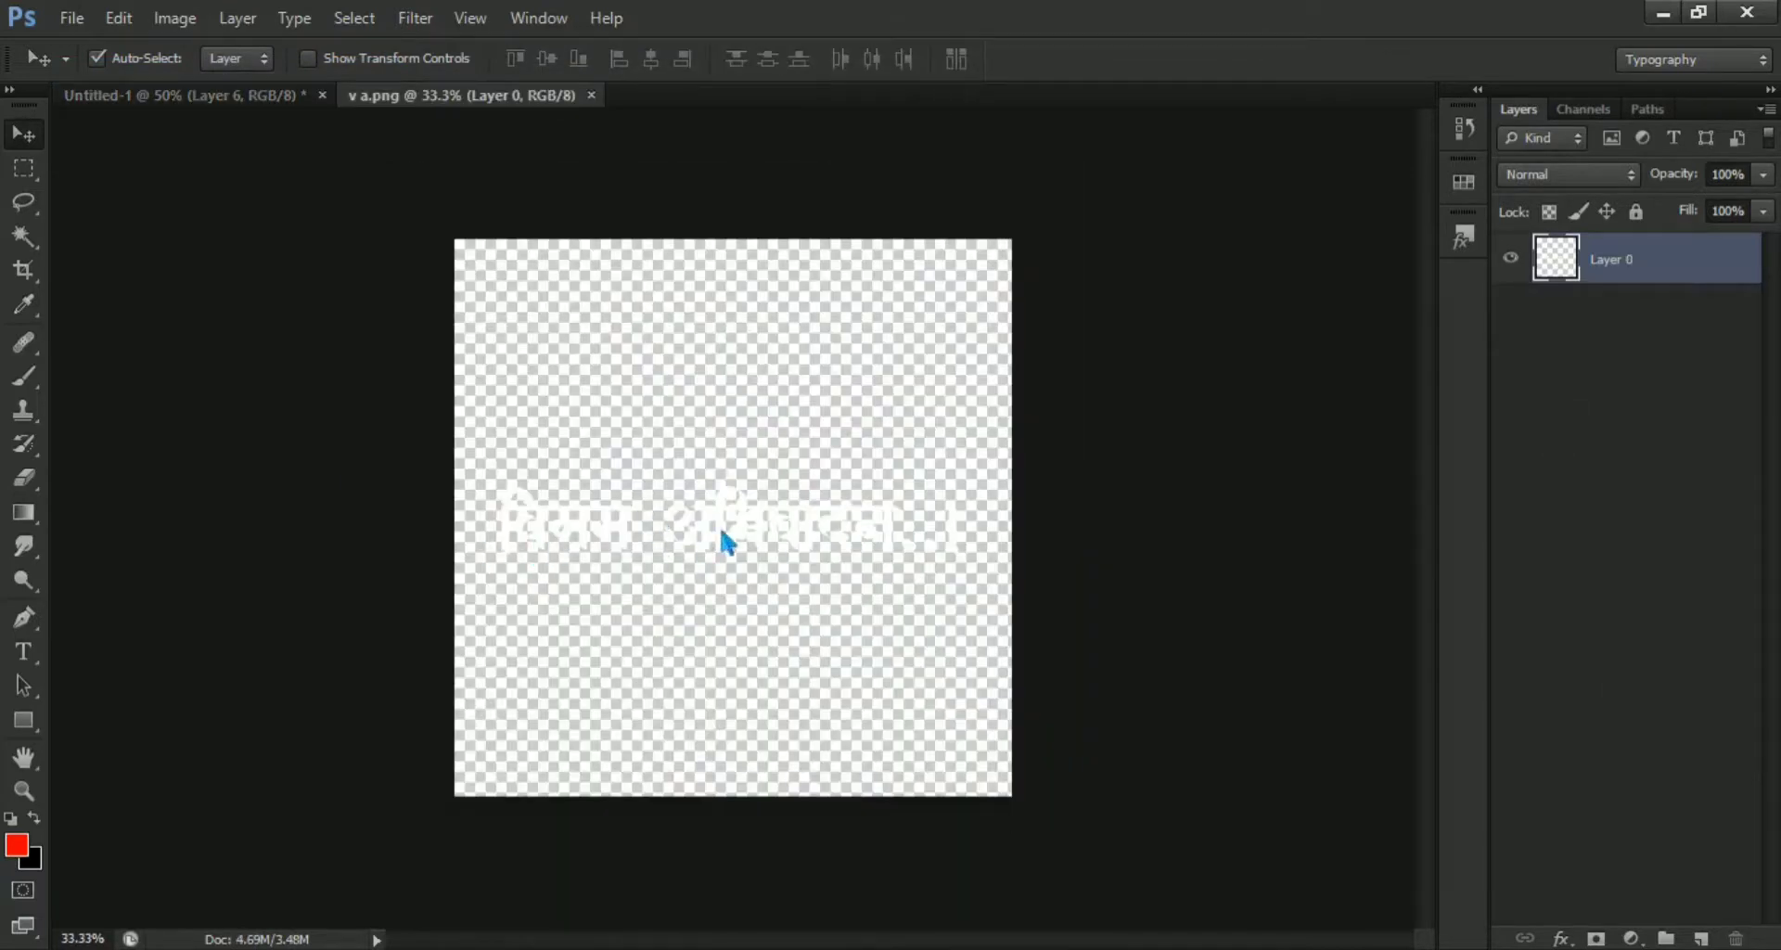
Trial-place the v a text at half size, then delete Layer 7 and close v a.png.
left_click_drag(720, 531, 271, 173)
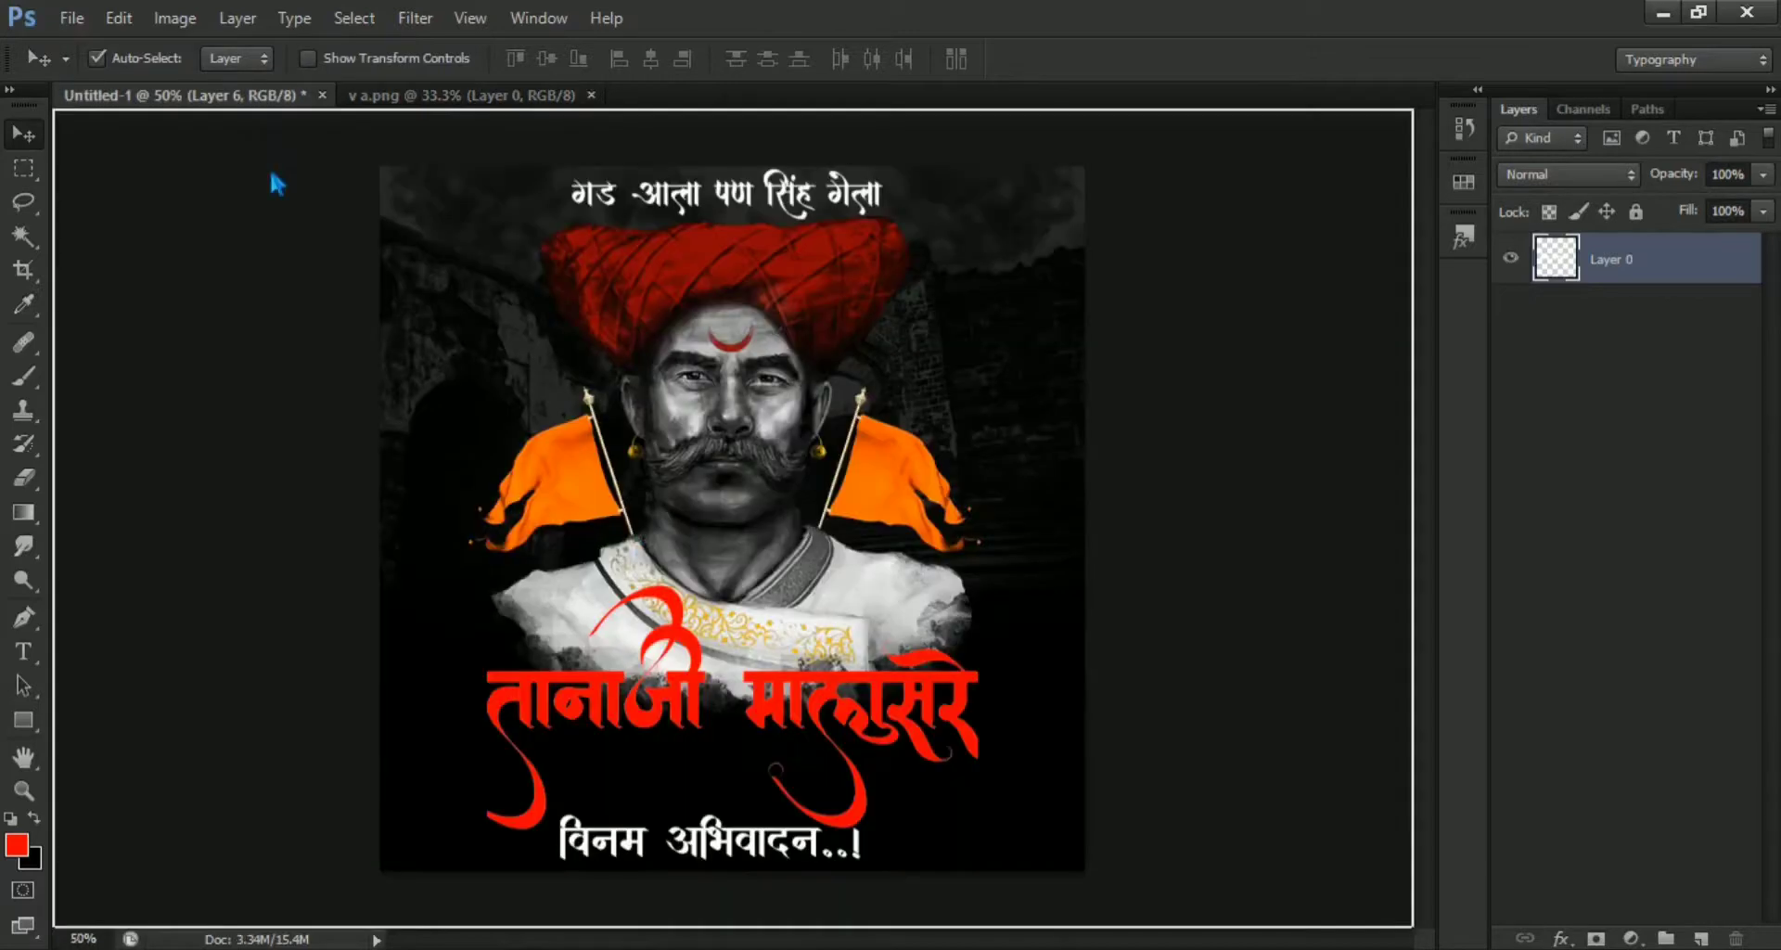
left_click_drag(270, 172, 804, 549)
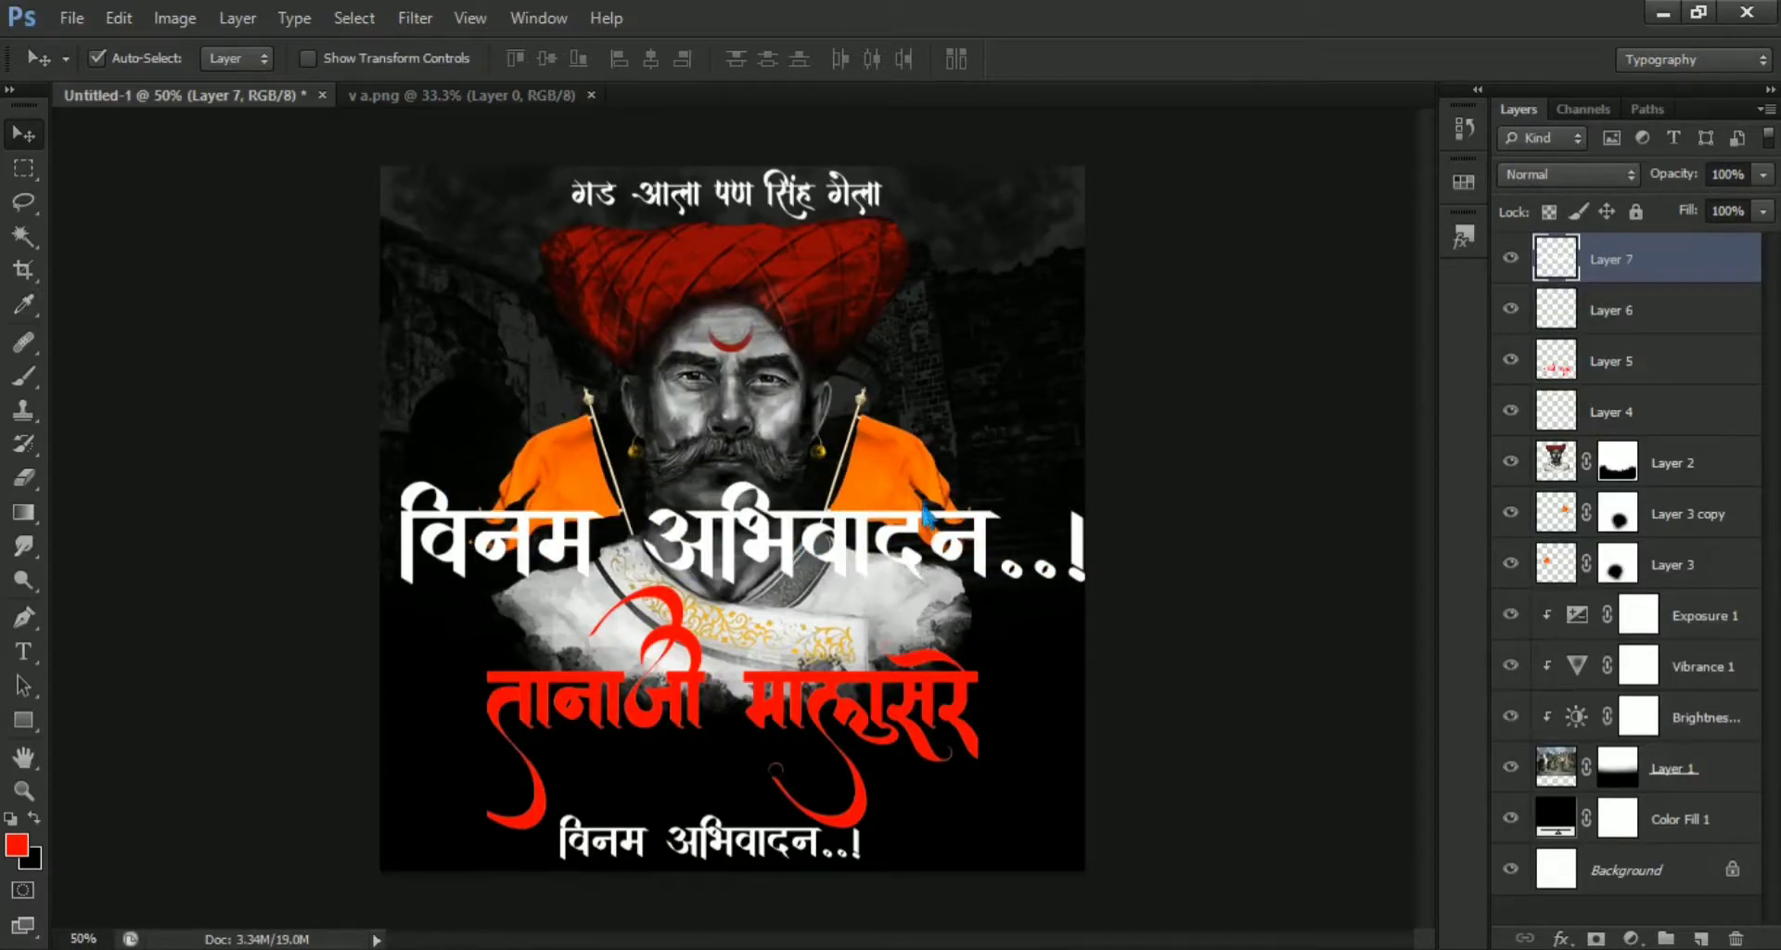
key("ctrl+t")
mouse_move(1089, 487)
left_mouse_down()
mouse_move(1023, 542)
mouse_move(914, 538)
left_mouse_up()
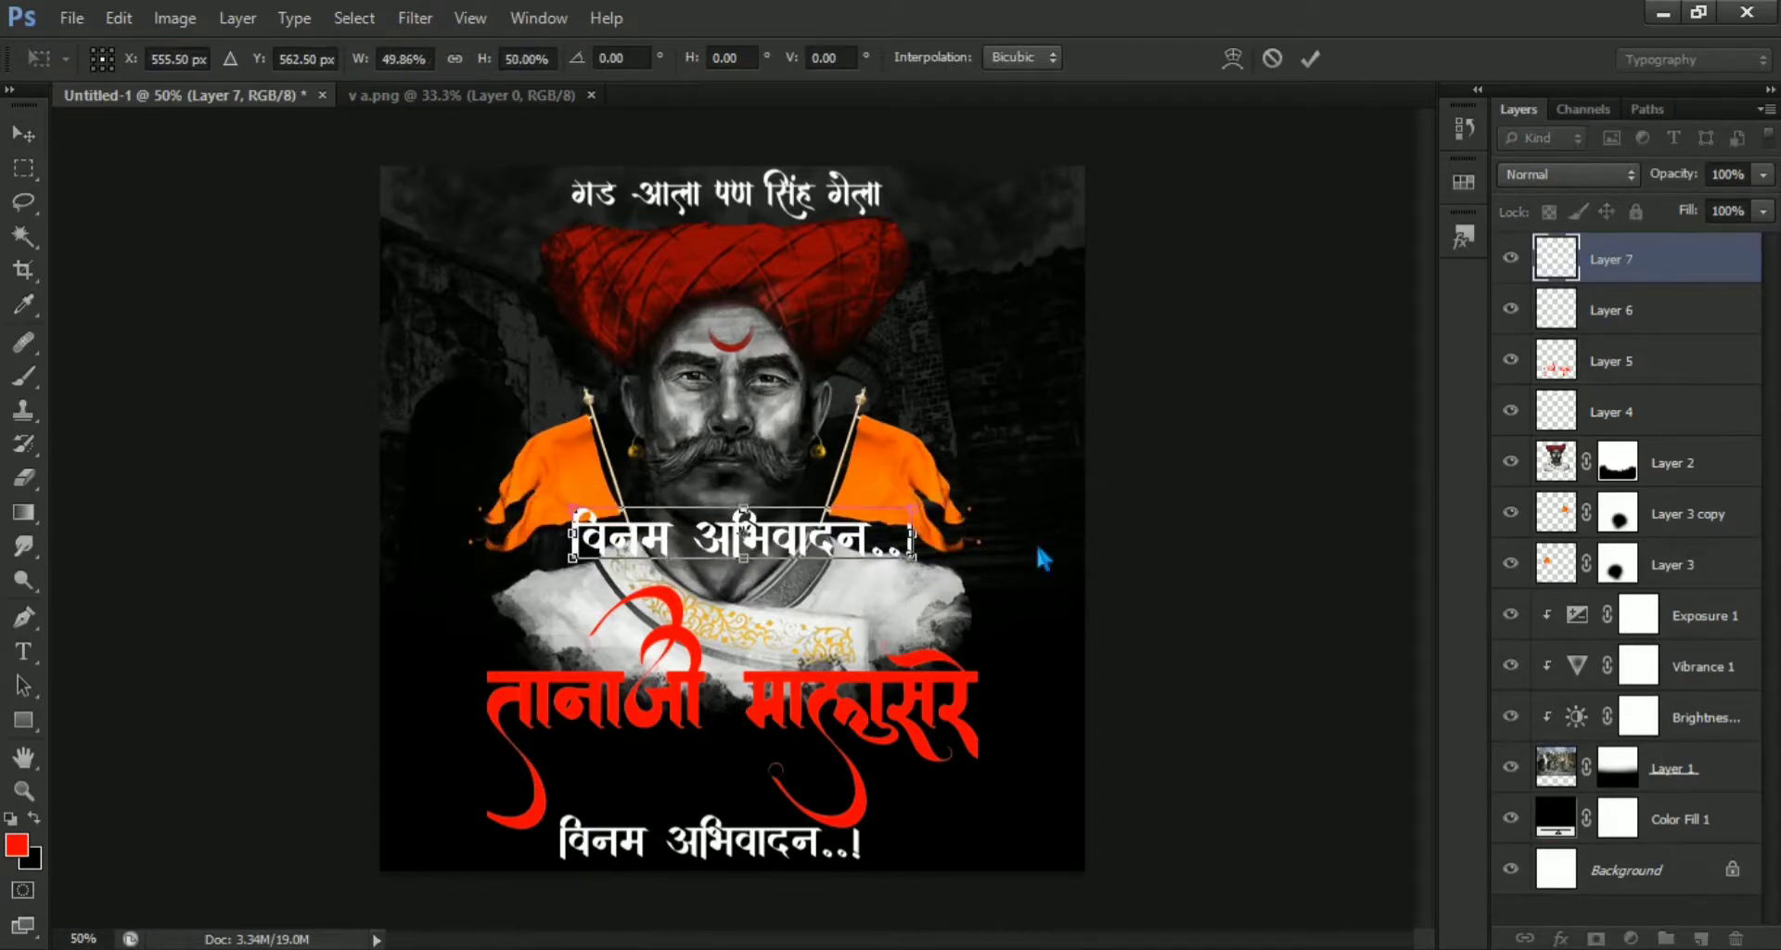
key("Return")
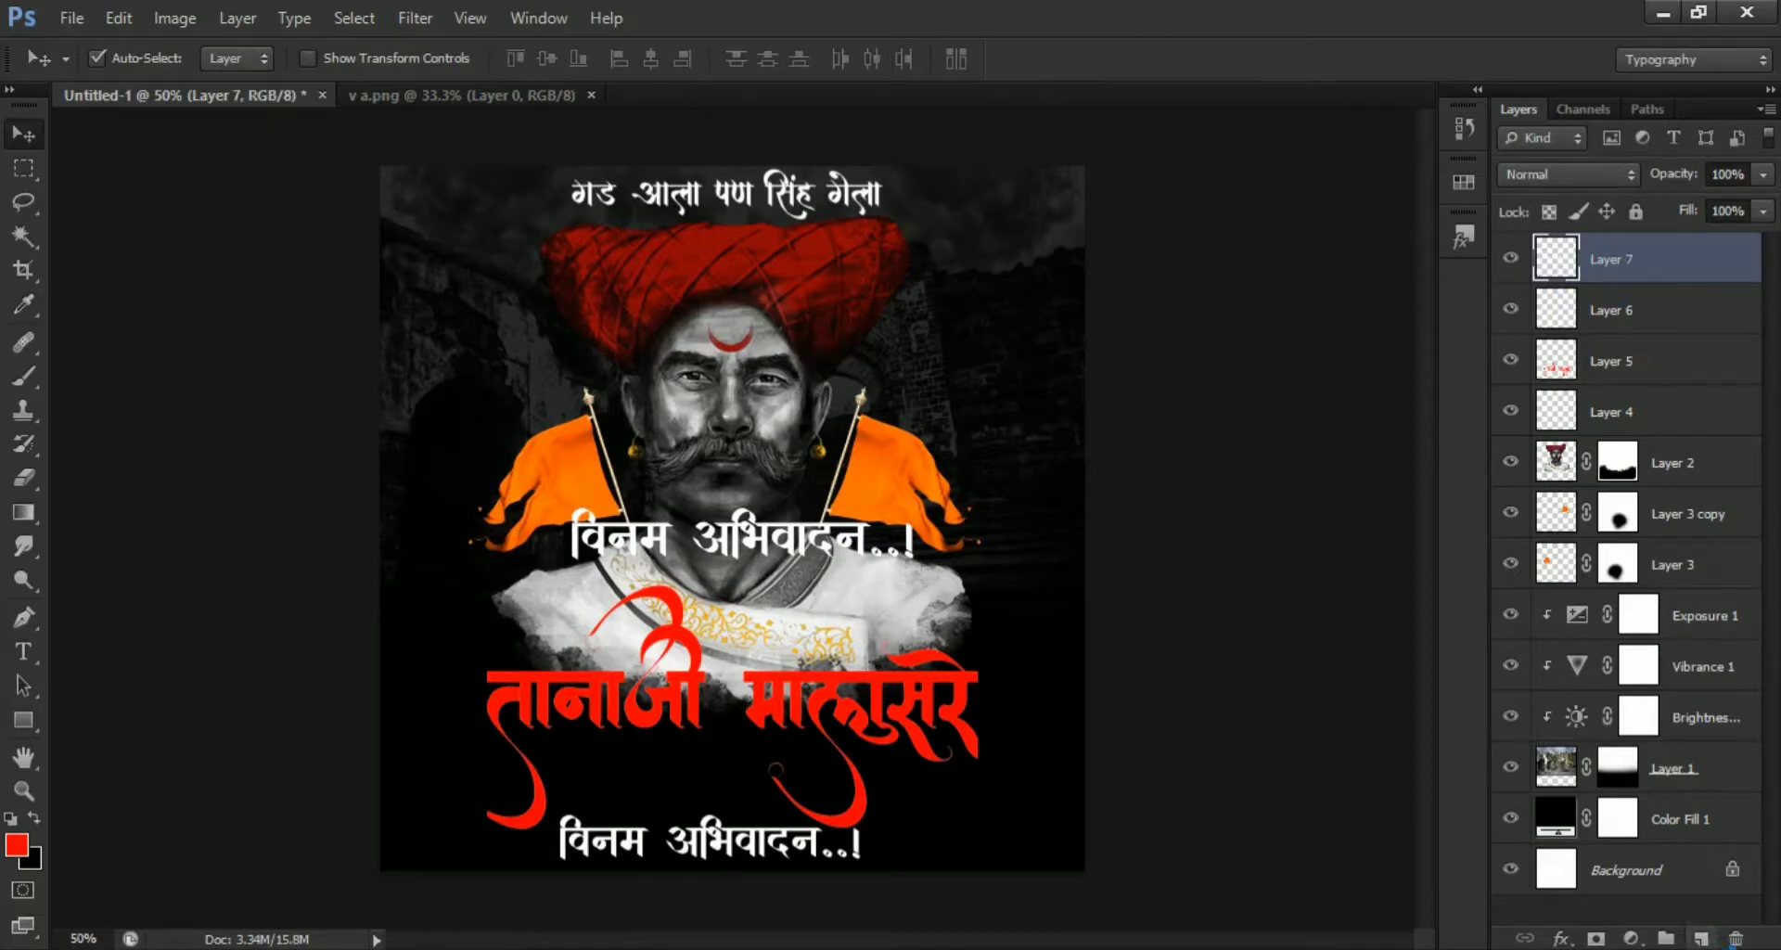
left_click(1736, 938)
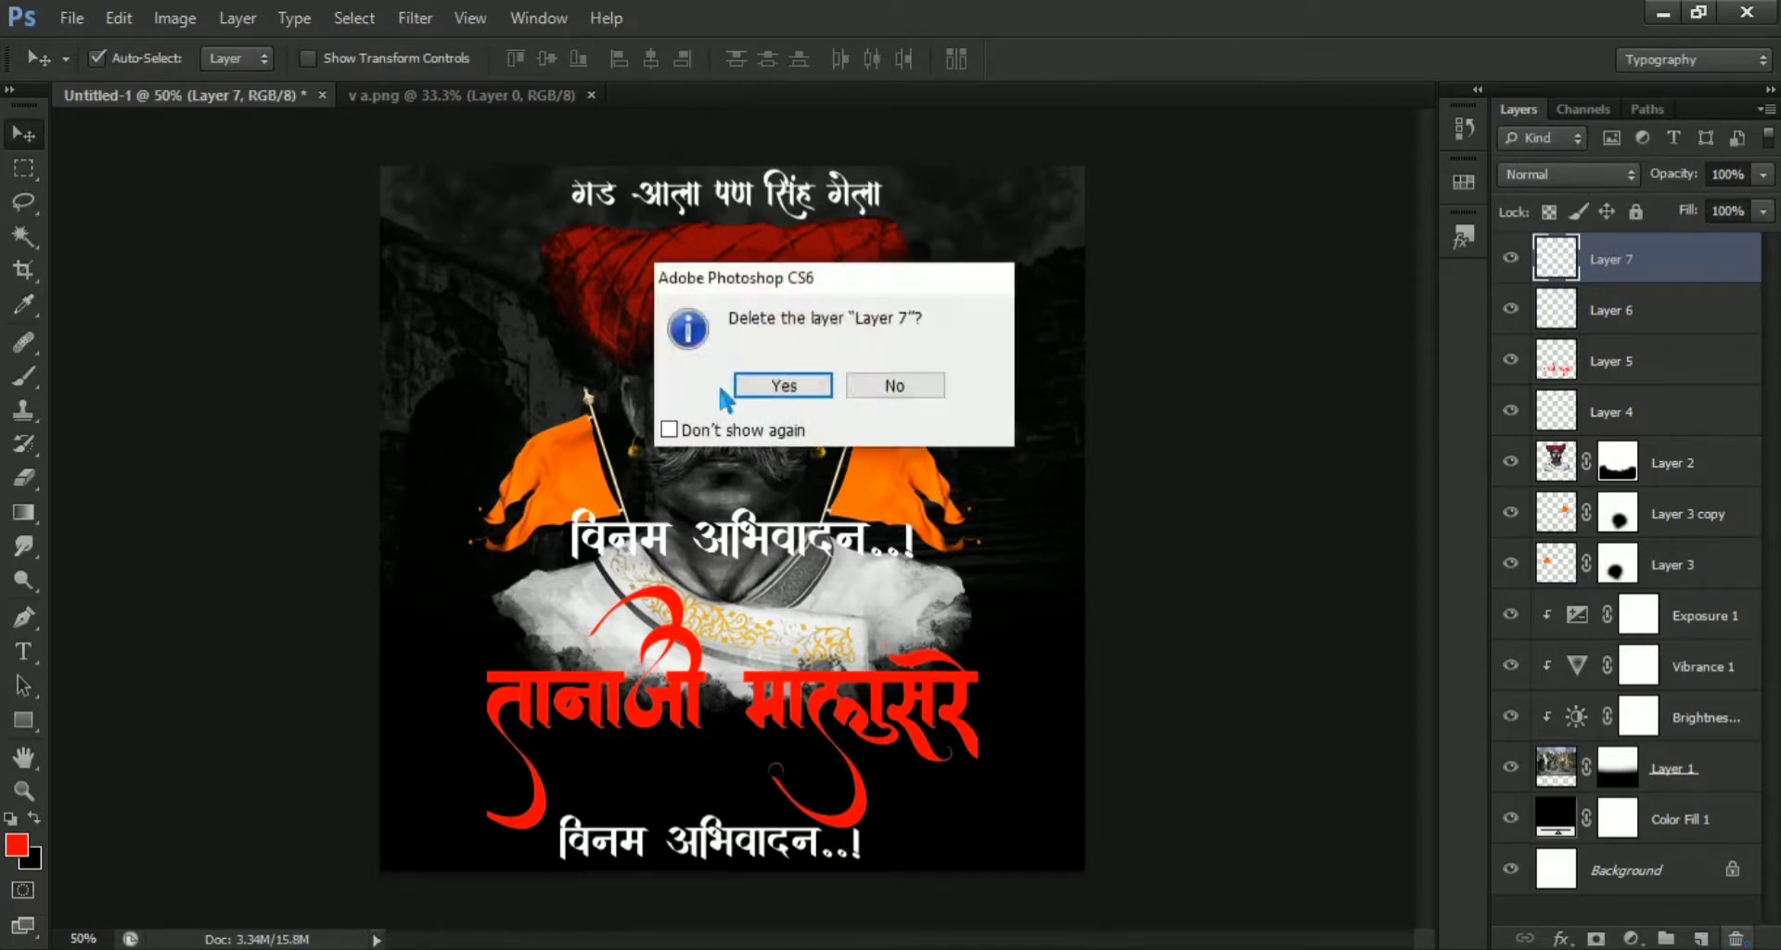
left_click(770, 394)
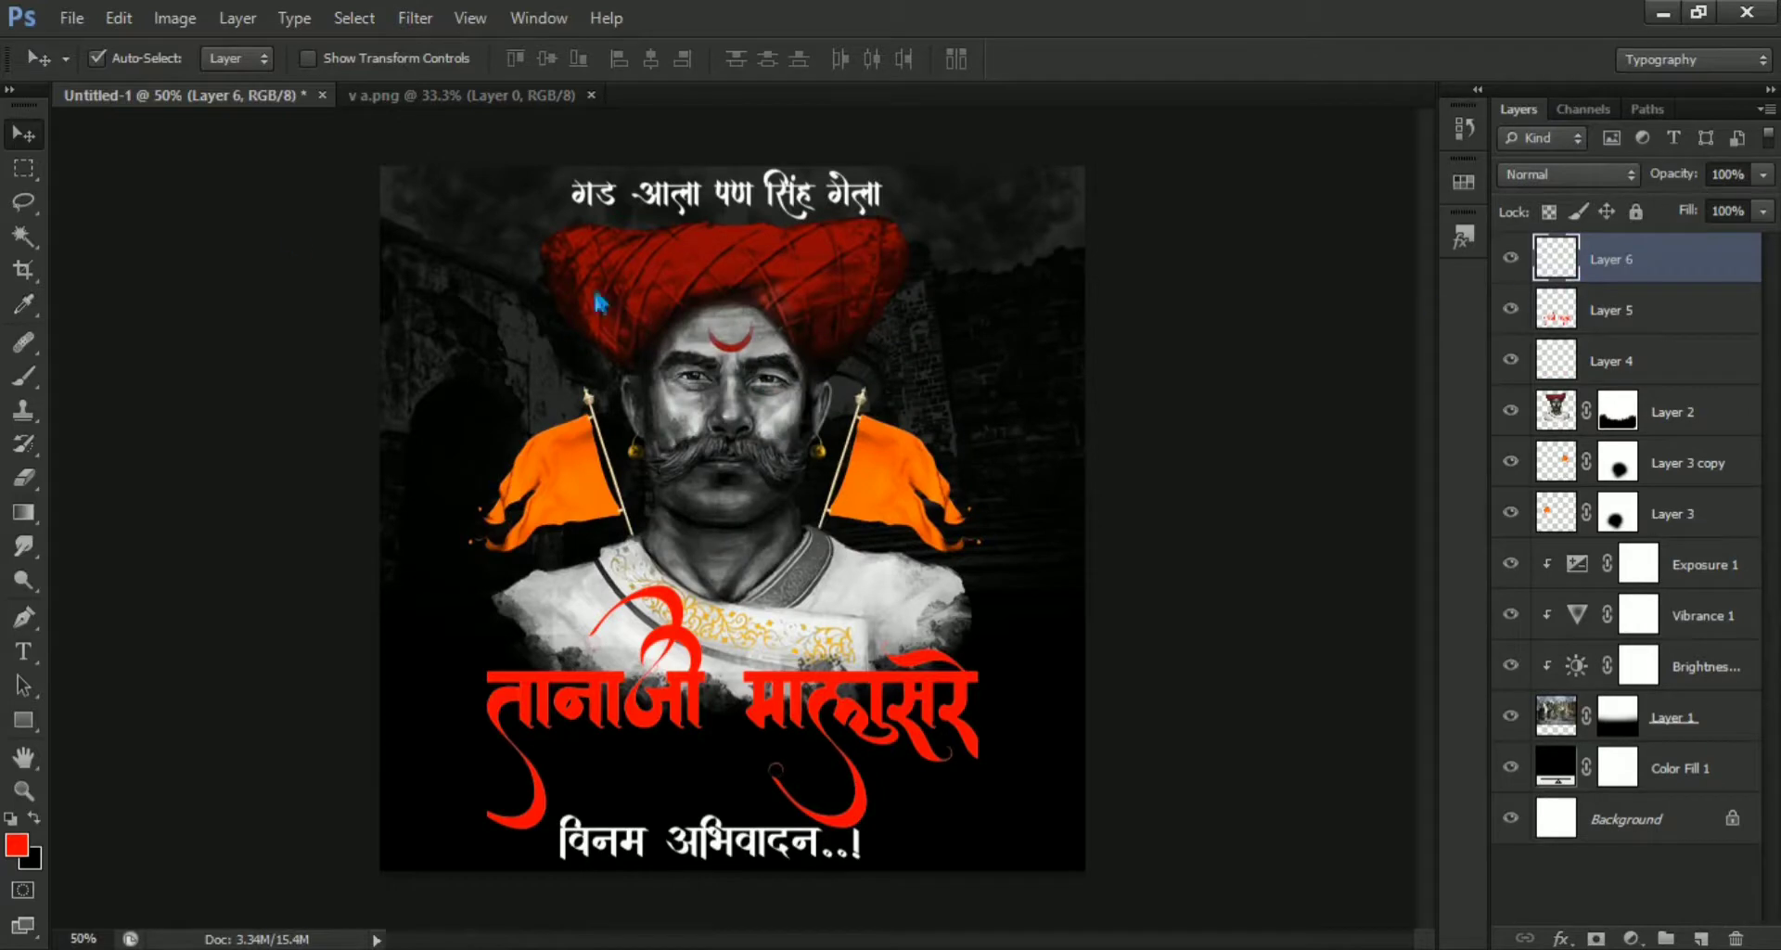
left_click(591, 95)
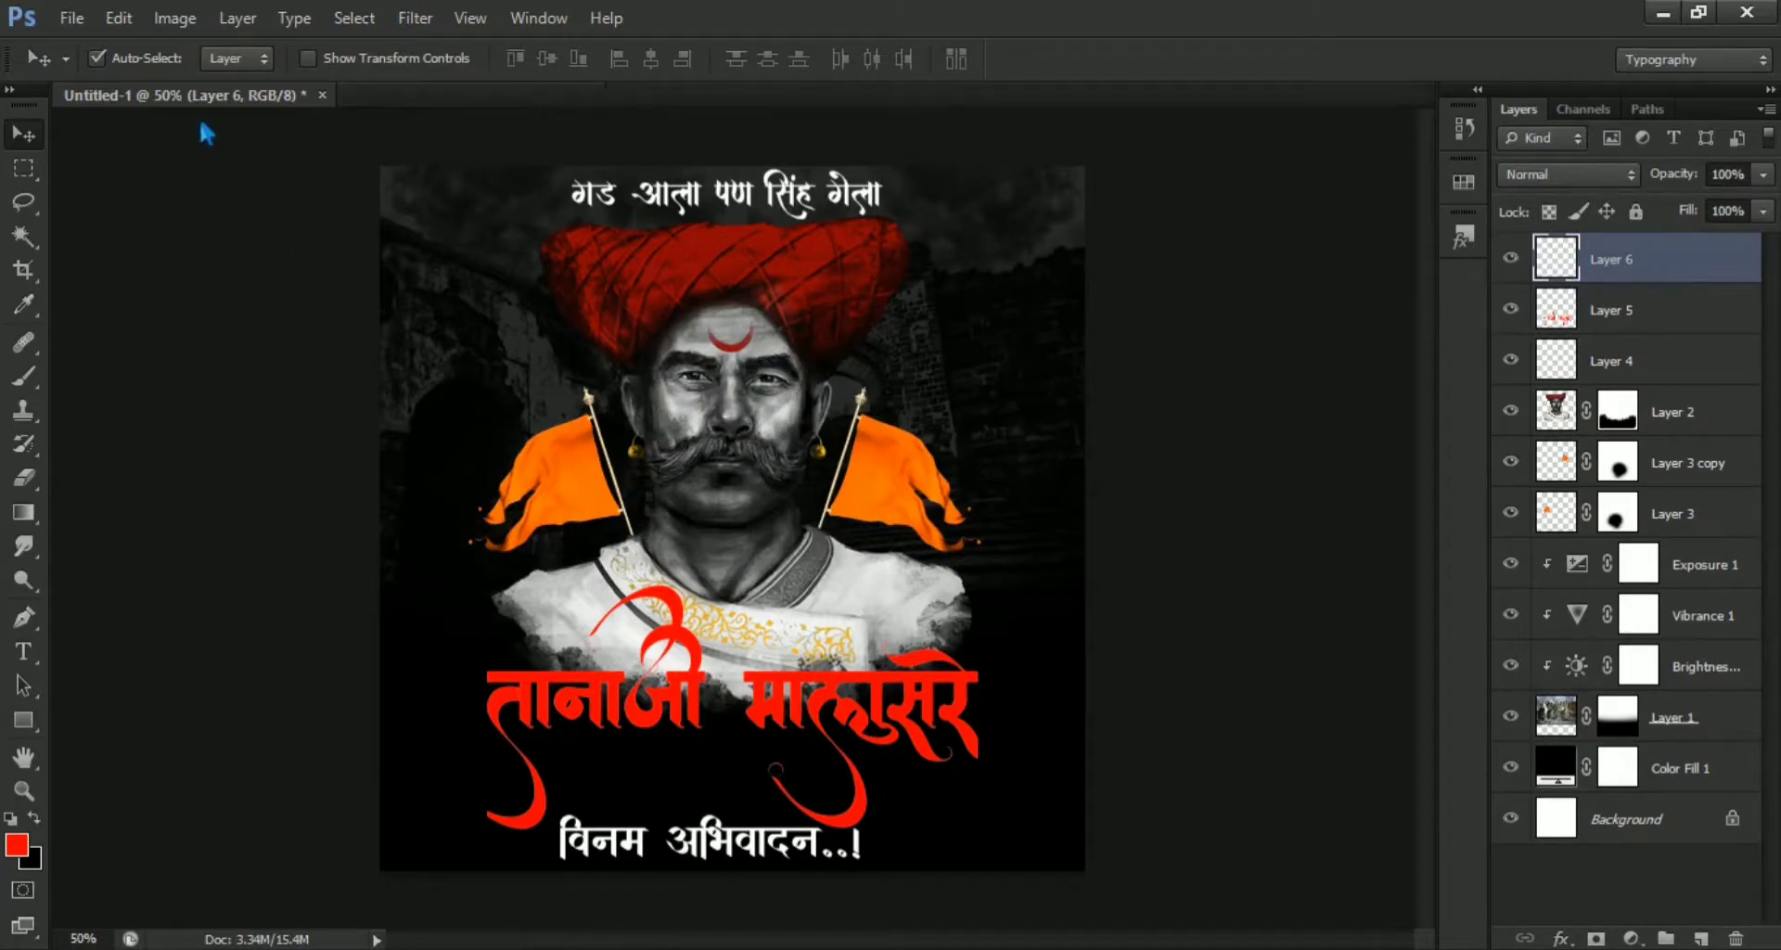
Open y.png and drag its white text layer toward the poster tab.
left_click(73, 20)
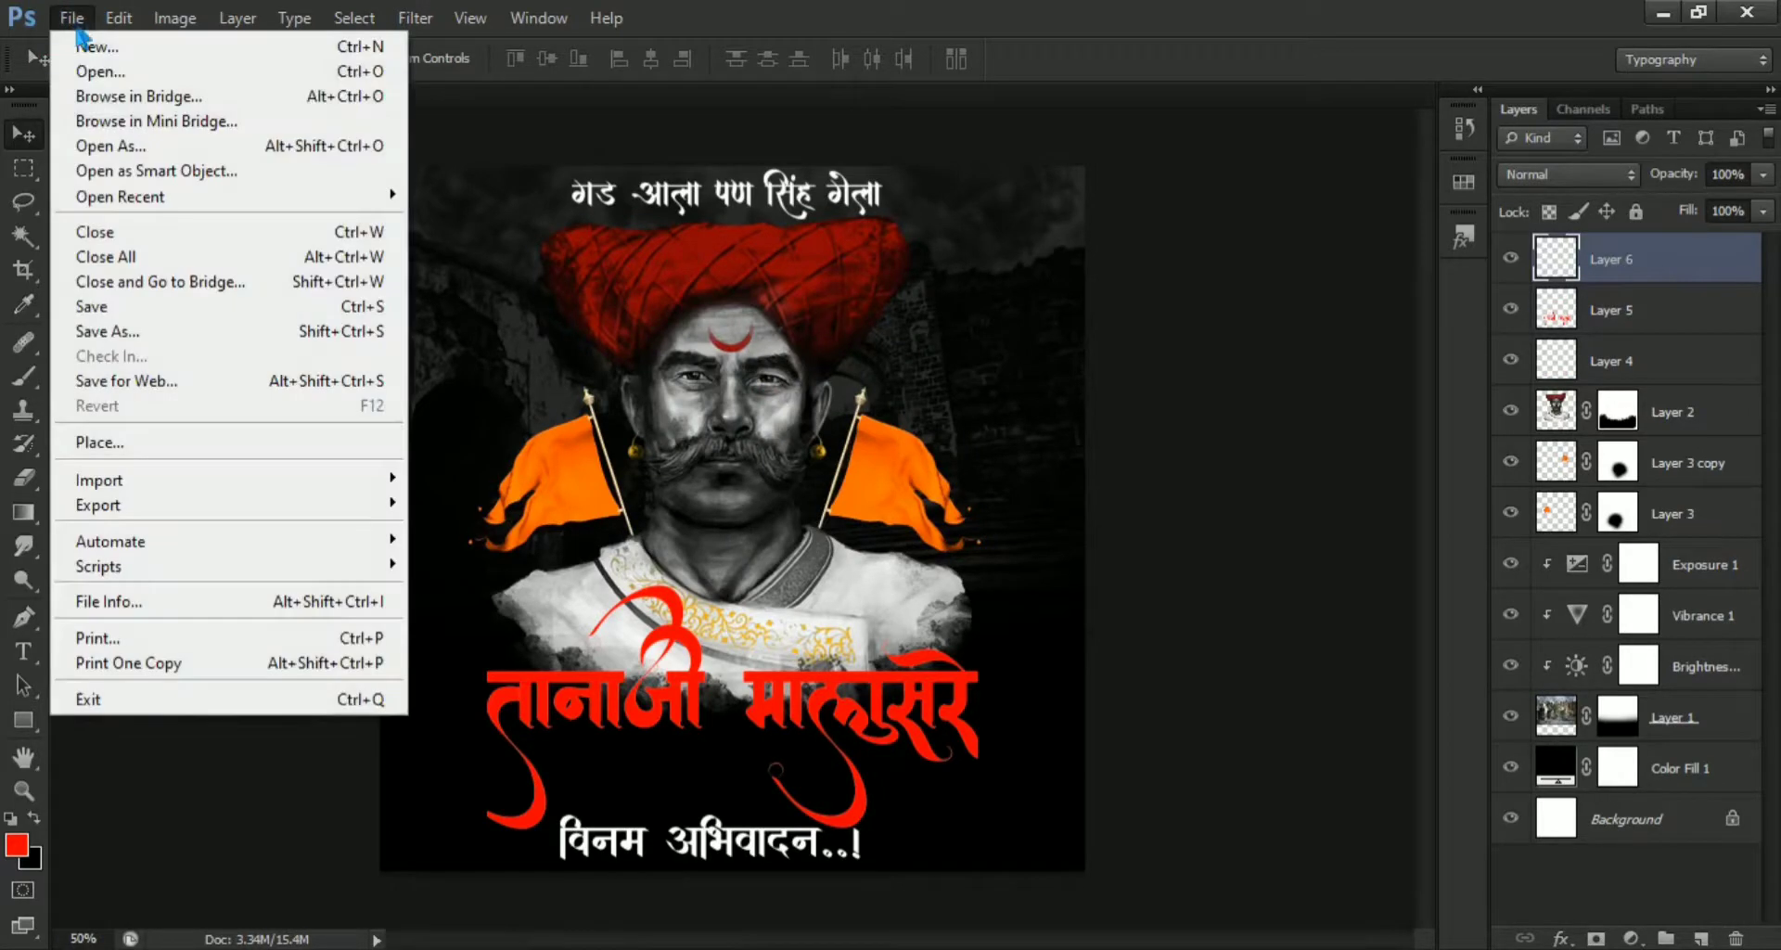
left_click(93, 71)
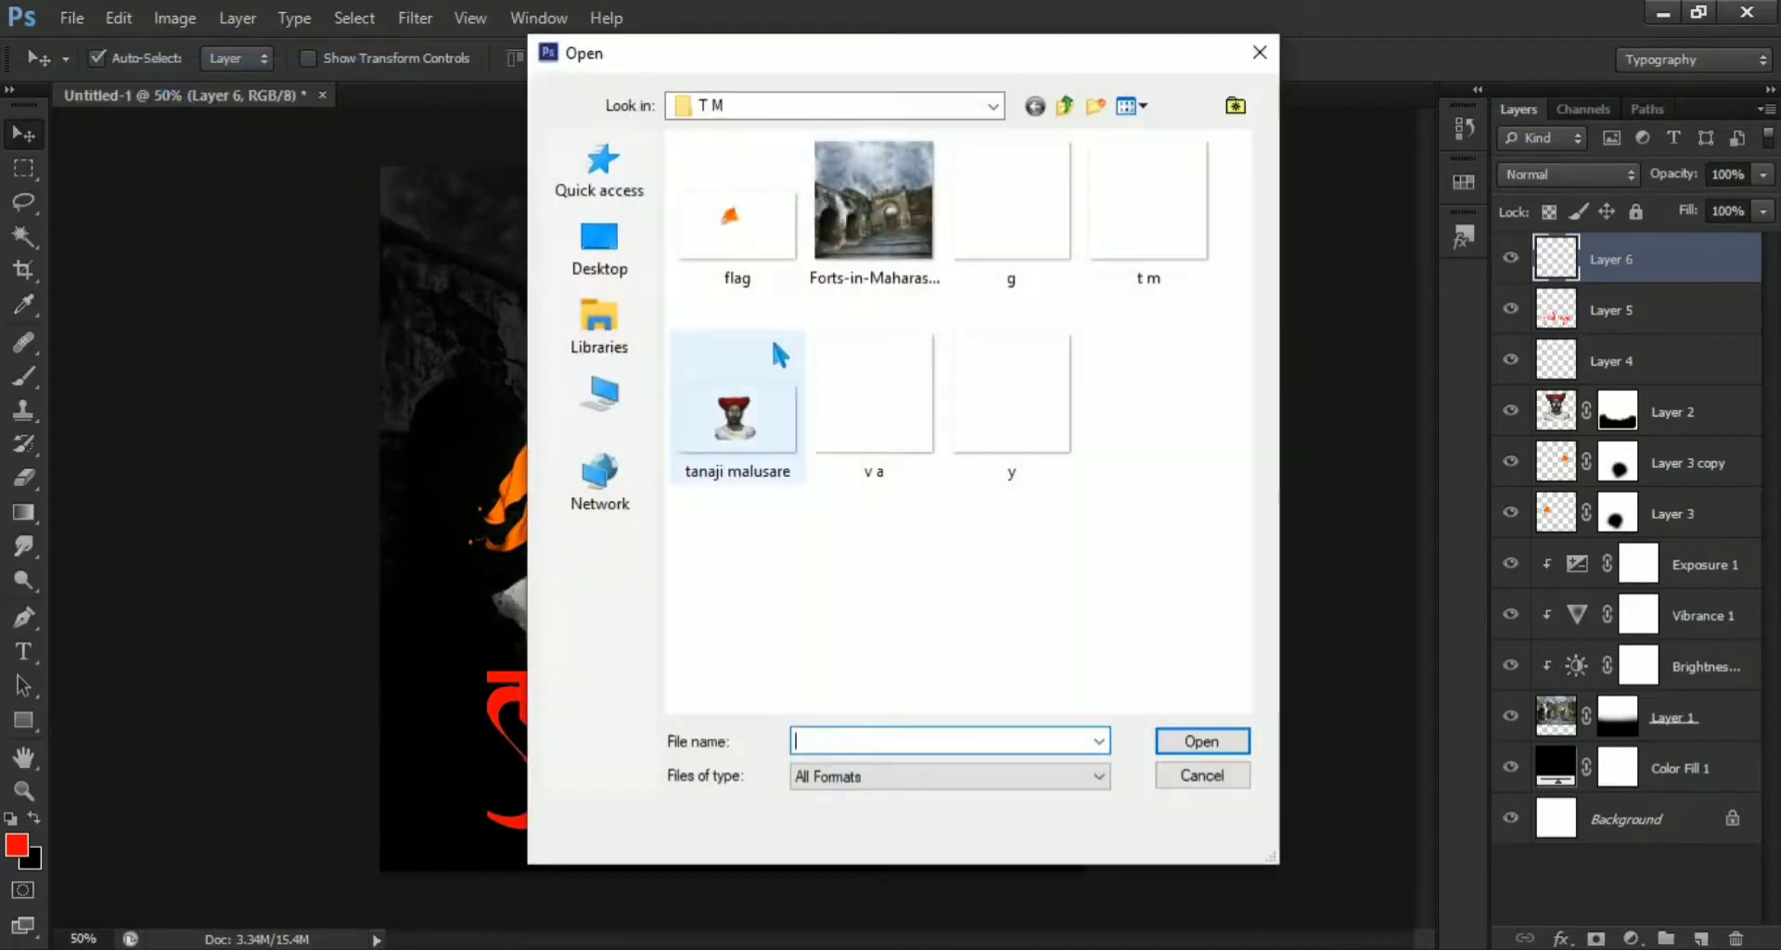
left_click(1021, 432)
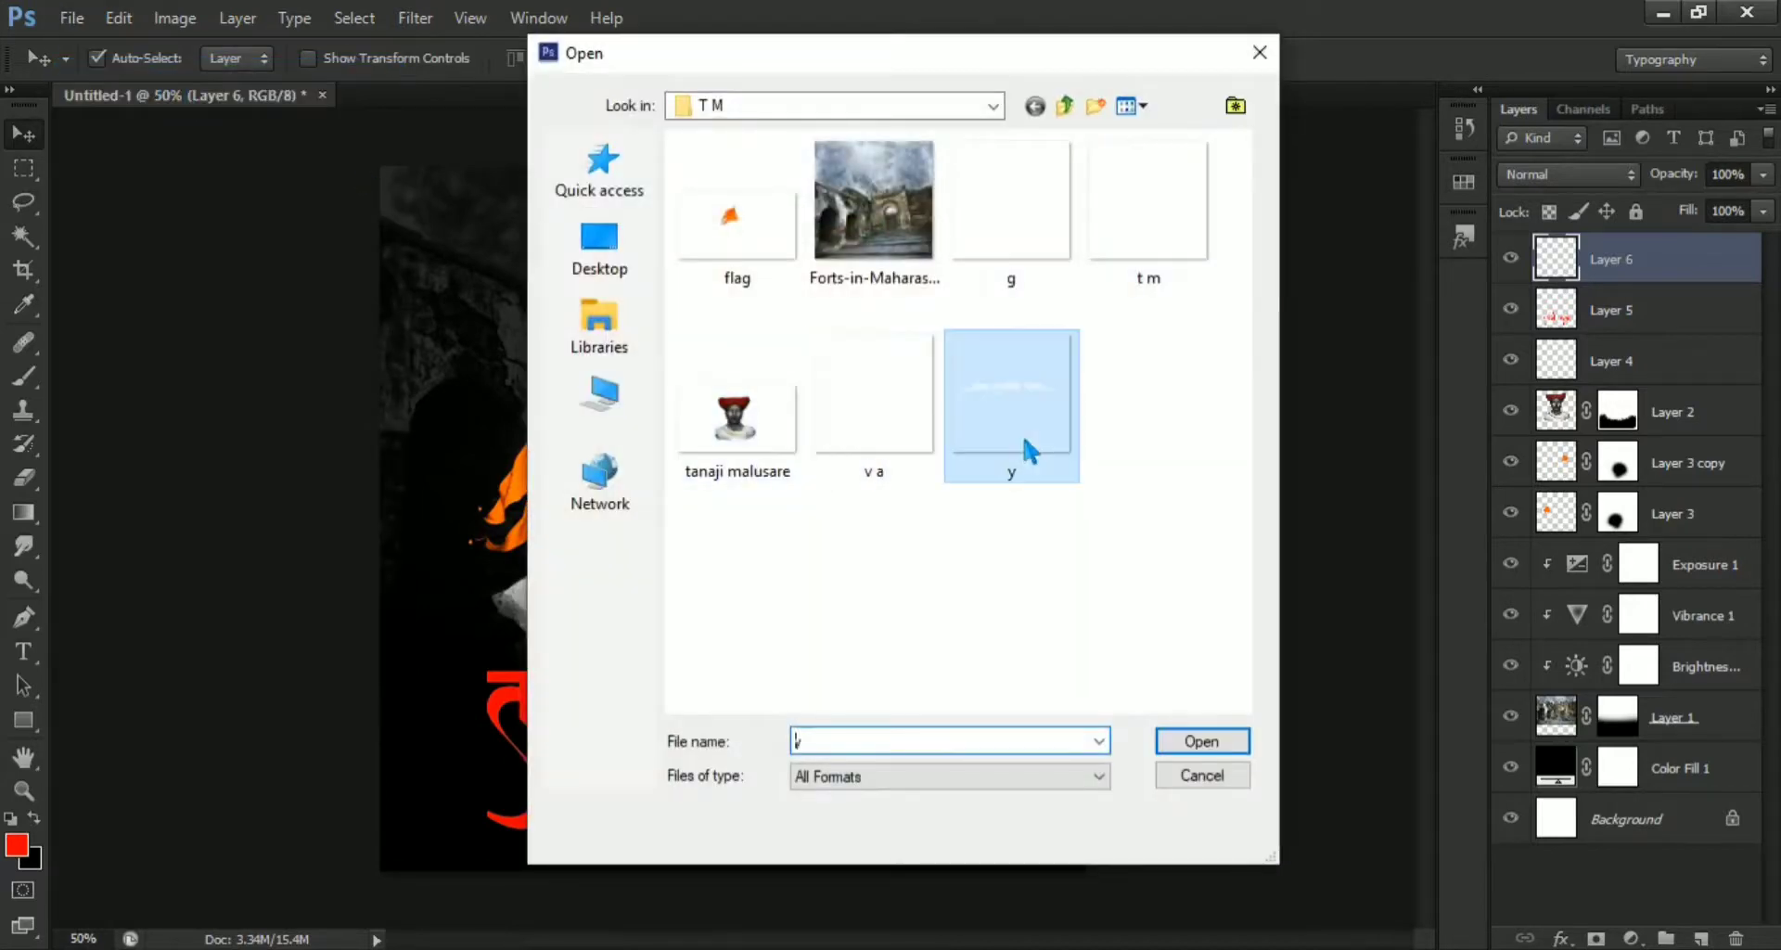
left_click(1188, 746)
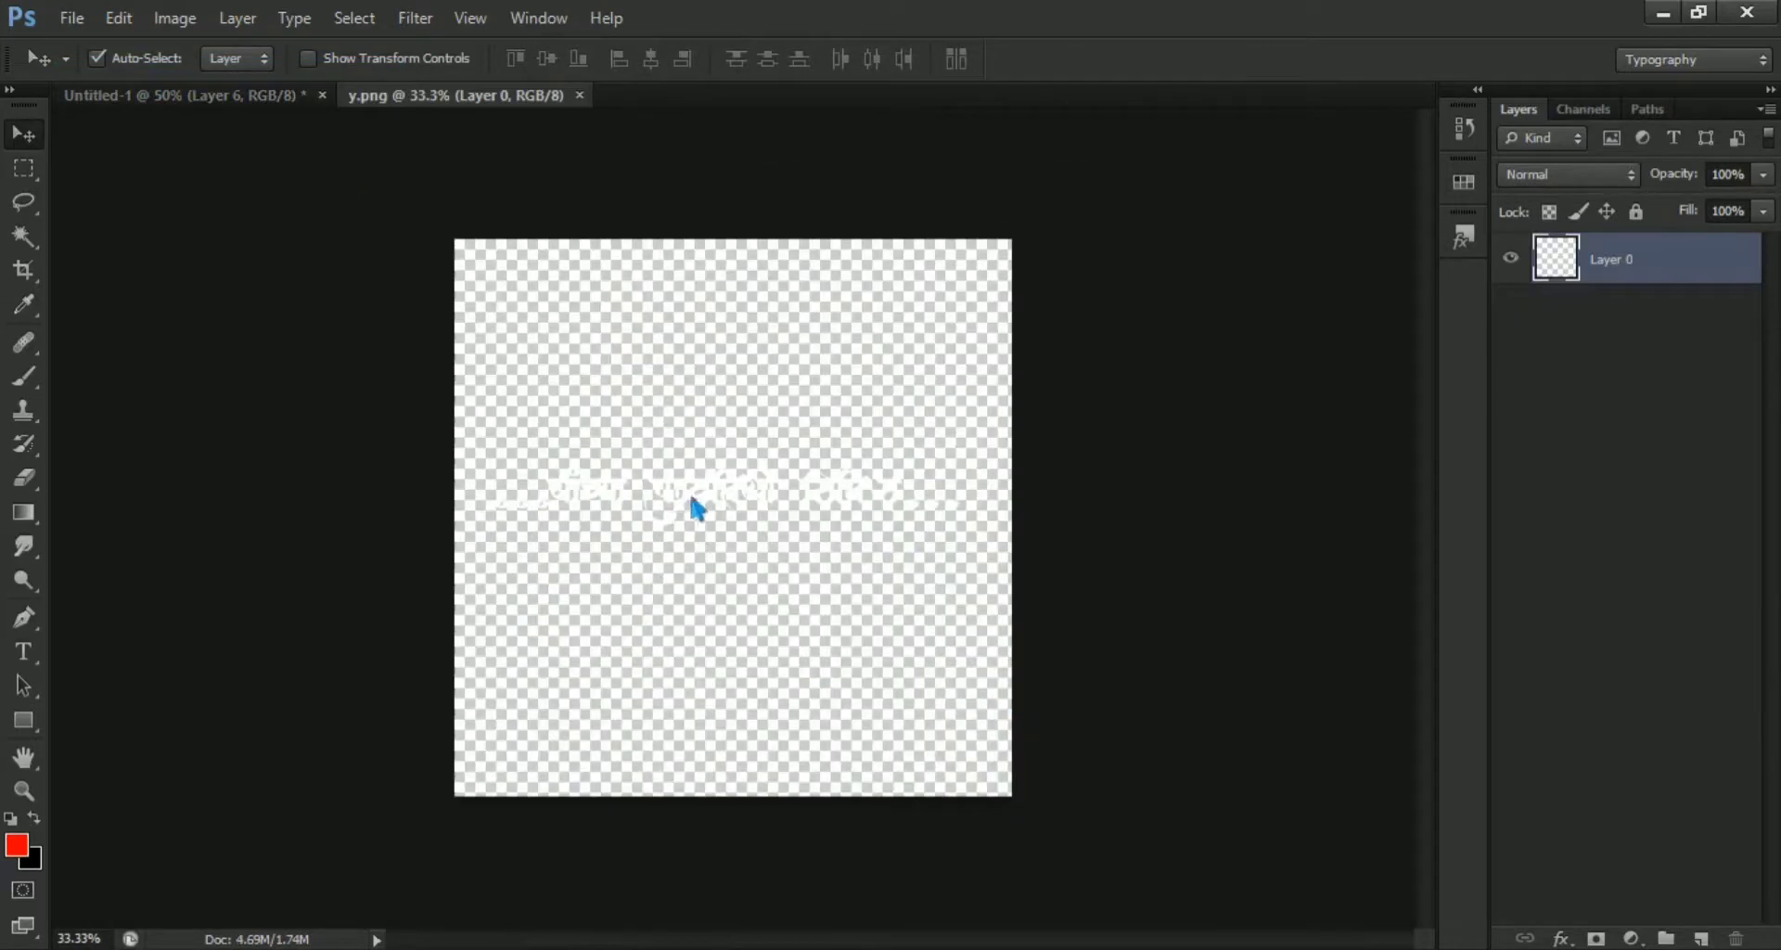
left_click_drag(692, 499, 284, 160)
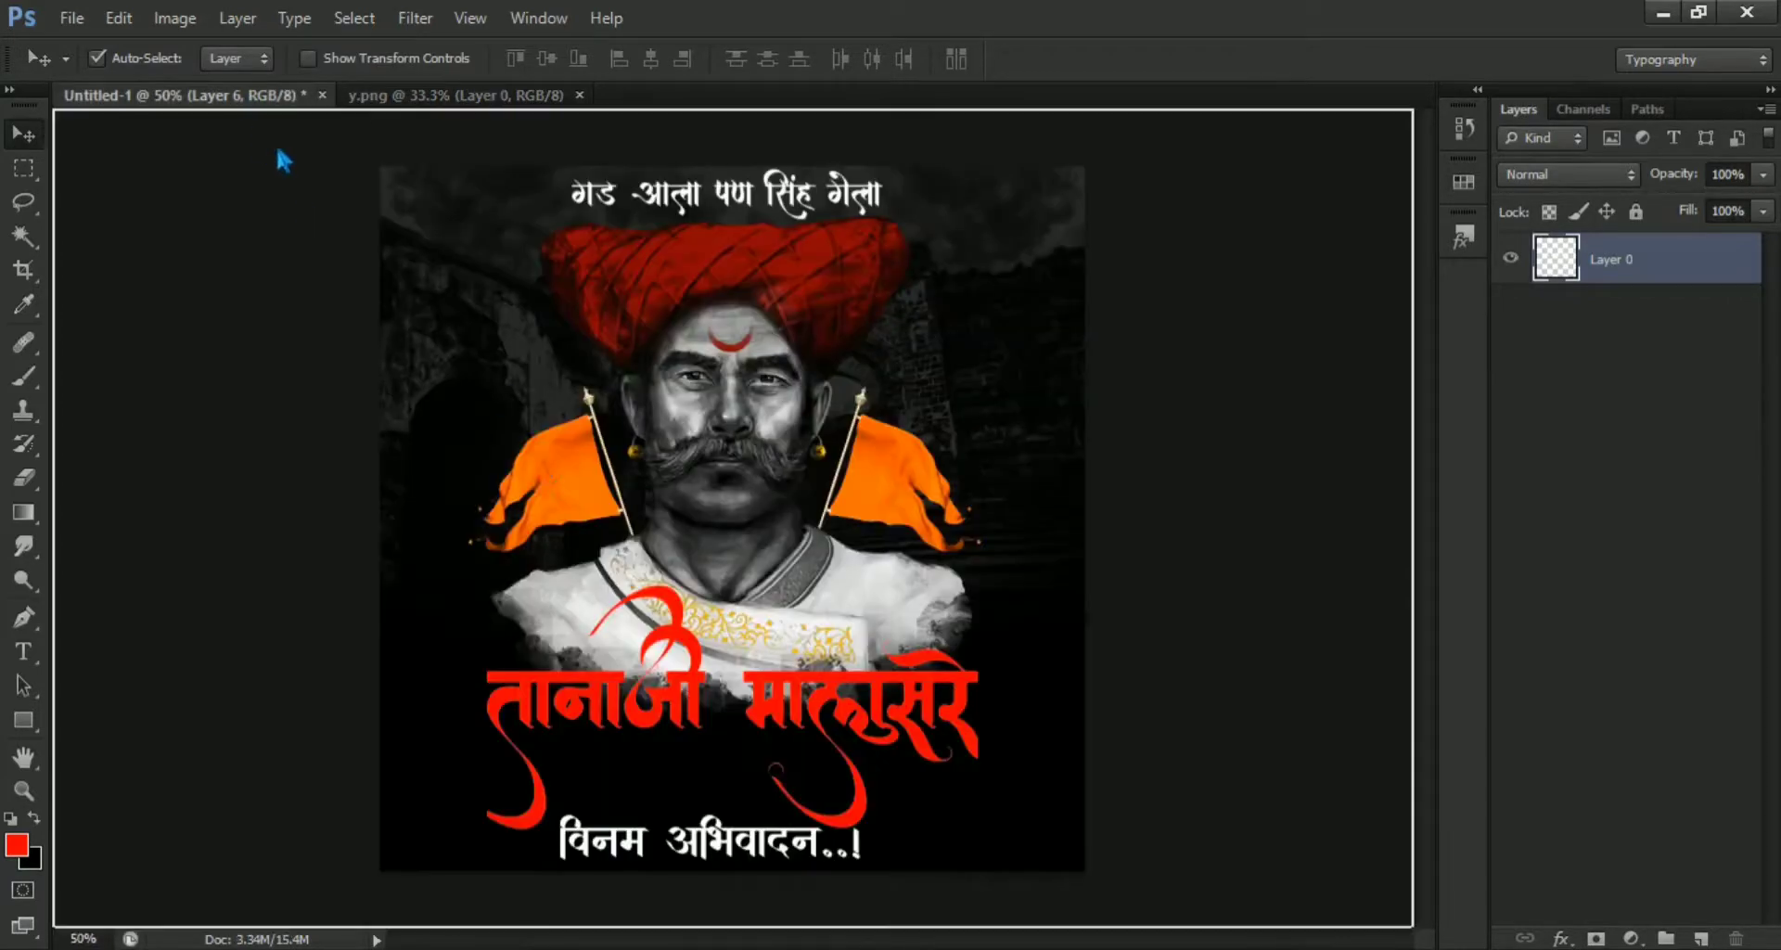
Drop the tagline into the poster as Layer 7, scaled to about 26.6% below the red title.
left_click_drag(631, 612, 640, 612)
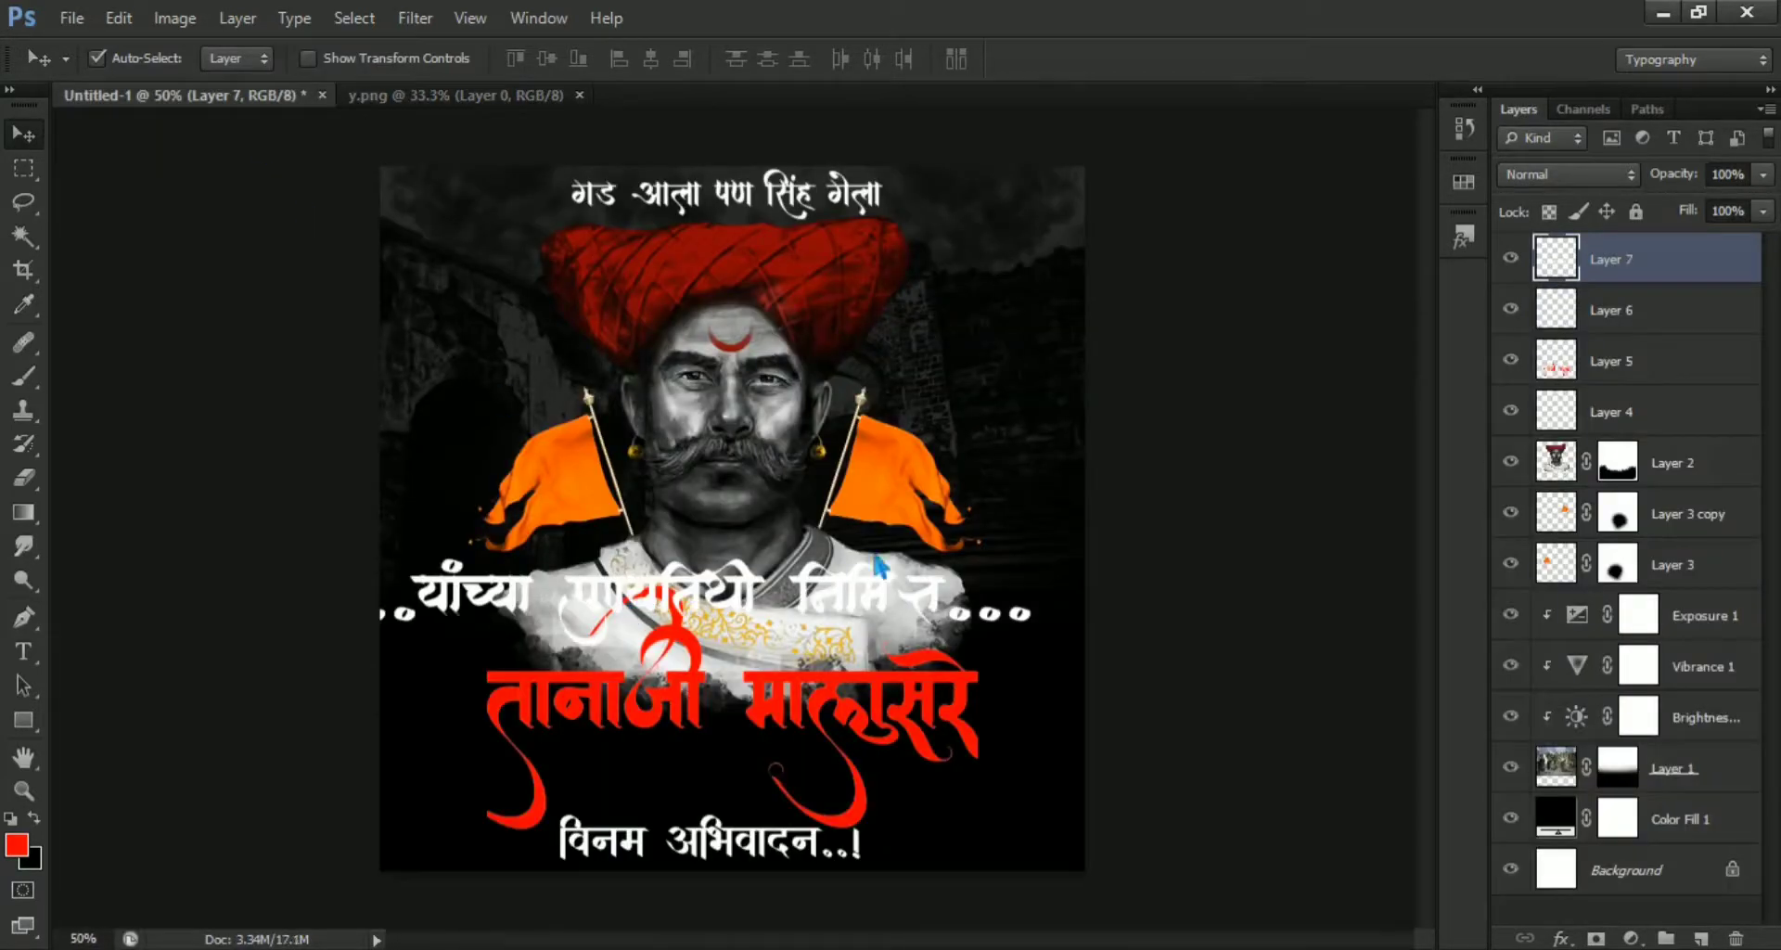
key("ctrl+t")
mouse_move(1027, 601)
left_mouse_down()
mouse_move(818, 603)
mouse_move(749, 778)
mouse_move(720, 793)
left_mouse_up()
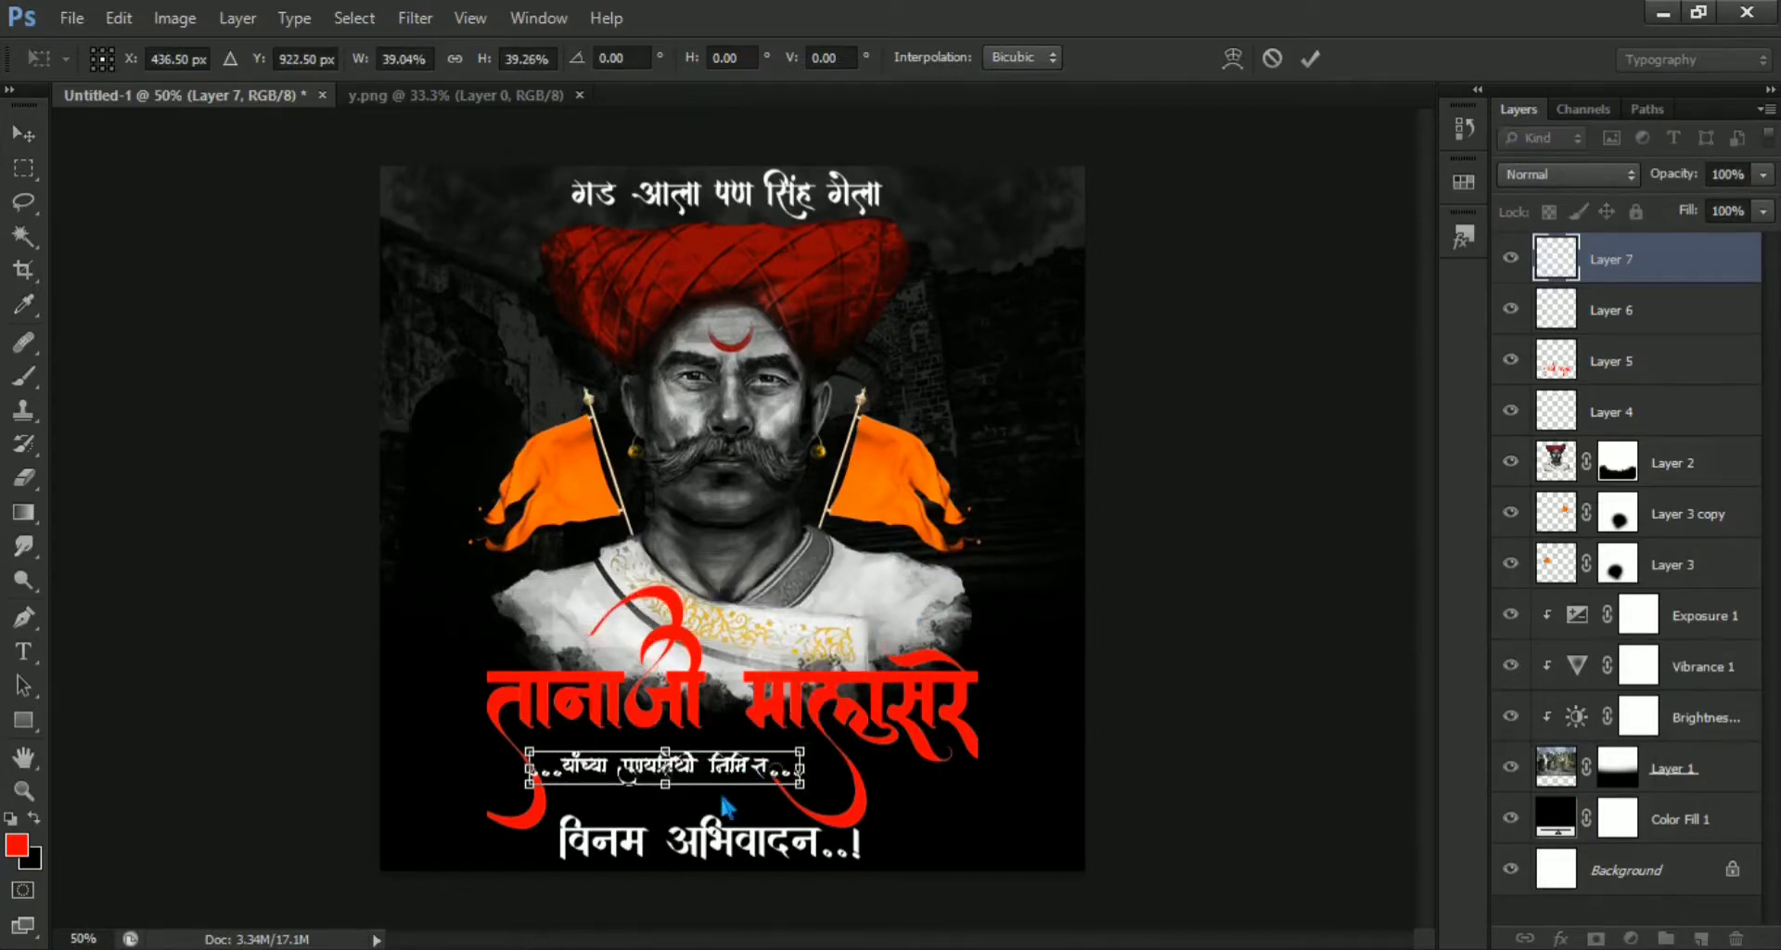
scroll(720, 788, "up", 5)
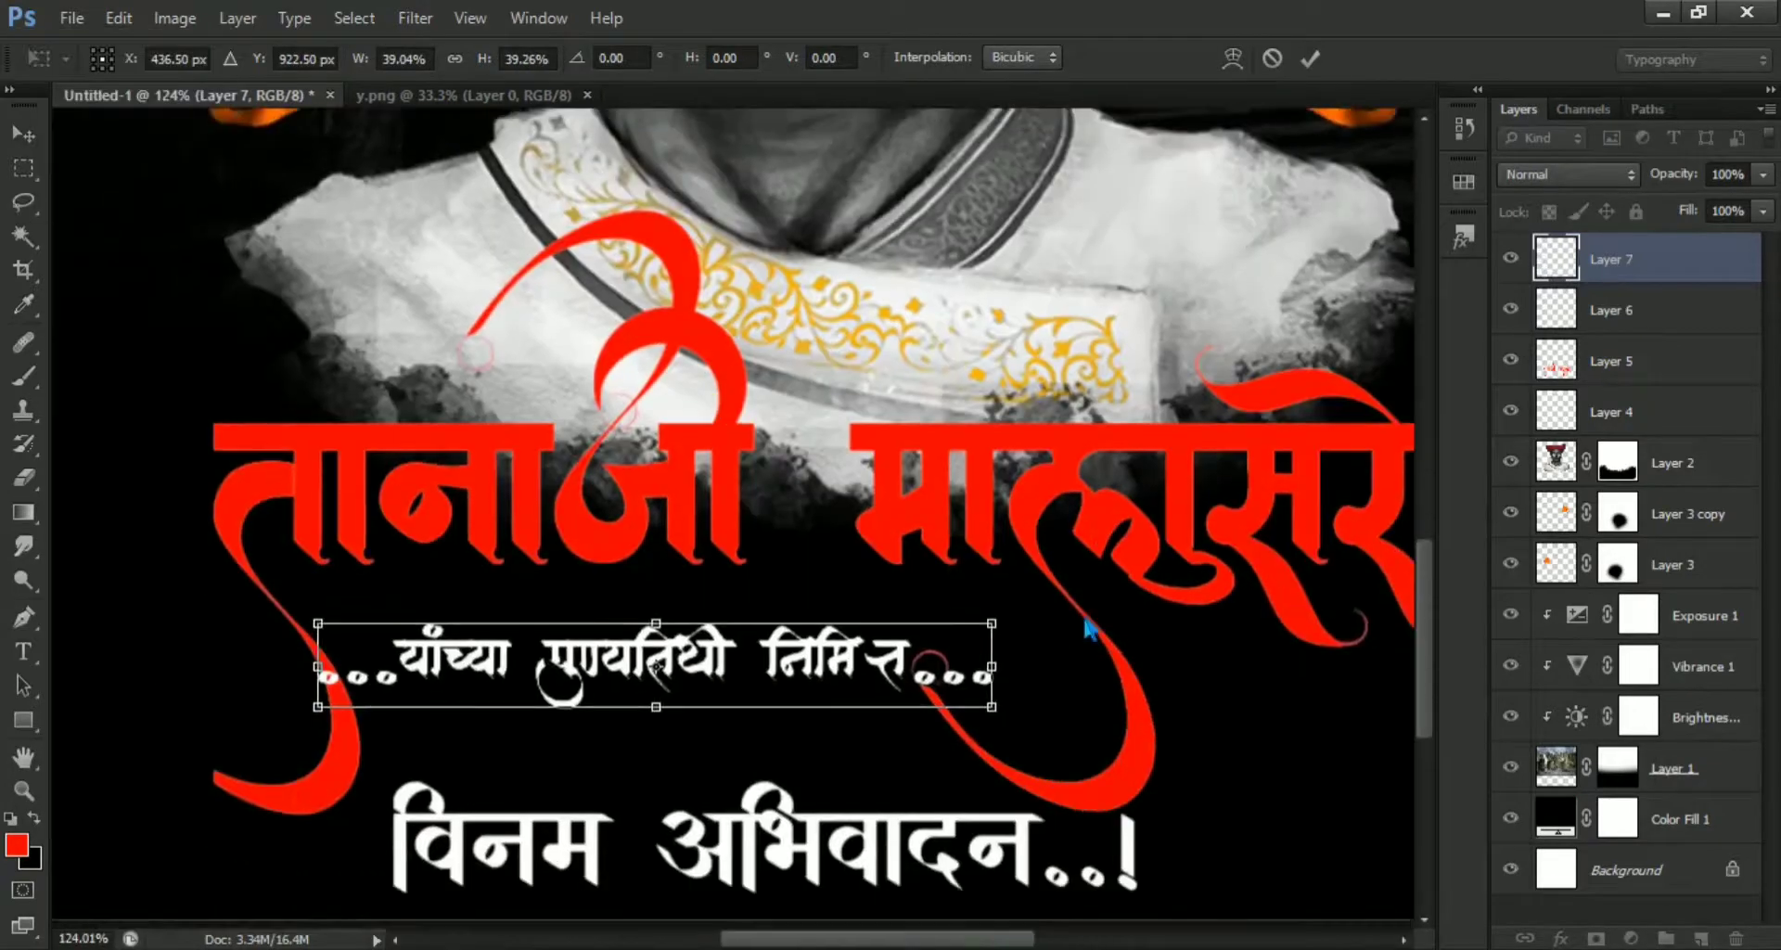
left_click_drag(1090, 631, 1102, 582)
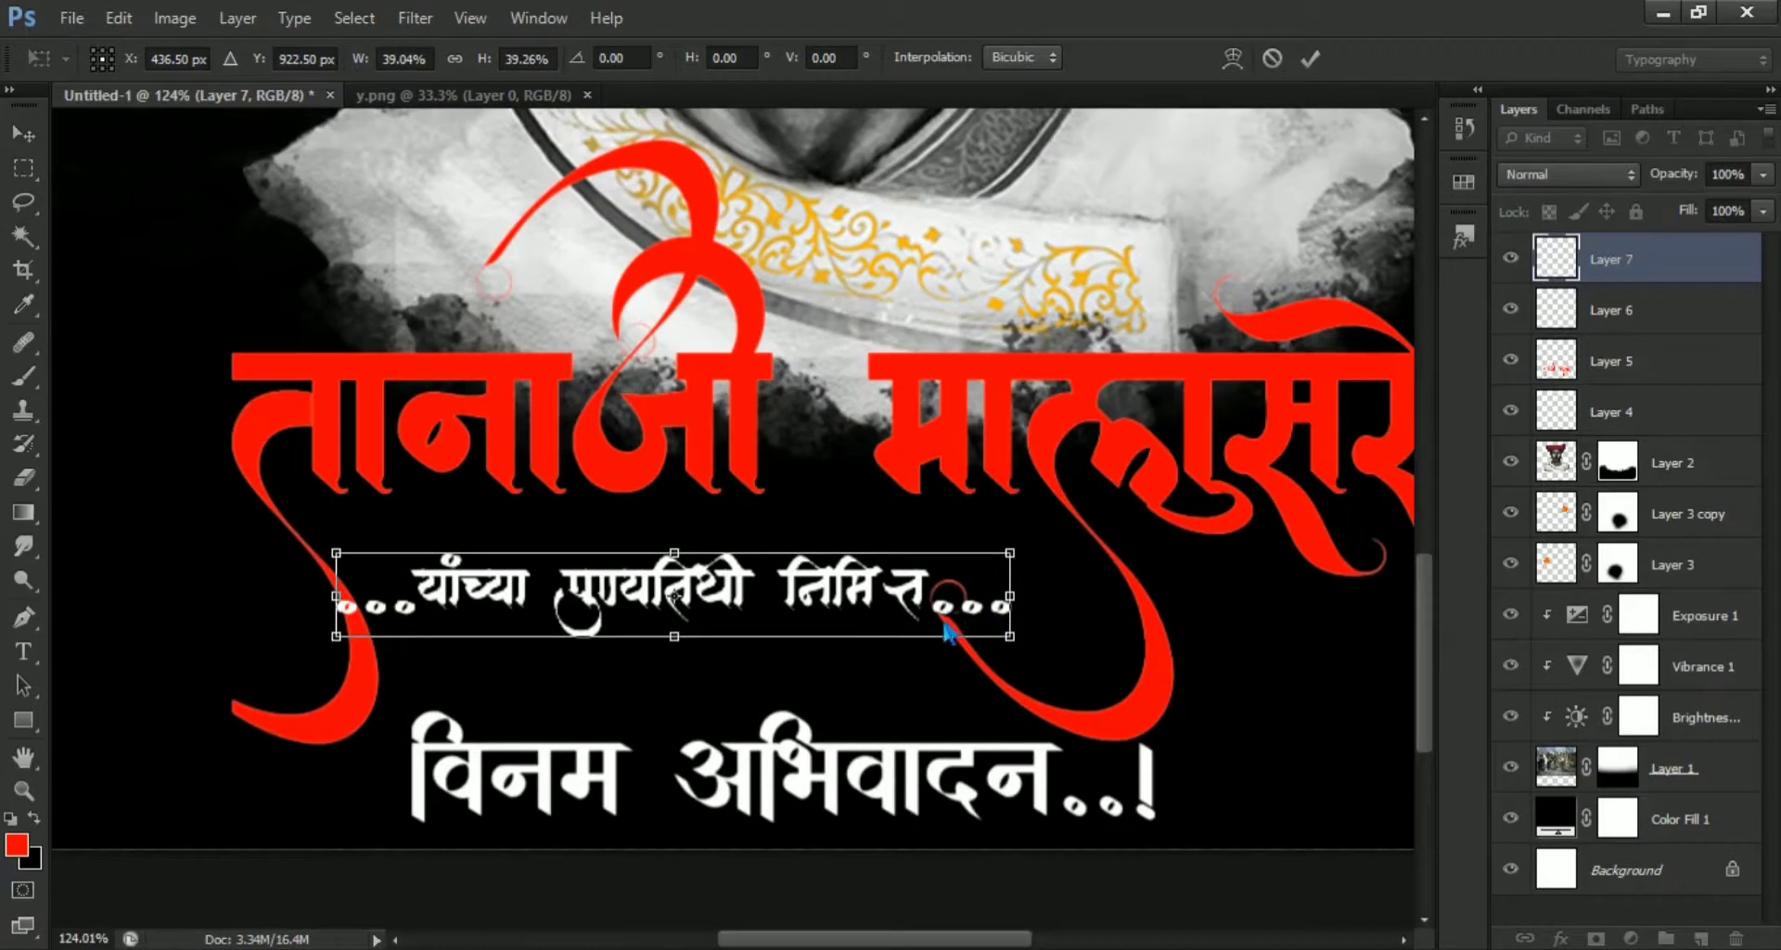
left_click_drag(1013, 556, 960, 595)
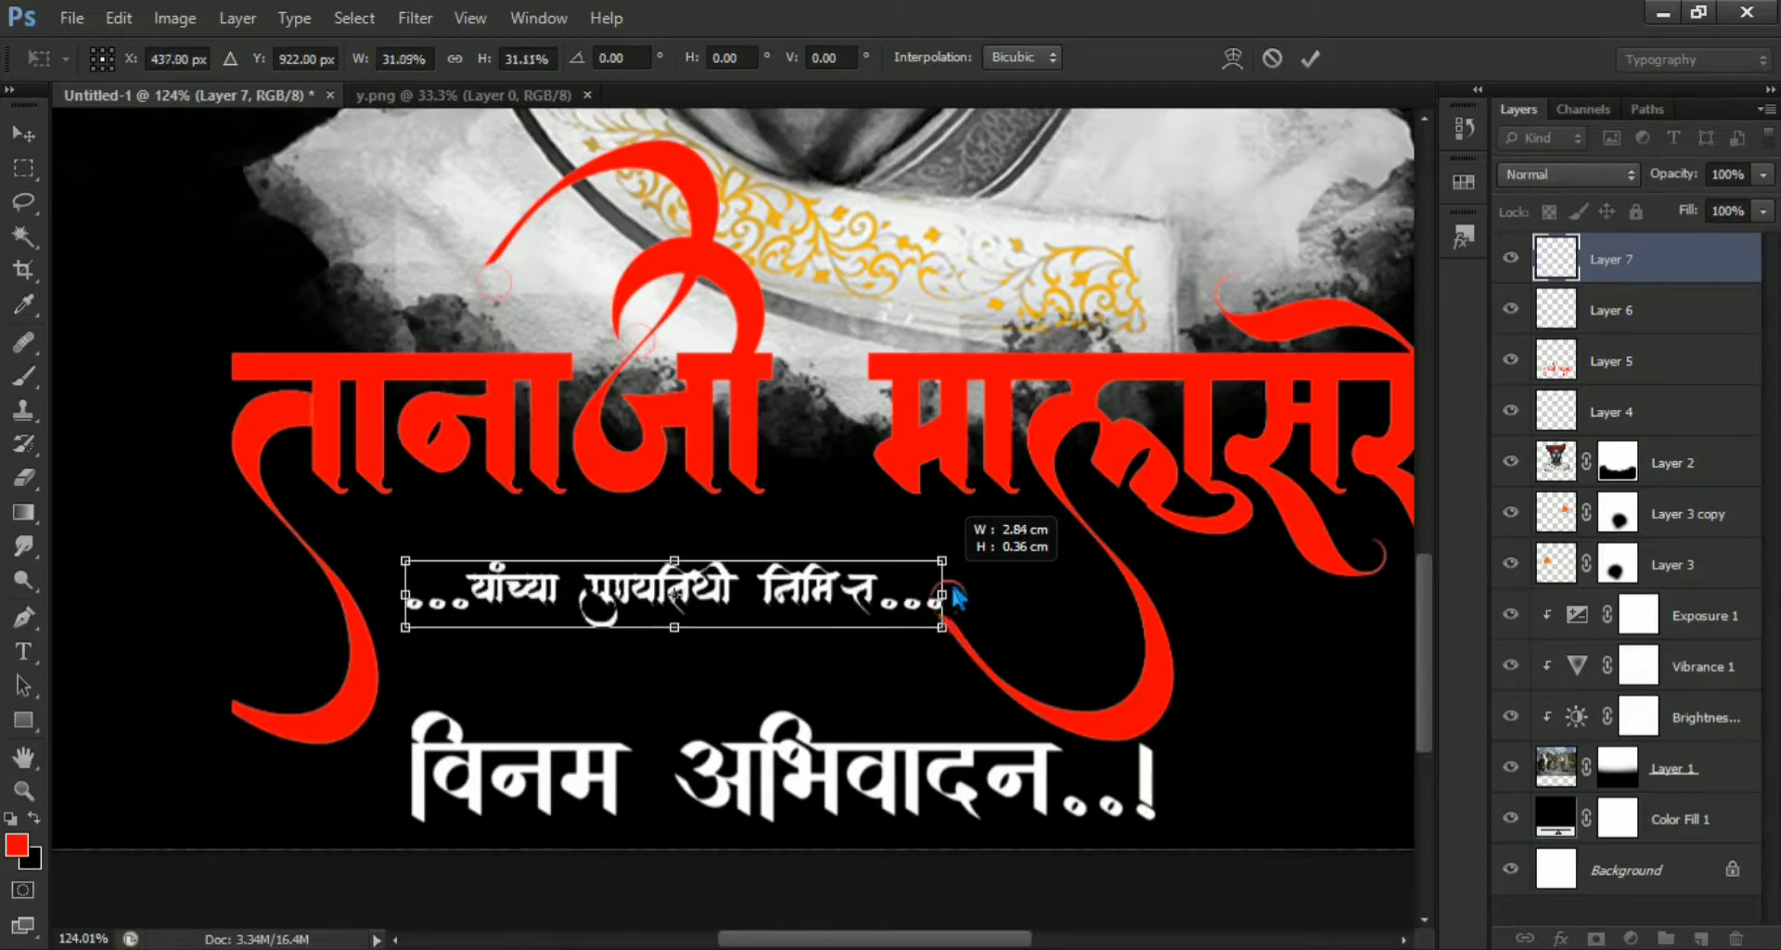
mouse_move(960, 595)
left_mouse_down()
mouse_move(858, 622)
mouse_move(918, 632)
mouse_move(854, 639)
left_mouse_up()
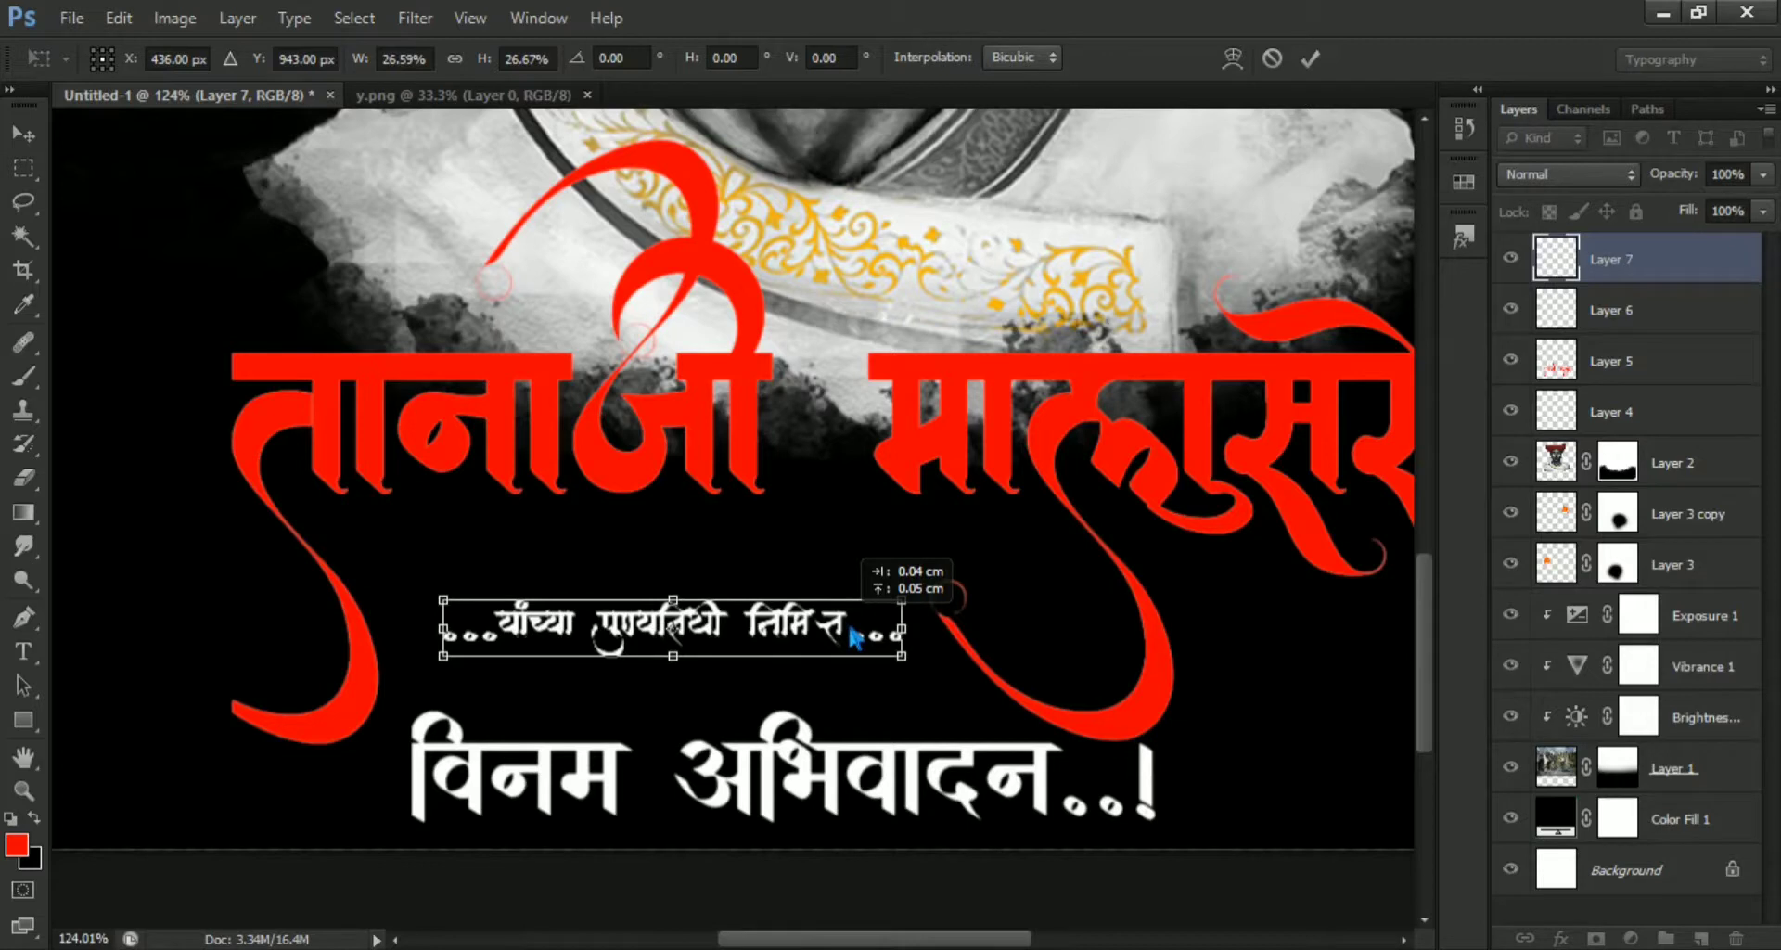
left_click_drag(855, 636, 829, 640)
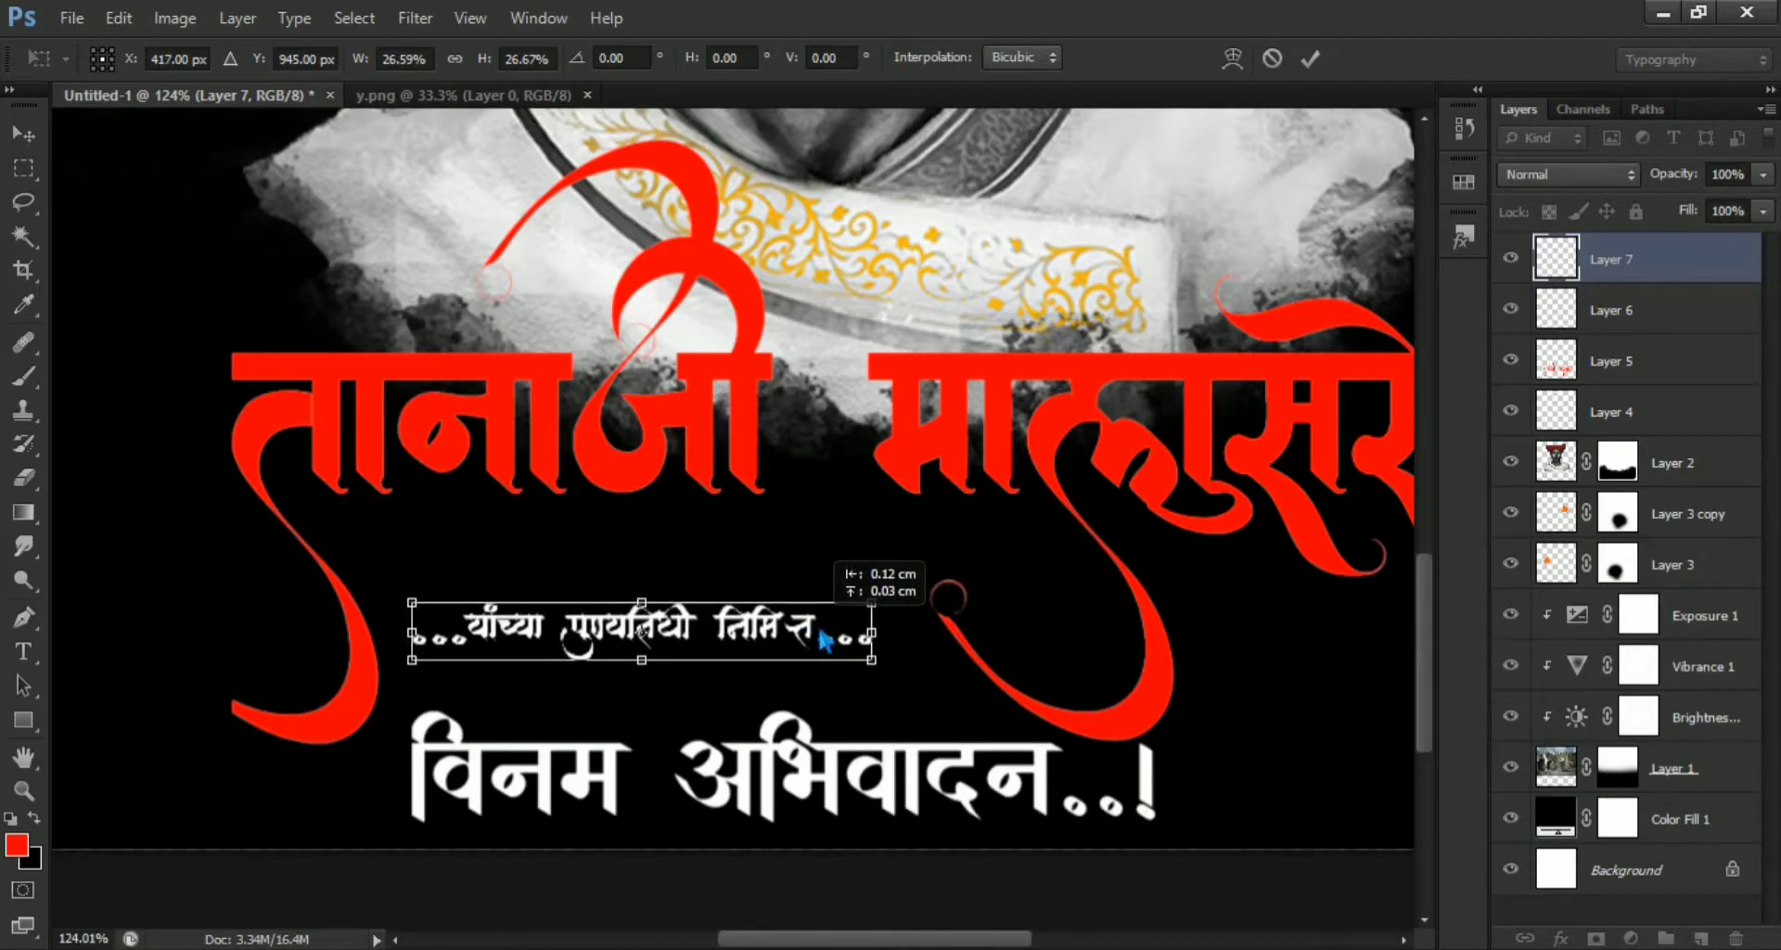
left_click_drag(822, 641, 824, 641)
key("Return")
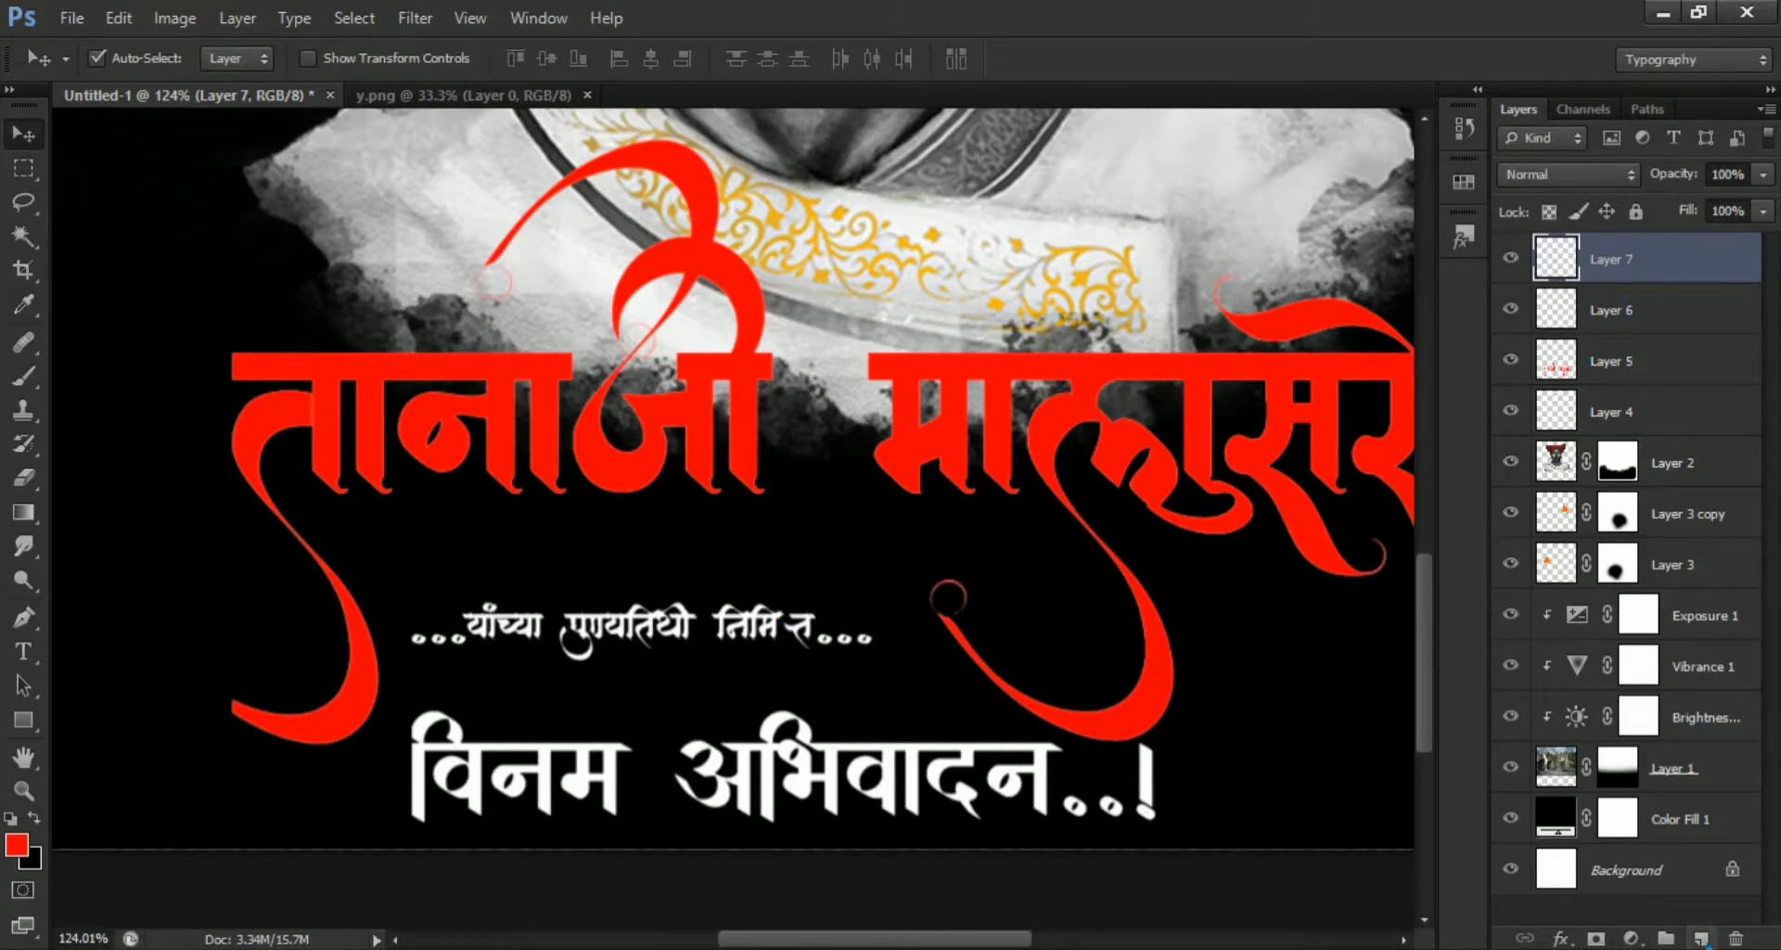
On a new Layer 8, paint a thin horizontal strip solid red.
left_click(1700, 939)
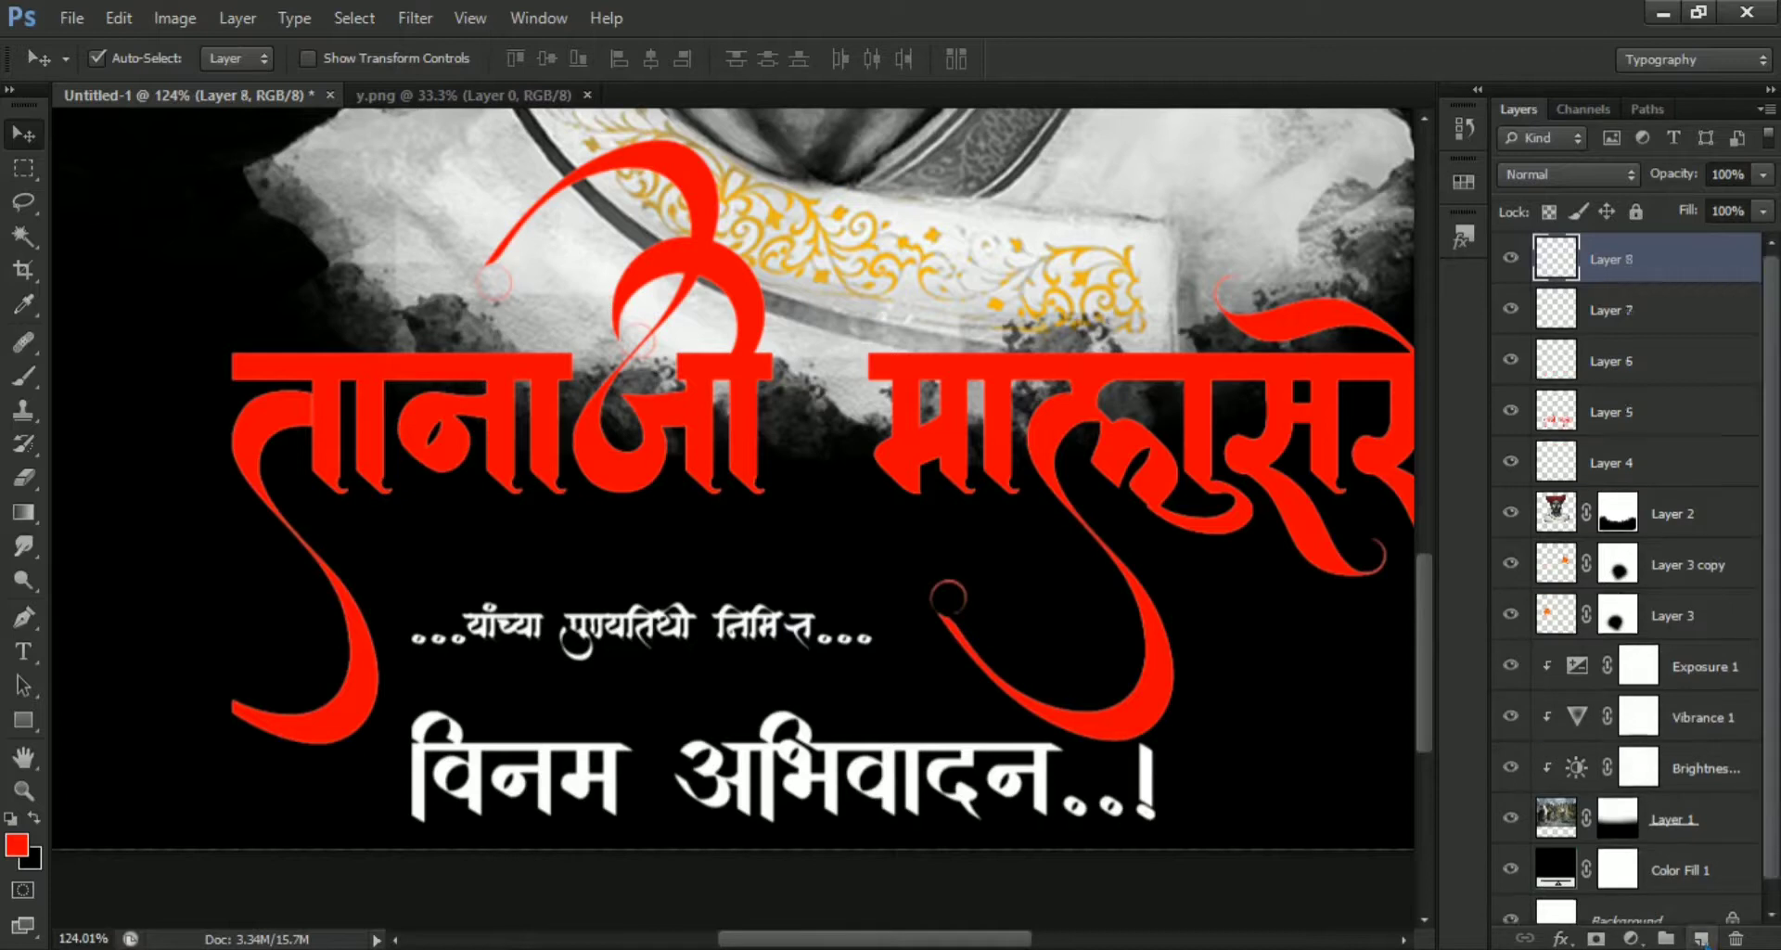
left_click(22, 172)
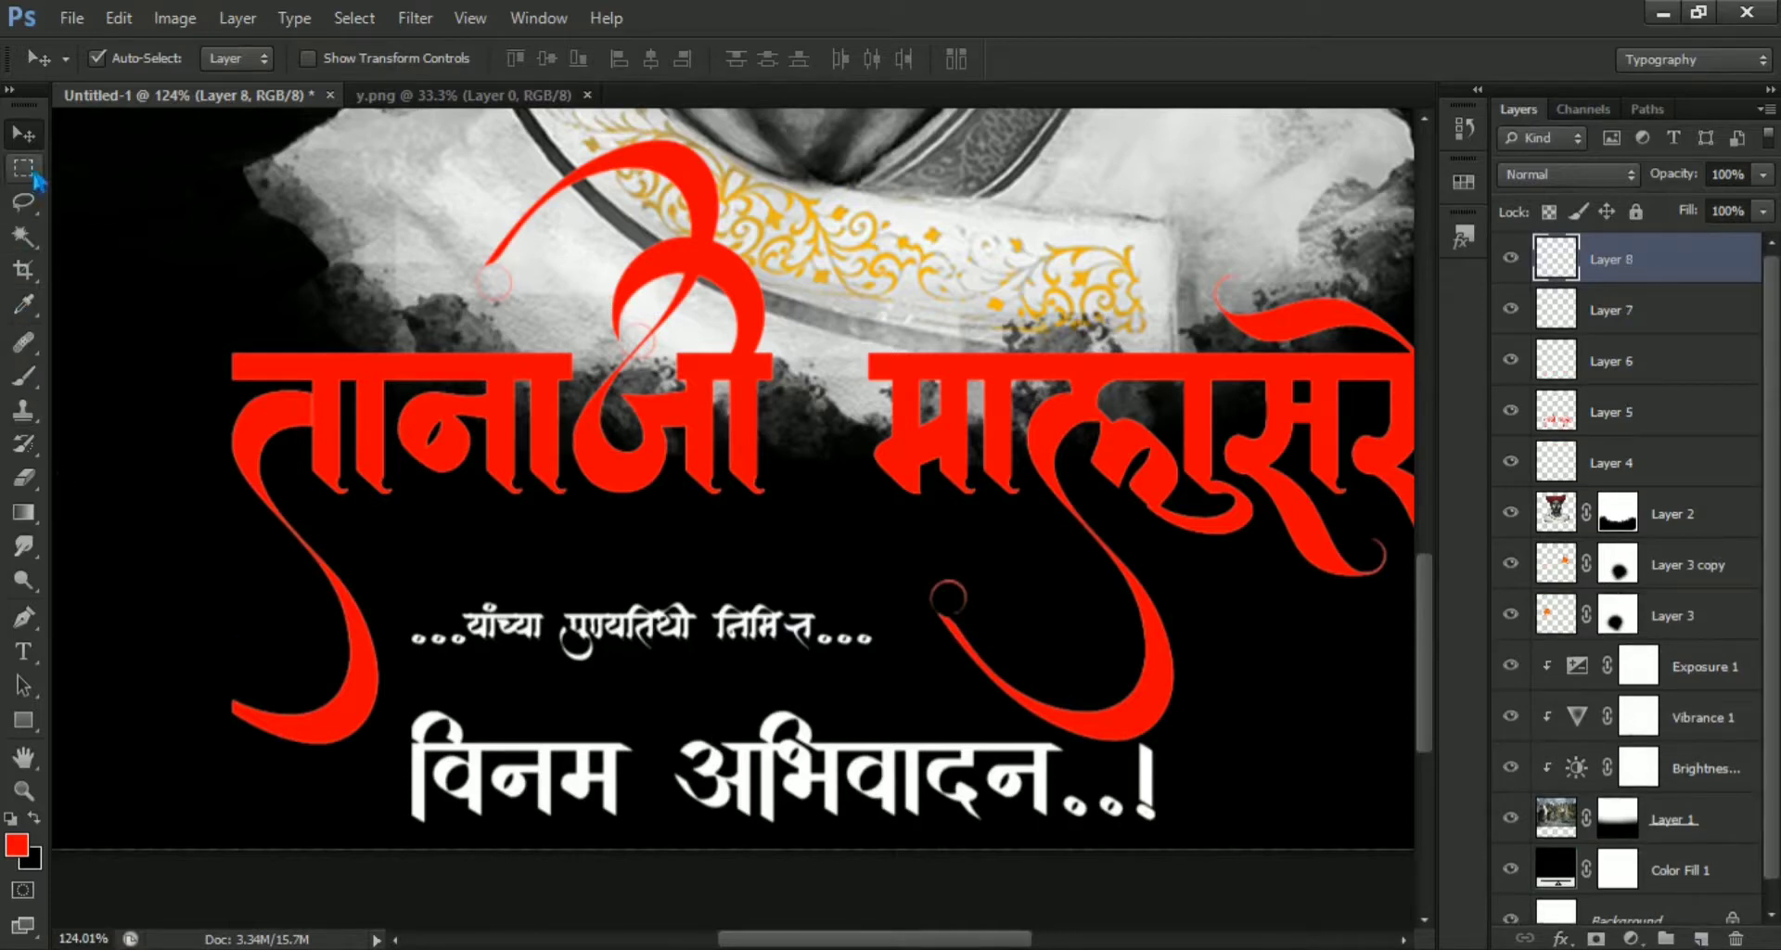
scroll(654, 714, "up", 1)
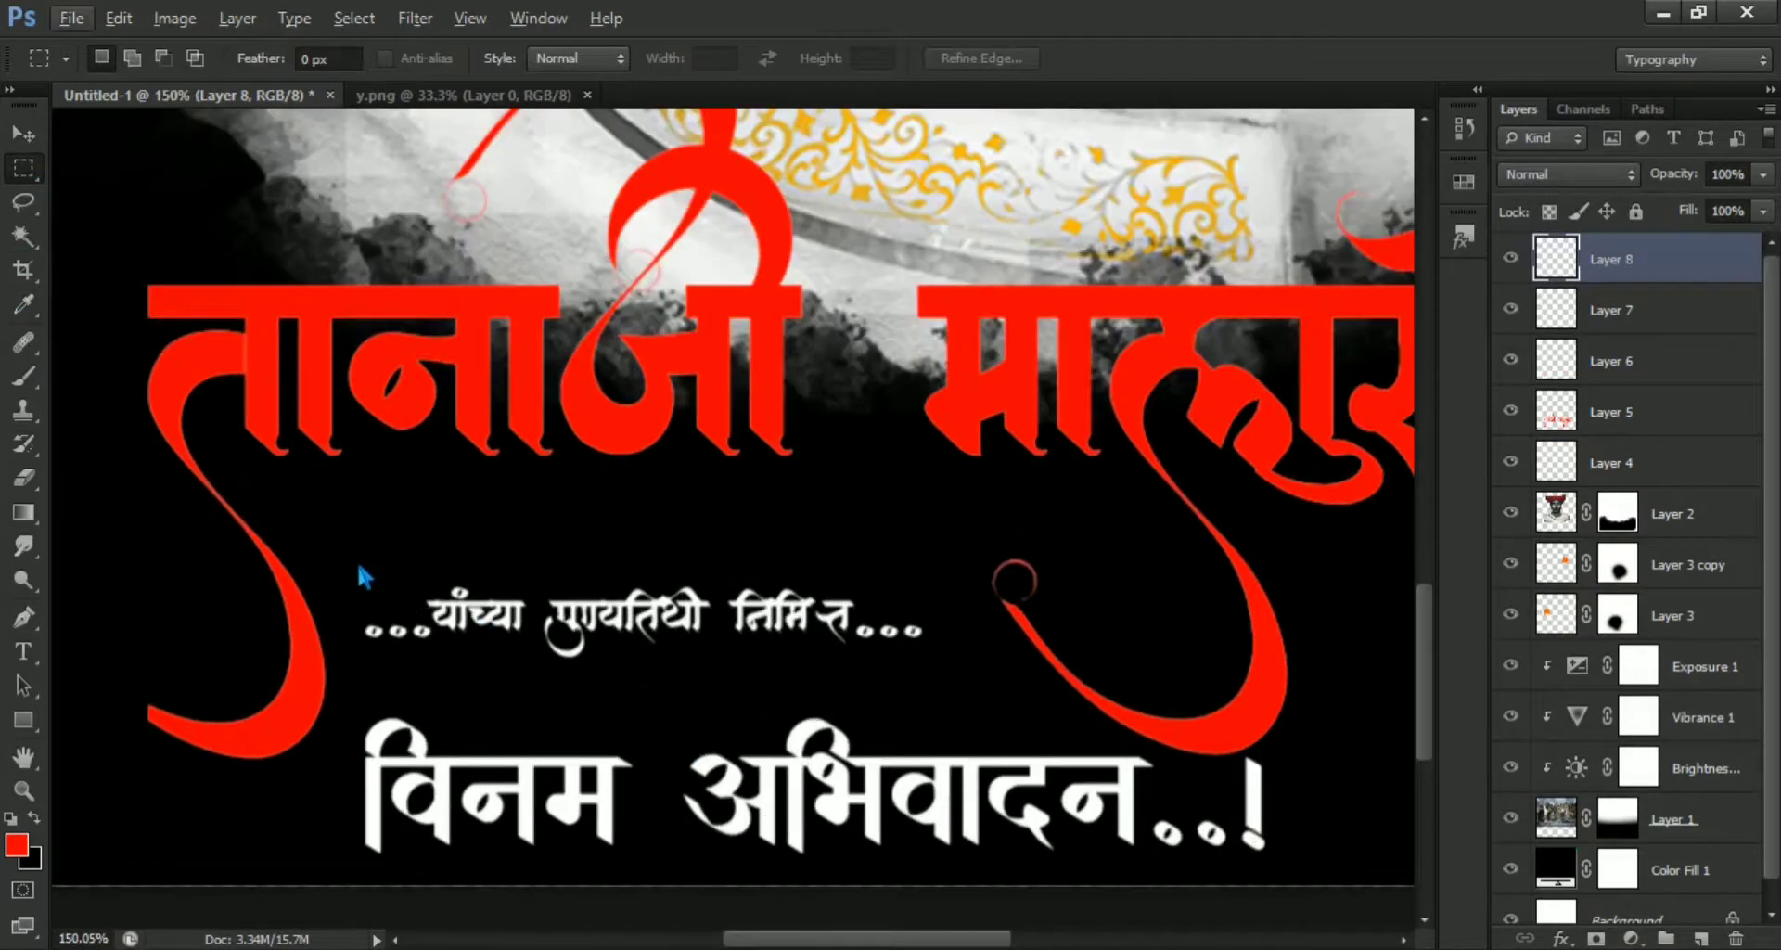
left_click_drag(367, 532, 983, 560)
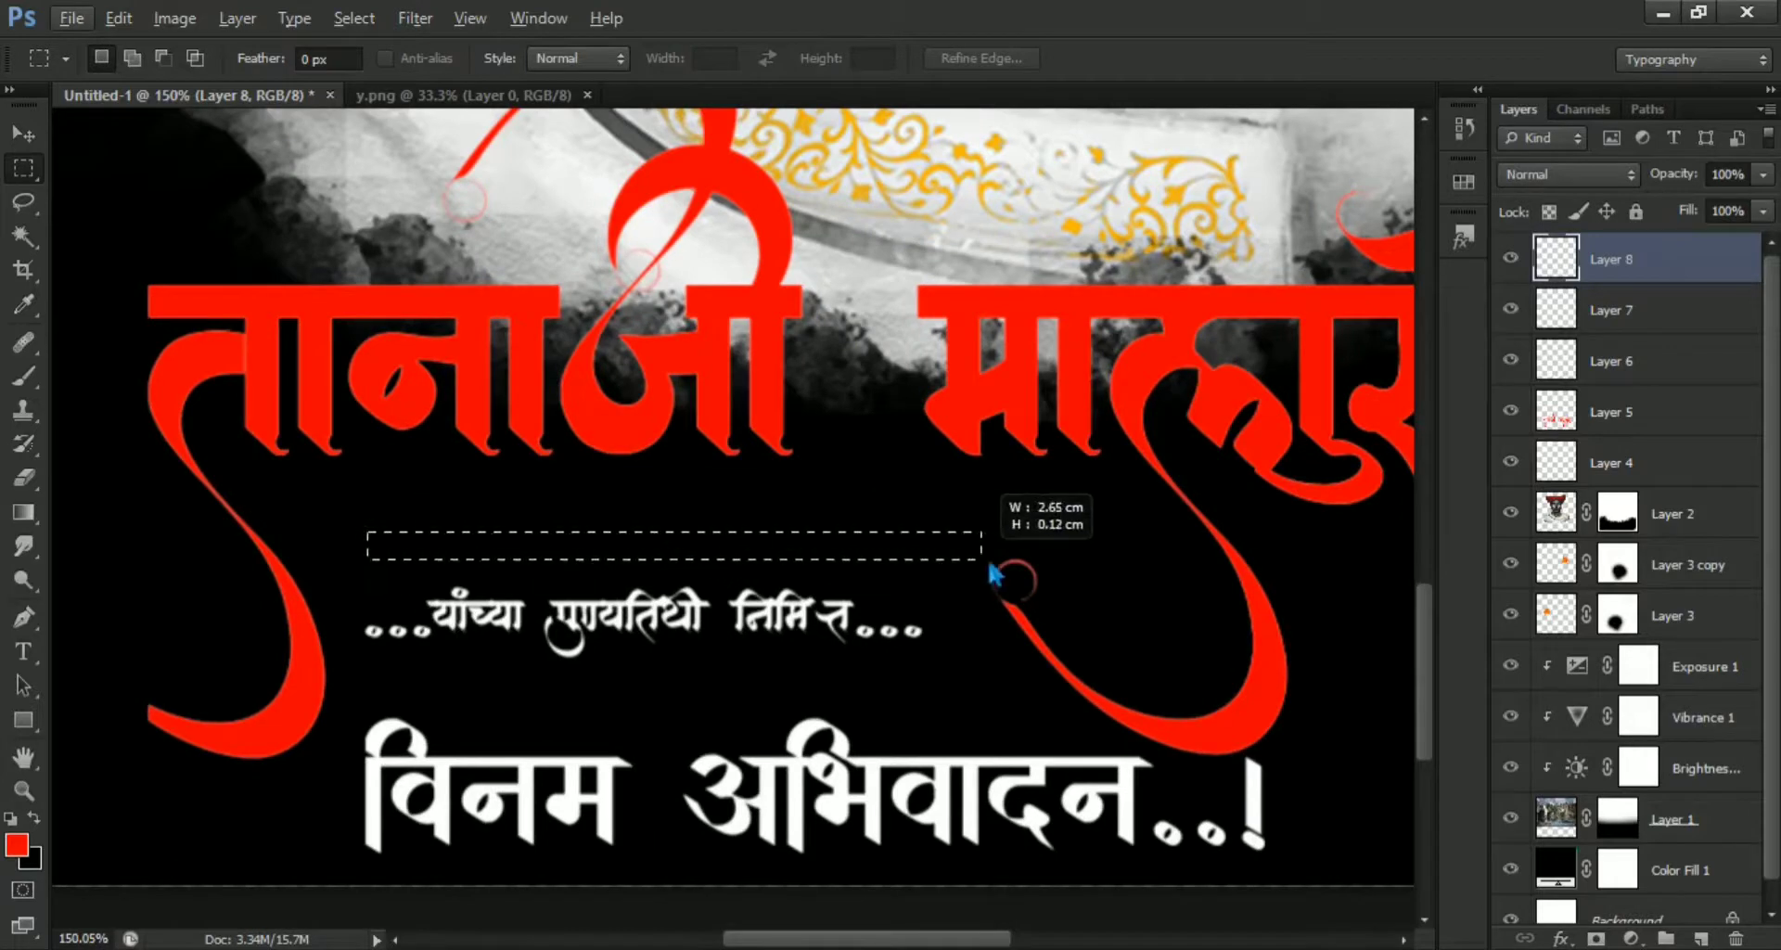
left_click_drag(991, 574, 1000, 549)
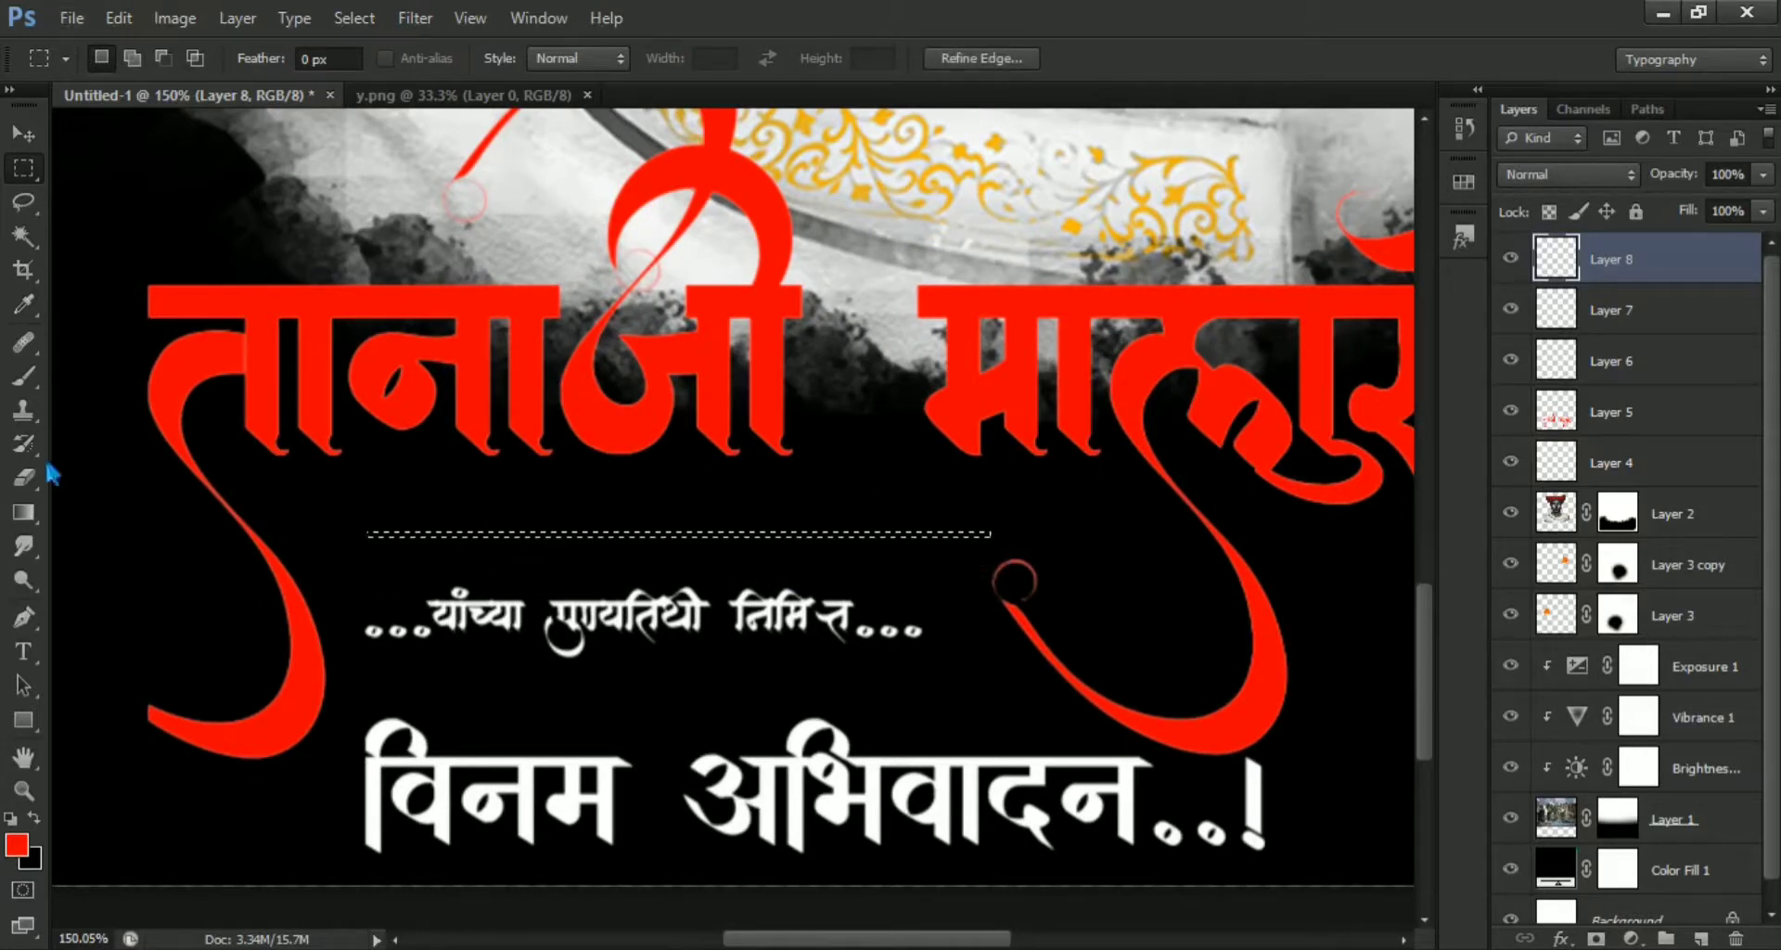
left_click(23, 375)
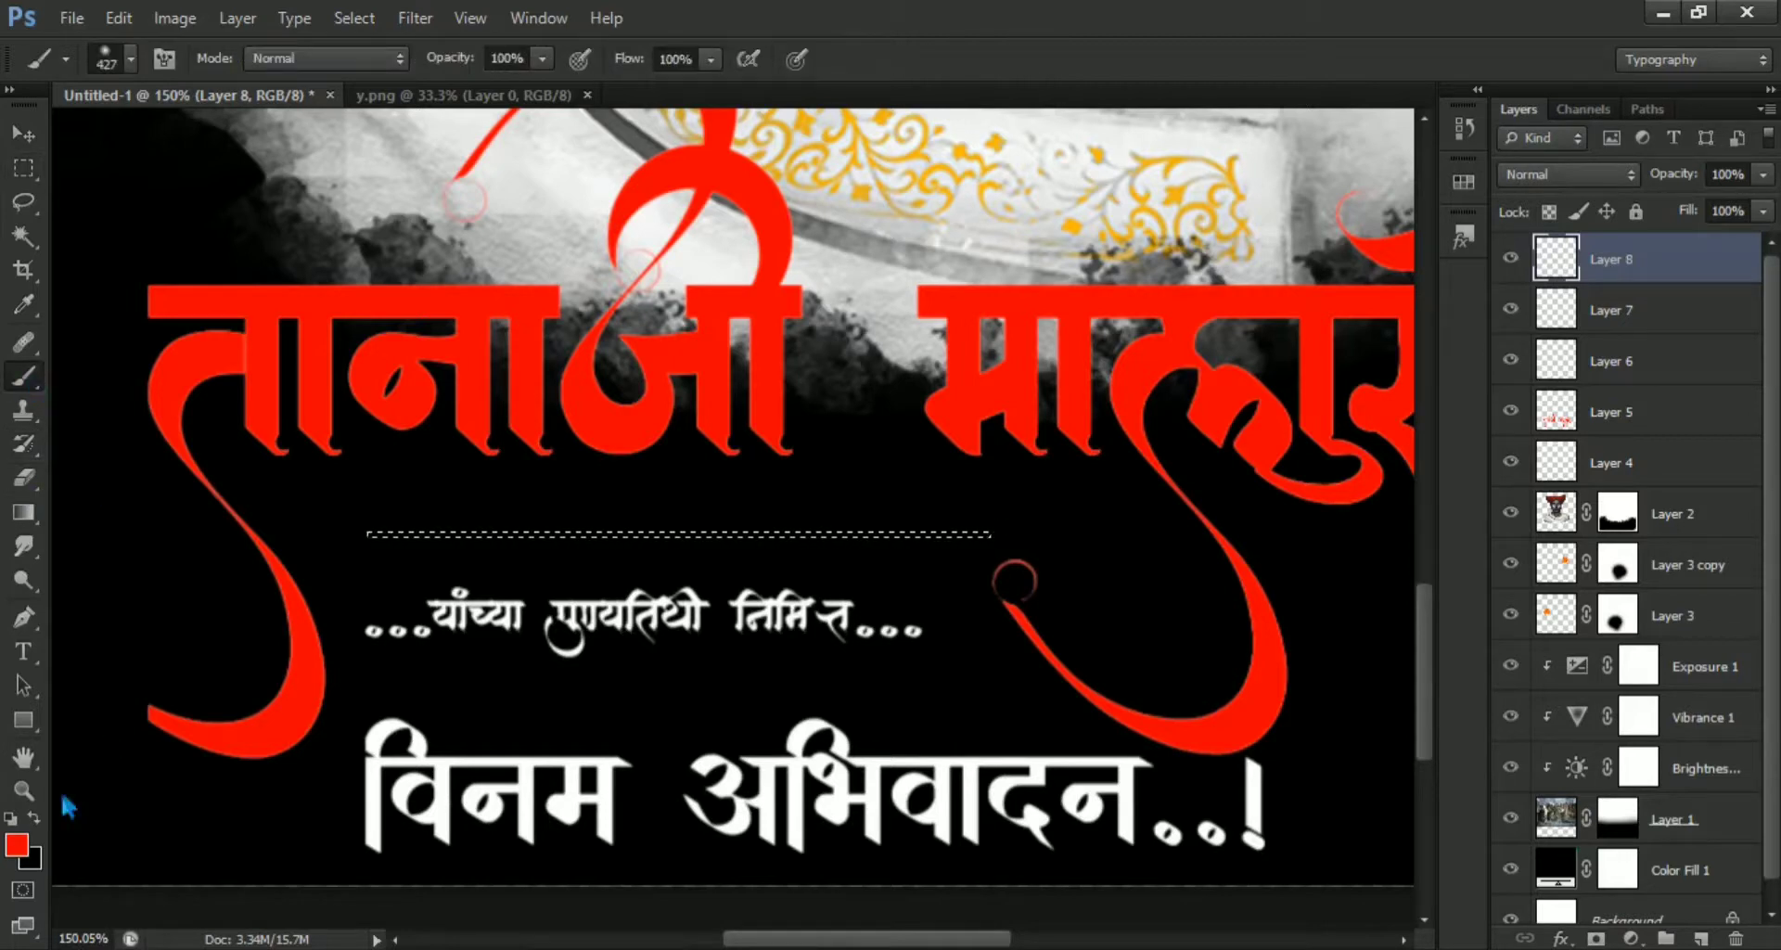
left_click_drag(390, 594, 1093, 575)
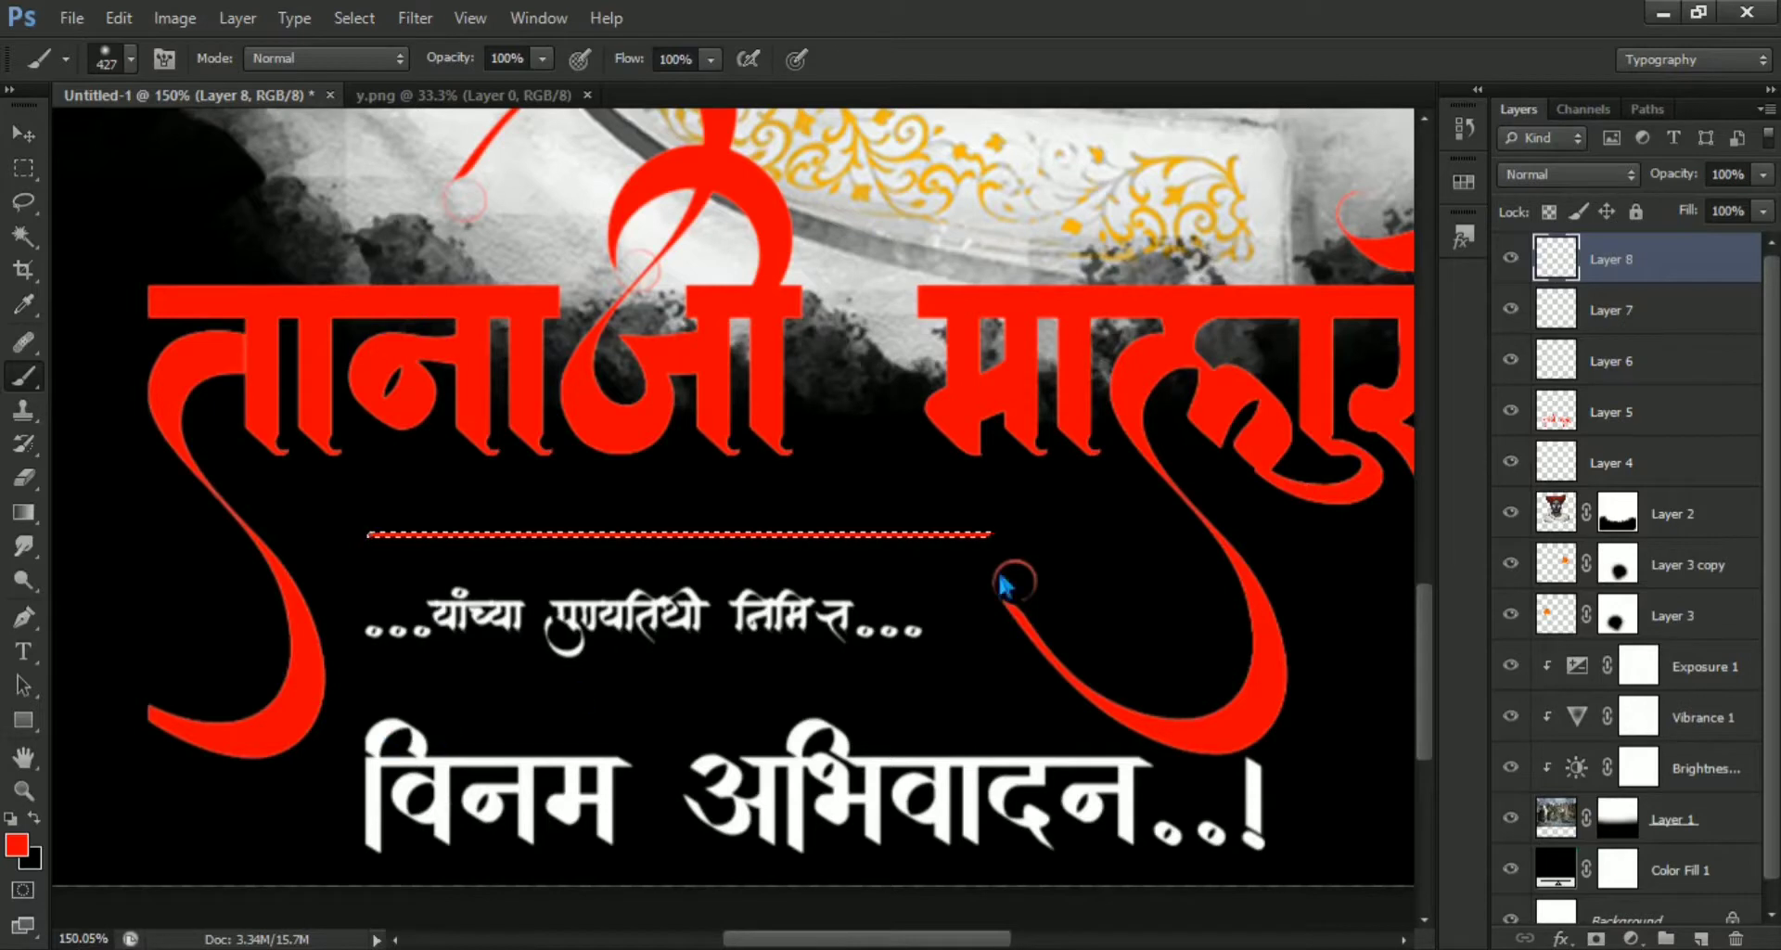
key("ctrl+d")
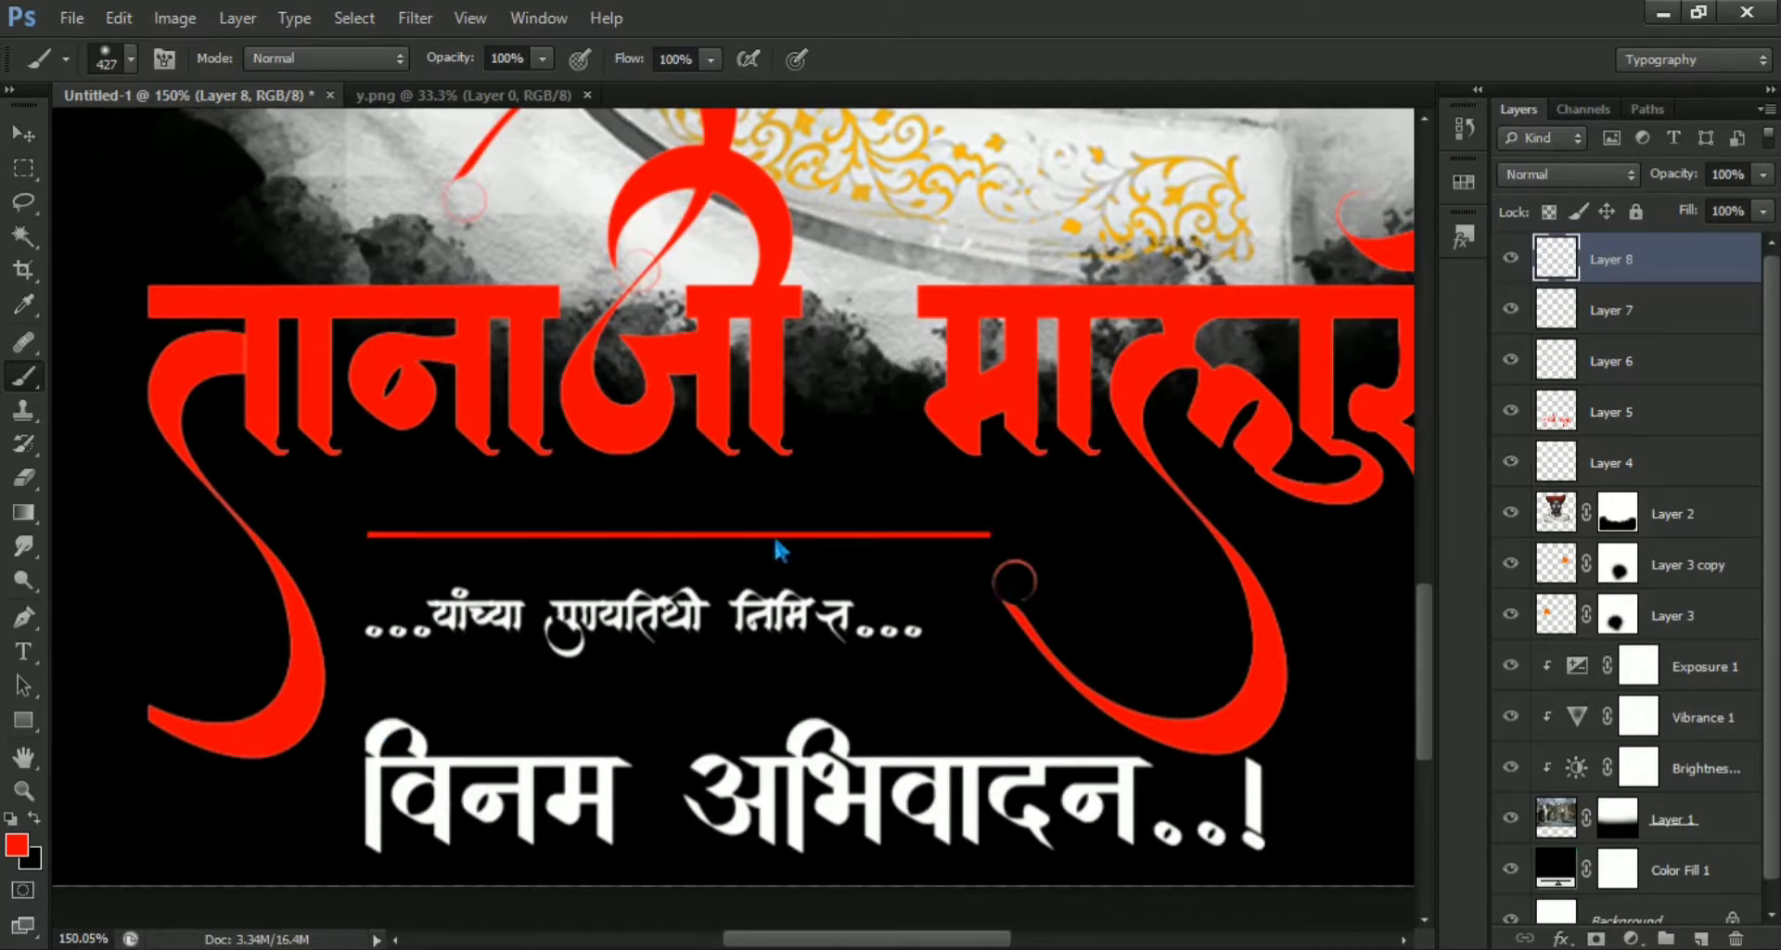
Position the red line just above the small white tagline.
left_click(32, 136)
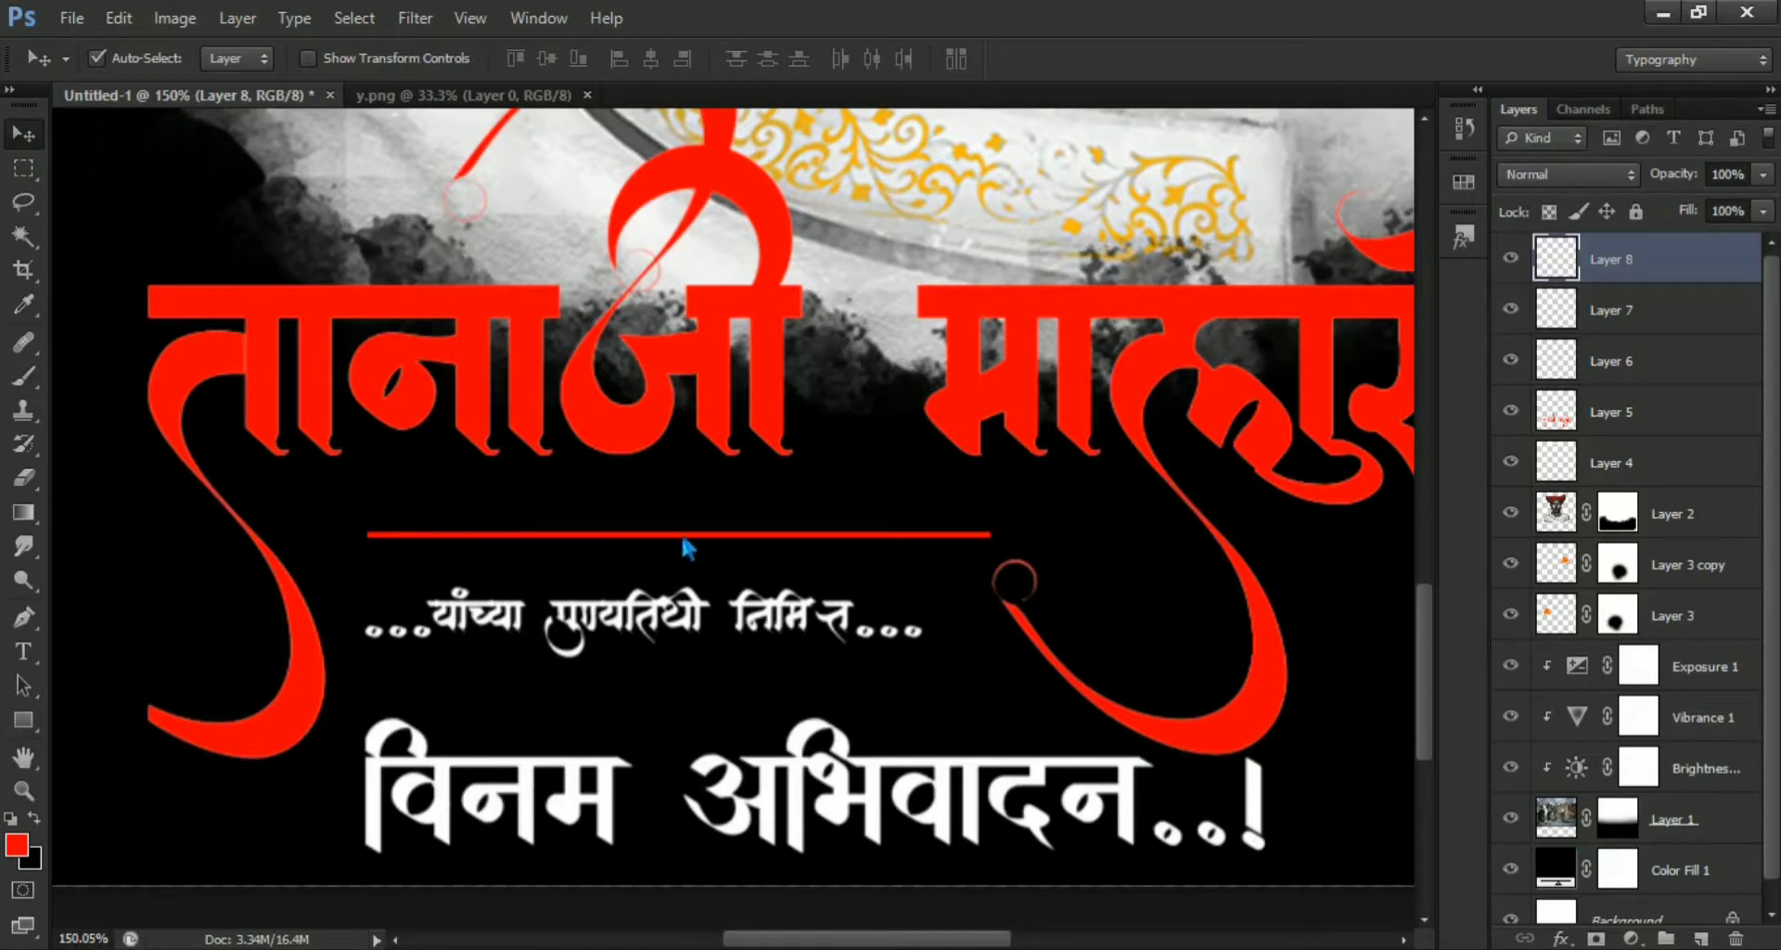
left_click_drag(686, 547, 668, 575)
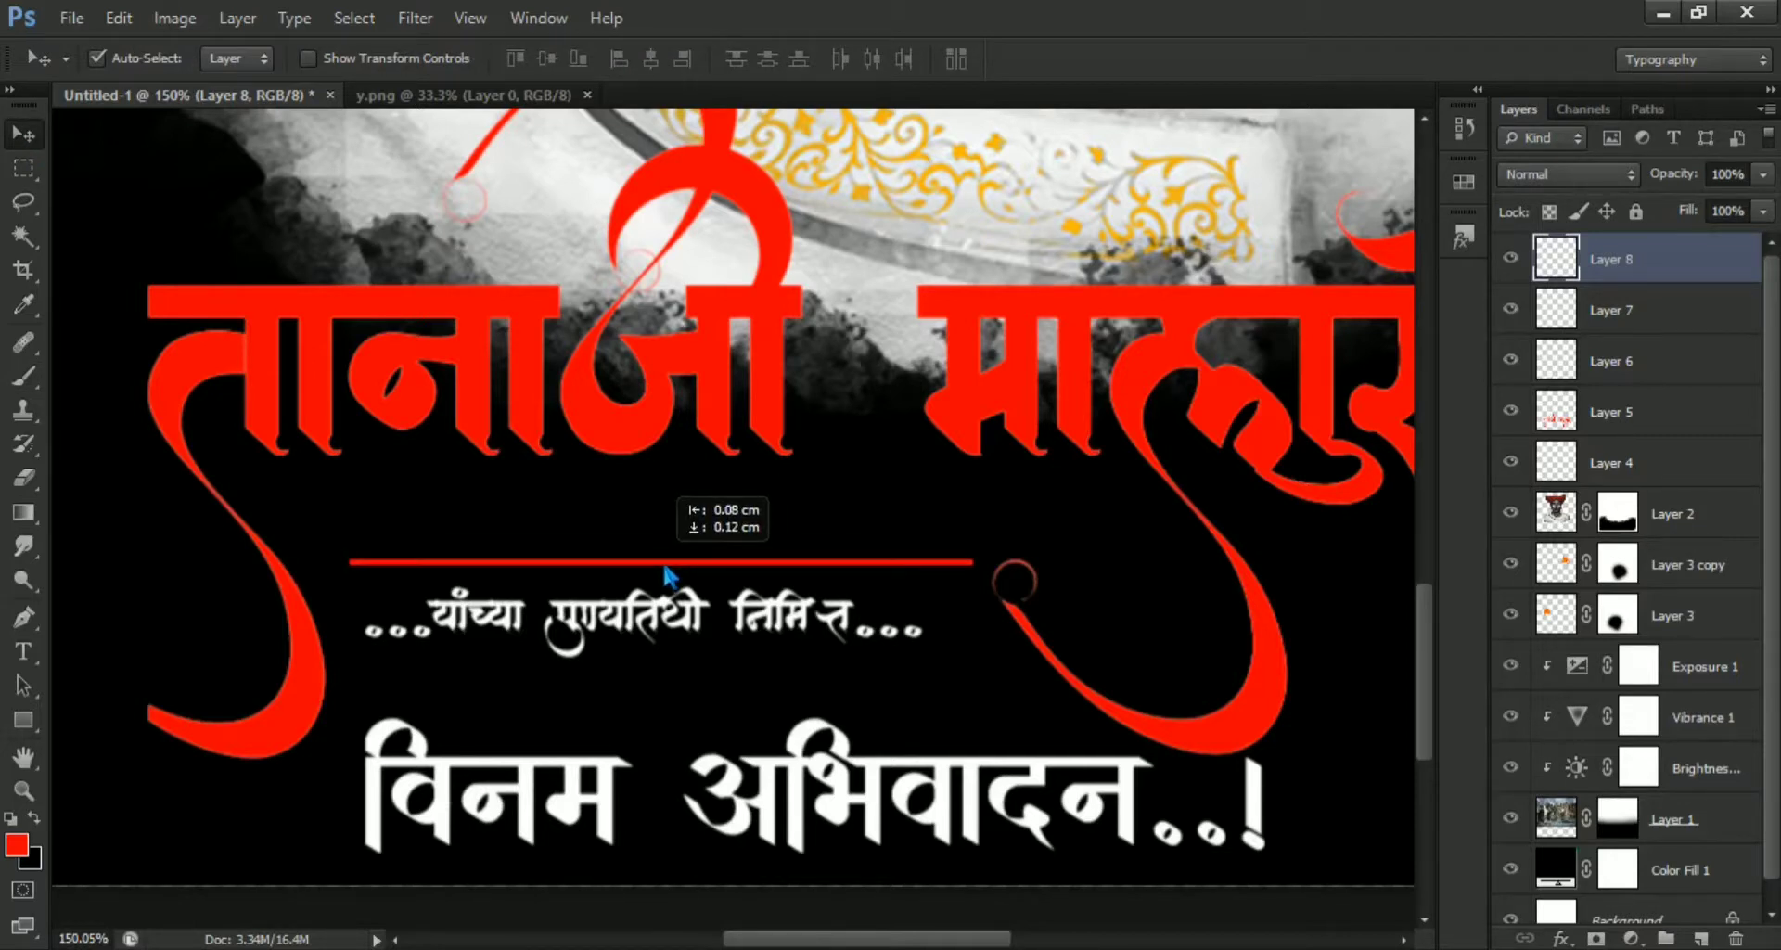
left_click_drag(666, 575, 661, 584)
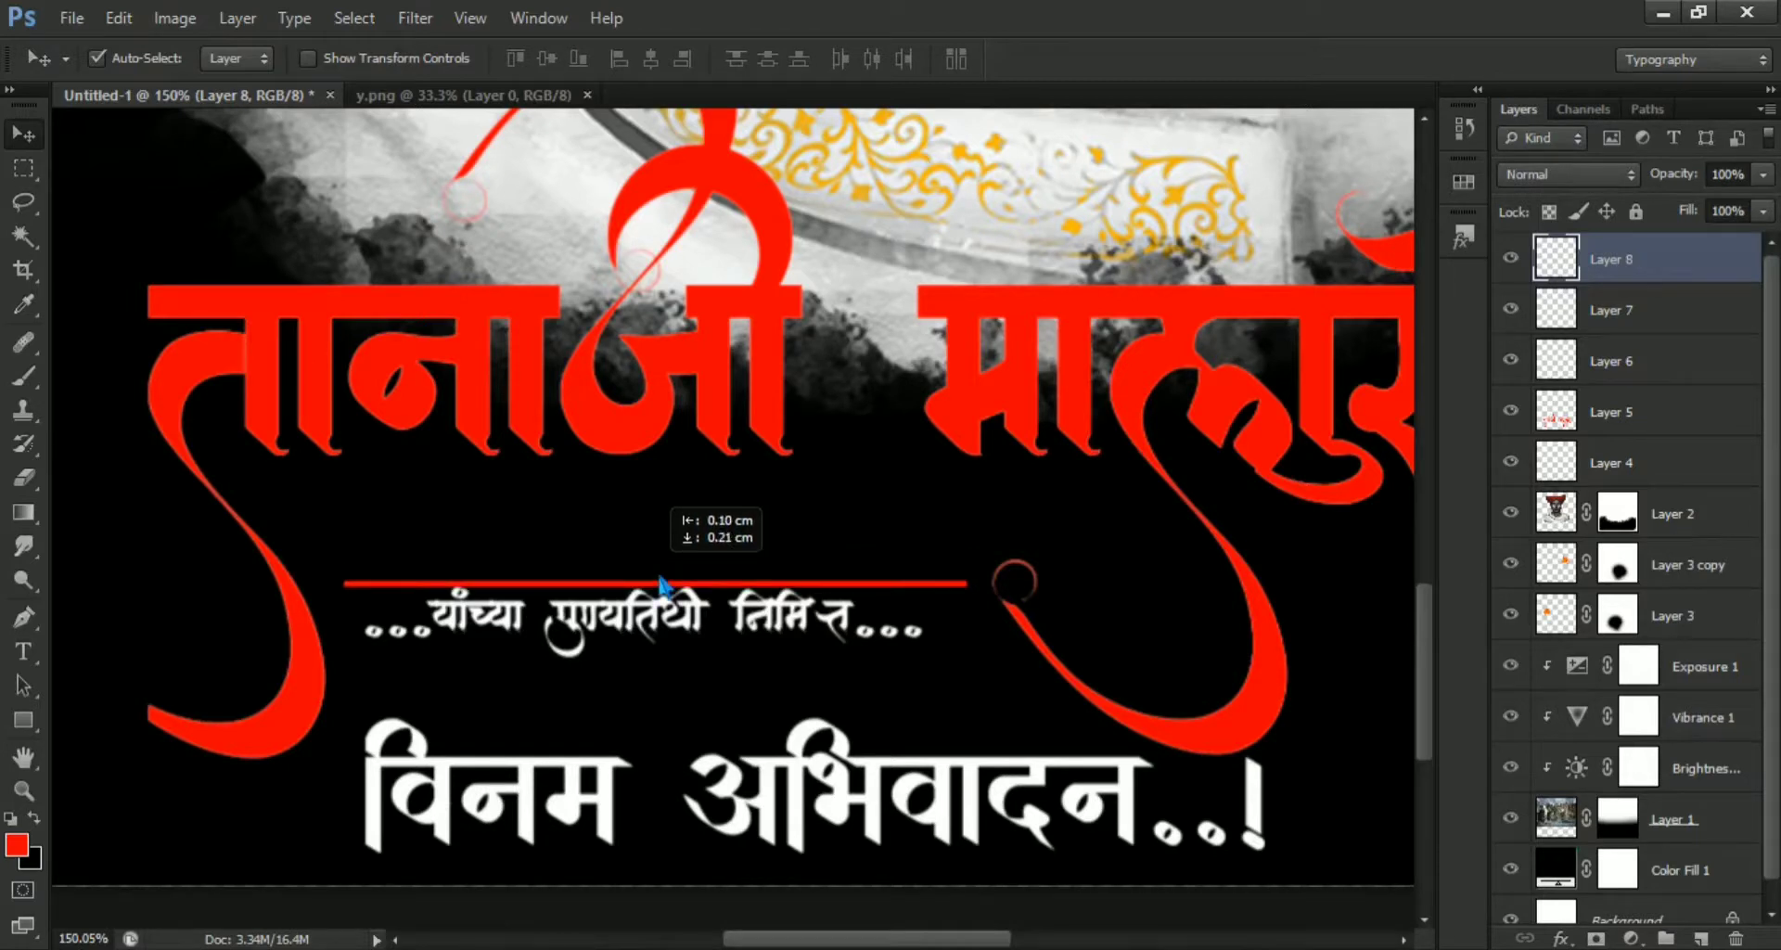
key("Up")
key("Up")
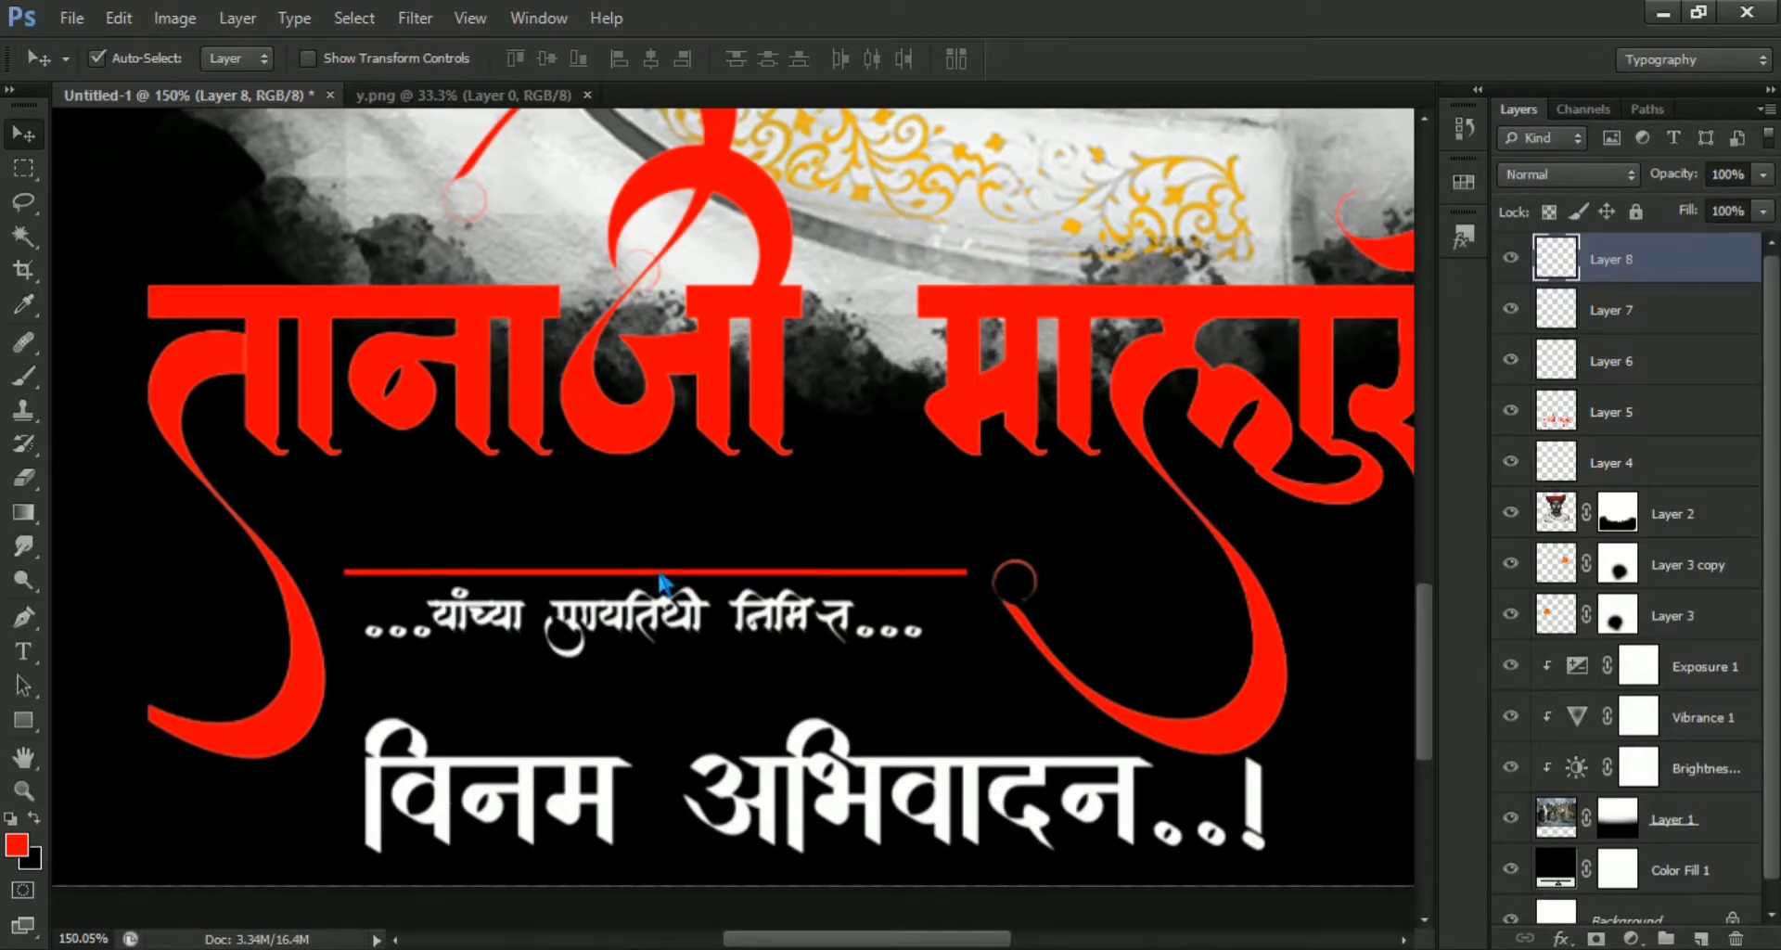
key("Up")
key("Up")
key("Up")
key("Up")
key("Up")
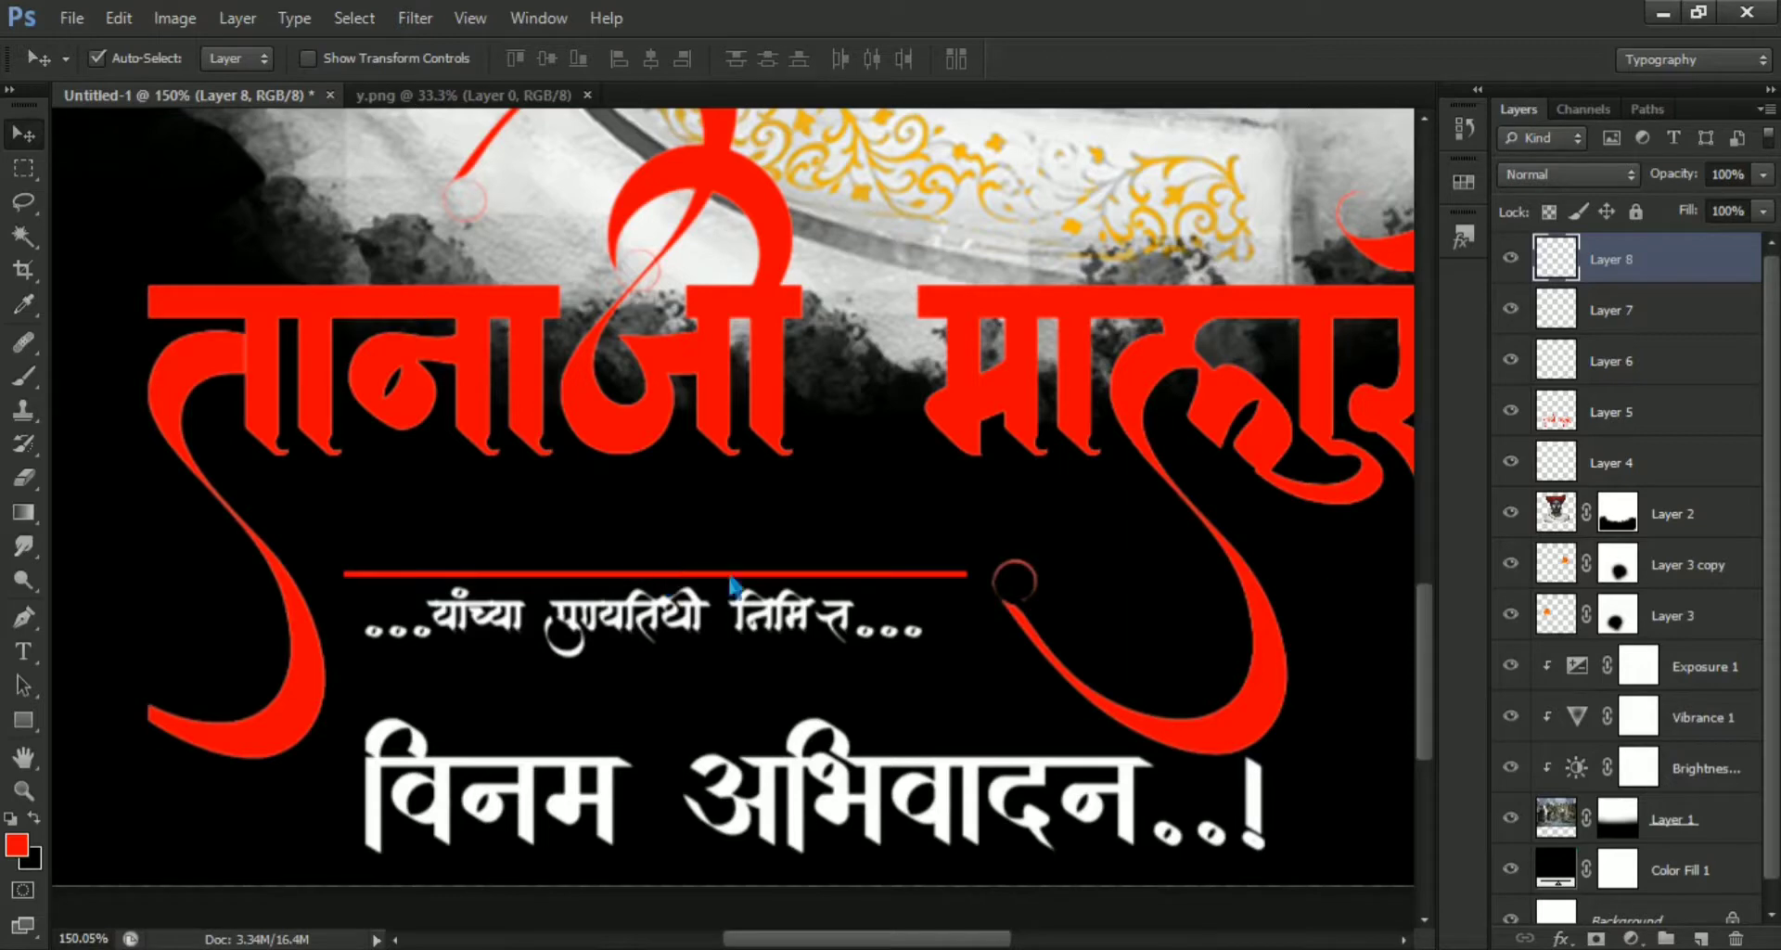
Duplicate the red line as Layer 8 copy and move it below the tagline.
right_click(1643, 310)
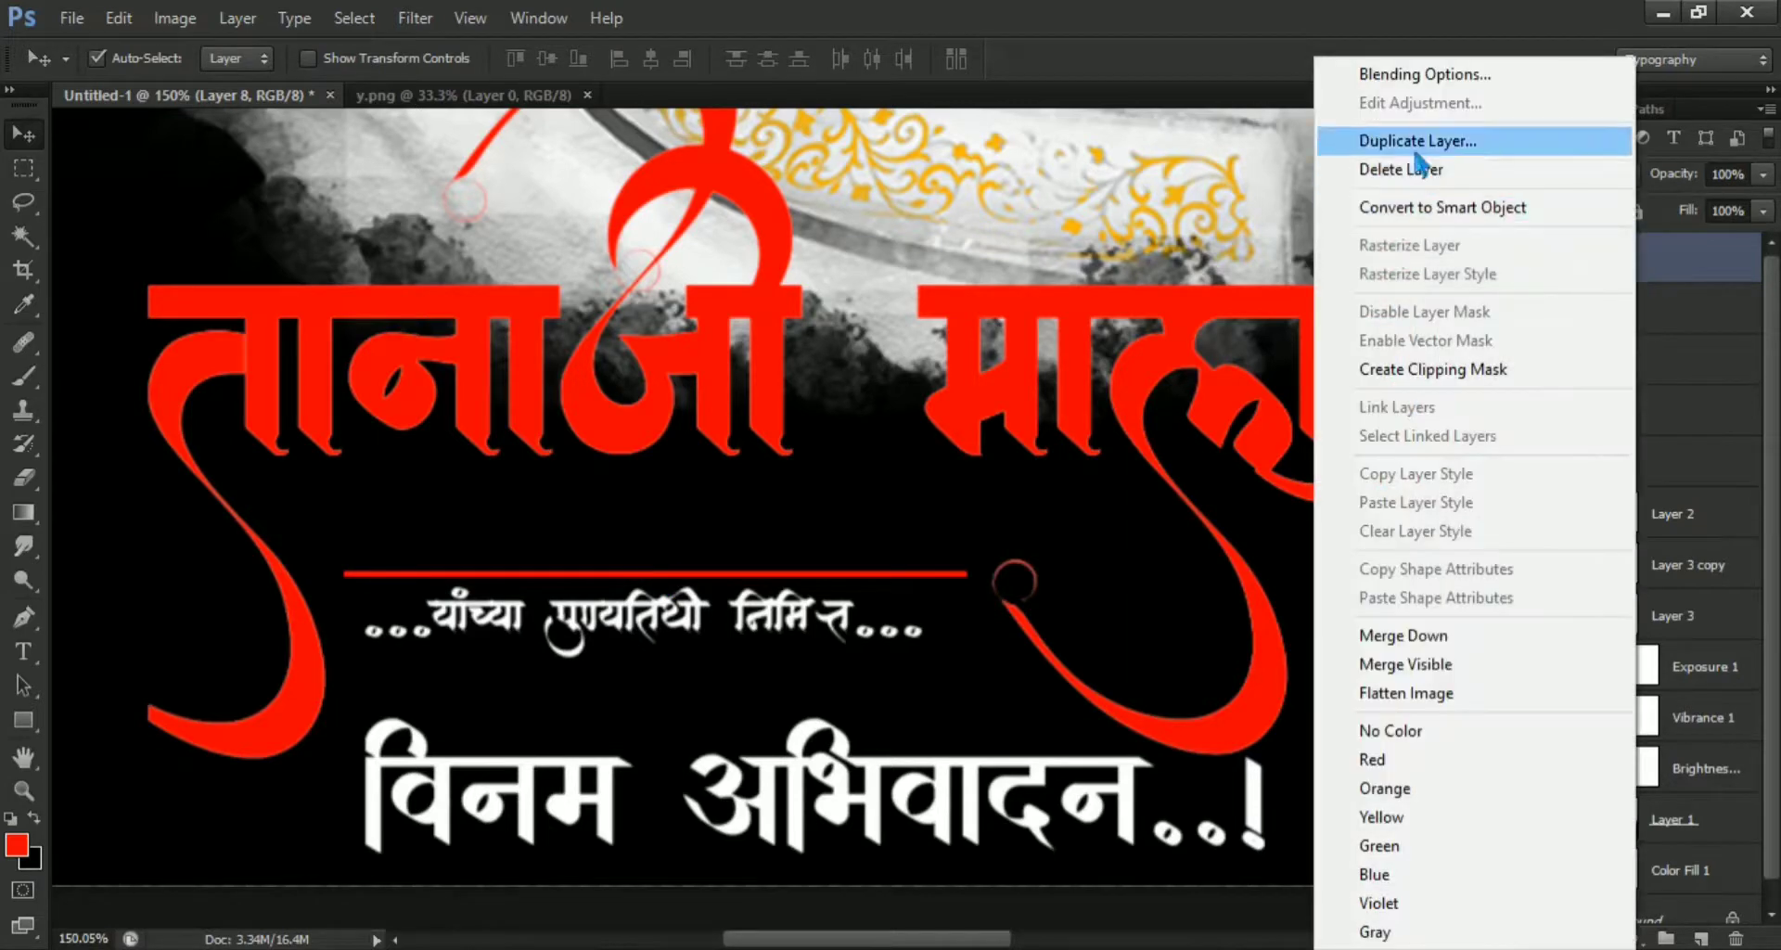
left_click(1452, 141)
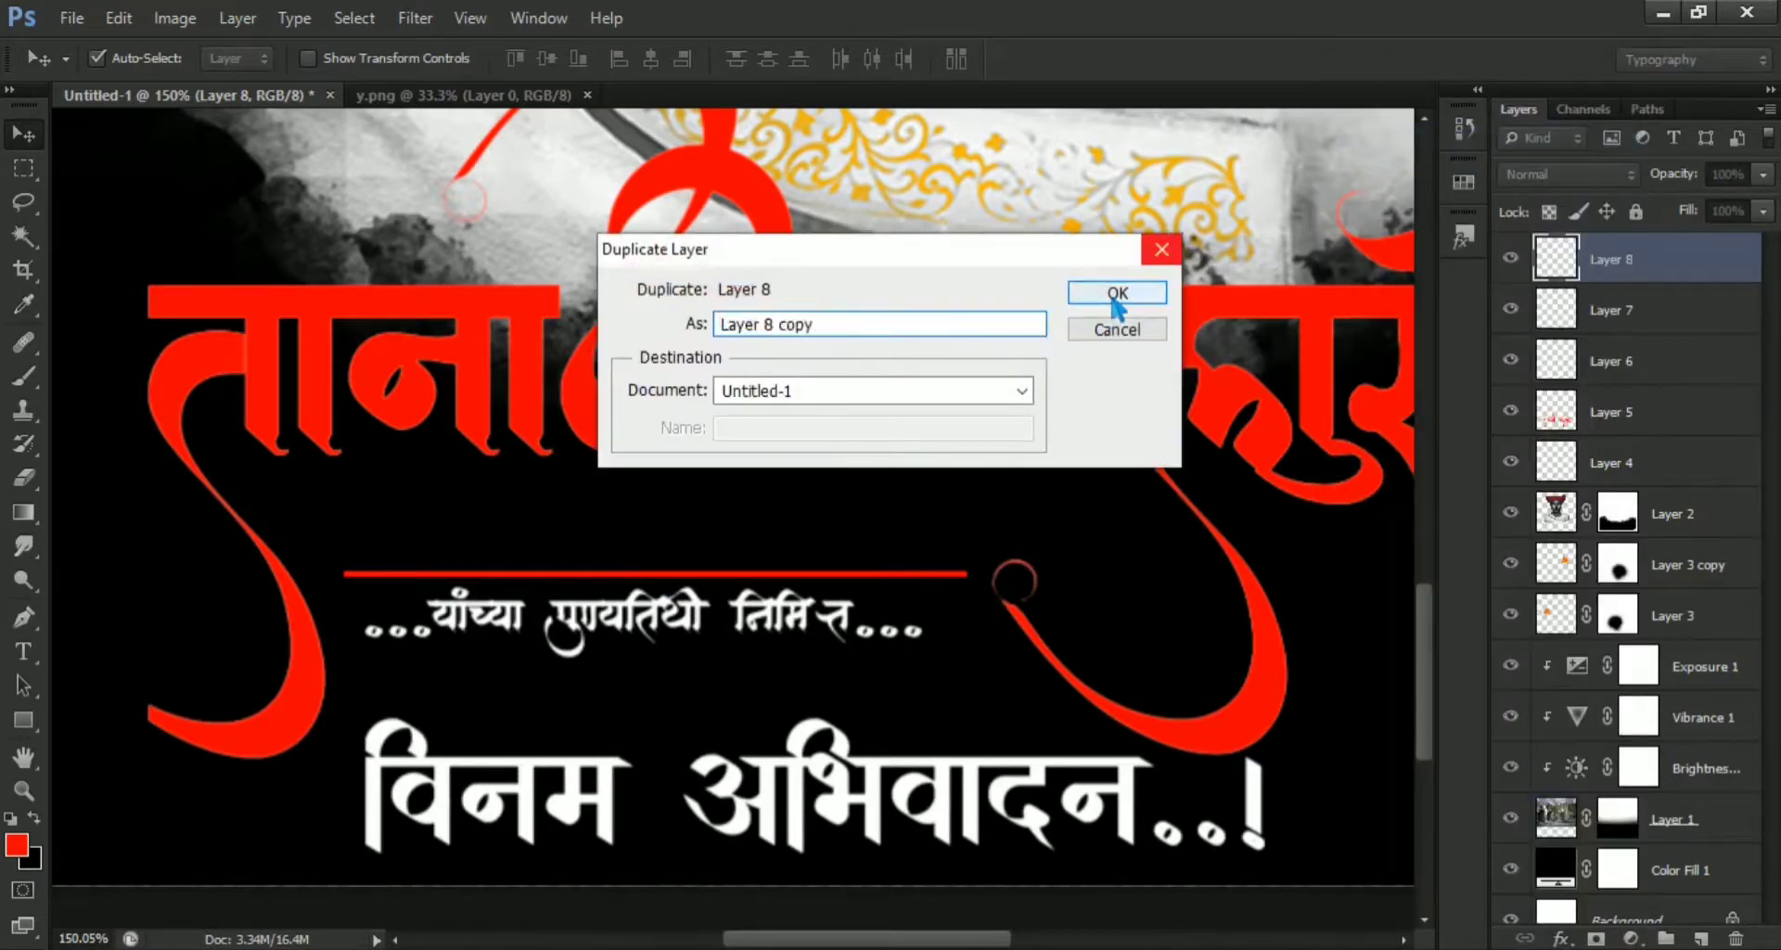
left_click(1123, 293)
left_click_drag(786, 594, 790, 642)
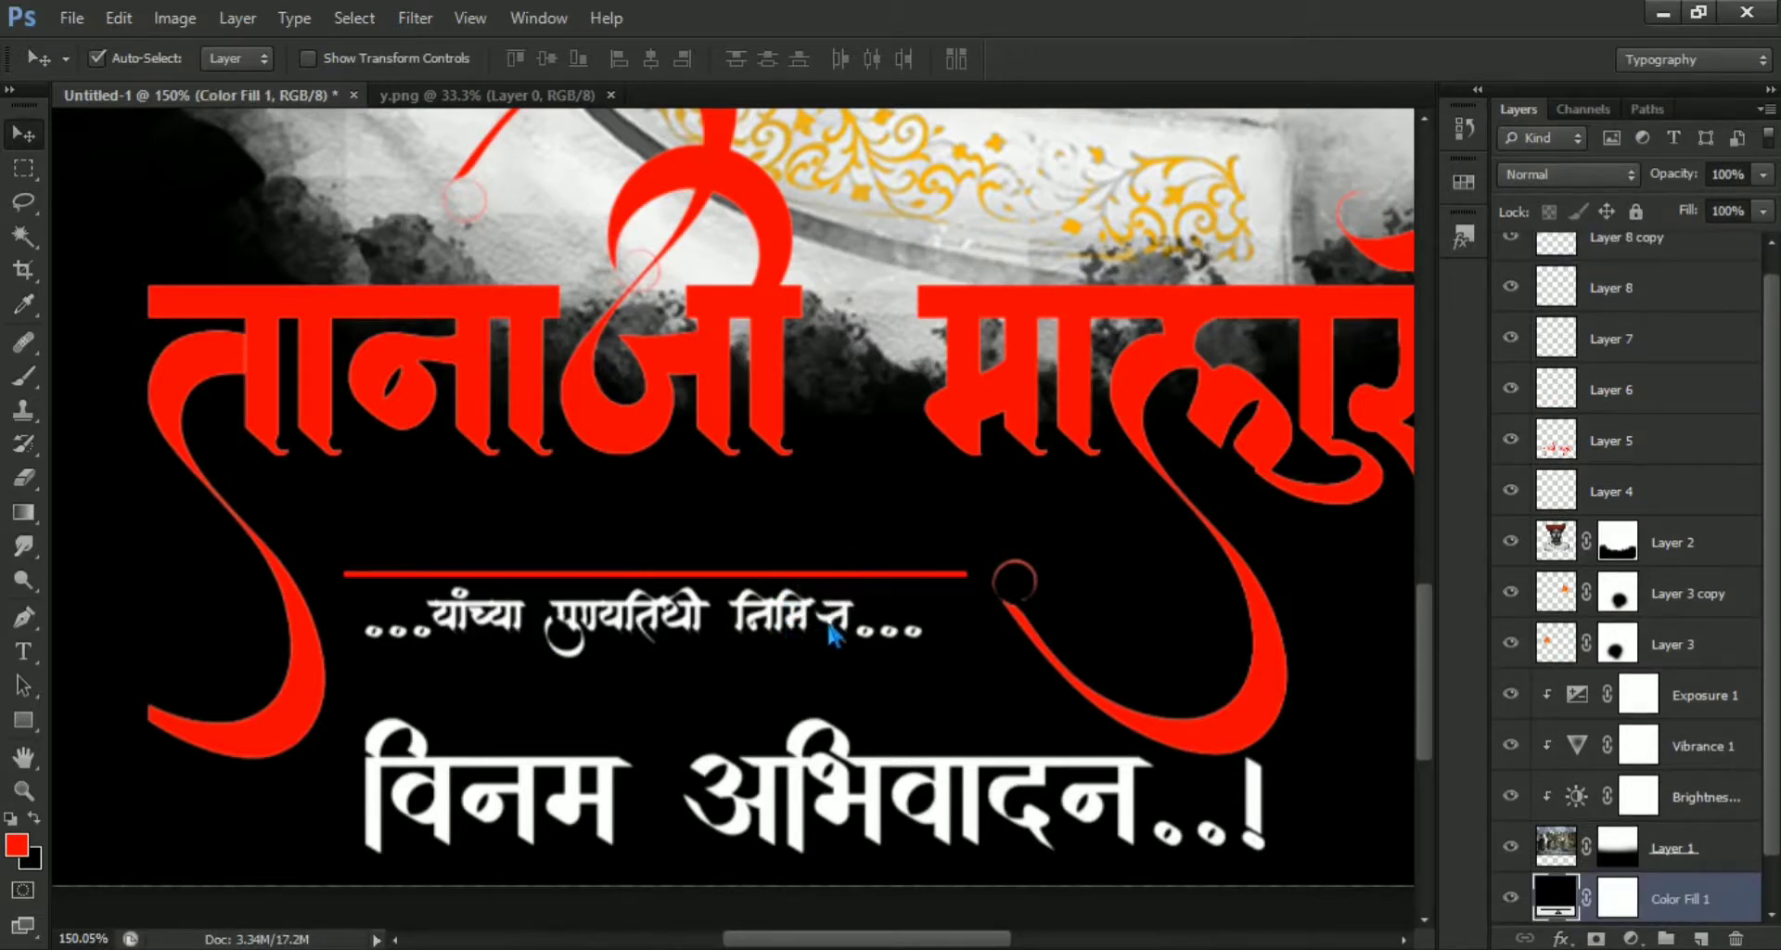
scroll(1727, 464, "up", 1)
left_click(1640, 276)
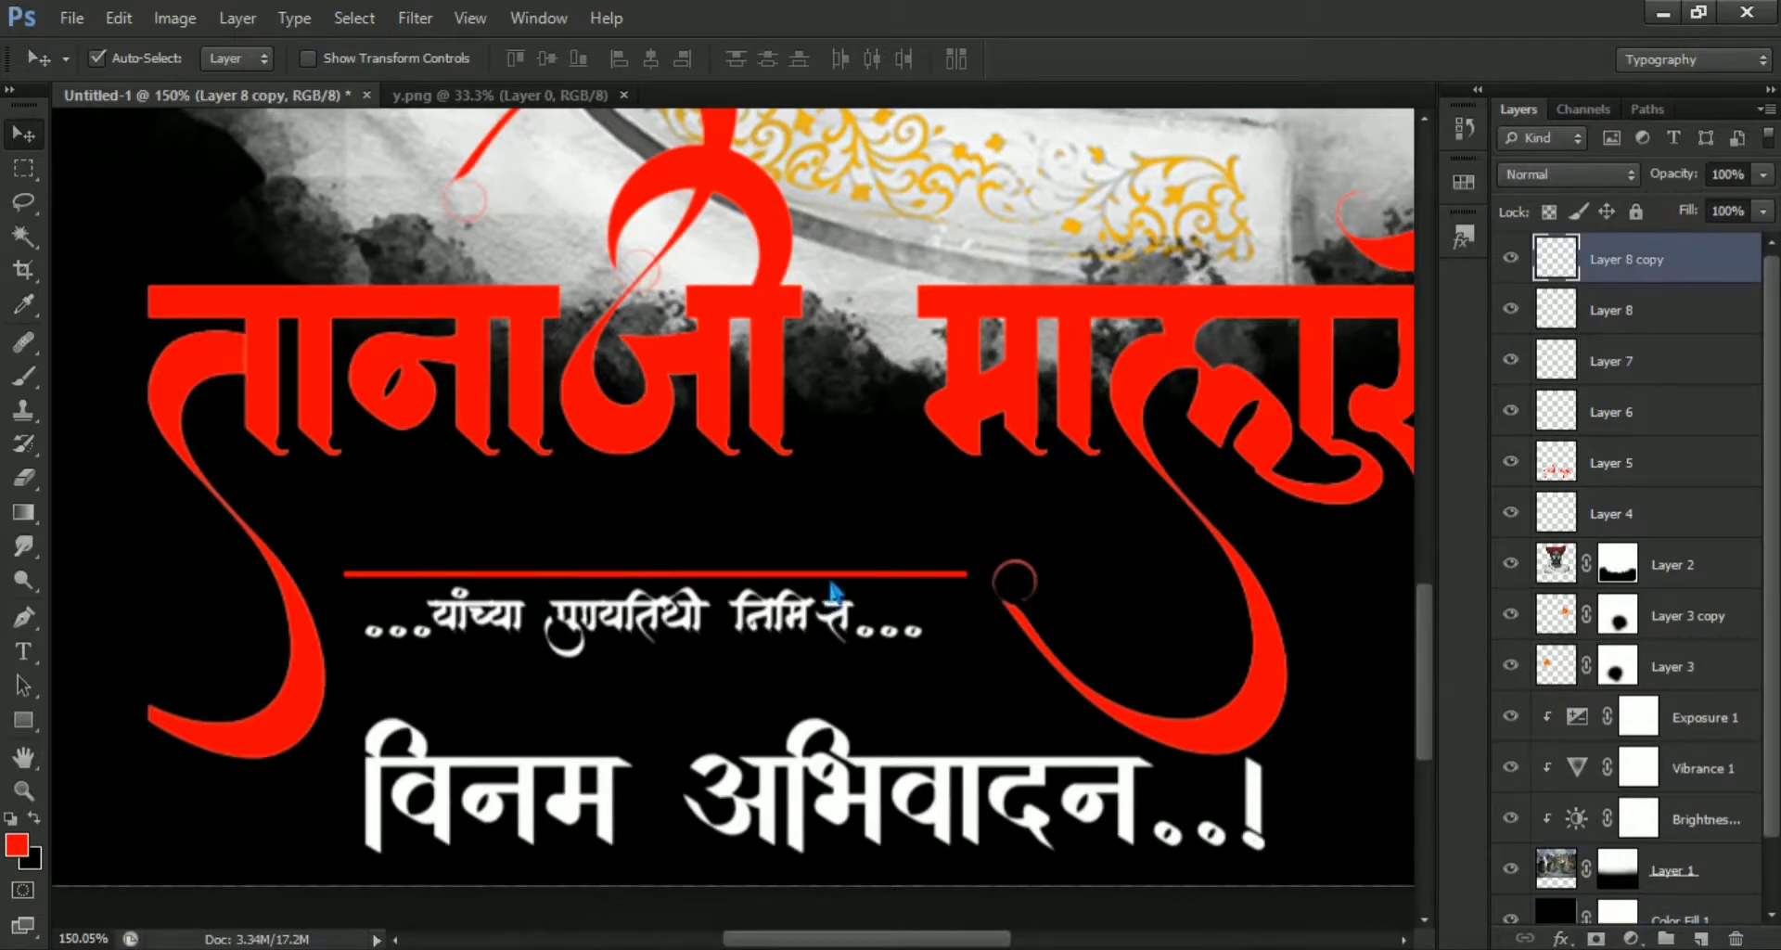
mouse_move(832, 587)
left_mouse_down()
mouse_move(836, 677)
mouse_move(861, 682)
left_mouse_up()
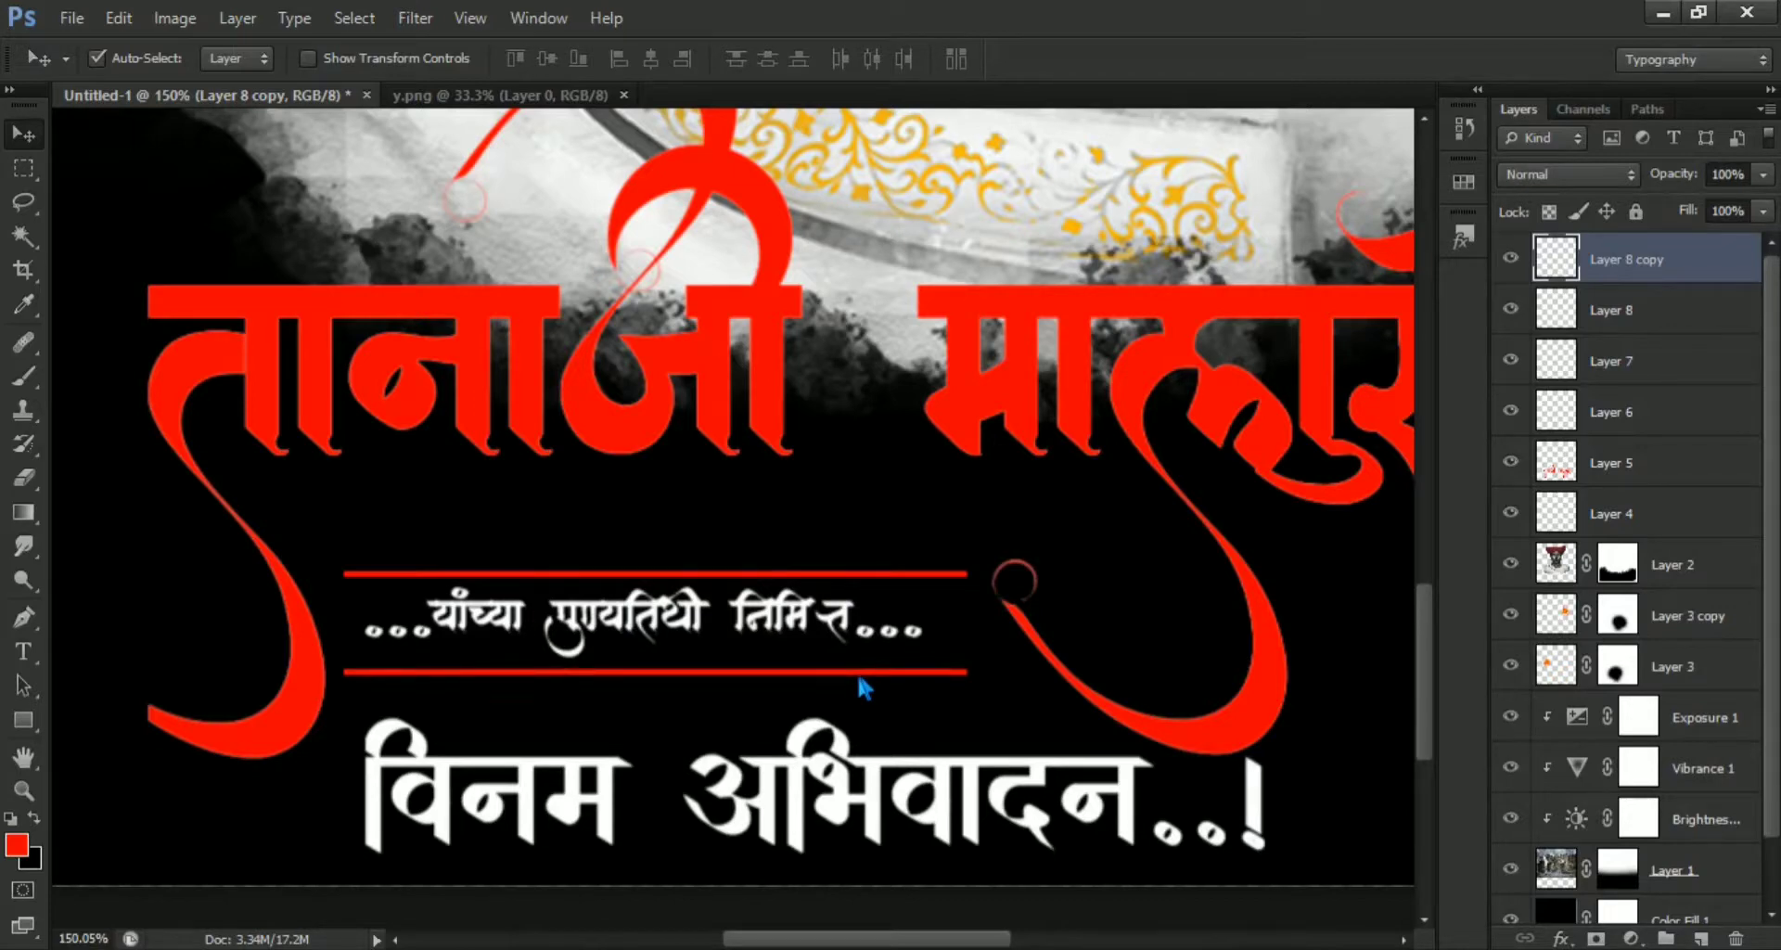
Fit the whole poster on screen and close y.png.
key("ctrl+0")
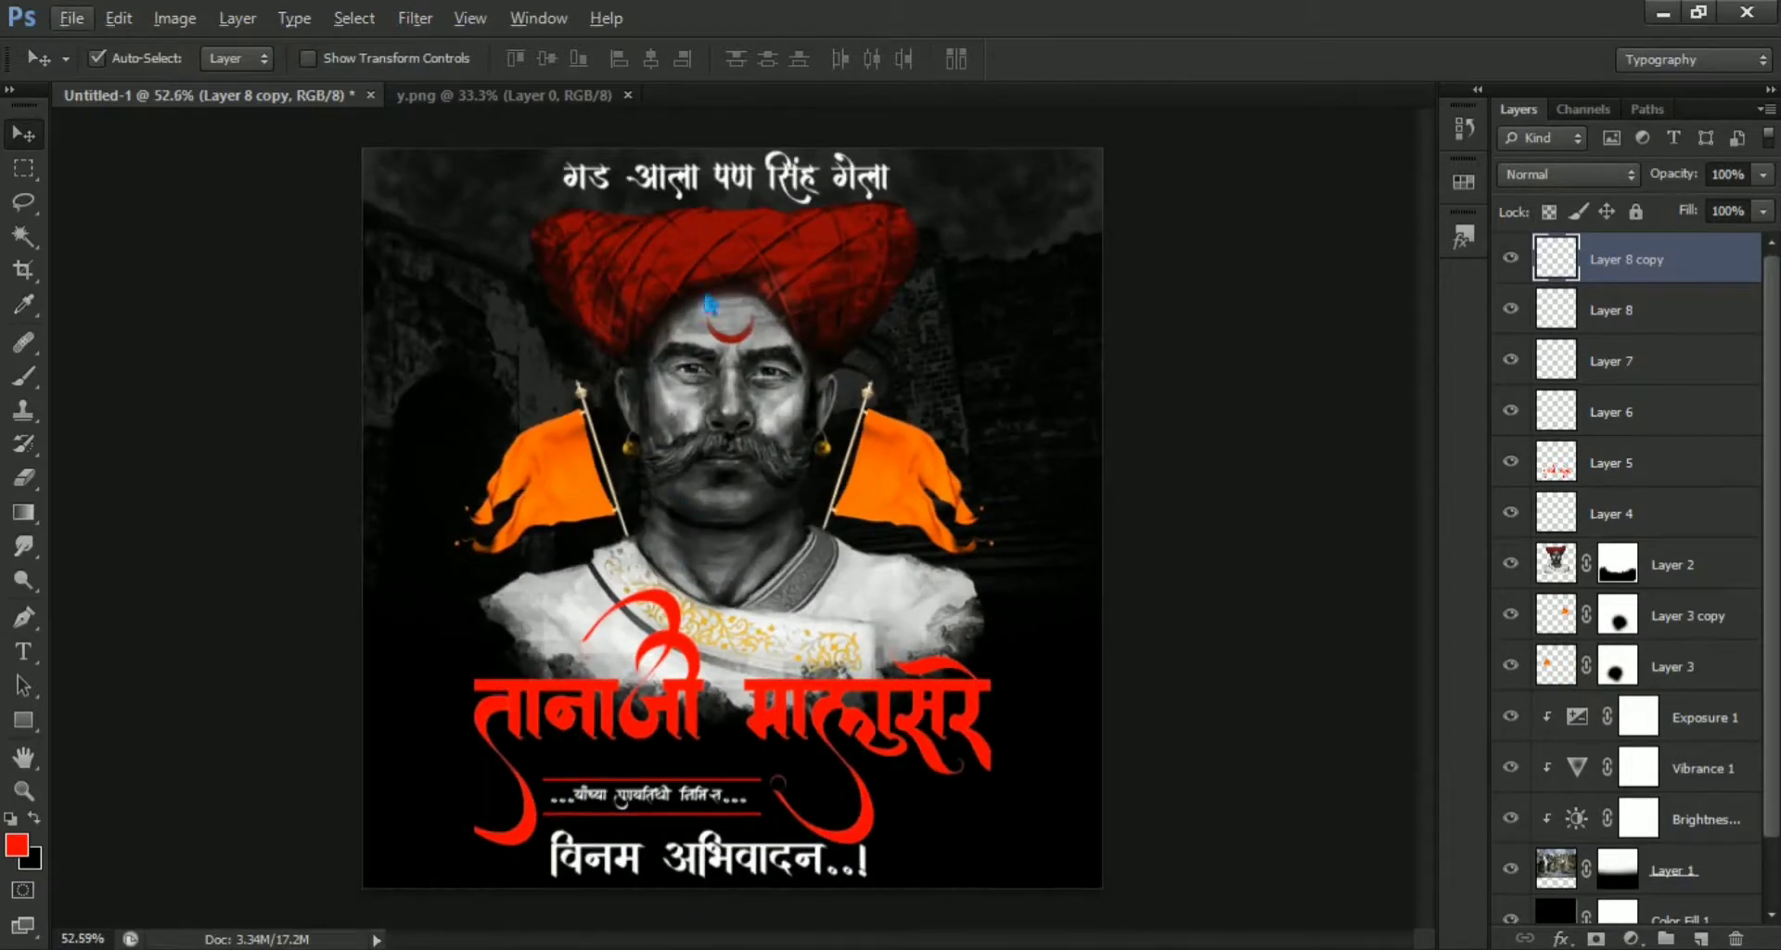
left_click(628, 94)
scroll(817, 427, "up", 1)
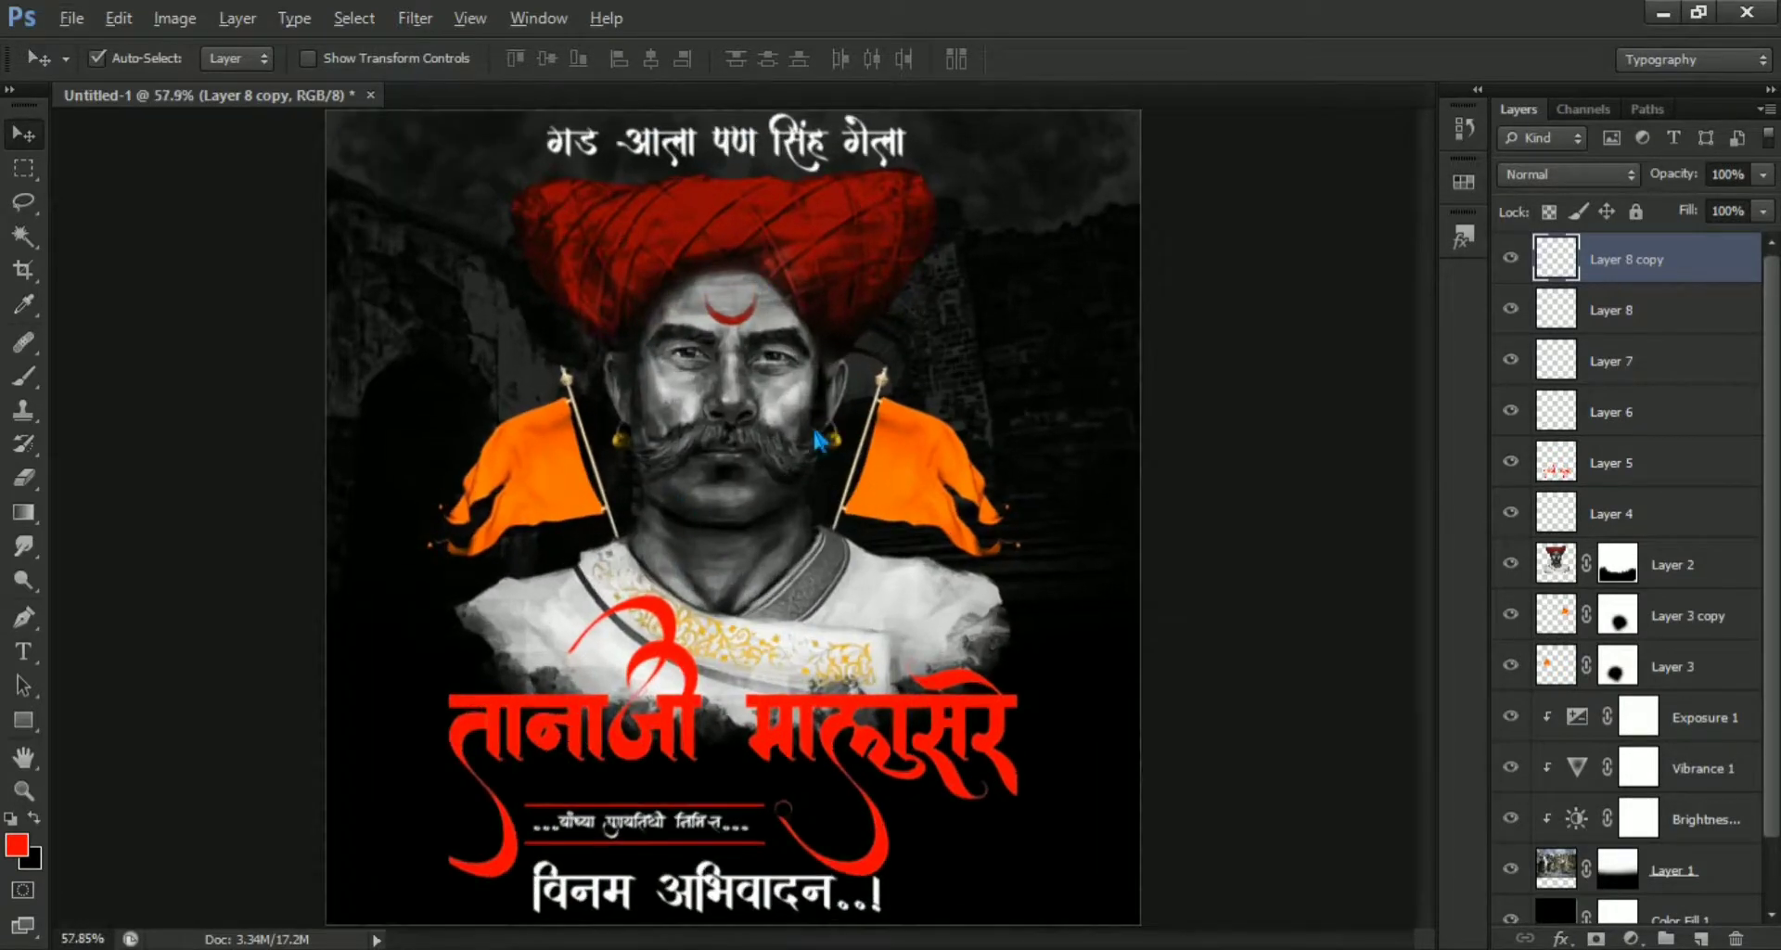